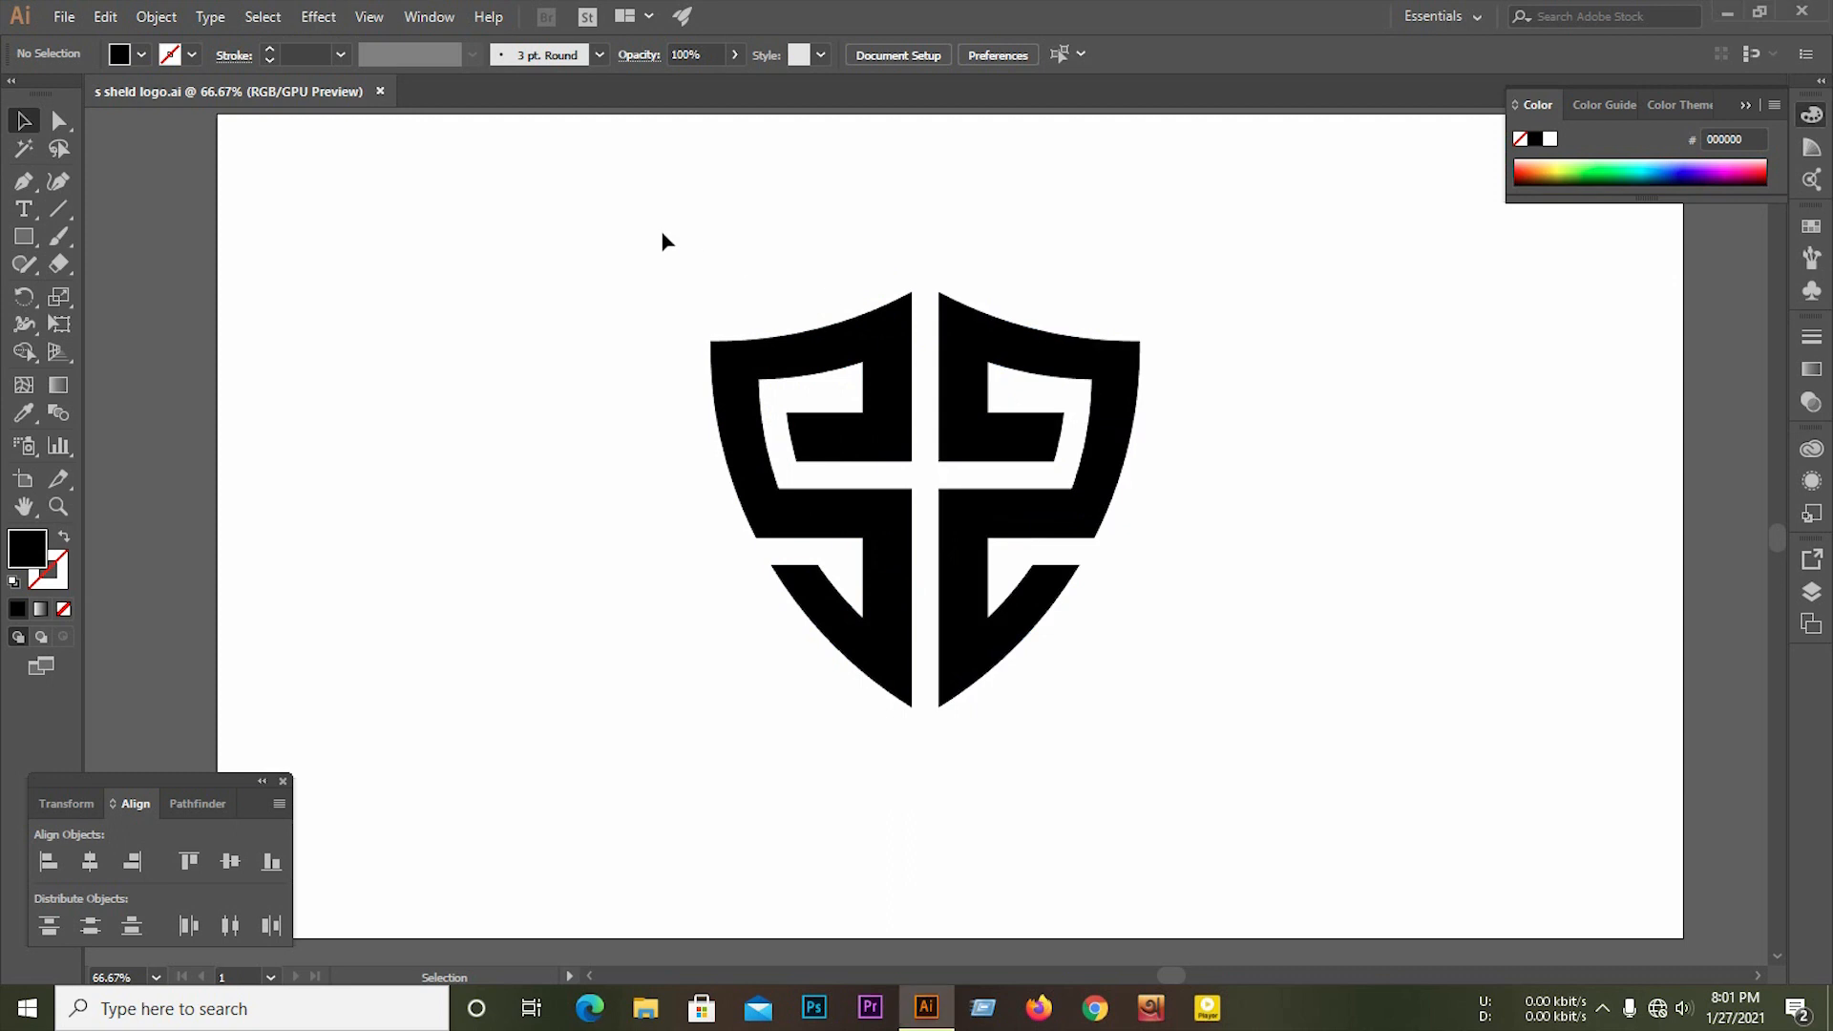
# Step: Scale the finished shield logo down to roughly half size and move it to the artboard's upper-left corner
pyautogui.moveTo(659, 246); pyautogui.dragTo(1172, 850)
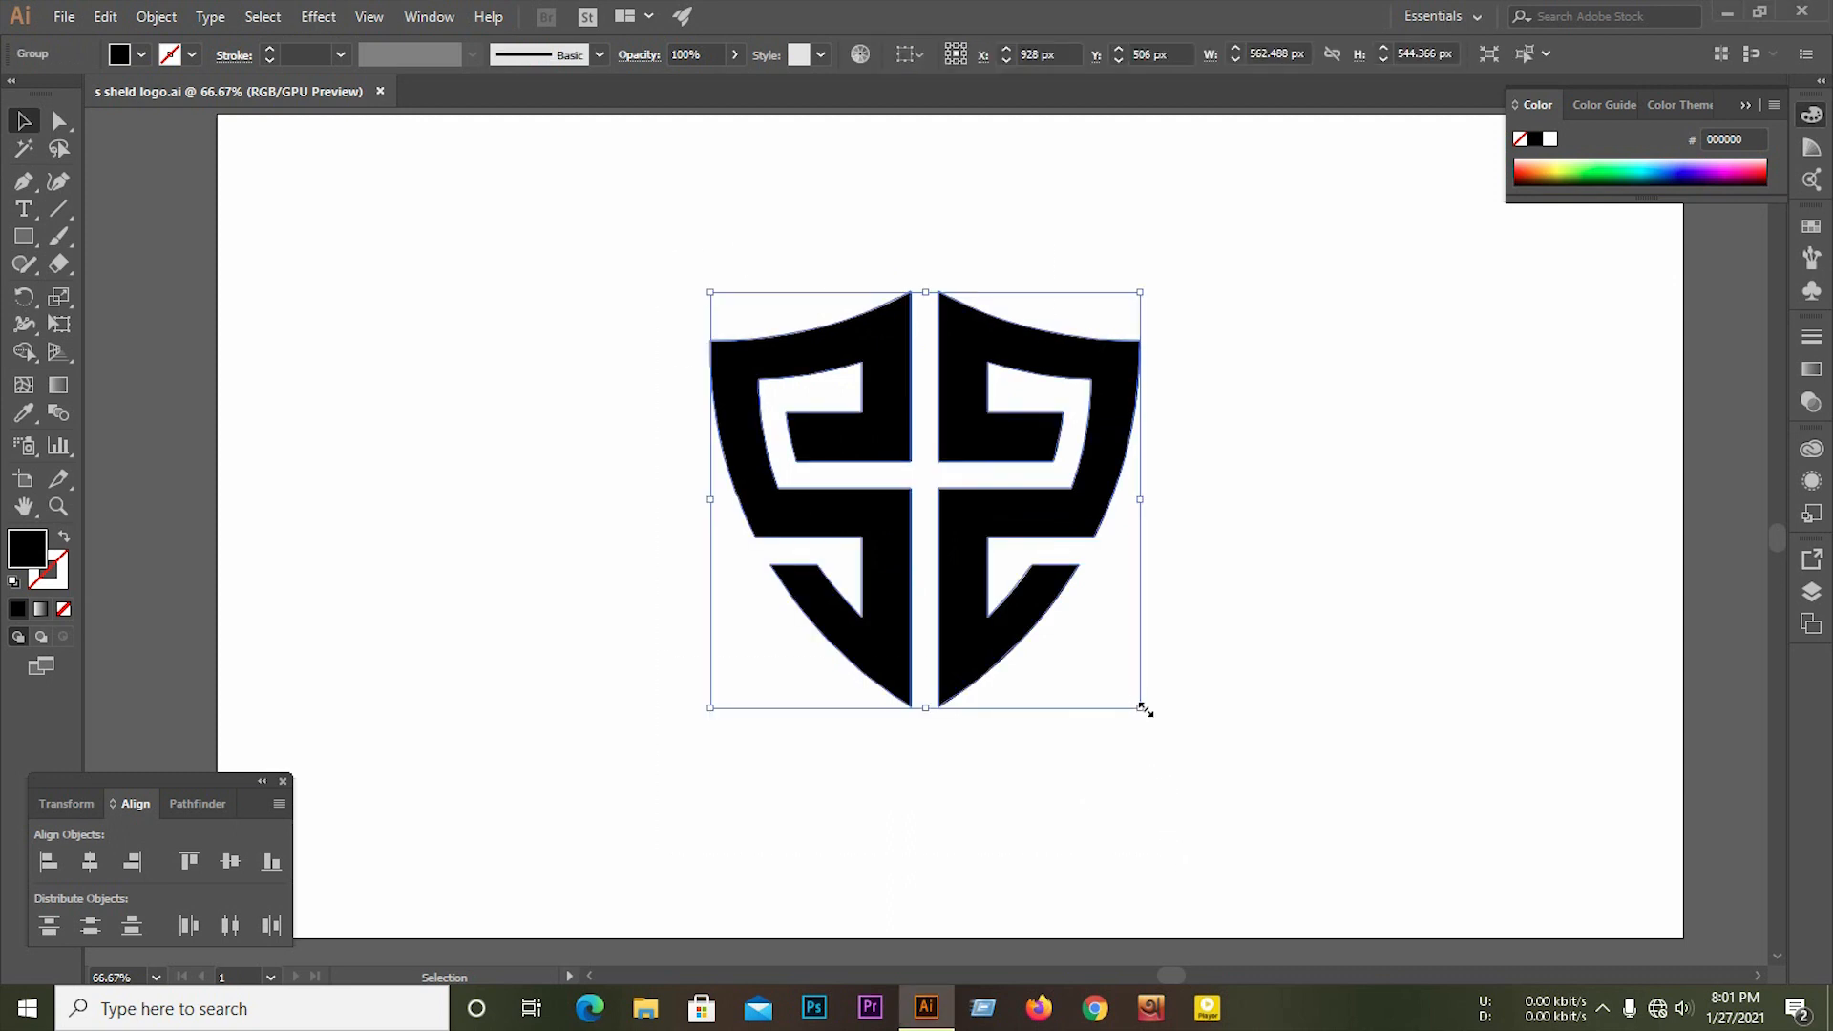
pyautogui.moveTo(1143, 708); pyautogui.dragTo(1039, 608)
pyautogui.moveTo(862, 471); pyautogui.dragTo(451, 254)
pyautogui.click(785, 422)
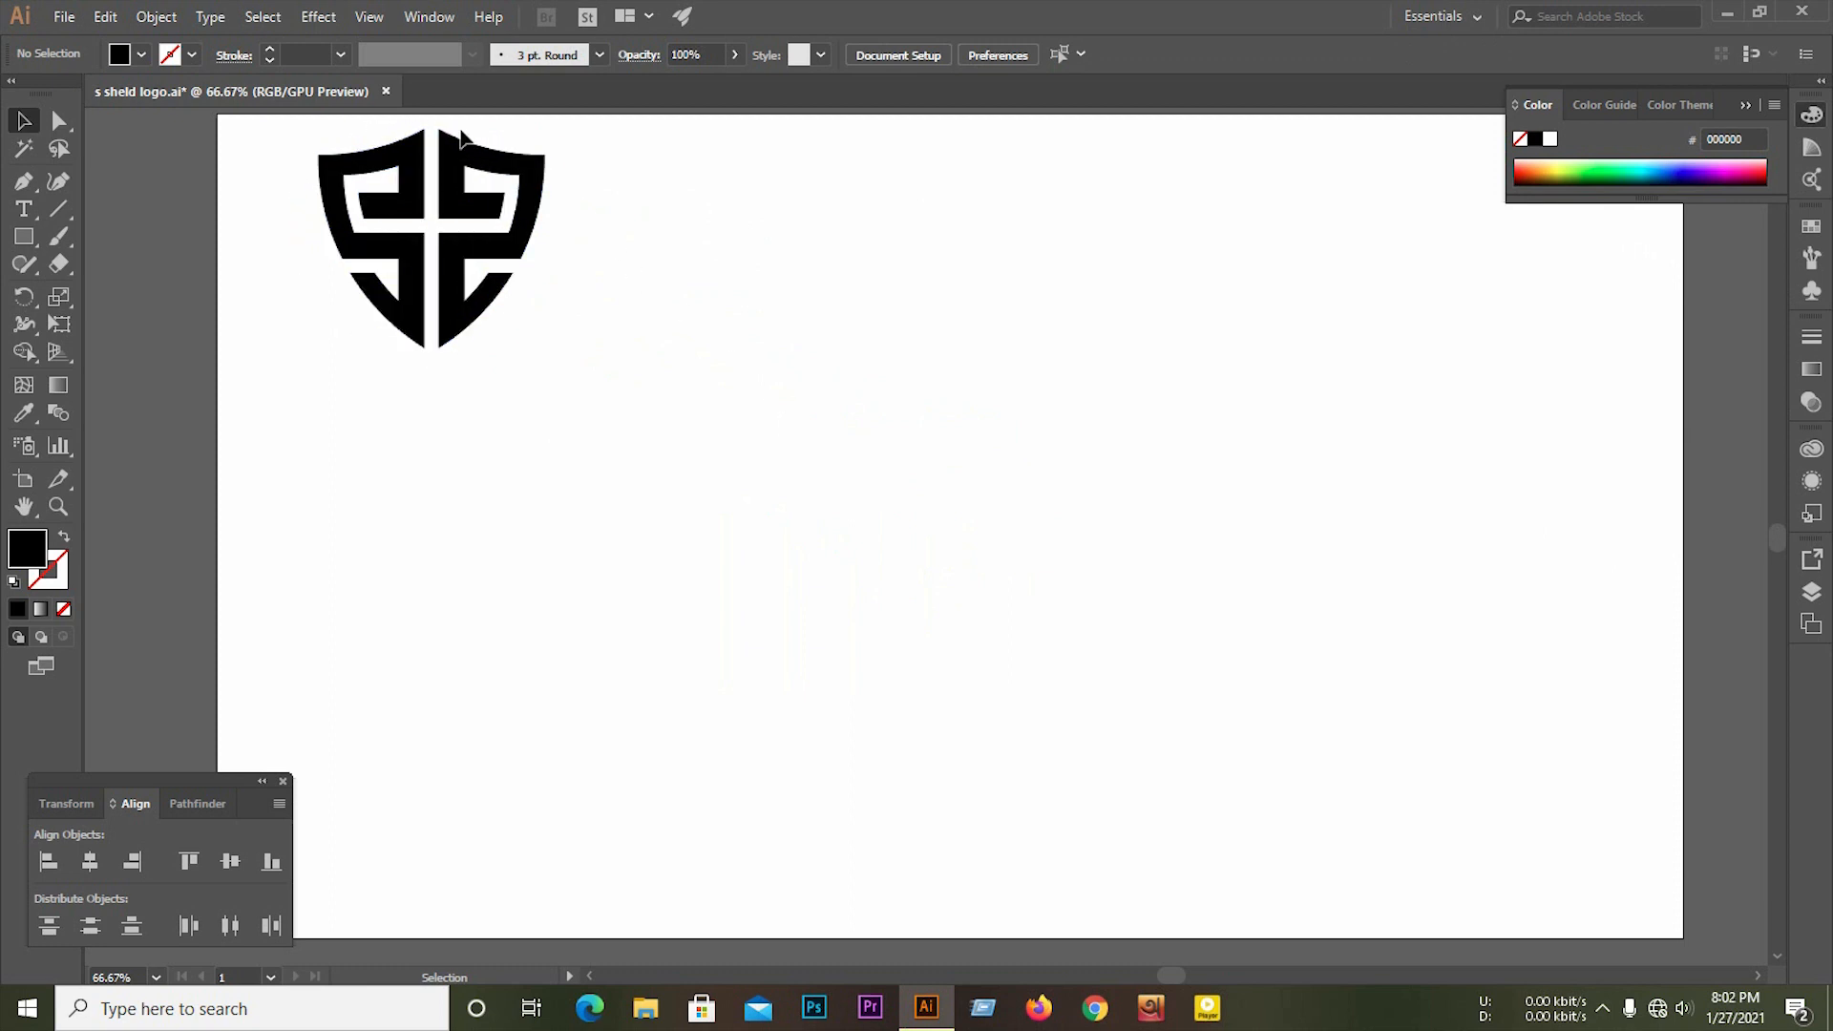
# Step: Draw a circle about 336 px in diameter mid-artboard and give it a black 1 pt stroke with no fill
pyautogui.moveTo(33, 238); pyautogui.dragTo(113, 285)
pyautogui.moveTo(837, 420); pyautogui.dragTo(914, 544)
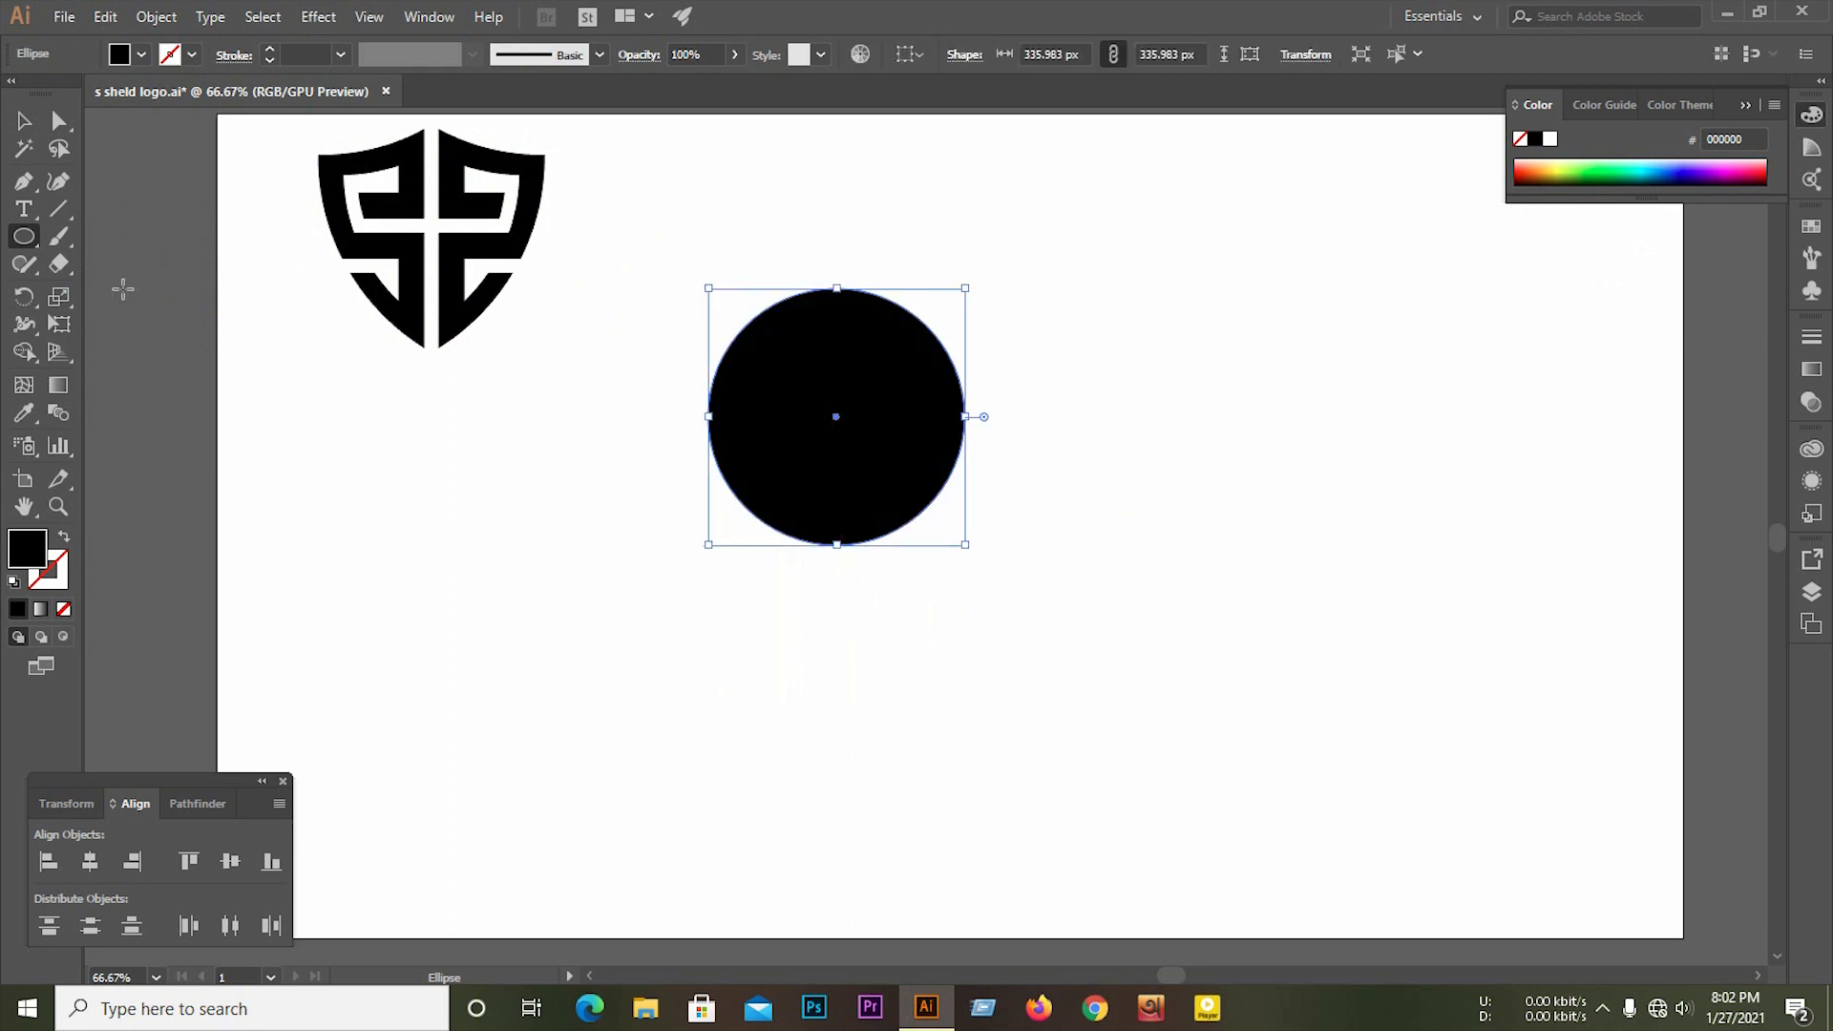
pyautogui.click(24, 121)
pyautogui.click(679, 553)
pyautogui.click(851, 458)
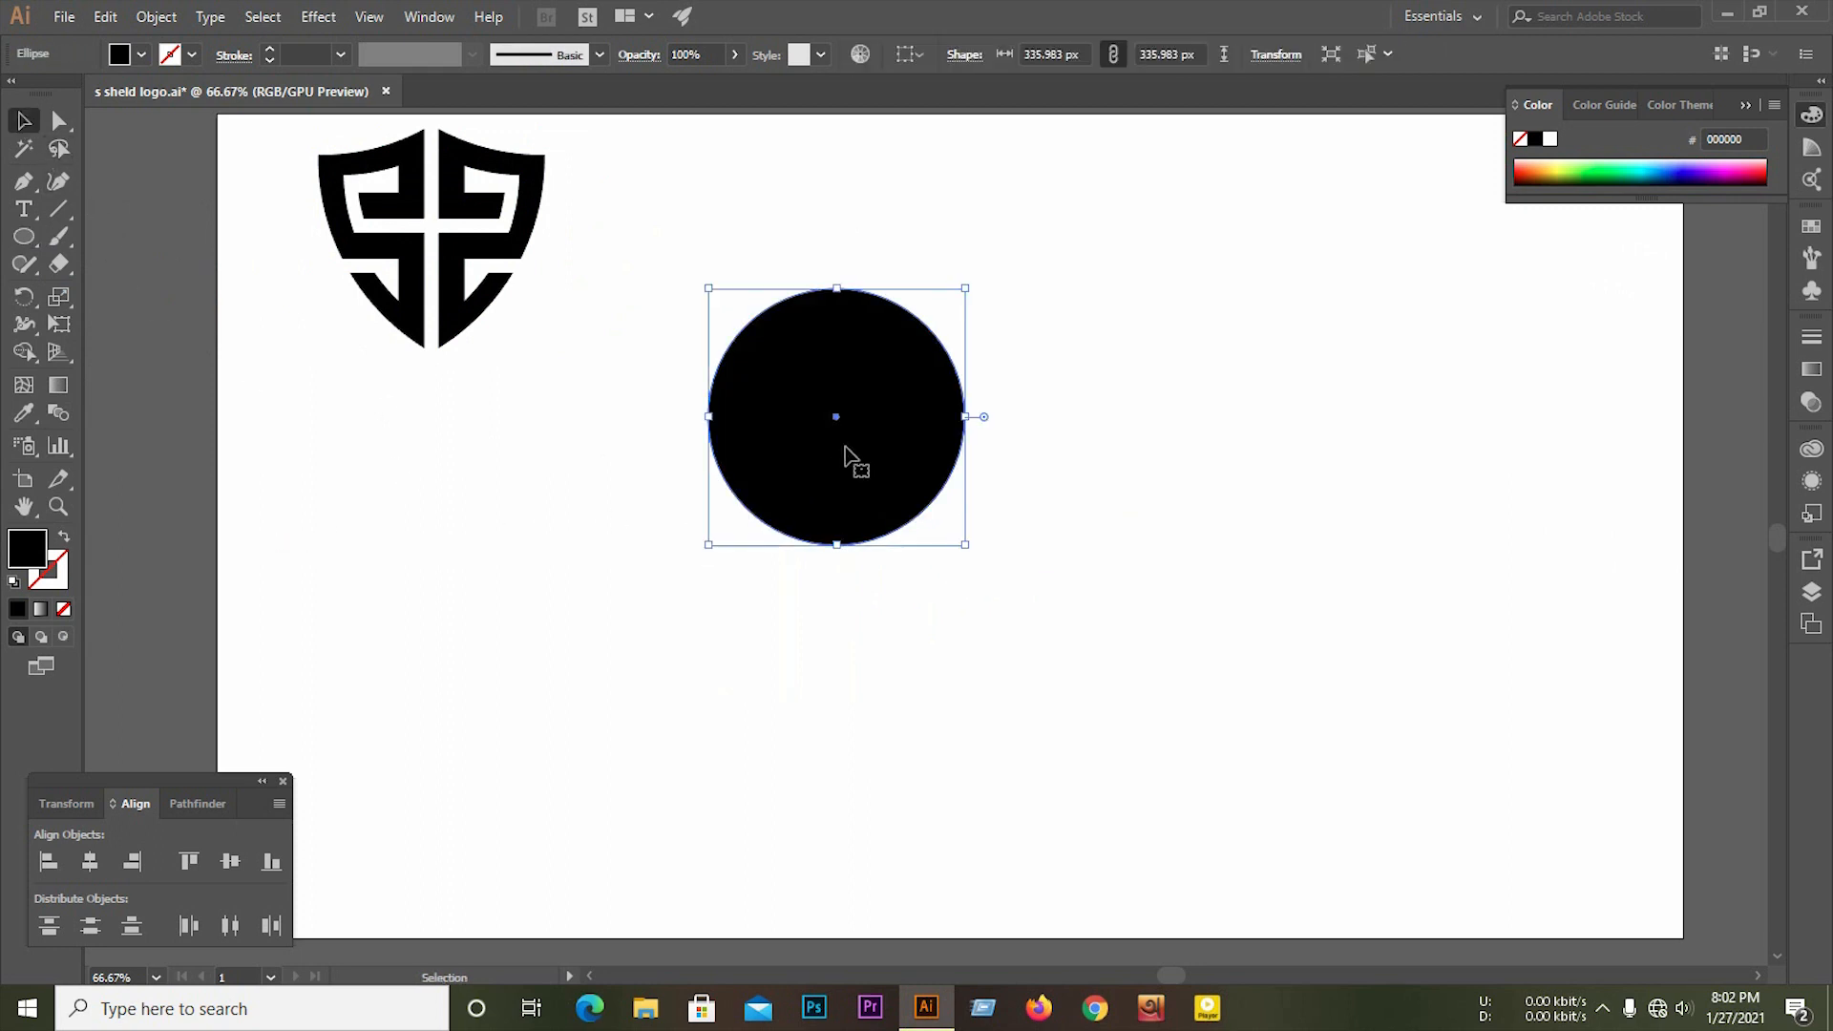
pyautogui.click(63, 542)
pyautogui.click(465, 514)
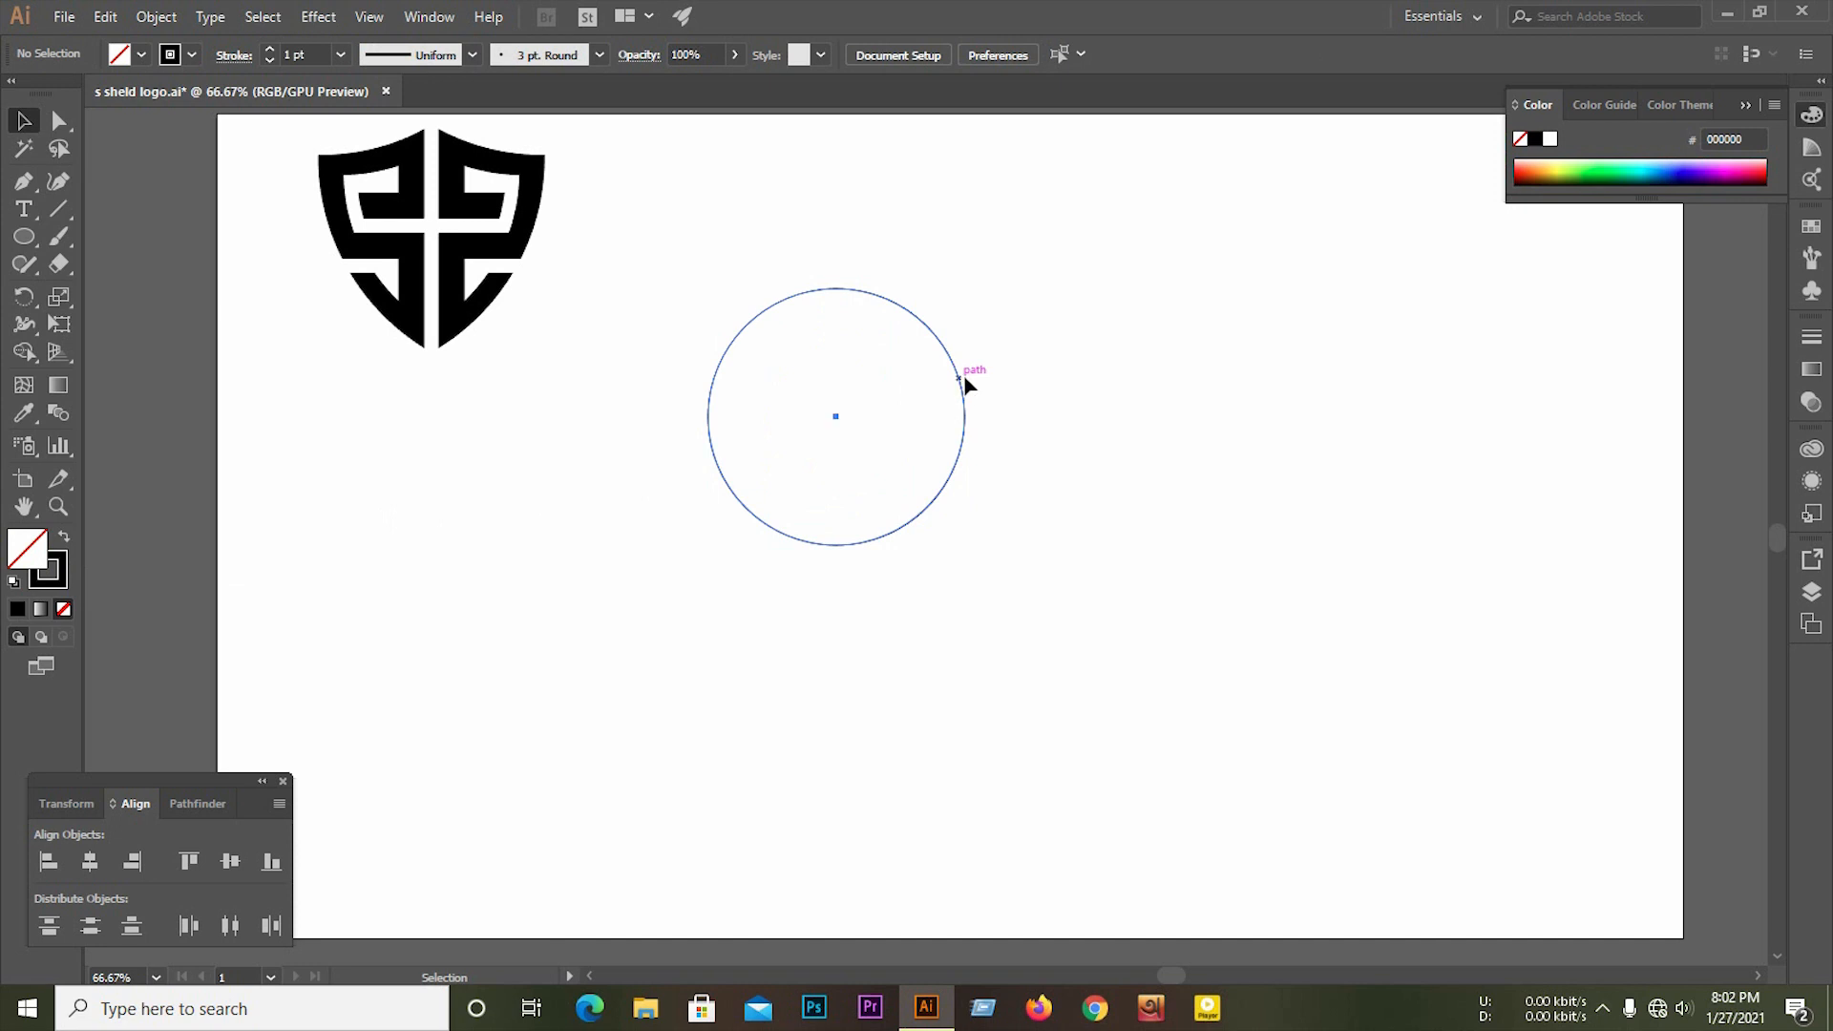
# Step: Duplicate the circle one radius to the right, and duplicate the pair one radius down to make four overlapping circles
pyautogui.moveTo(966, 381); pyautogui.dragTo(1093, 387)
pyautogui.click(1194, 401)
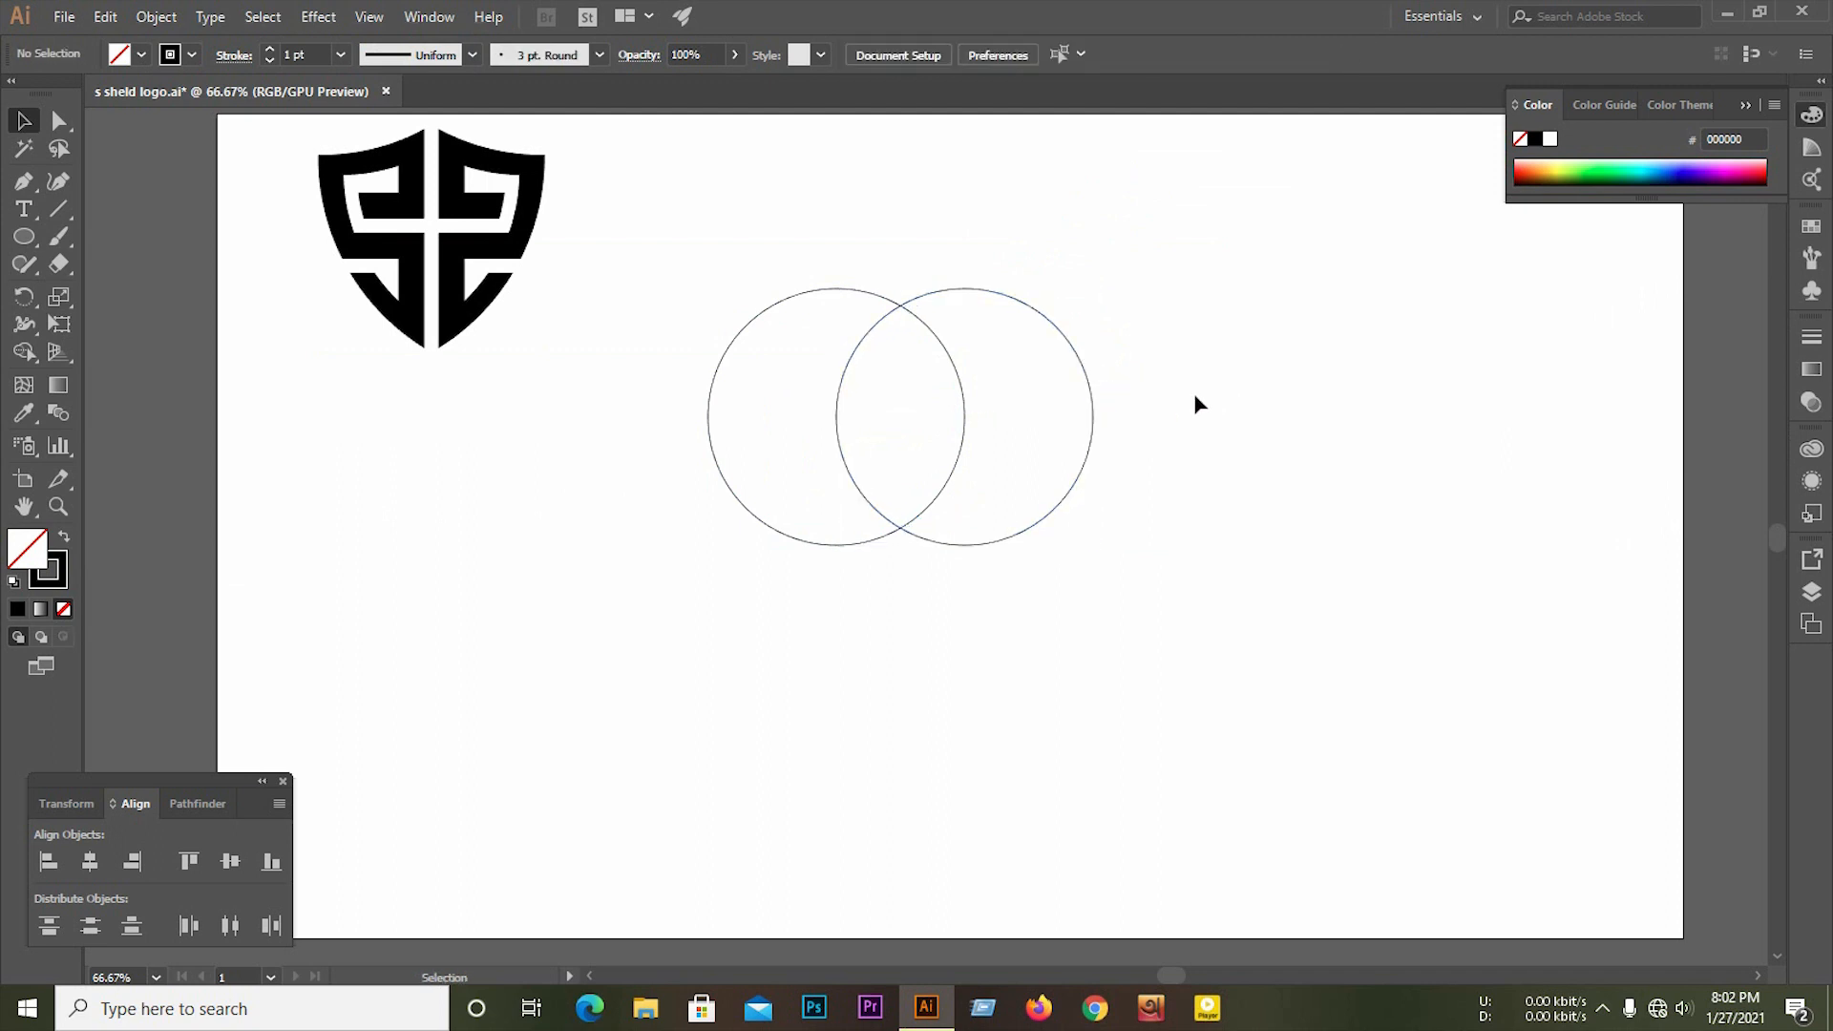
pyautogui.moveTo(783, 226); pyautogui.dragTo(1096, 611)
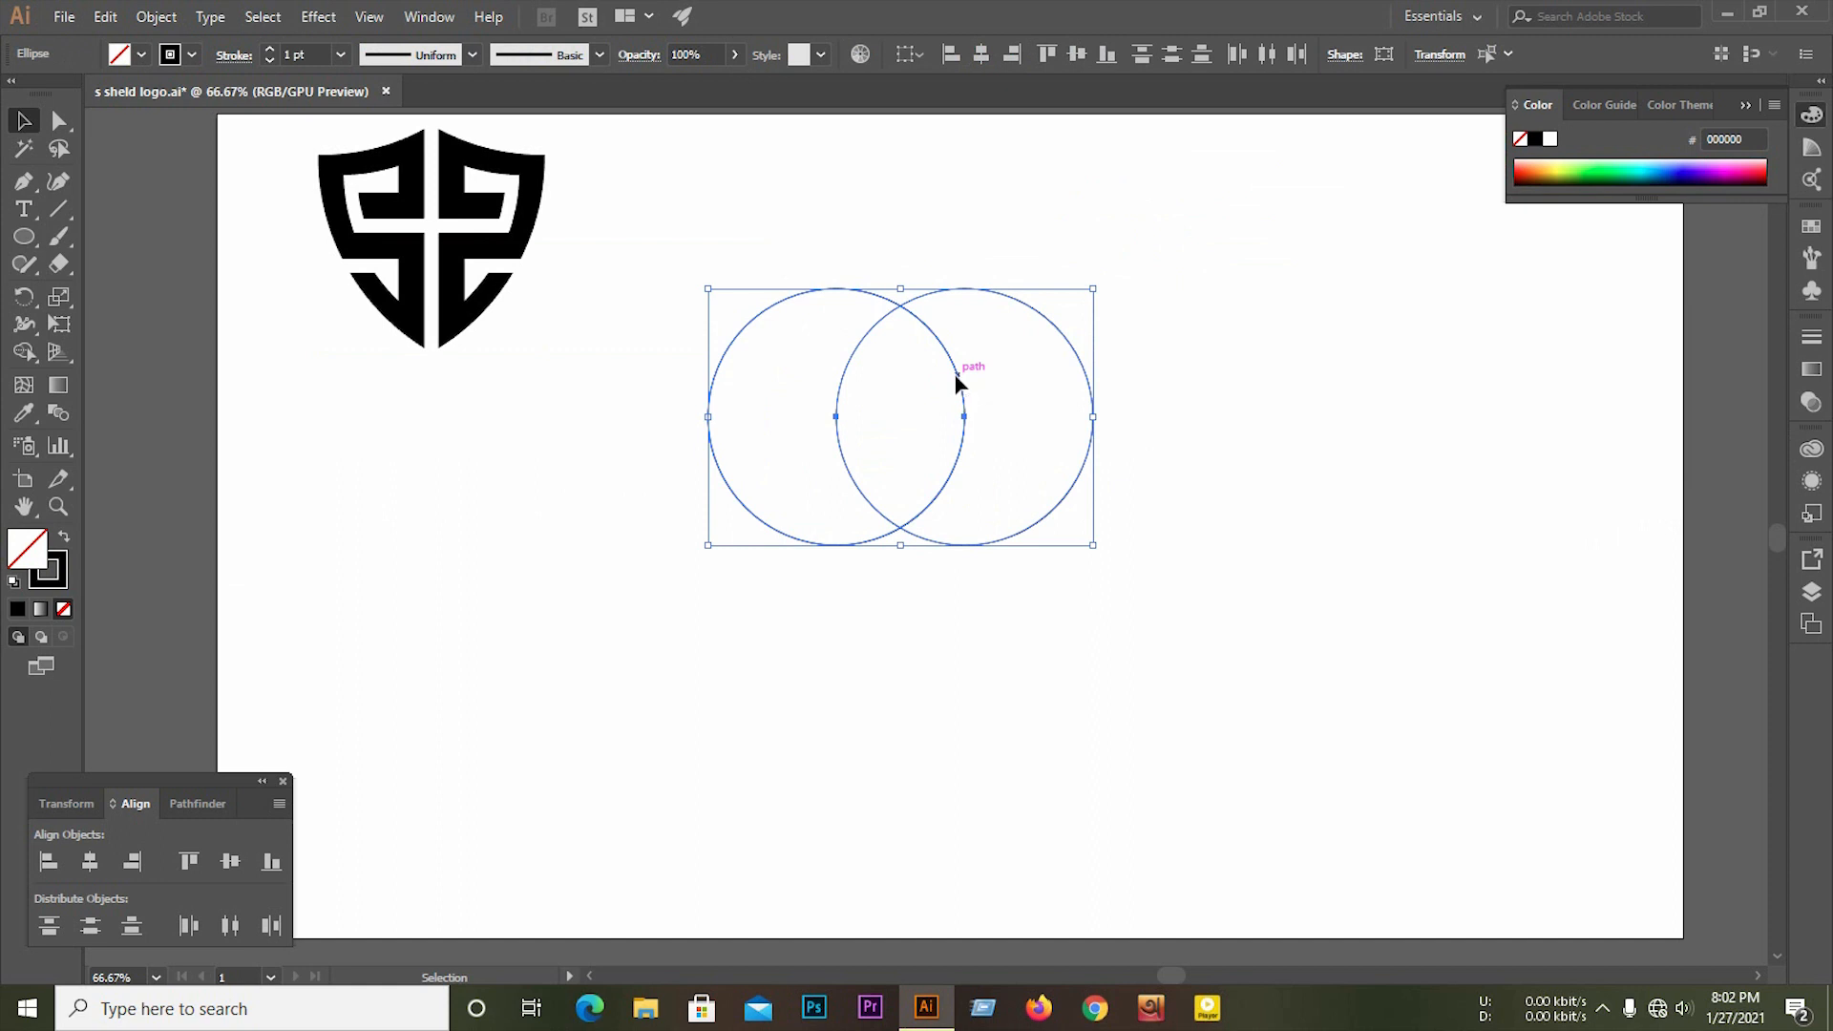
pyautogui.moveTo(955, 379); pyautogui.dragTo(962, 512)
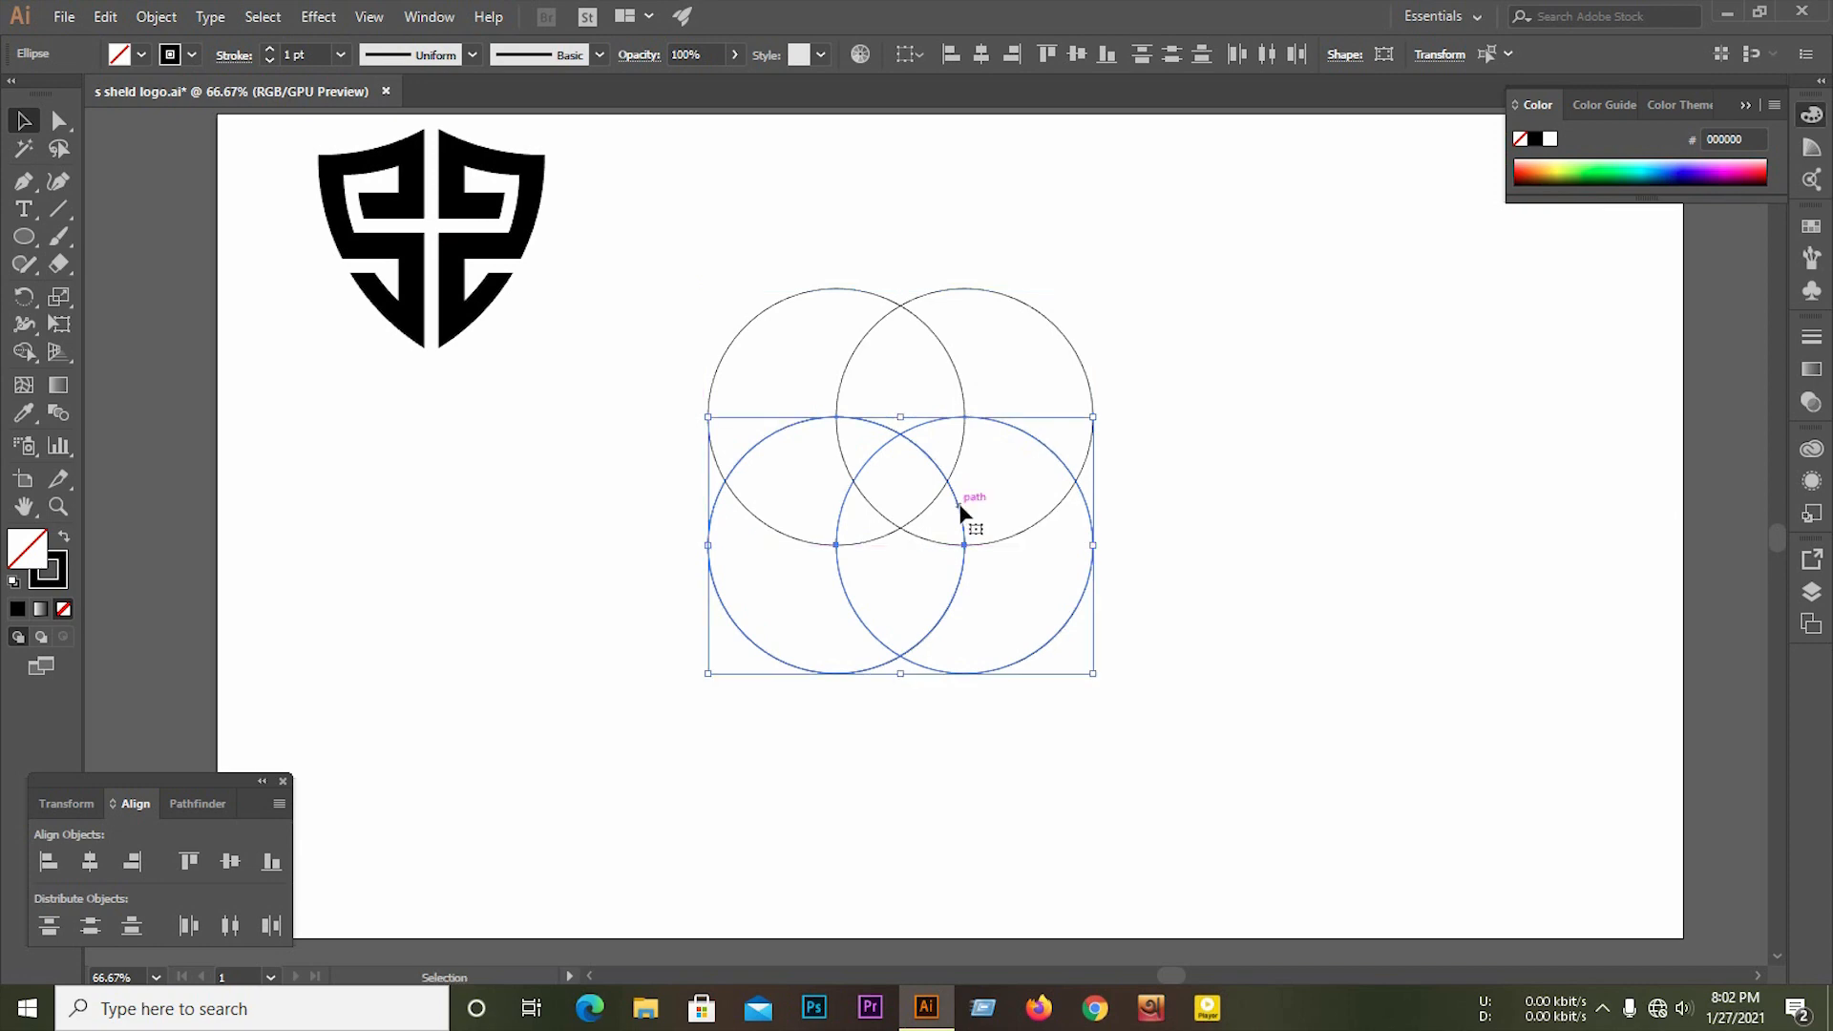
pyautogui.click(1235, 430)
# Step: Use Shape Builder on the four circles to keep only the pointed shield-like region at the upper centre
pyautogui.moveTo(760, 283); pyautogui.dragTo(1016, 759)
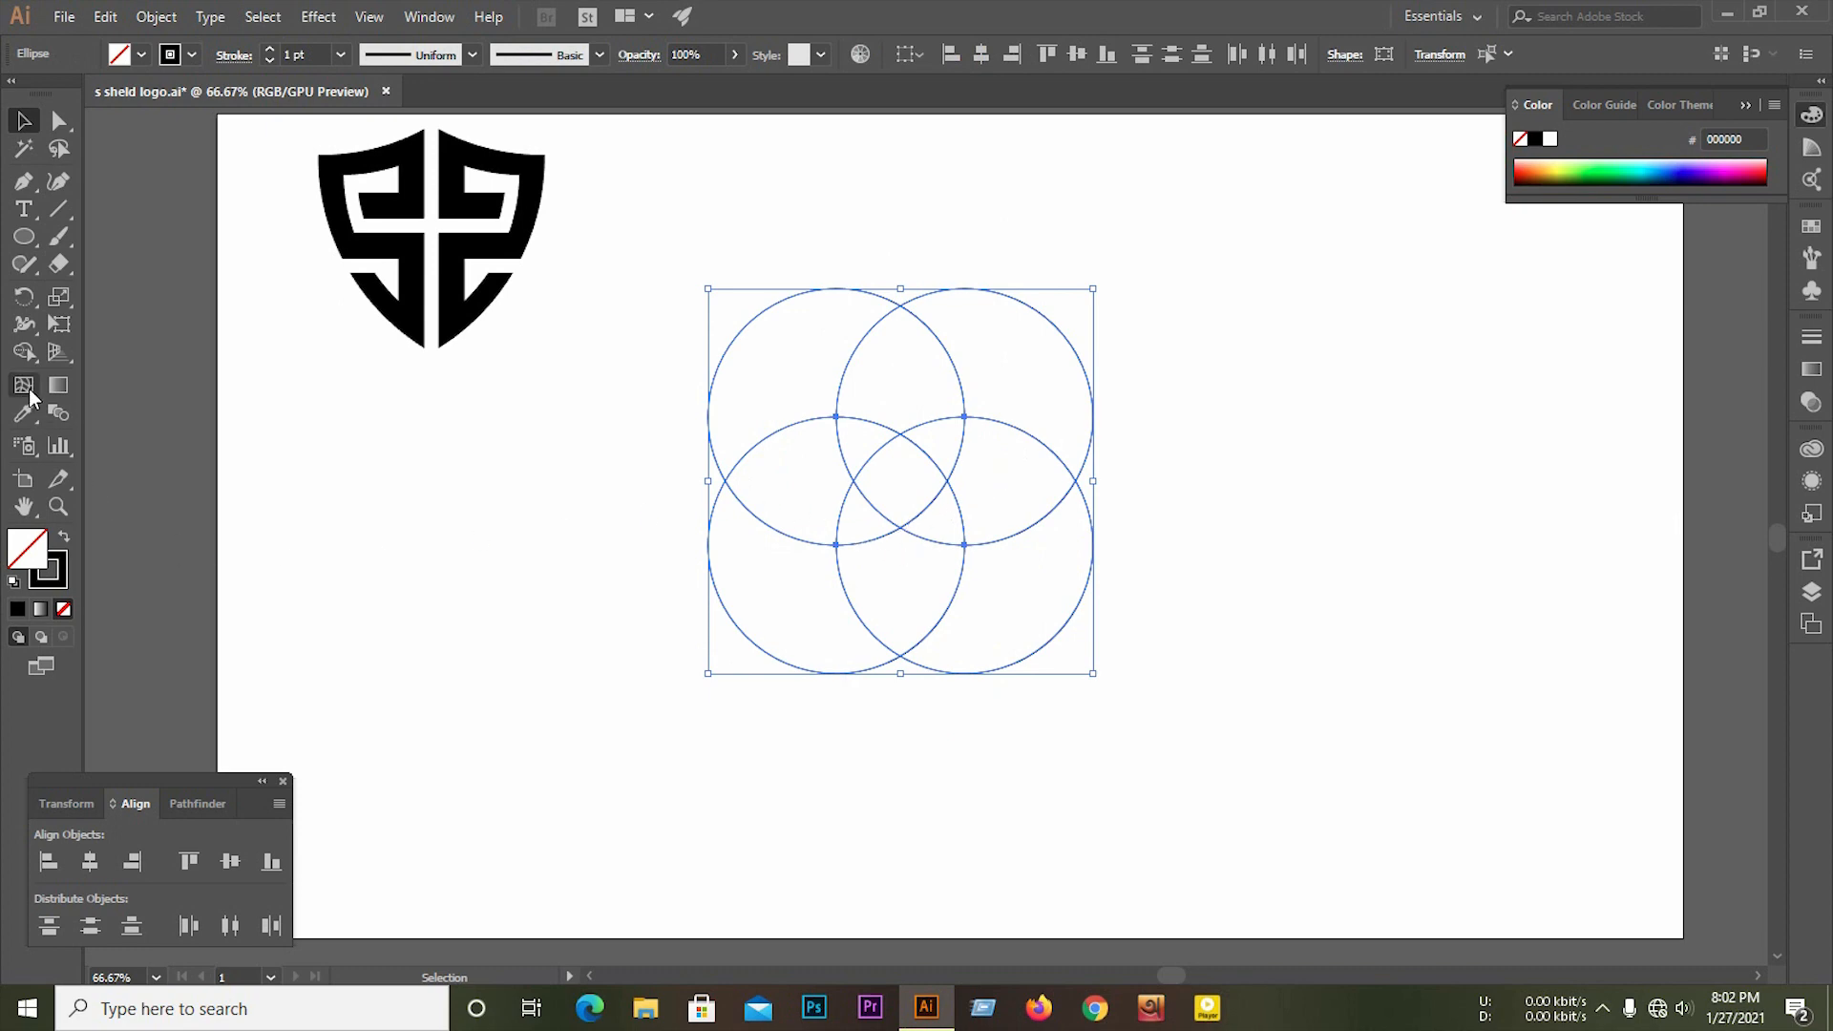
pyautogui.click(23, 353)
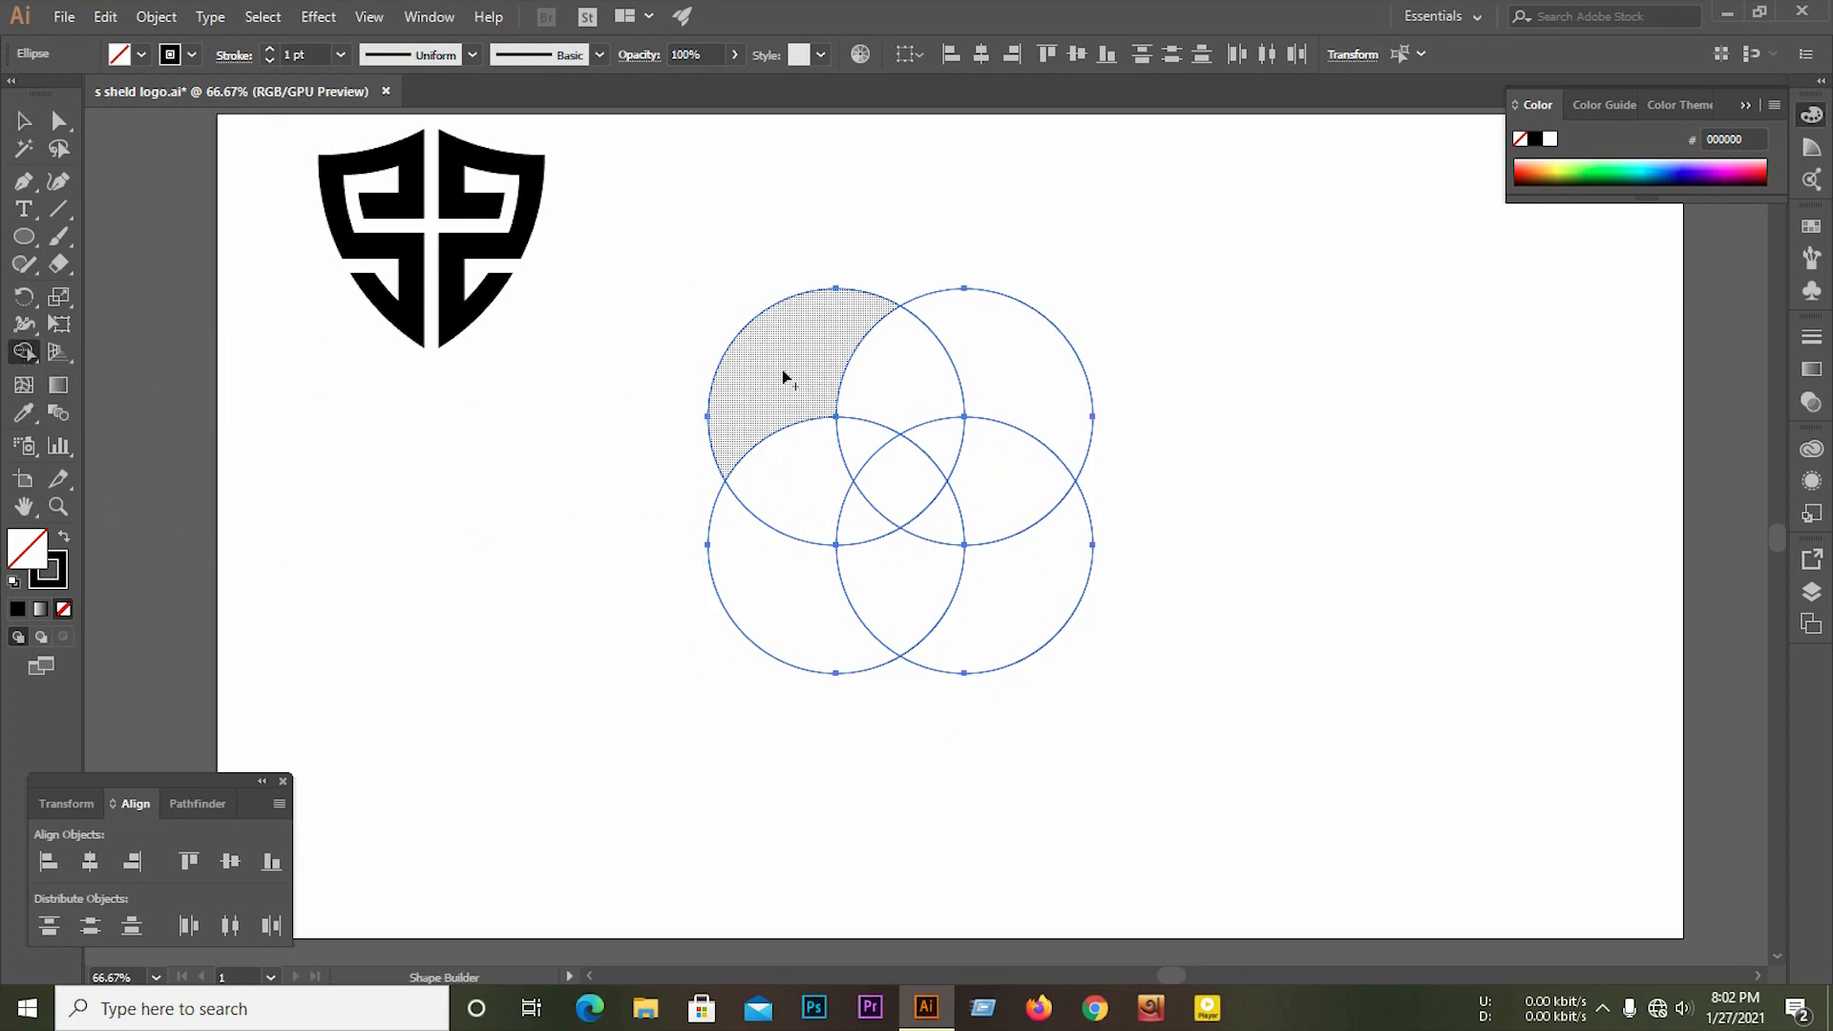
pyautogui.moveTo(793, 367)
pyautogui.mouseDown()
pyautogui.moveTo(806, 436)
pyautogui.moveTo(877, 475)
pyautogui.moveTo(942, 442)
pyautogui.moveTo(948, 464)
pyautogui.moveTo(851, 523)
pyautogui.moveTo(775, 507)
pyautogui.moveTo(766, 571)
pyautogui.moveTo(924, 523)
pyautogui.moveTo(1031, 443)
pyautogui.moveTo(1019, 370)
pyautogui.moveTo(1034, 481)
pyautogui.moveTo(957, 657)
pyautogui.mouseUp()
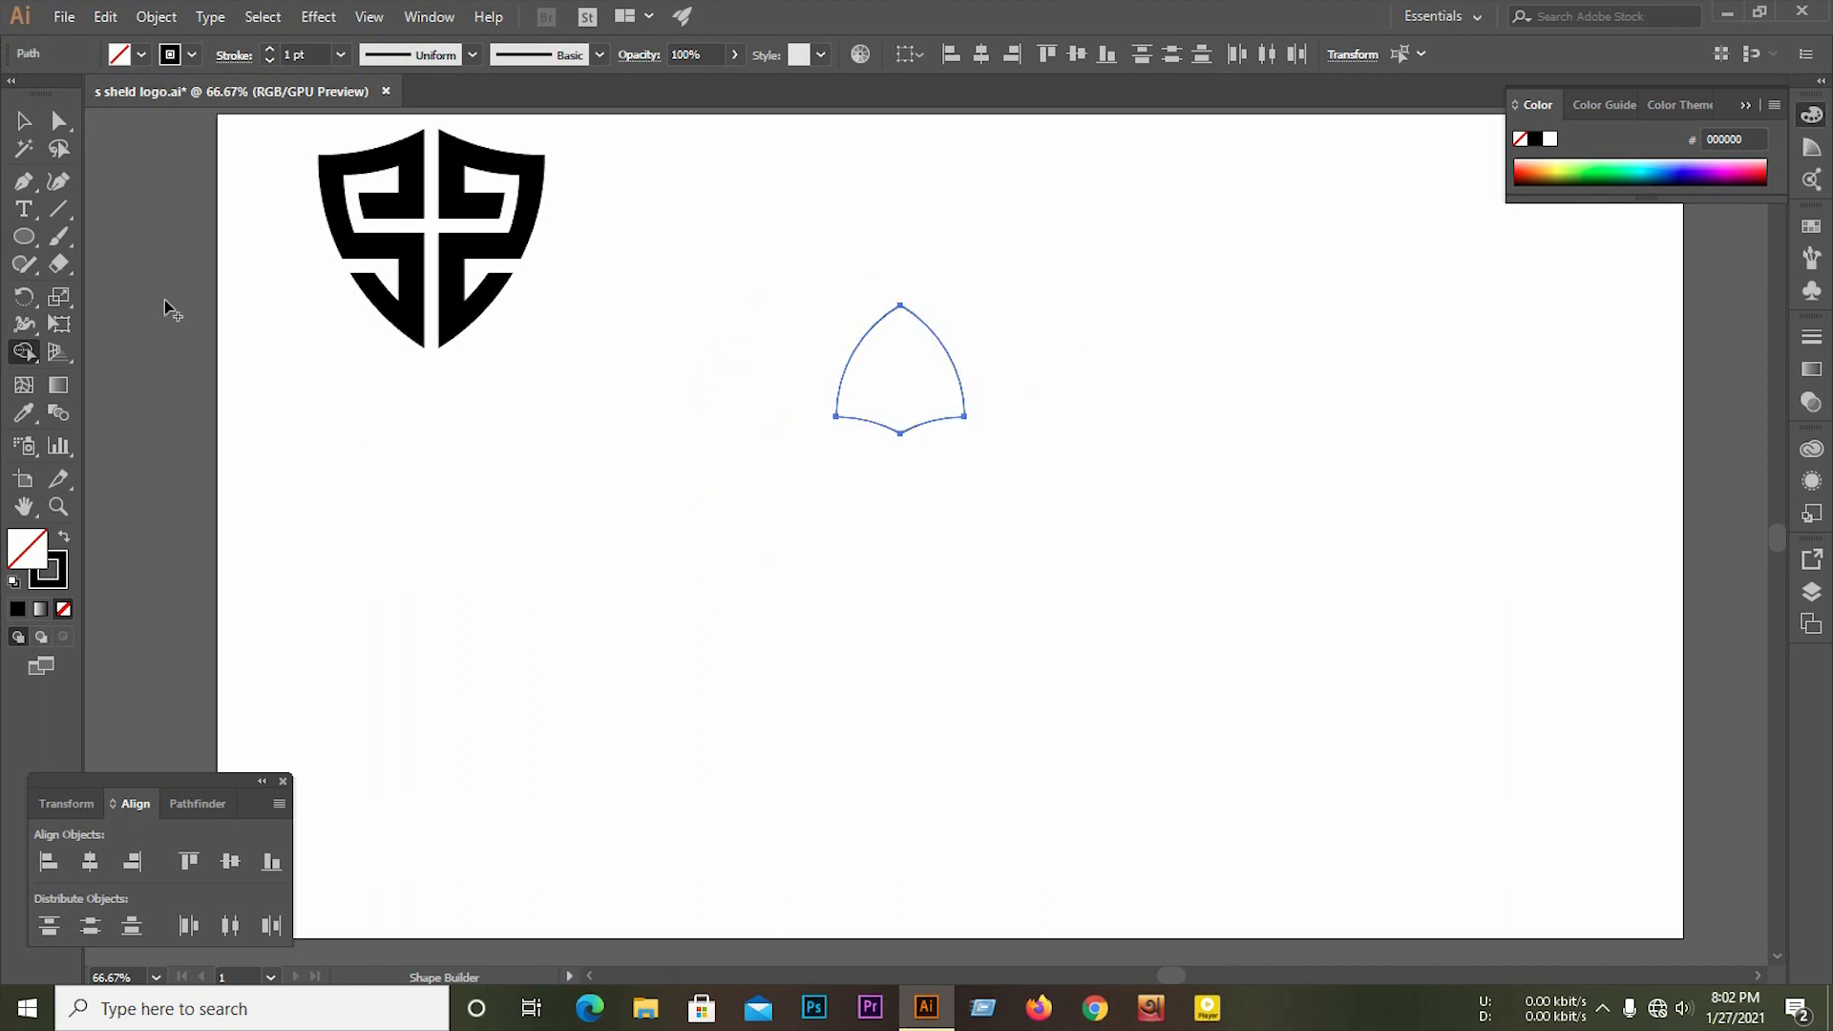
pyautogui.click(24, 120)
pyautogui.click(993, 375)
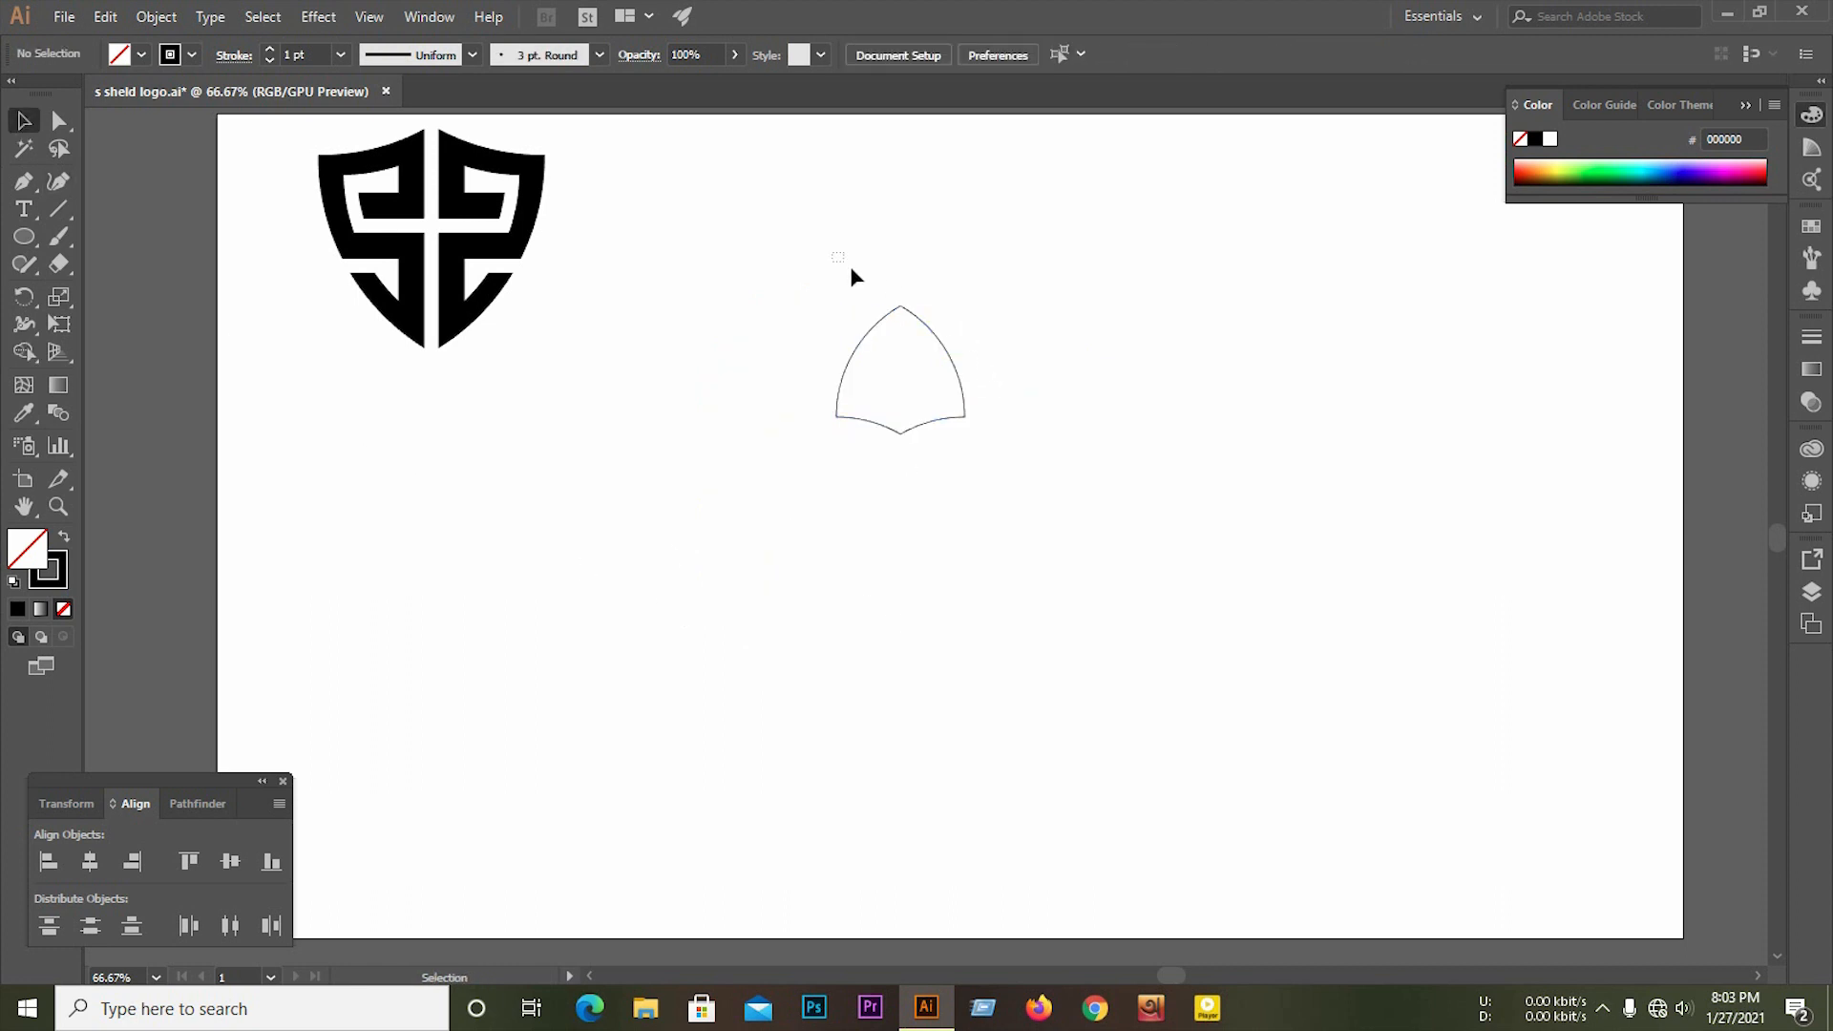
# Step: Rotate the shield shape 180°, enlarge it to about 351 px wide, and place it below the reference logo
pyautogui.click(883, 322)
pyautogui.moveTo(970, 290); pyautogui.dragTo(778, 609)
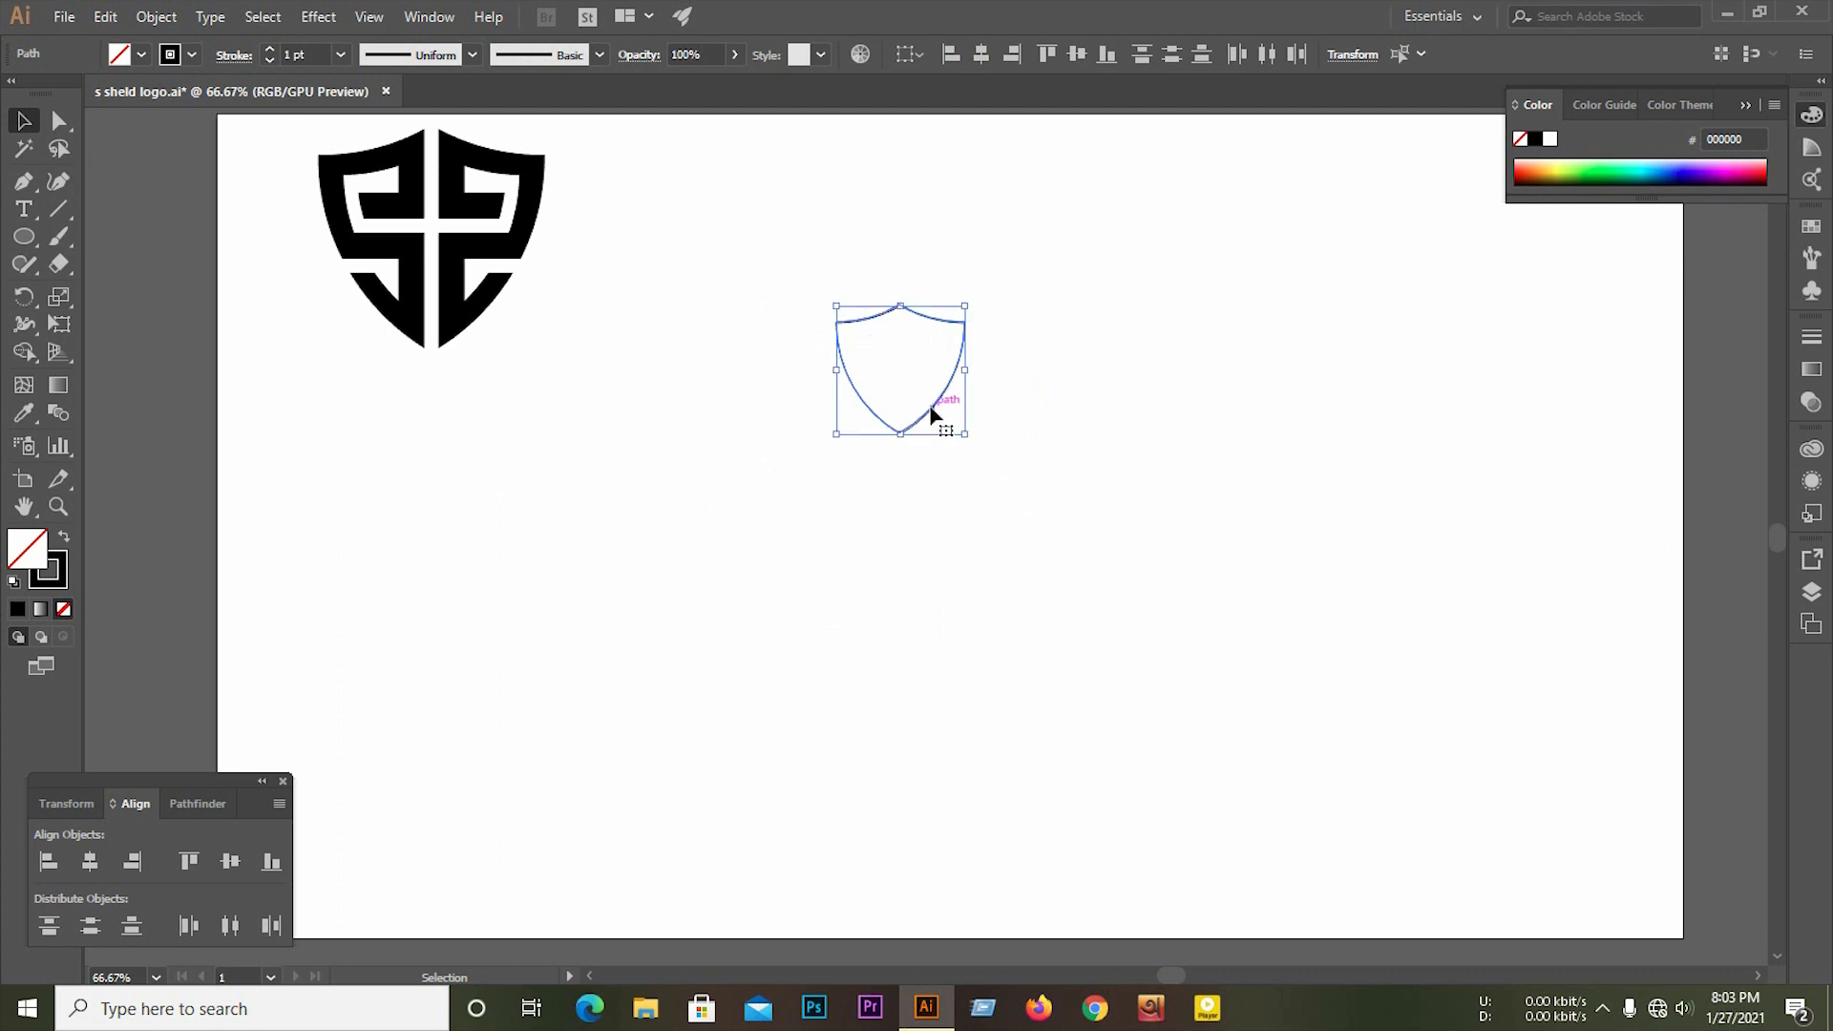
pyautogui.moveTo(932, 413); pyautogui.dragTo(943, 531)
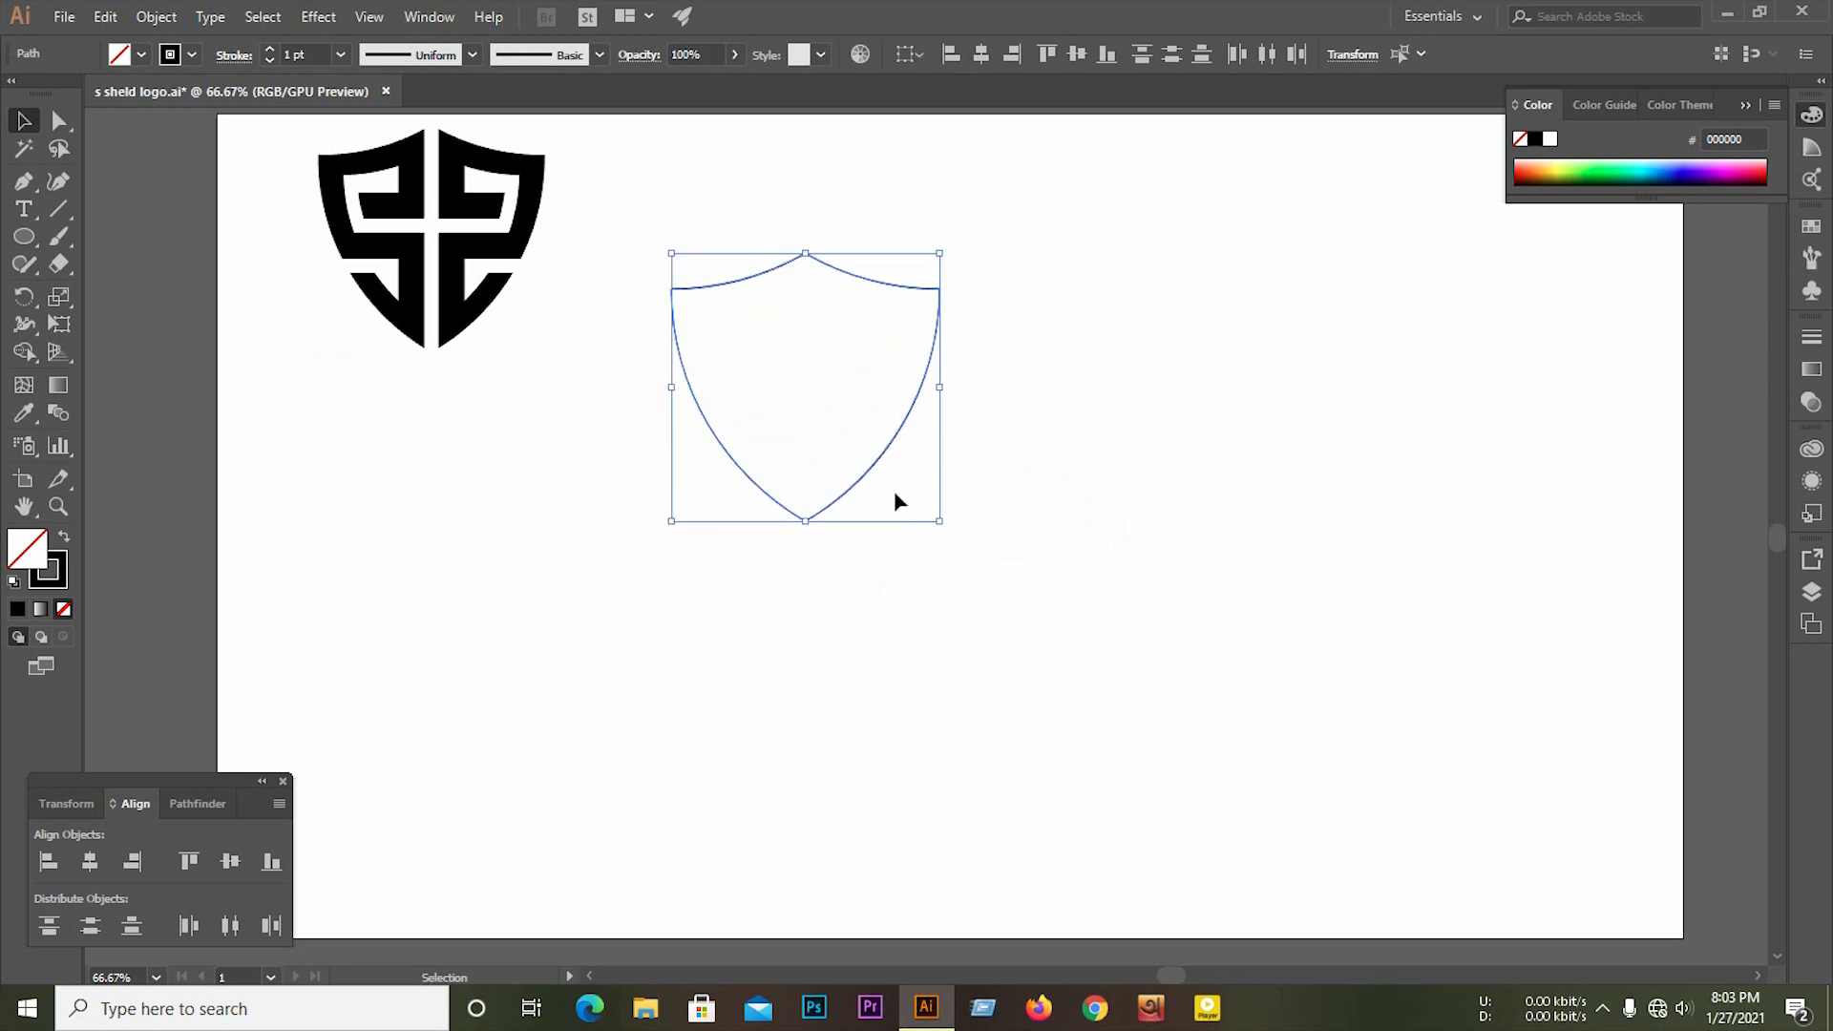
pyautogui.moveTo(871, 460); pyautogui.dragTo(770, 599)
pyautogui.click(955, 493)
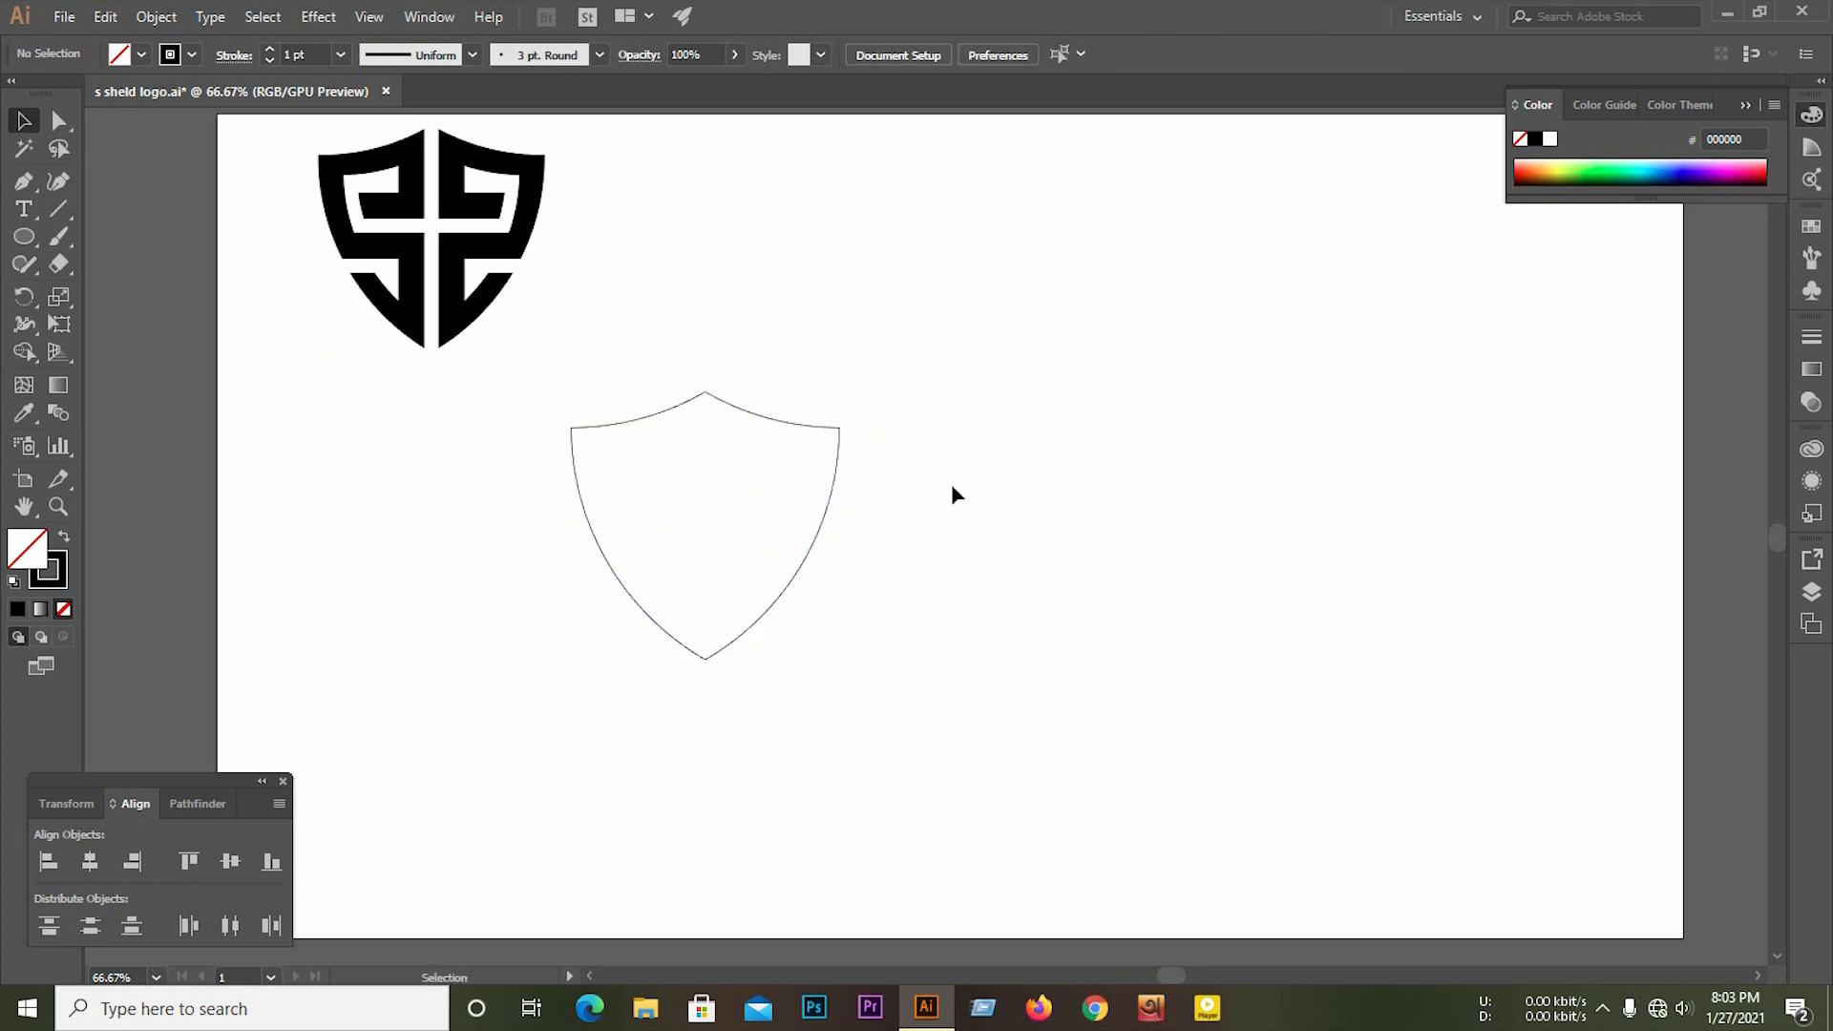
# Step: Draw a vertical line about 739 px long near the artboard's right edge
pyautogui.click(59, 206)
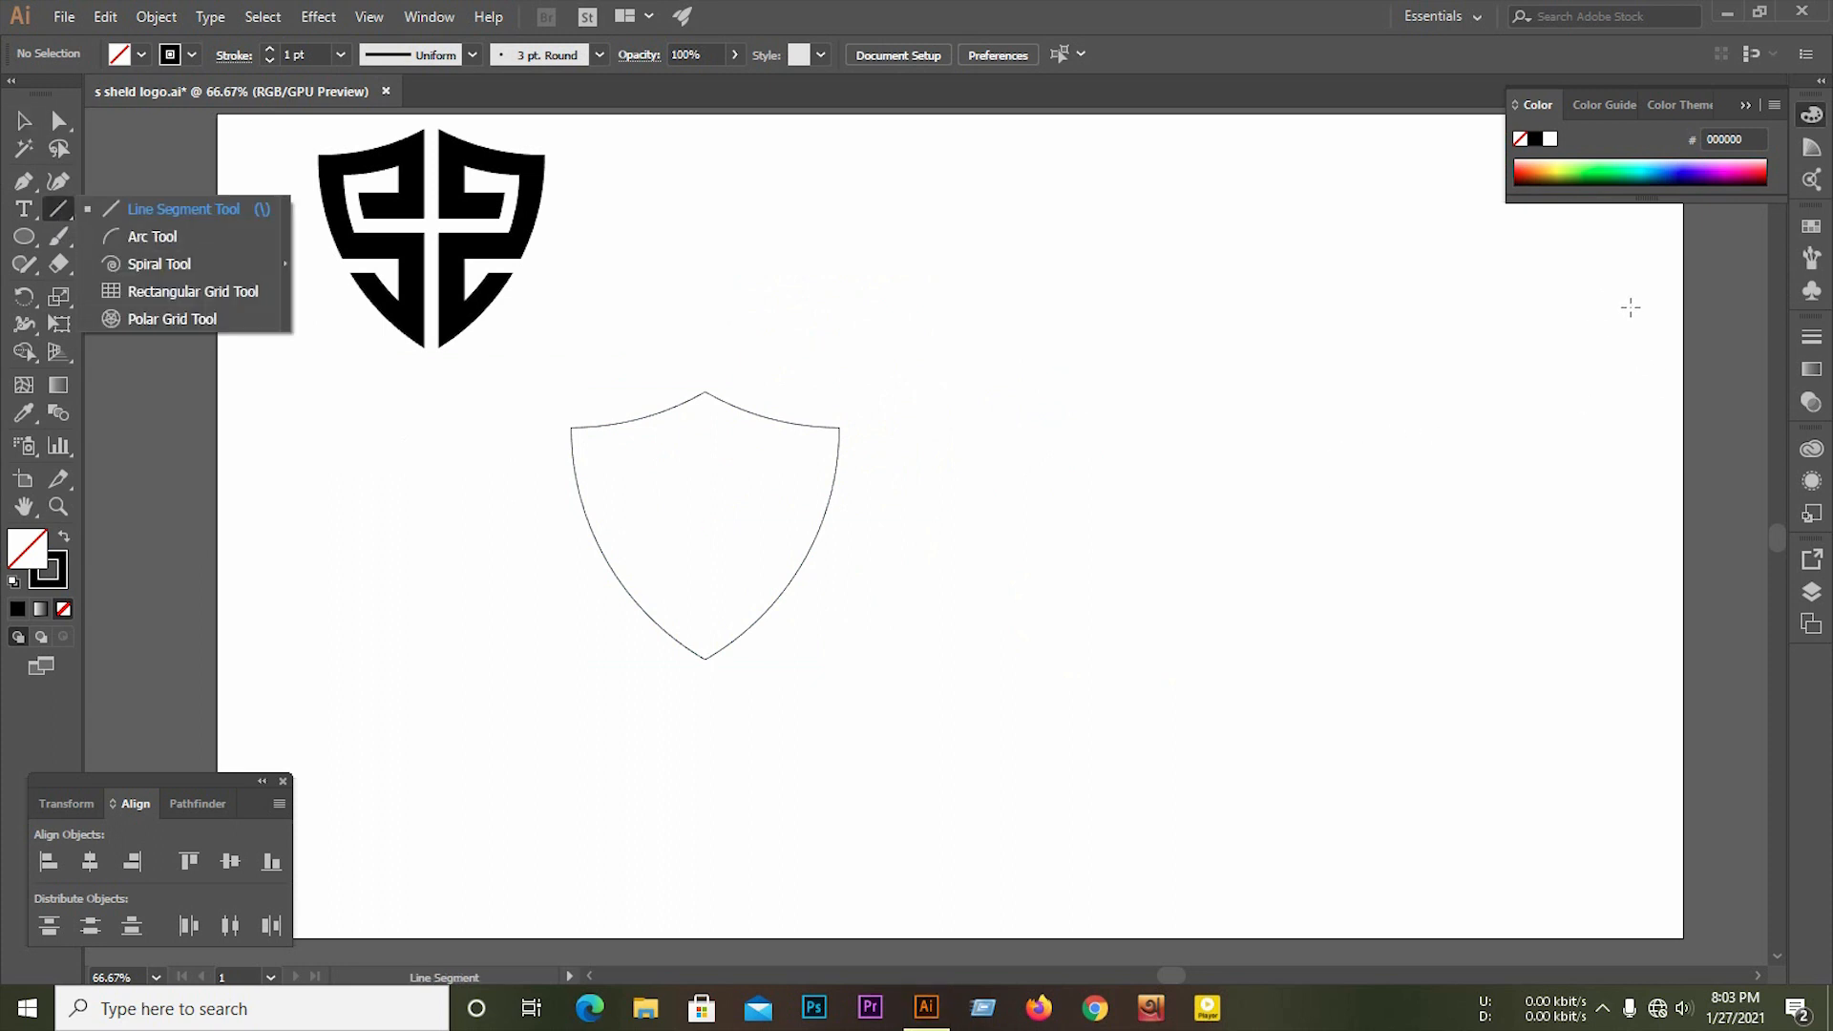
pyautogui.moveTo(1609, 307); pyautogui.dragTo(1610, 871)
pyautogui.click(24, 120)
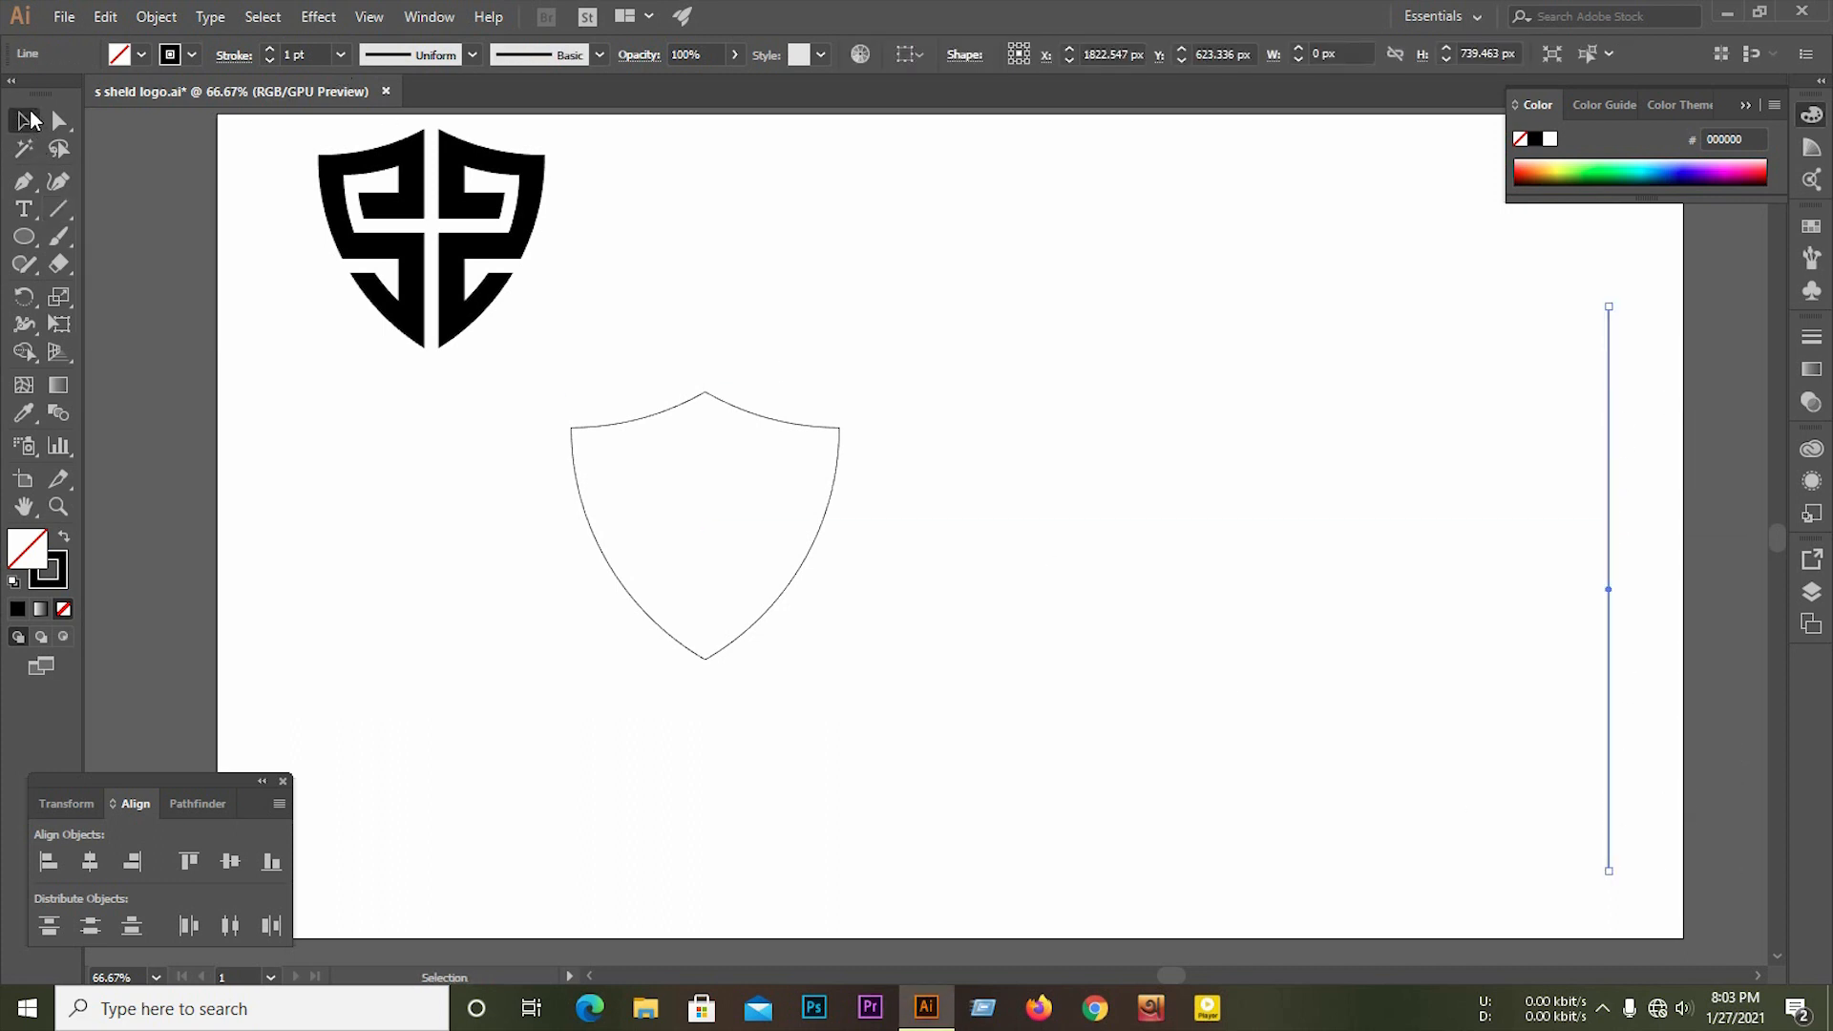
pyautogui.click(1523, 350)
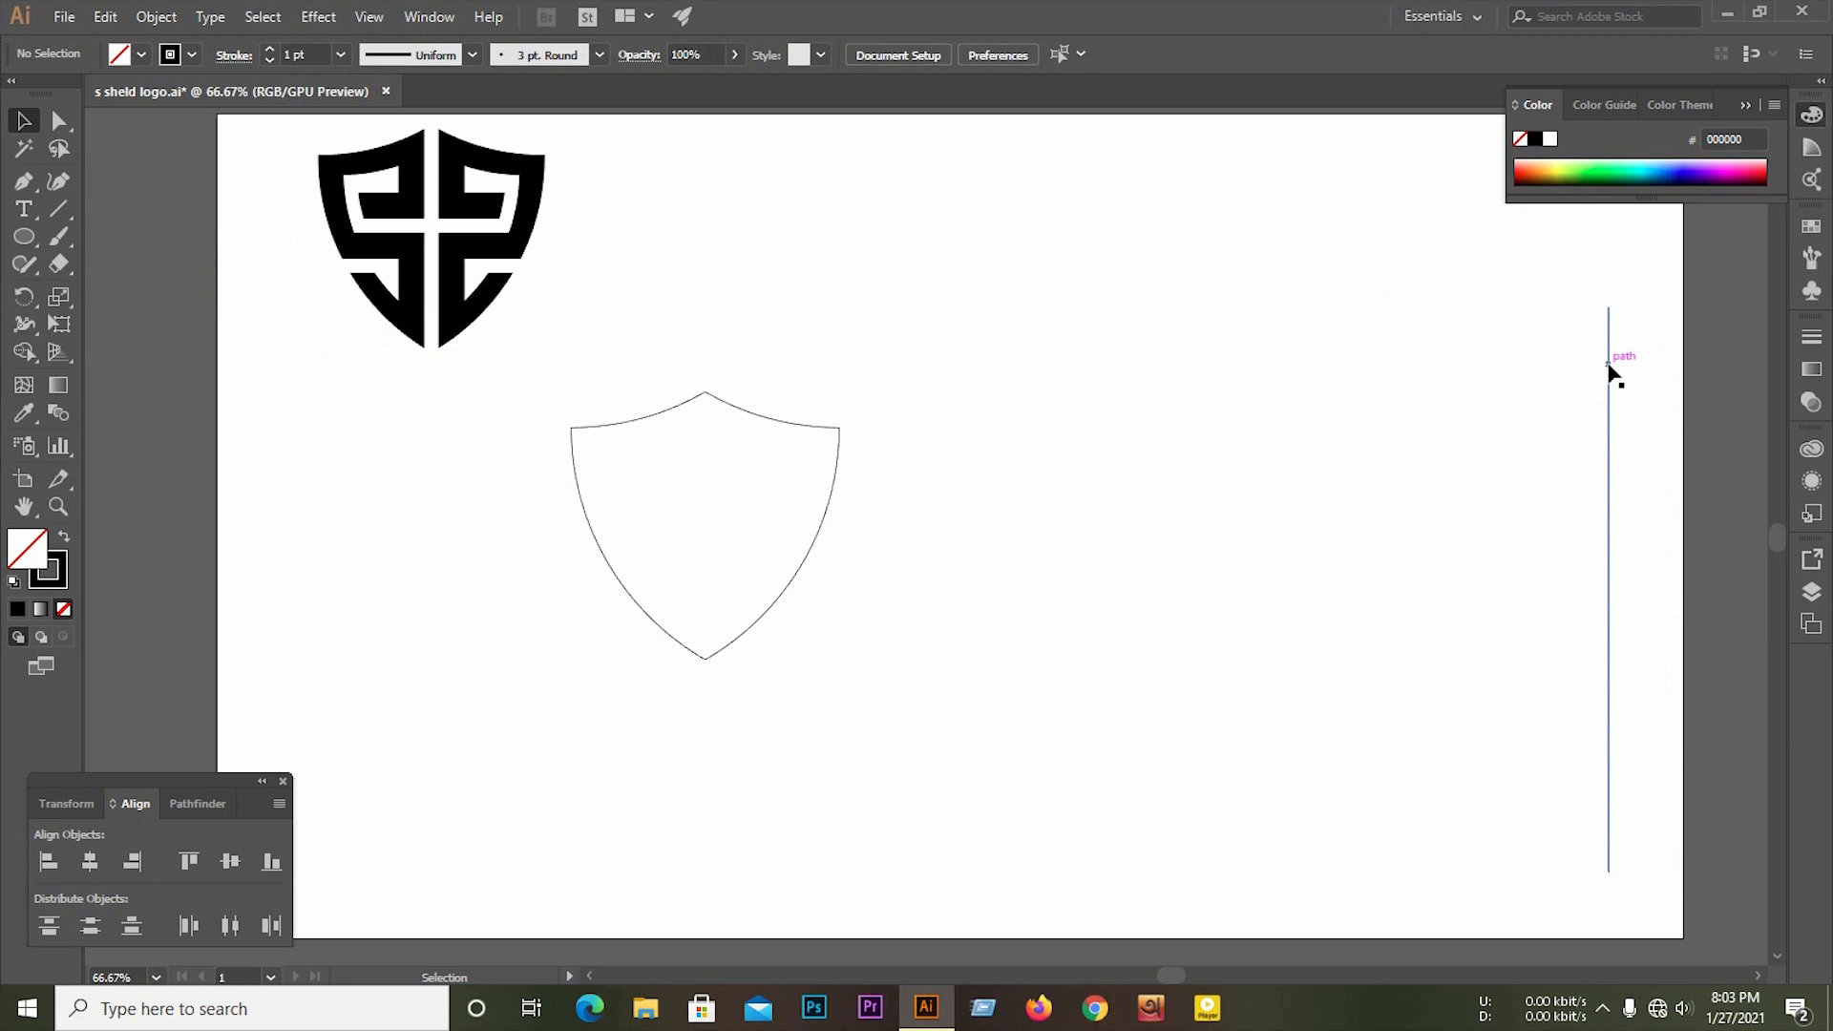
# Step: Duplicate the vertical line about 51 px to the left and repeat the copy until there are twelve evenly spaced lines
pyautogui.moveTo(1609, 366); pyautogui.dragTo(1570, 373)
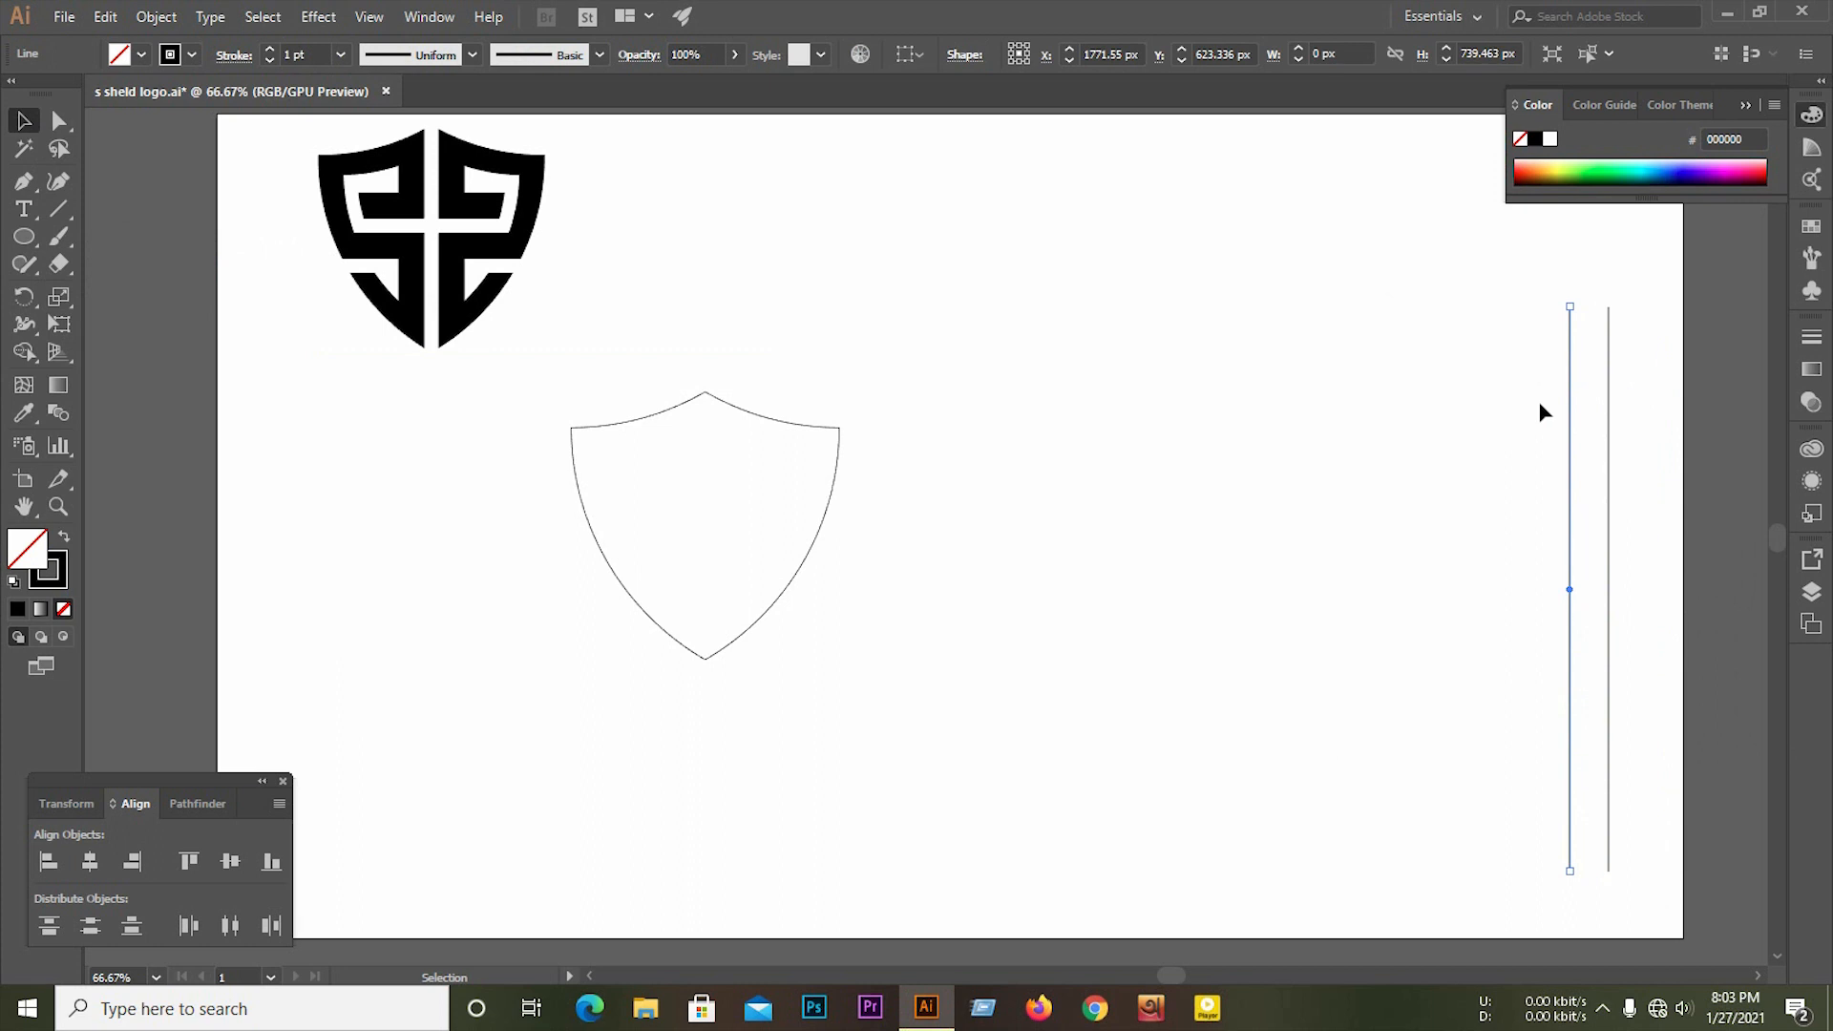
pyautogui.press('ctrl')
pyautogui.hotkey('ctrl', 'd')
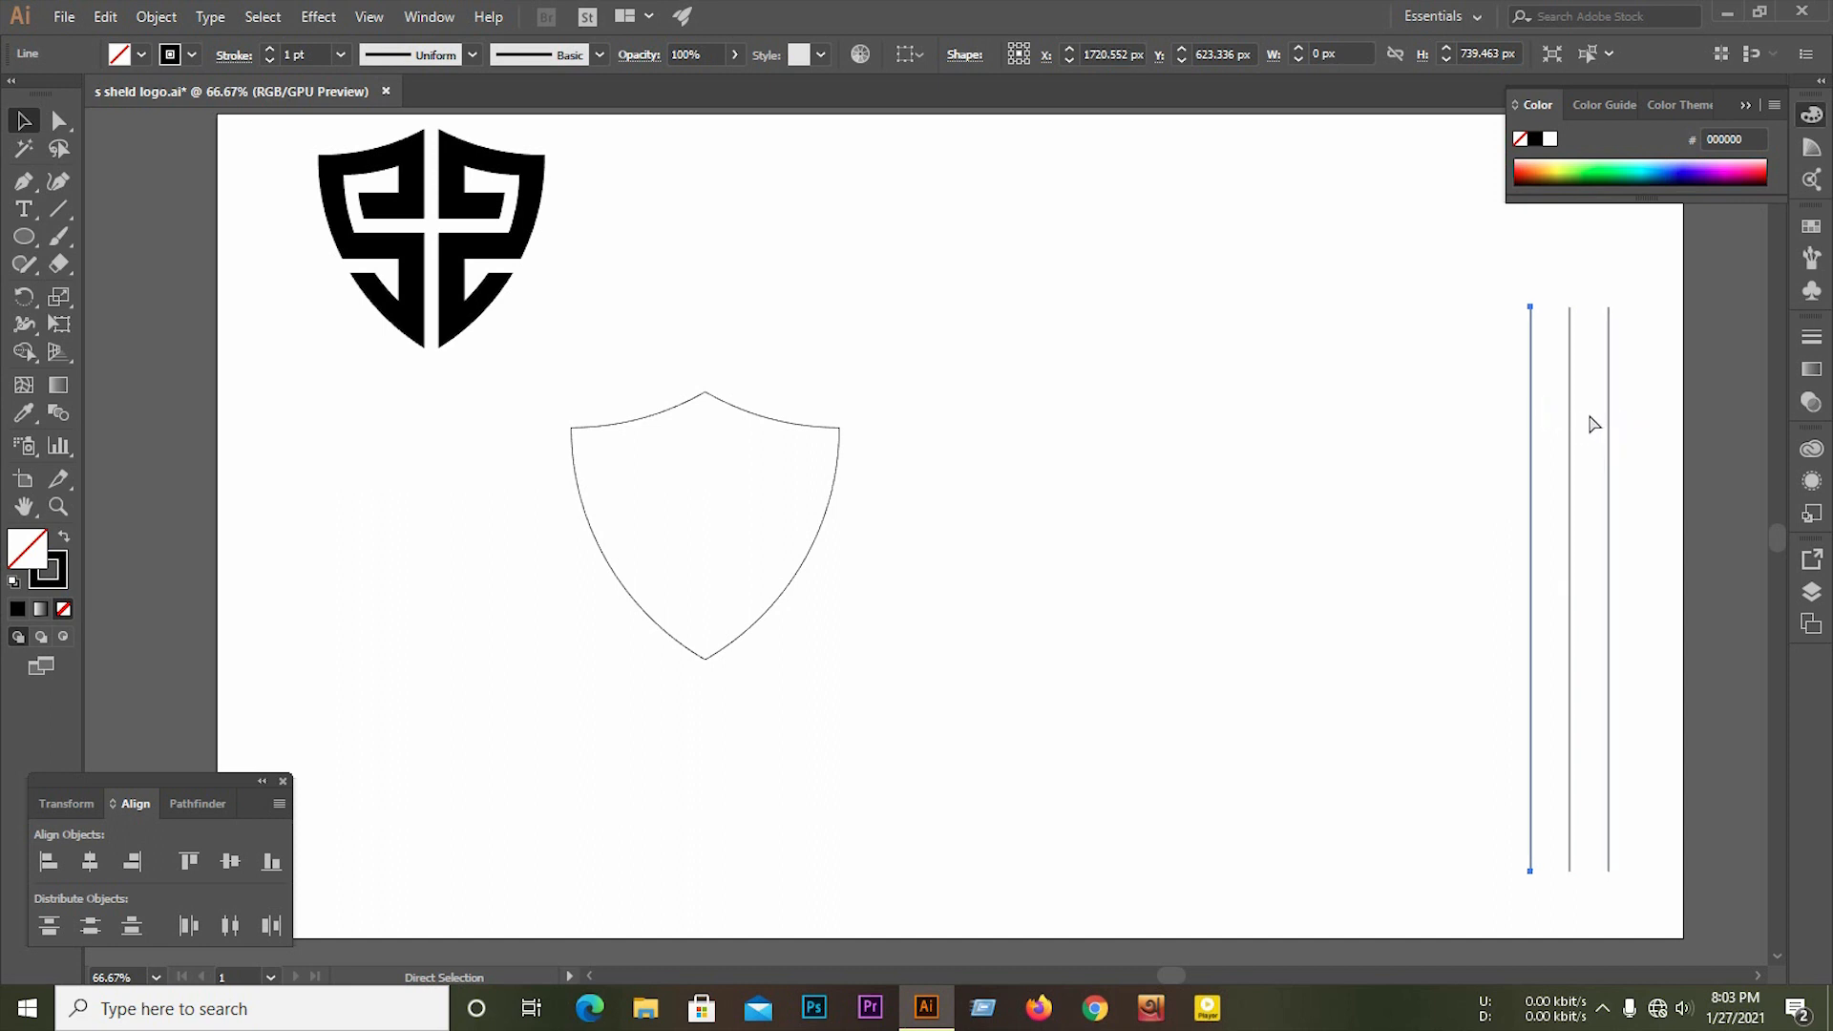
pyautogui.hotkey('ctrl', 'd')
pyautogui.hotkey('ctrl', 'd')
pyautogui.hotkey('ctrl', 'd')
pyautogui.hotkey('ctrl', 'd')
pyautogui.hotkey('ctrl', 'd')
pyautogui.hotkey('ctrl', 'd')
pyautogui.hotkey('ctrl', 'd')
pyautogui.hotkey('ctrl', 'd')
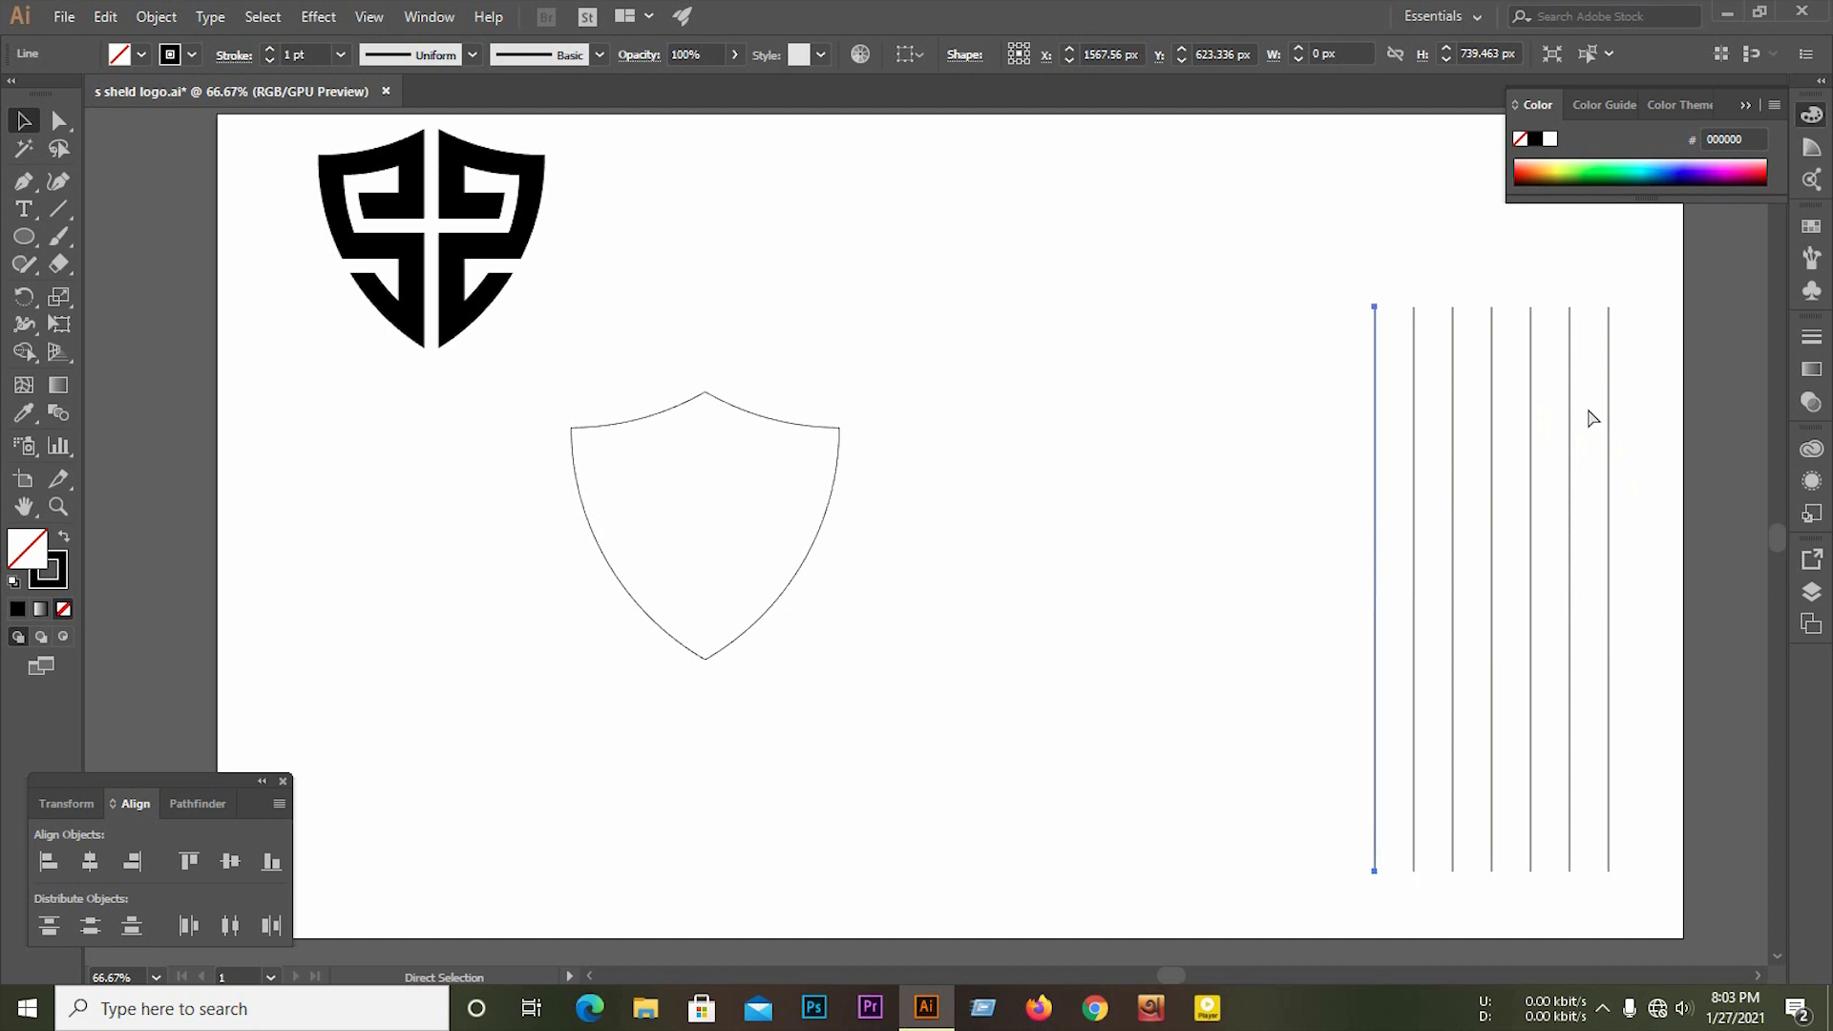
pyautogui.hotkey('ctrl', 'd')
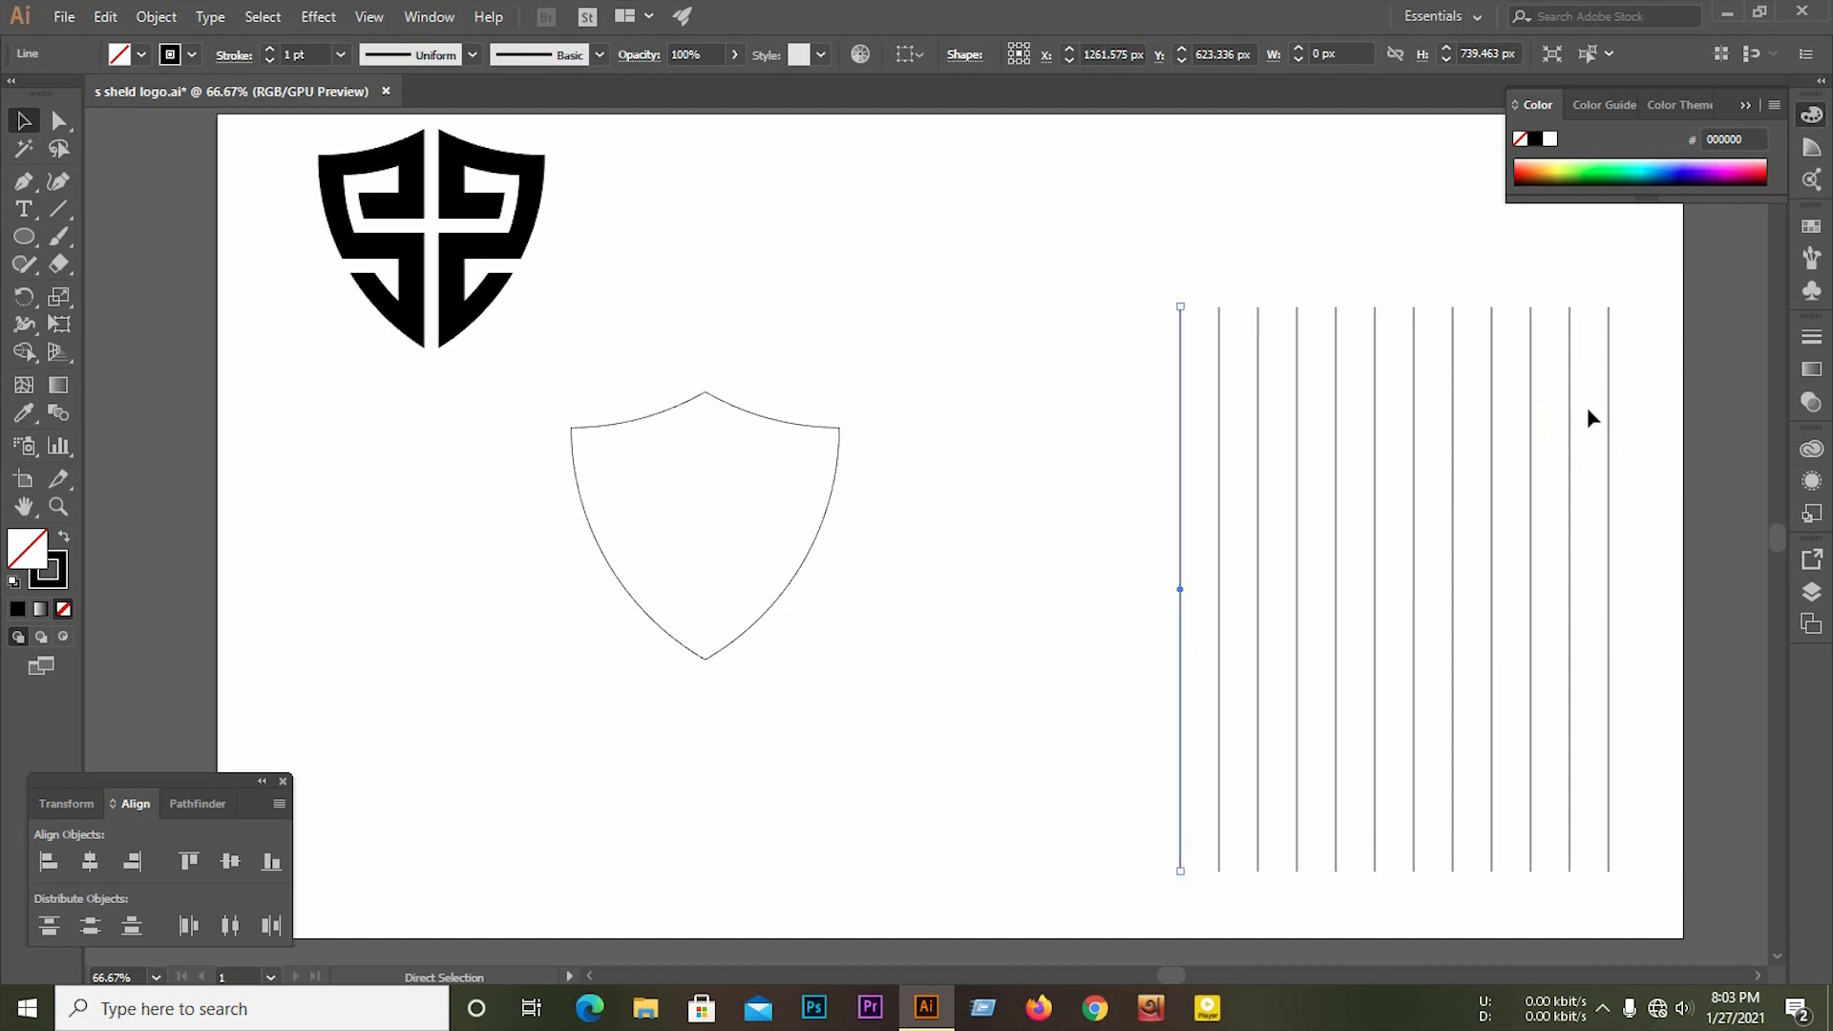
# Step: Make a copy of the twelve vertical lines rotated 90° into a set of horizontal lines
pyautogui.moveTo(1063, 228); pyautogui.dragTo(1684, 598)
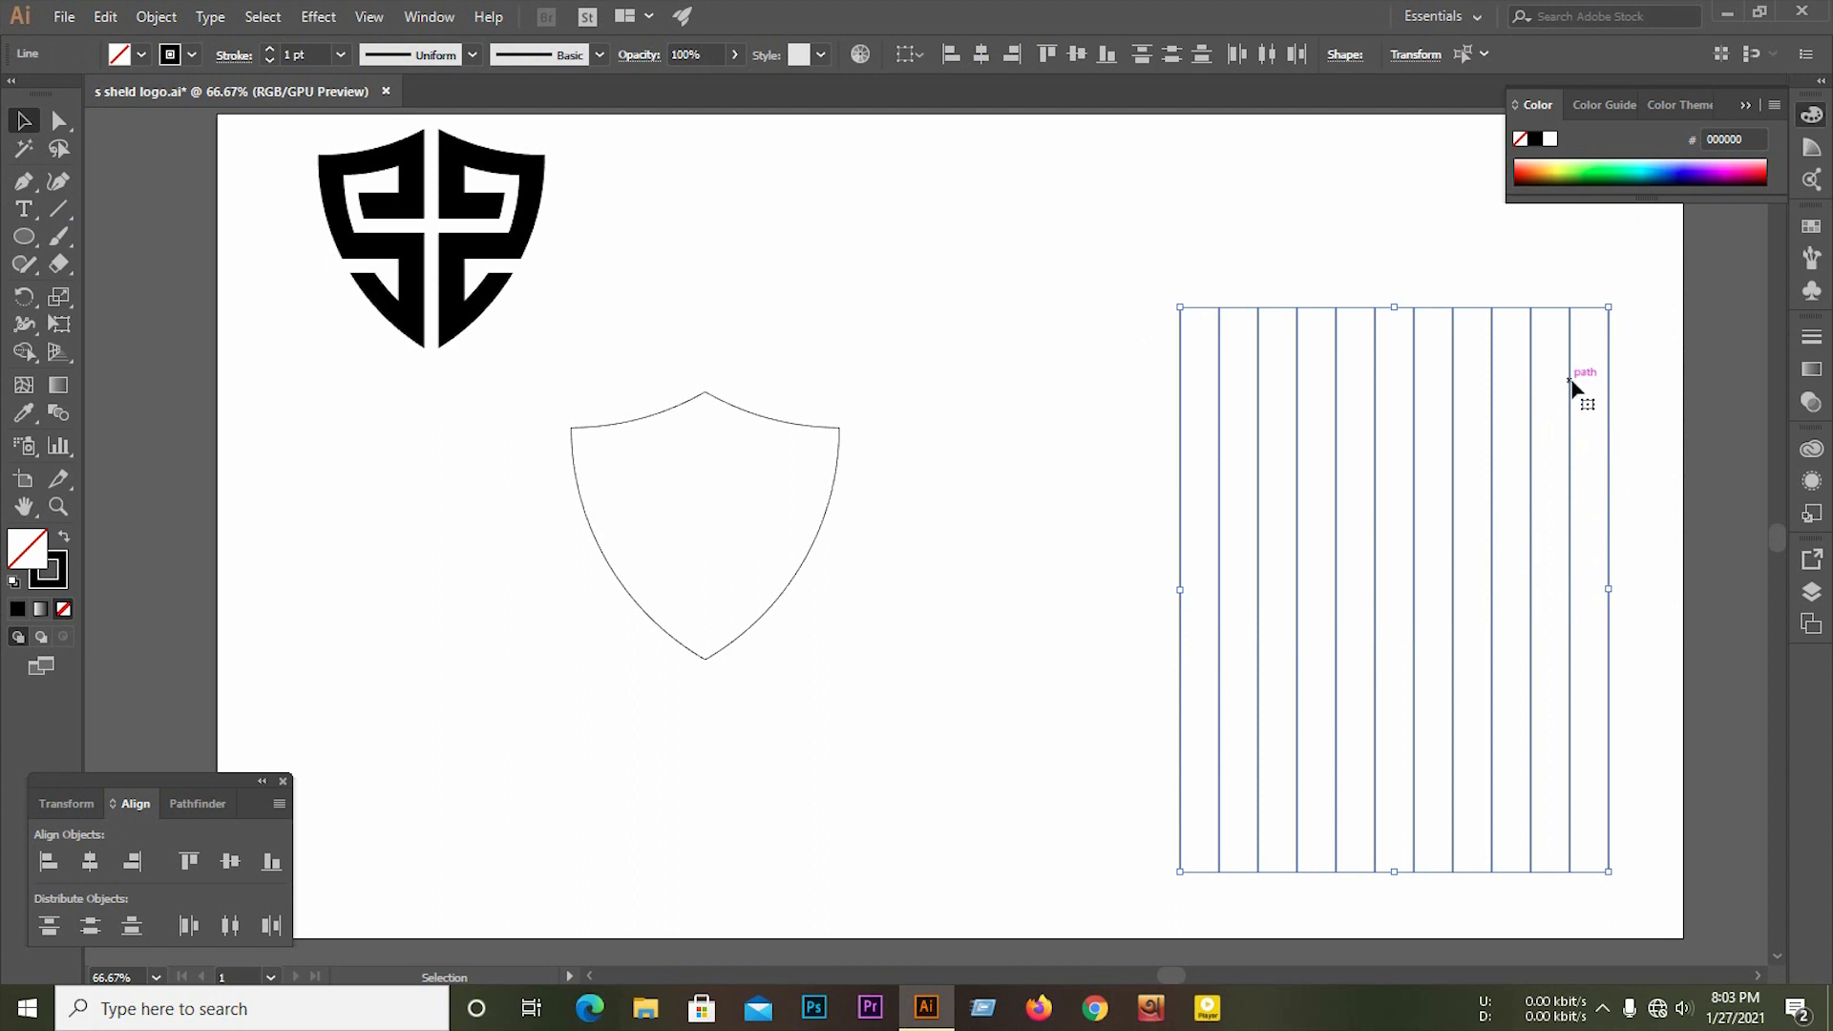
pyautogui.moveTo(1573, 381); pyautogui.dragTo(1222, 300)
pyautogui.moveTo(1265, 219); pyautogui.dragTo(1309, 630)
pyautogui.click(1118, 242)
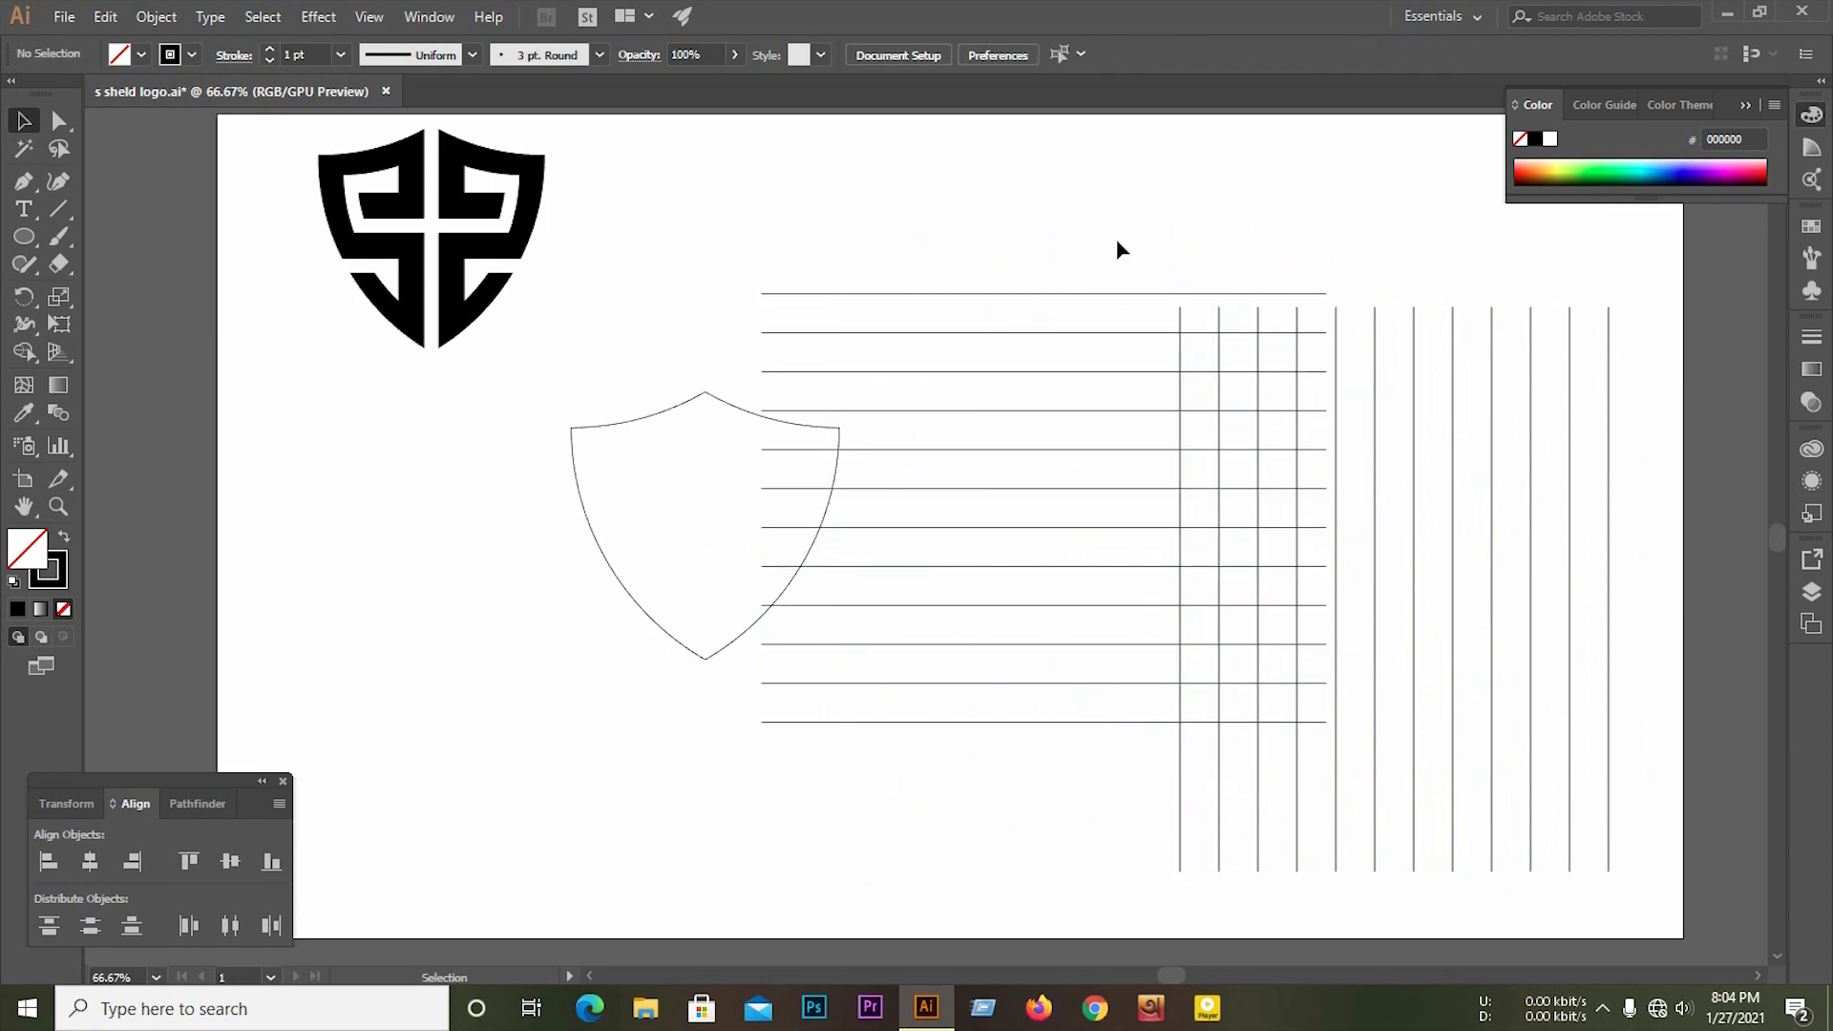
# Step: Group the horizontal lines together and the vertical lines together as two separate groups
pyautogui.moveTo(1112, 217)
pyautogui.mouseDown()
pyautogui.moveTo(1582, 679)
pyautogui.moveTo(1550, 674)
pyautogui.moveTo(1080, 221)
pyautogui.mouseUp()
pyautogui.moveTo(998, 172); pyautogui.dragTo(1591, 626)
pyautogui.rightClick(1005, 470)
pyautogui.click(1073, 621)
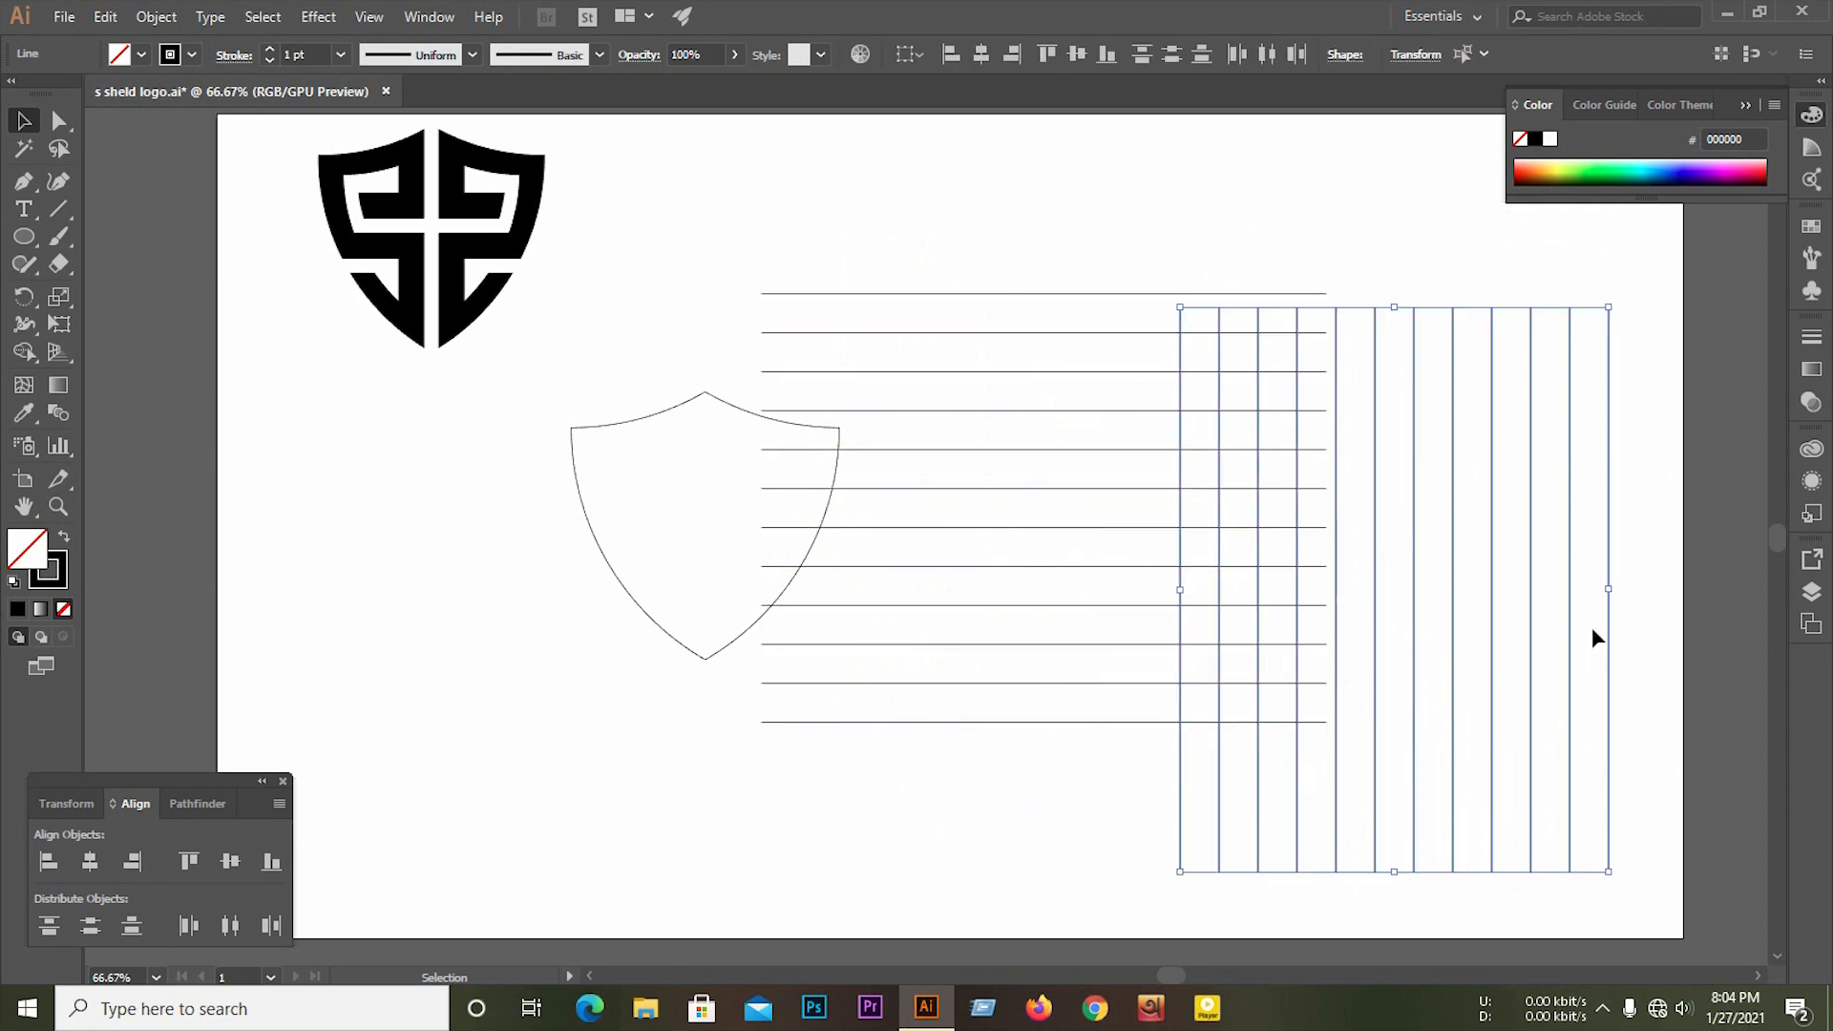
pyautogui.rightClick(1587, 619)
pyautogui.click(1635, 308)
# Step: Align the two line groups to each other's horizontal and vertical centres to form a square grid
pyautogui.moveTo(1196, 204); pyautogui.dragTo(1450, 588)
pyautogui.click(95, 862)
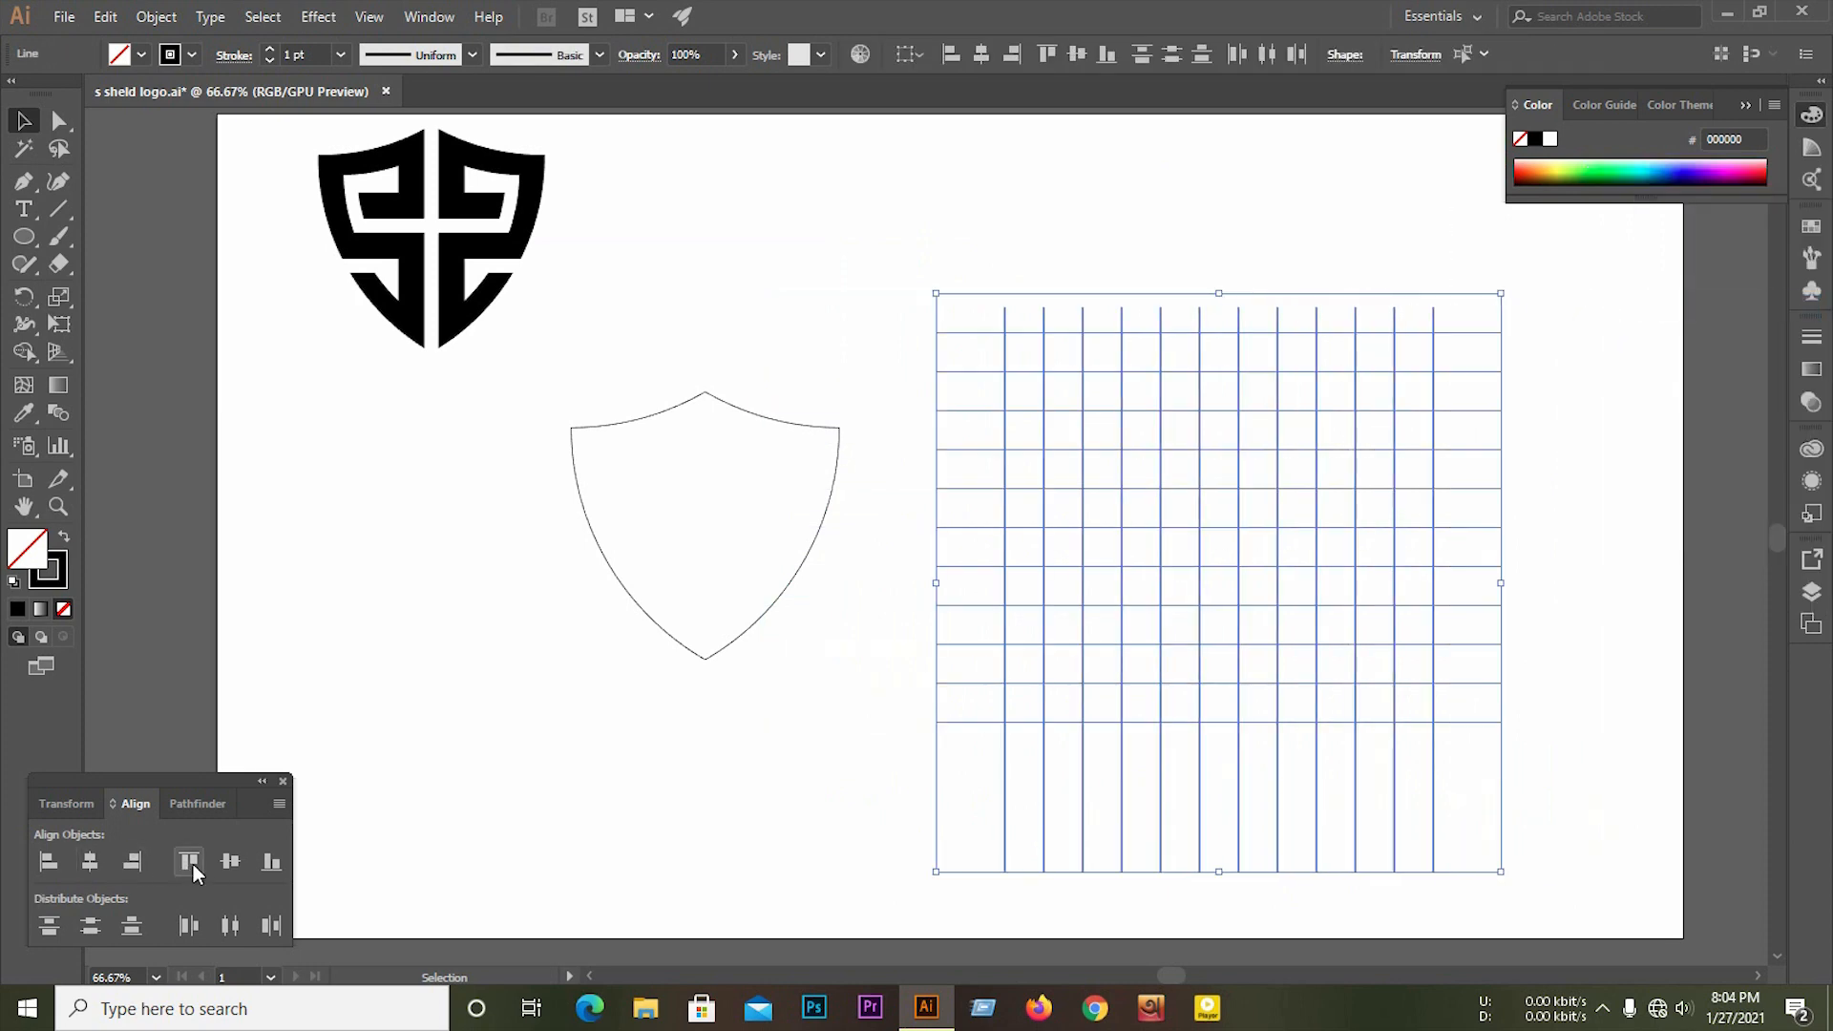
pyautogui.click(225, 867)
pyautogui.click(826, 257)
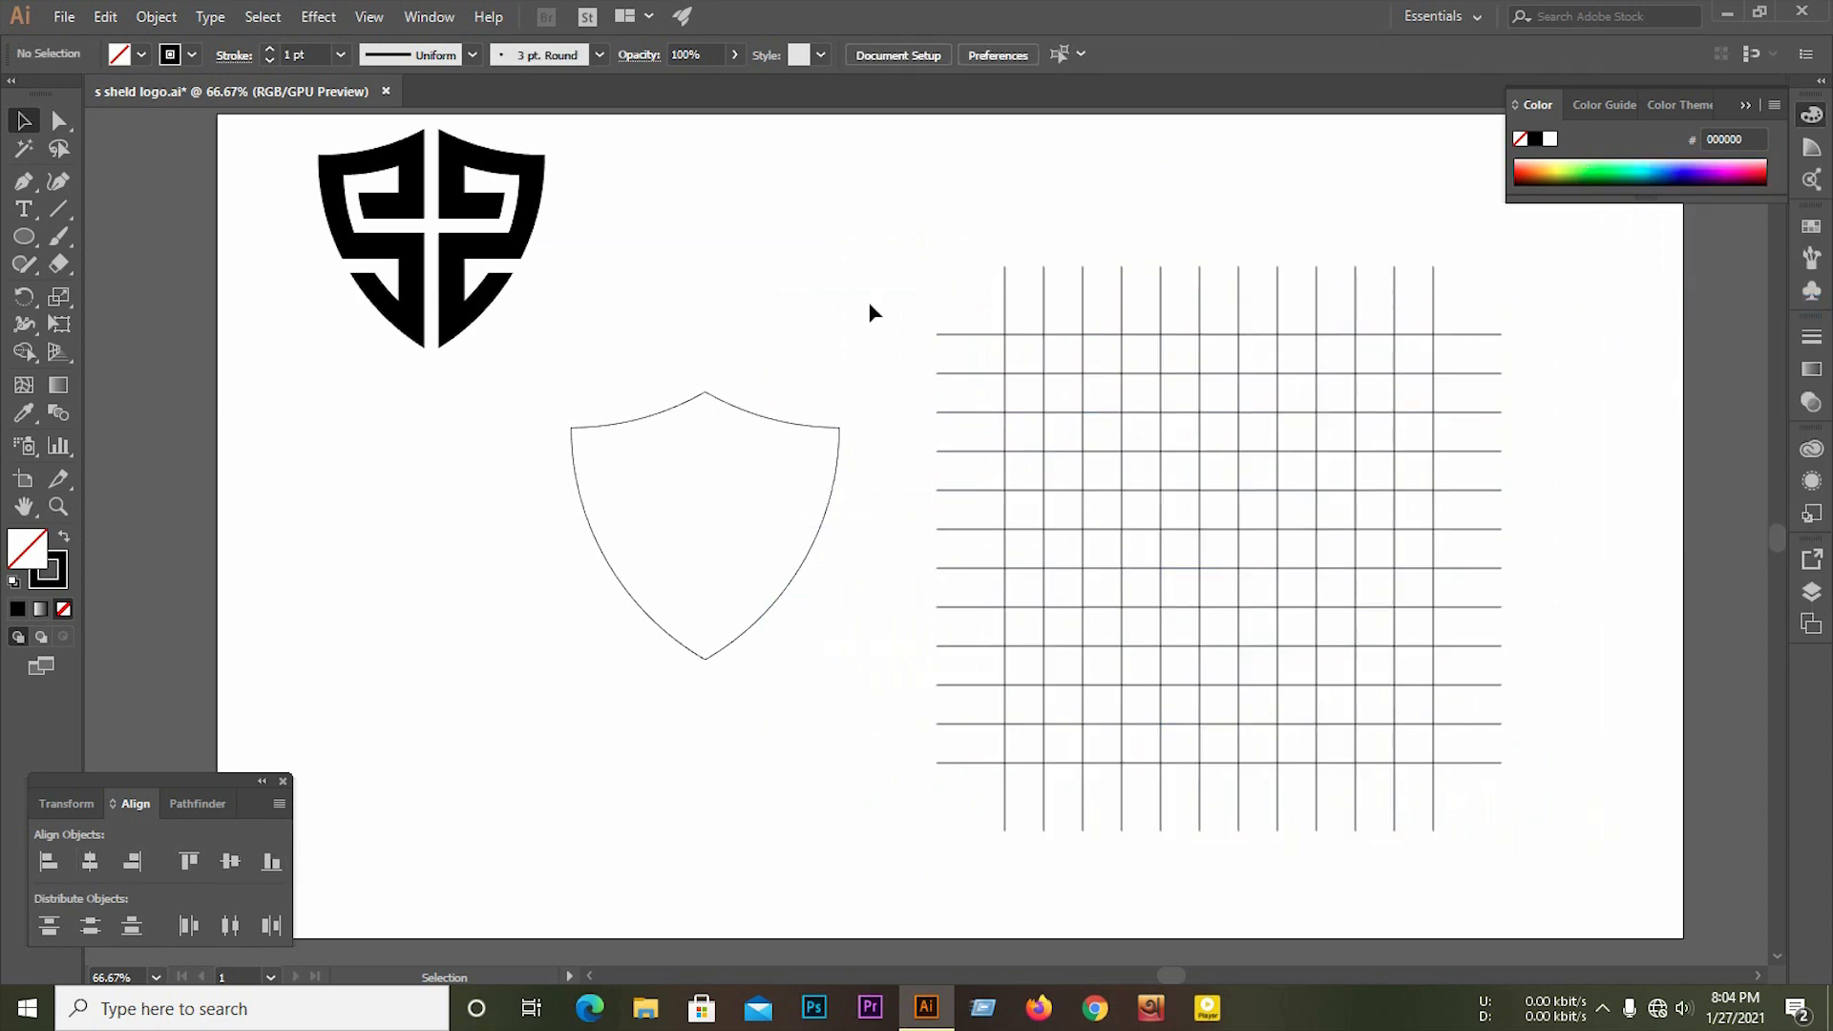
# Step: Copy the shield outline onto the grid and scale the copy proportionally to about 561 px, matching the outer grid lines
pyautogui.scroll(-1, 748, 456)
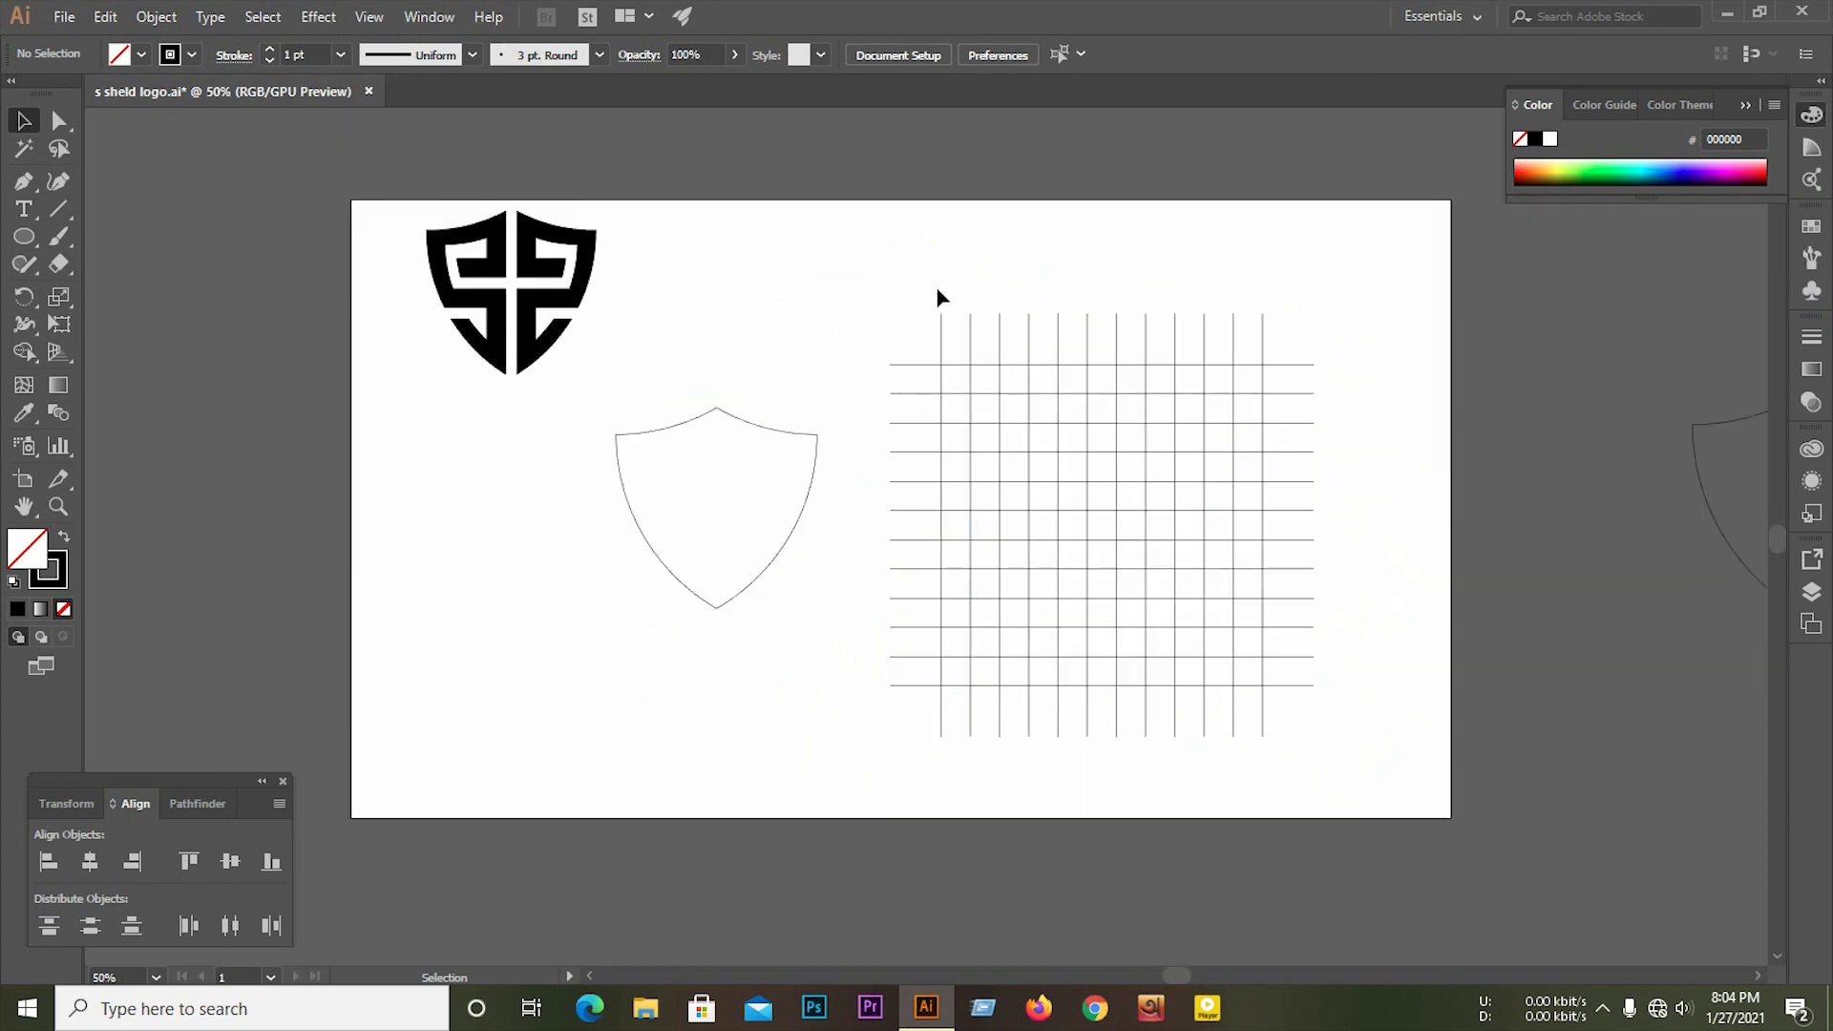
pyautogui.moveTo(815, 487); pyautogui.dragTo(1244, 539)
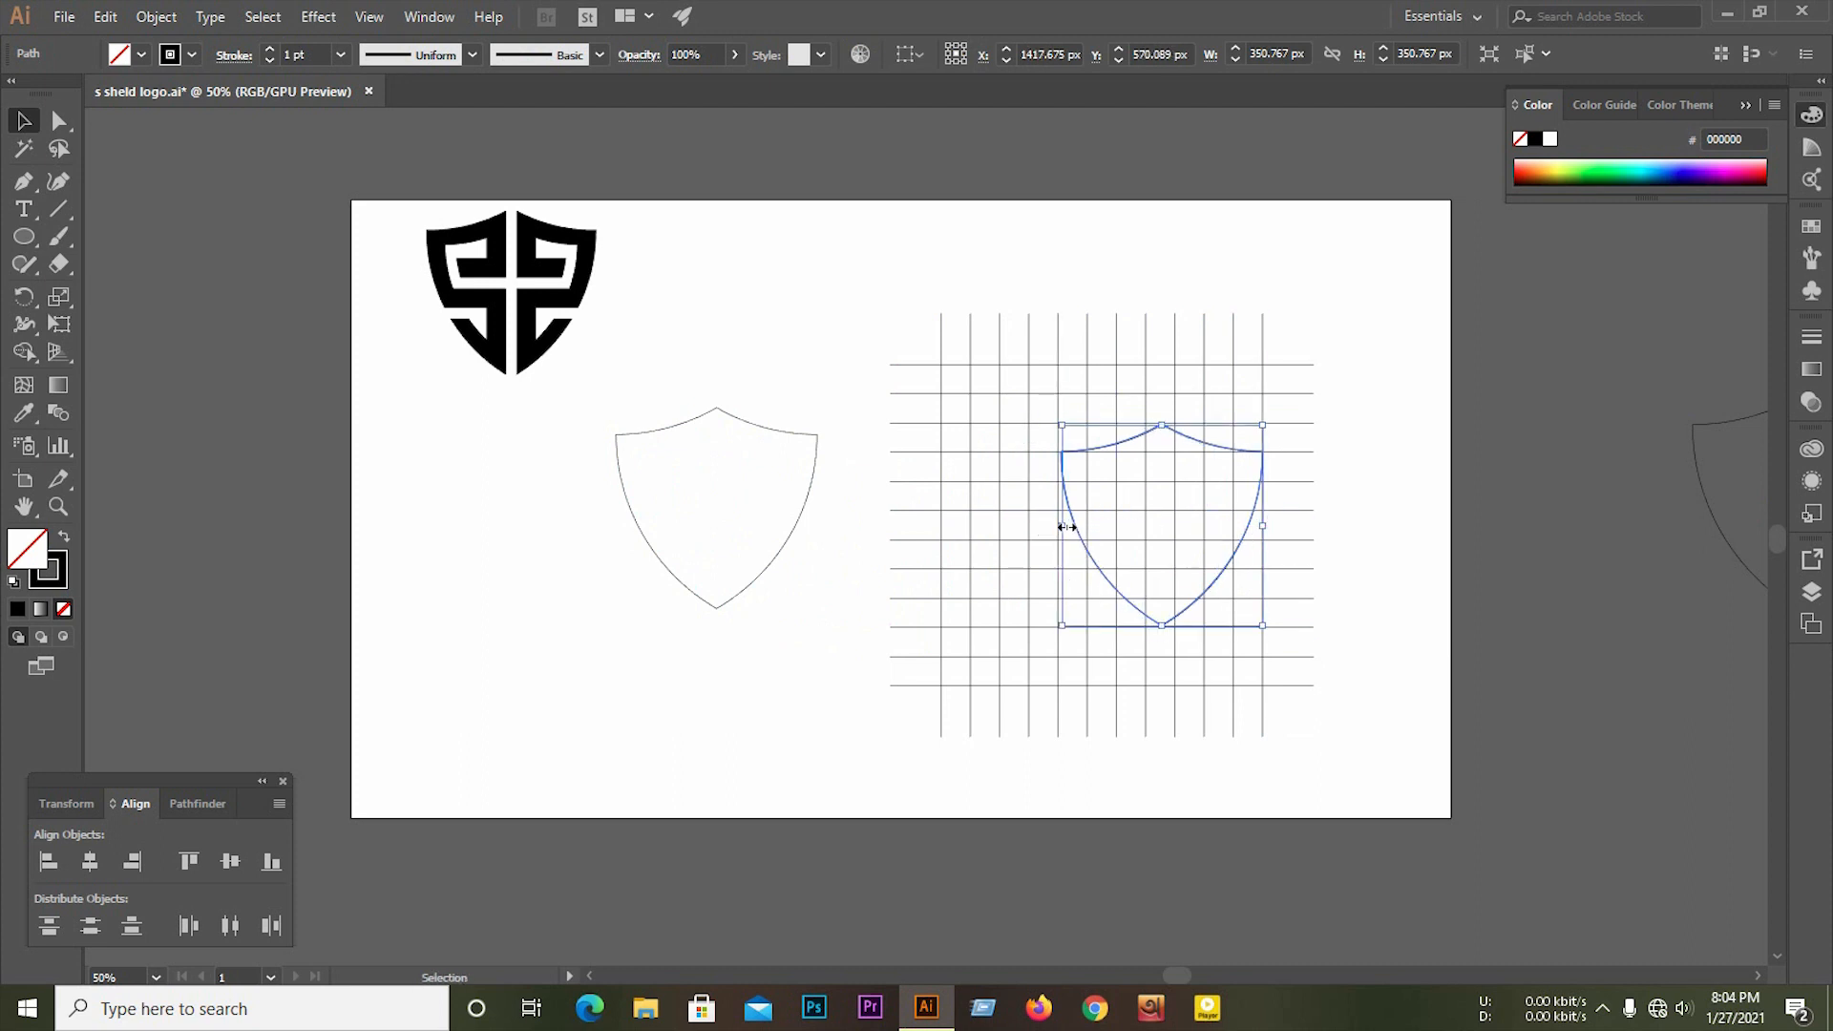
pyautogui.moveTo(1067, 527); pyautogui.dragTo(949, 507)
pyautogui.click(798, 232)
# Step: Copy the large shield outline on the grid and paste the duplicate directly in front of it
pyautogui.scroll(1, 1175, 448)
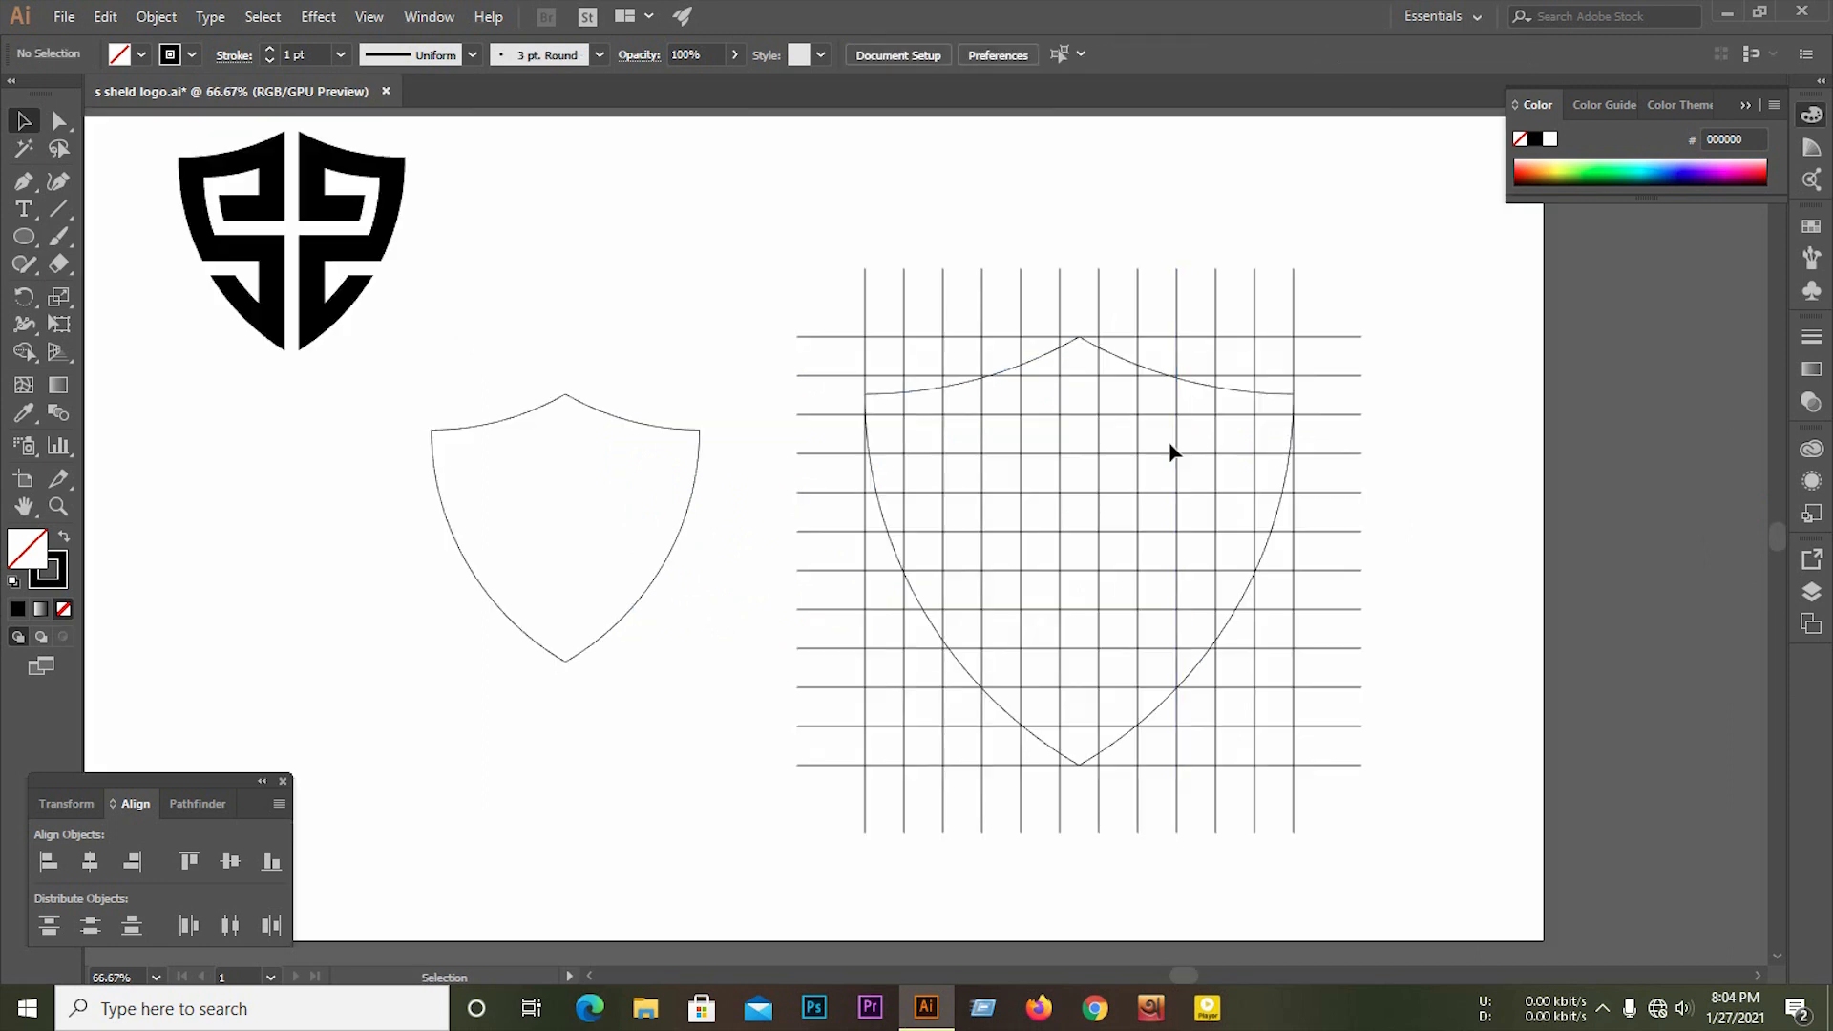
pyautogui.scroll(1, 1104, 368)
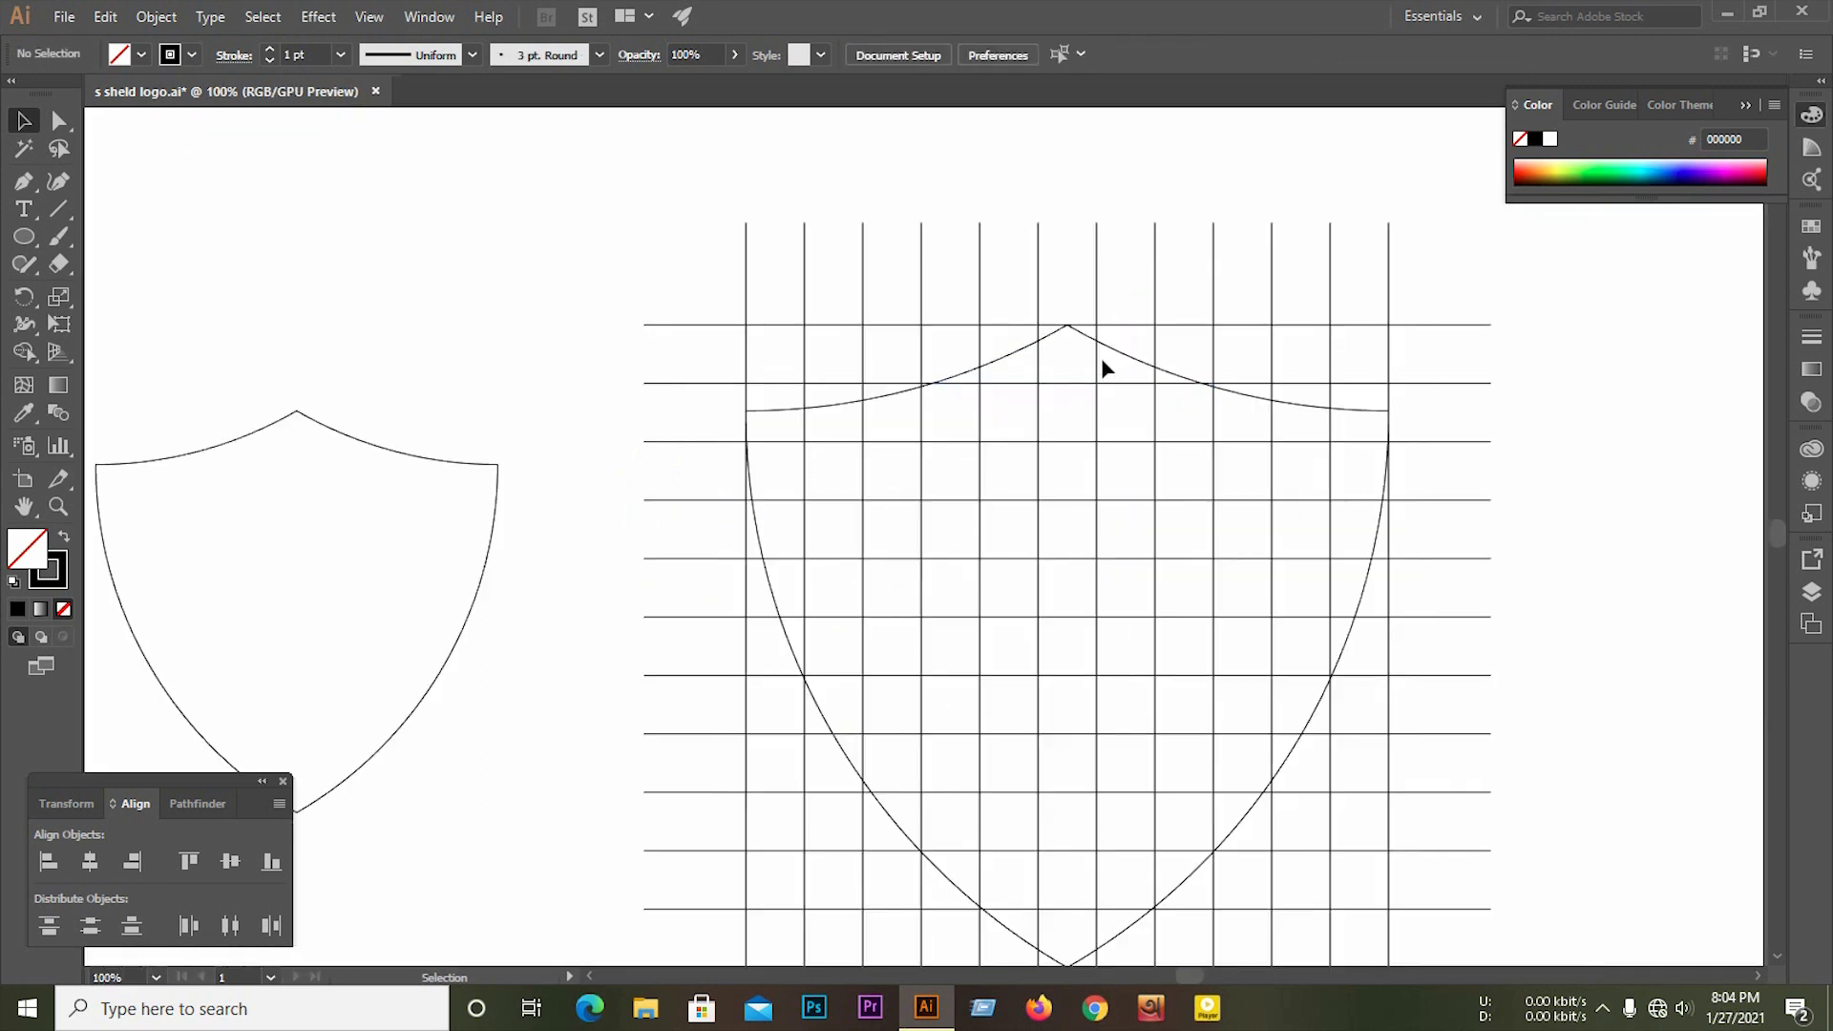
pyautogui.click(1128, 359)
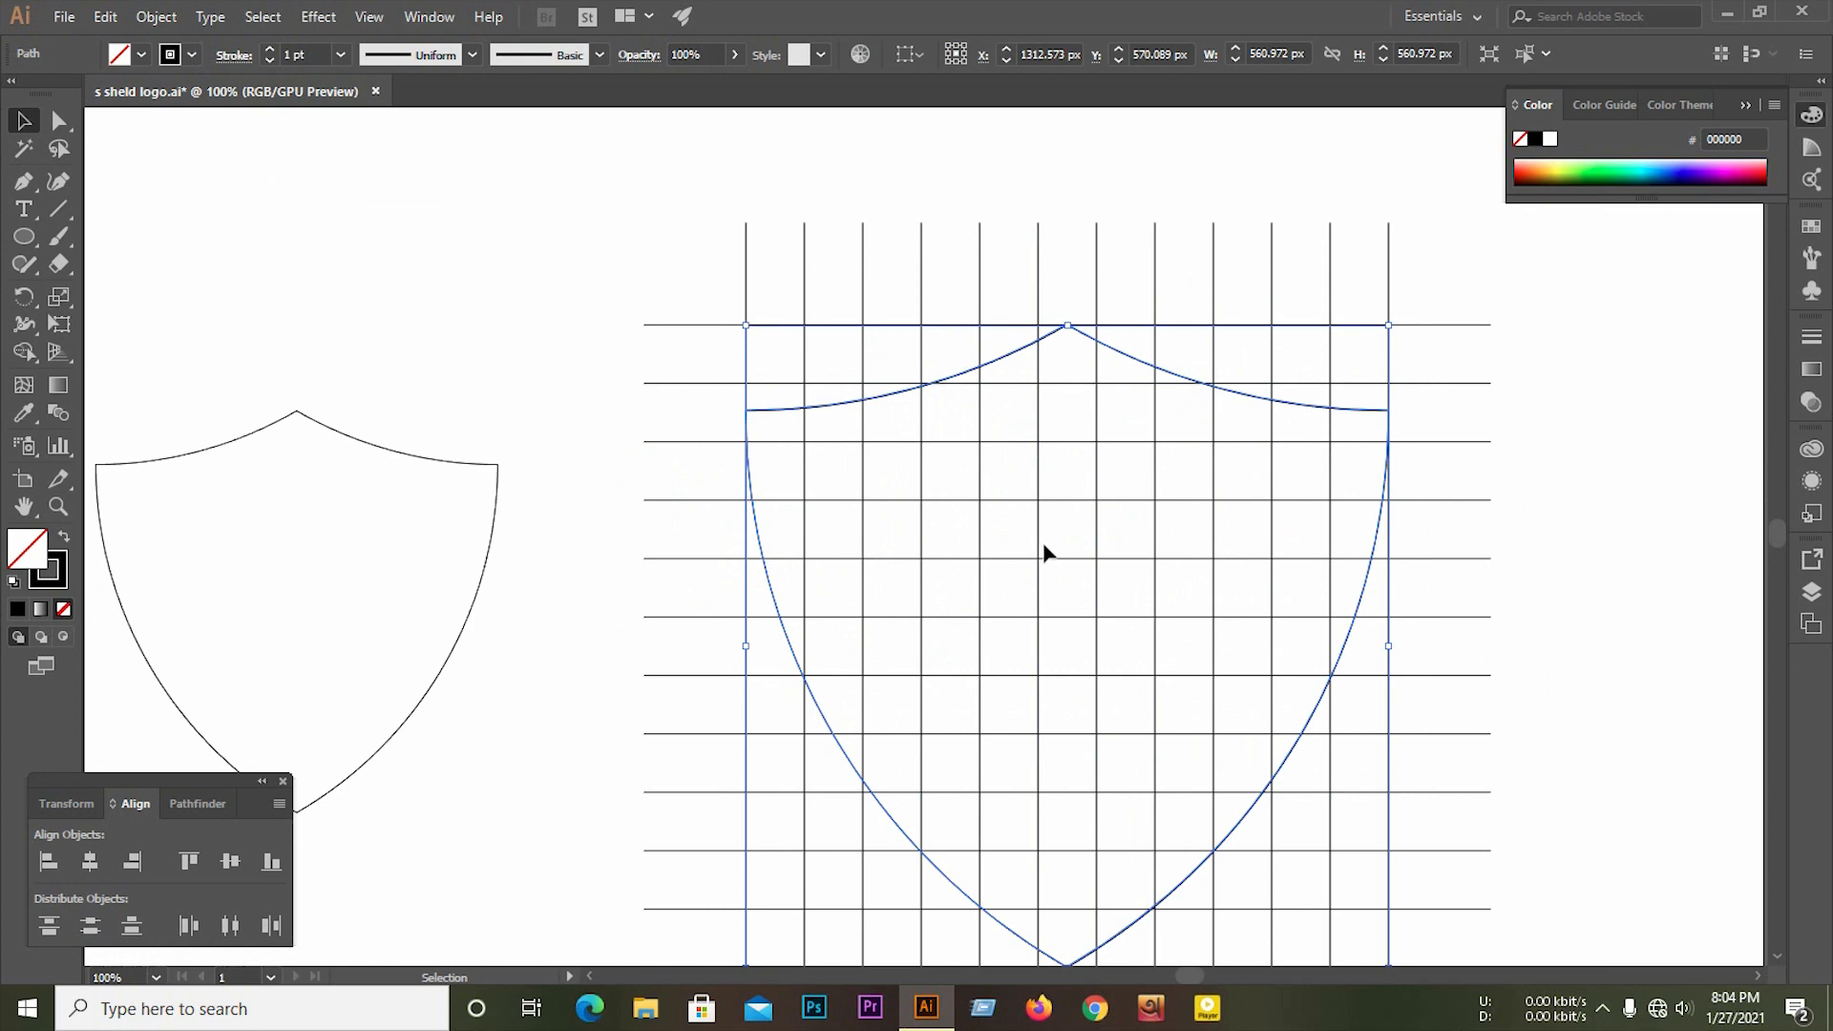
pyautogui.click(105, 16)
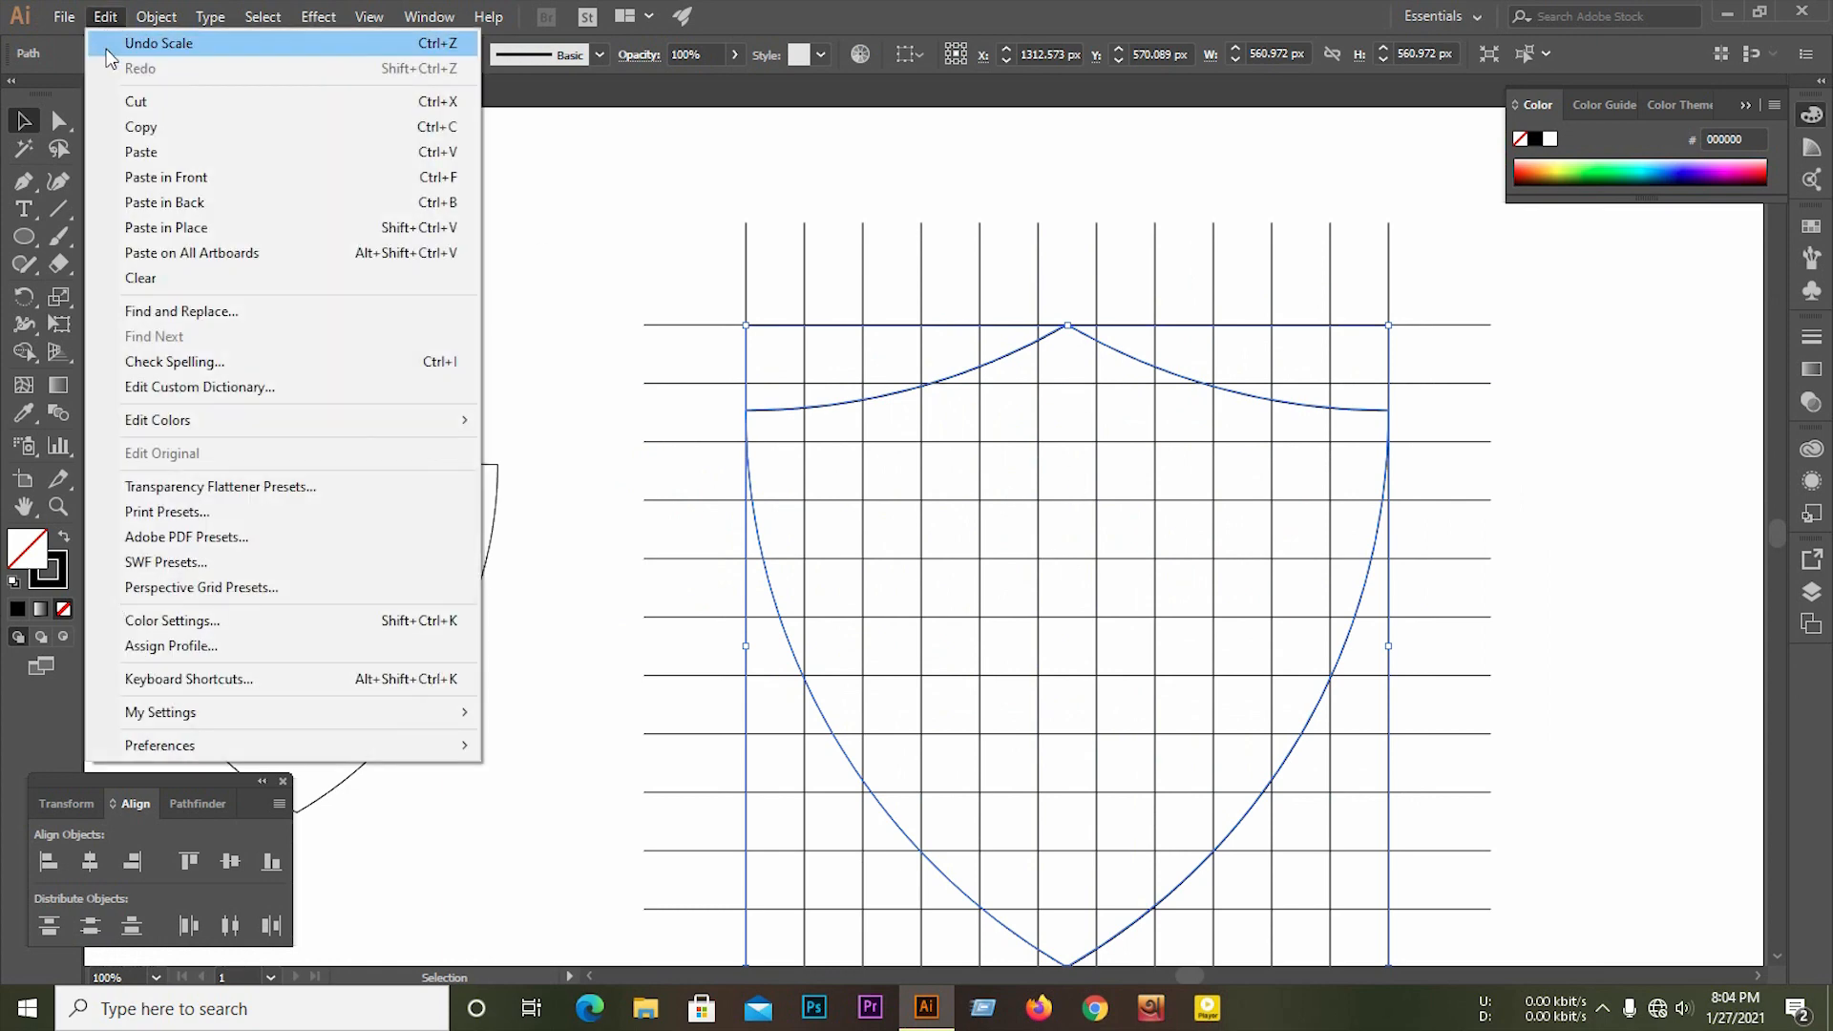
pyautogui.click(183, 137)
pyautogui.click(105, 16)
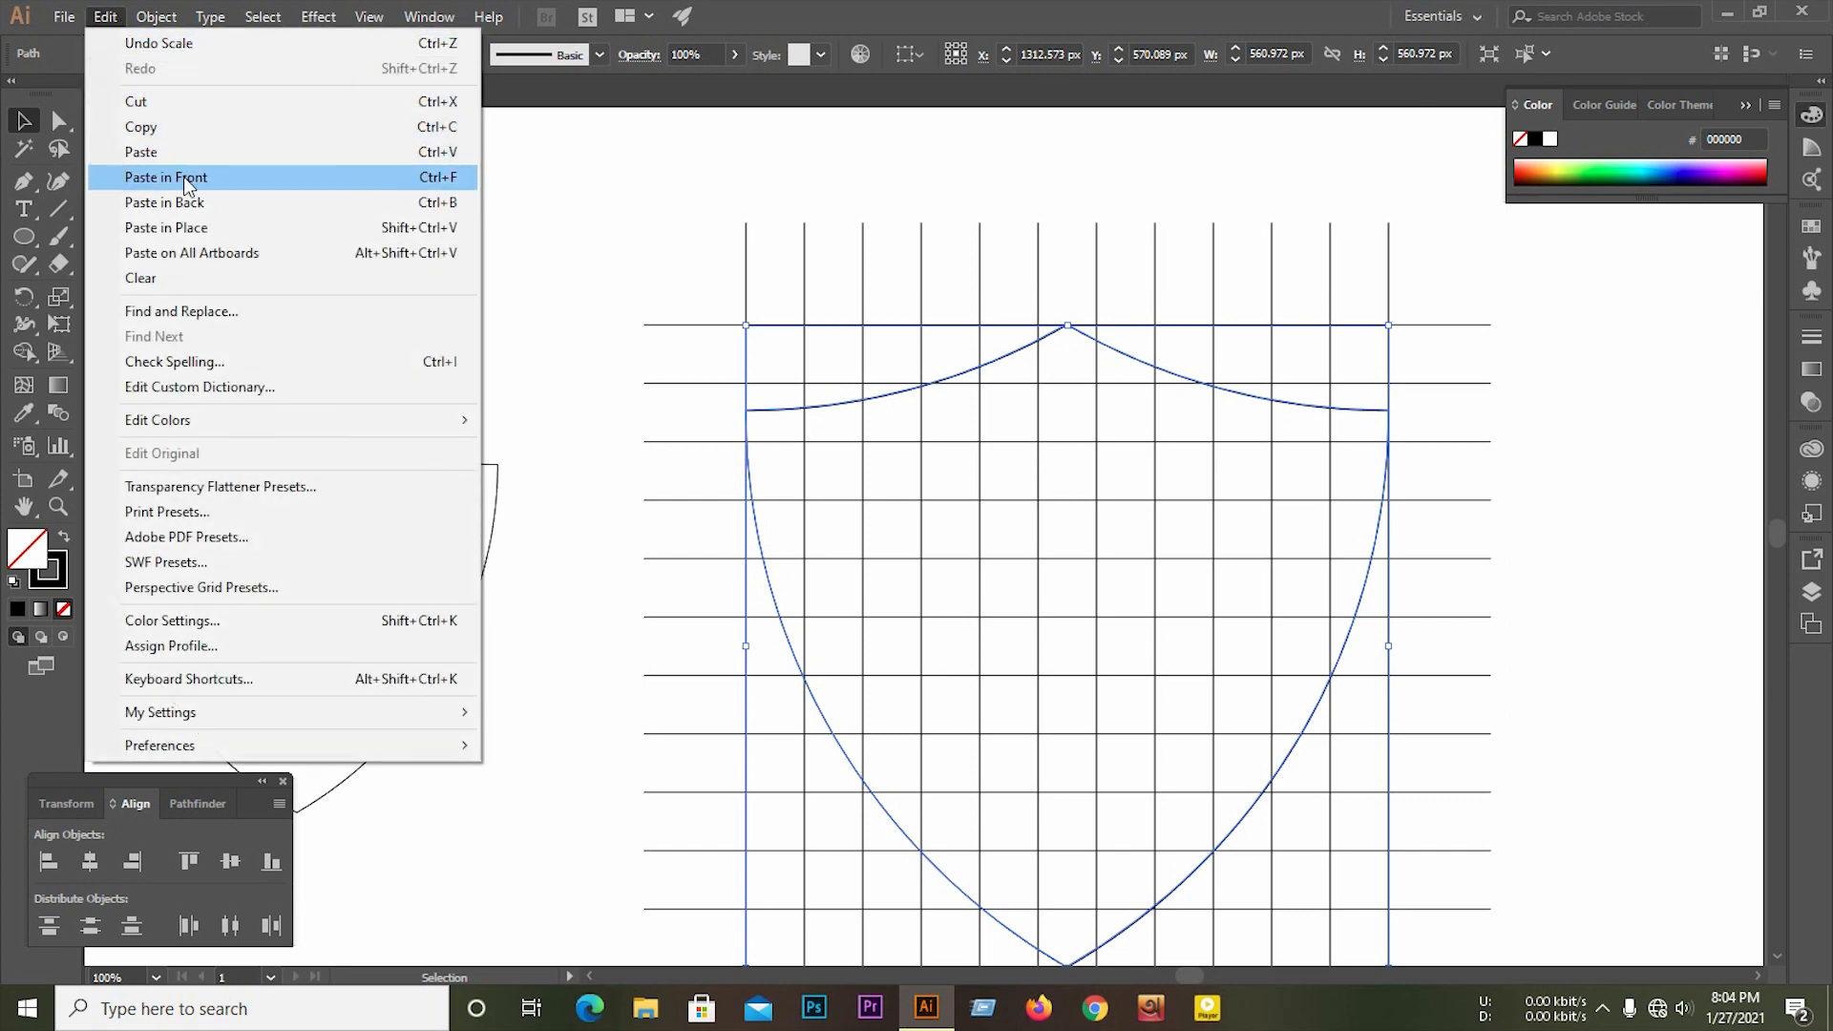
pyautogui.click(183, 178)
pyautogui.hotkey('ctrl', '-')
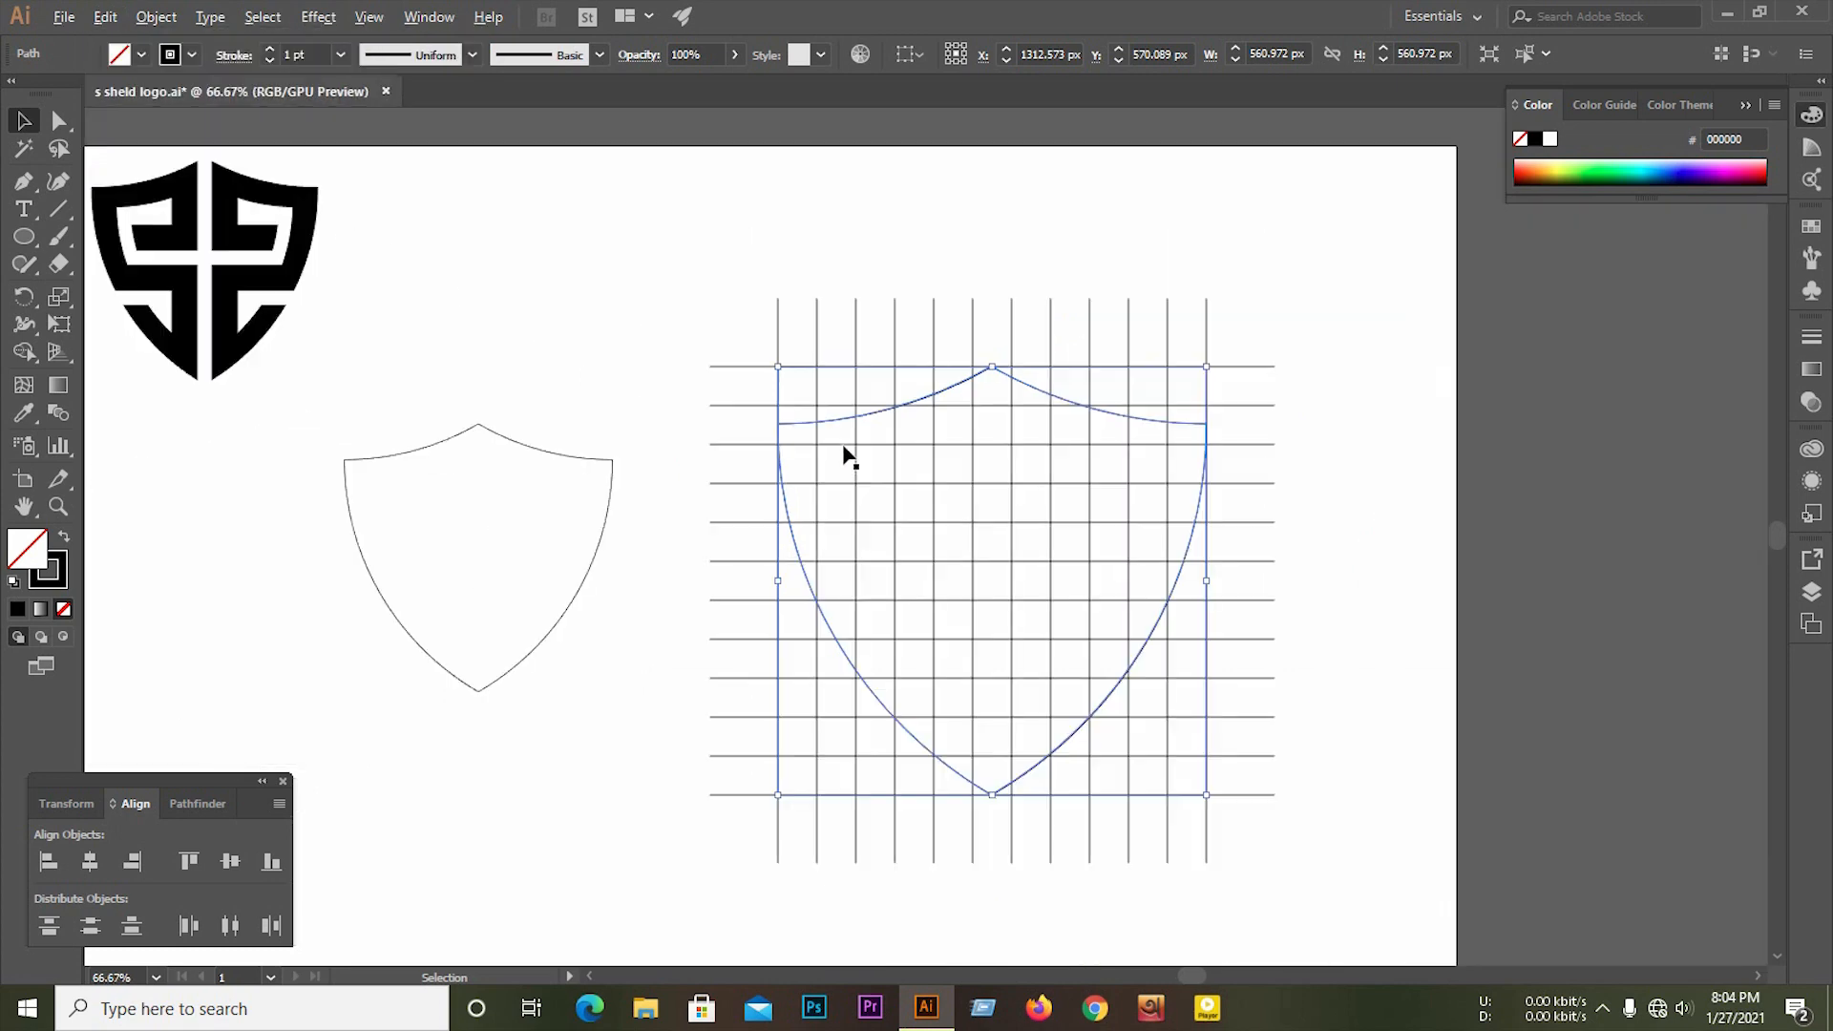
# Step: Scale the front shield copy proportionally about its centre to about 459 px, one grid cell inside the outer shield
pyautogui.scroll(1, 1151, 423)
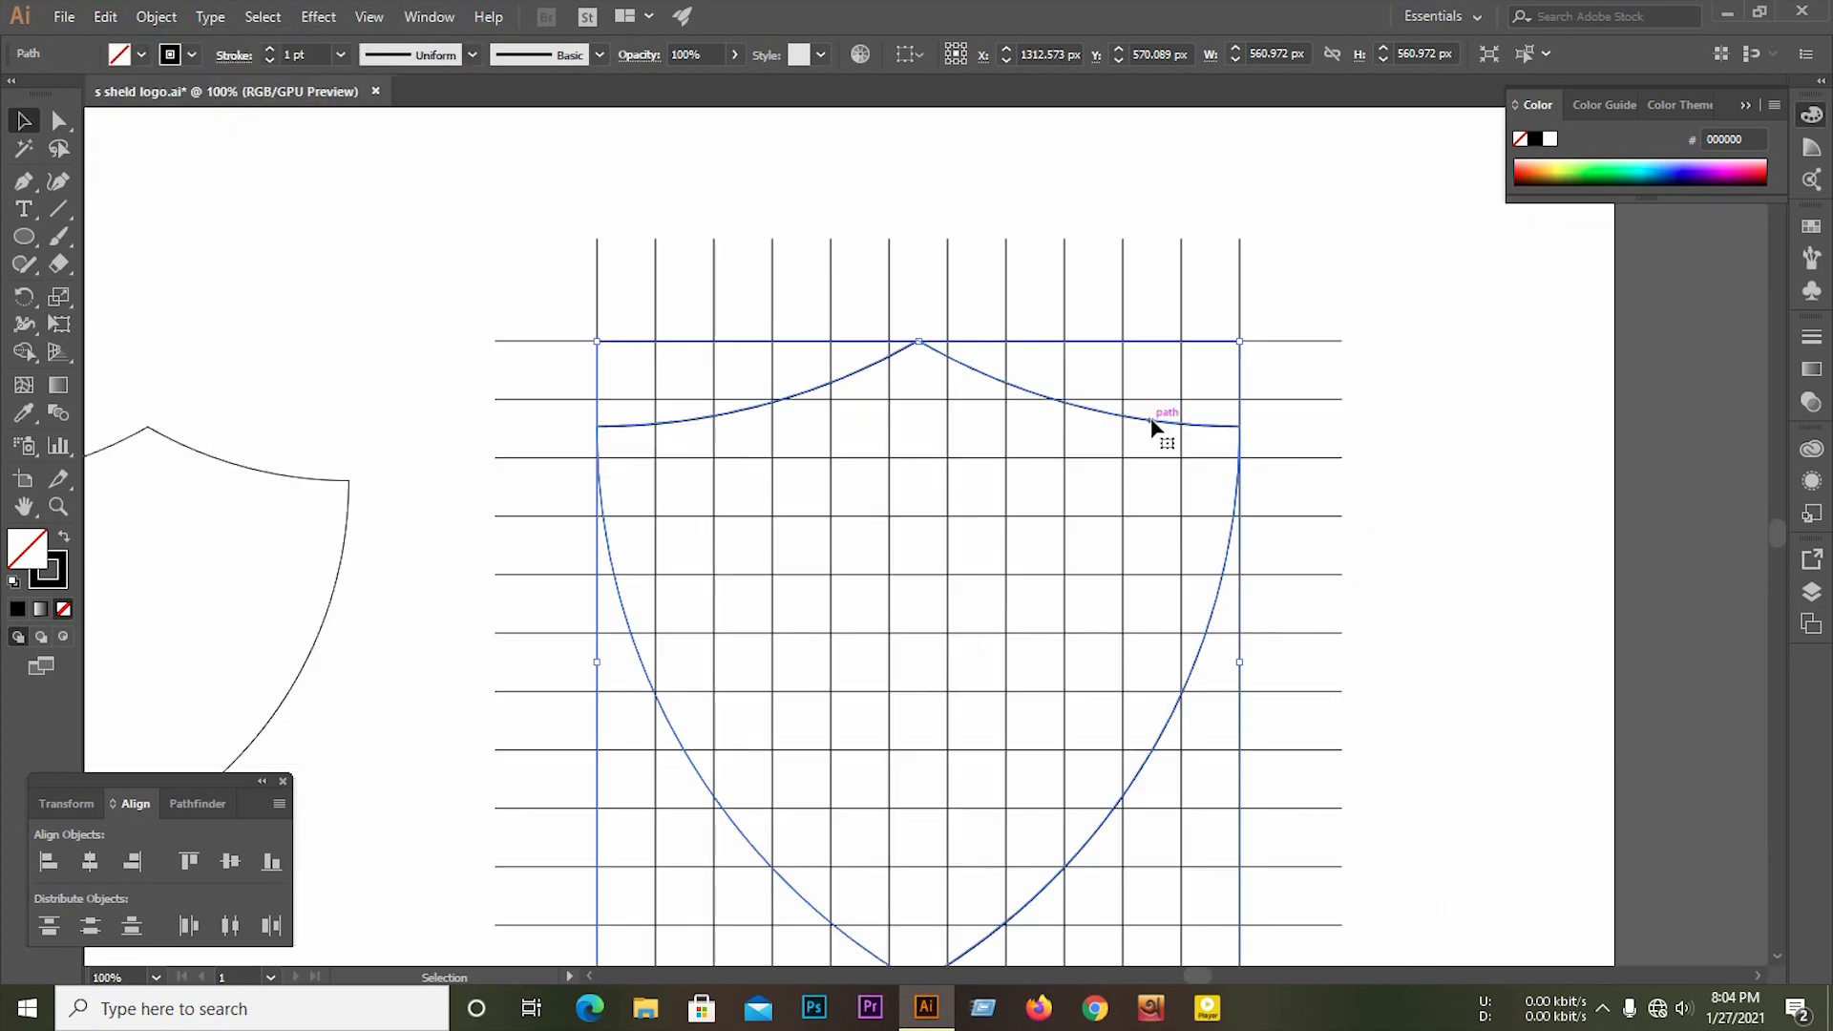
pyautogui.moveTo(1239, 341); pyautogui.dragTo(1228, 395)
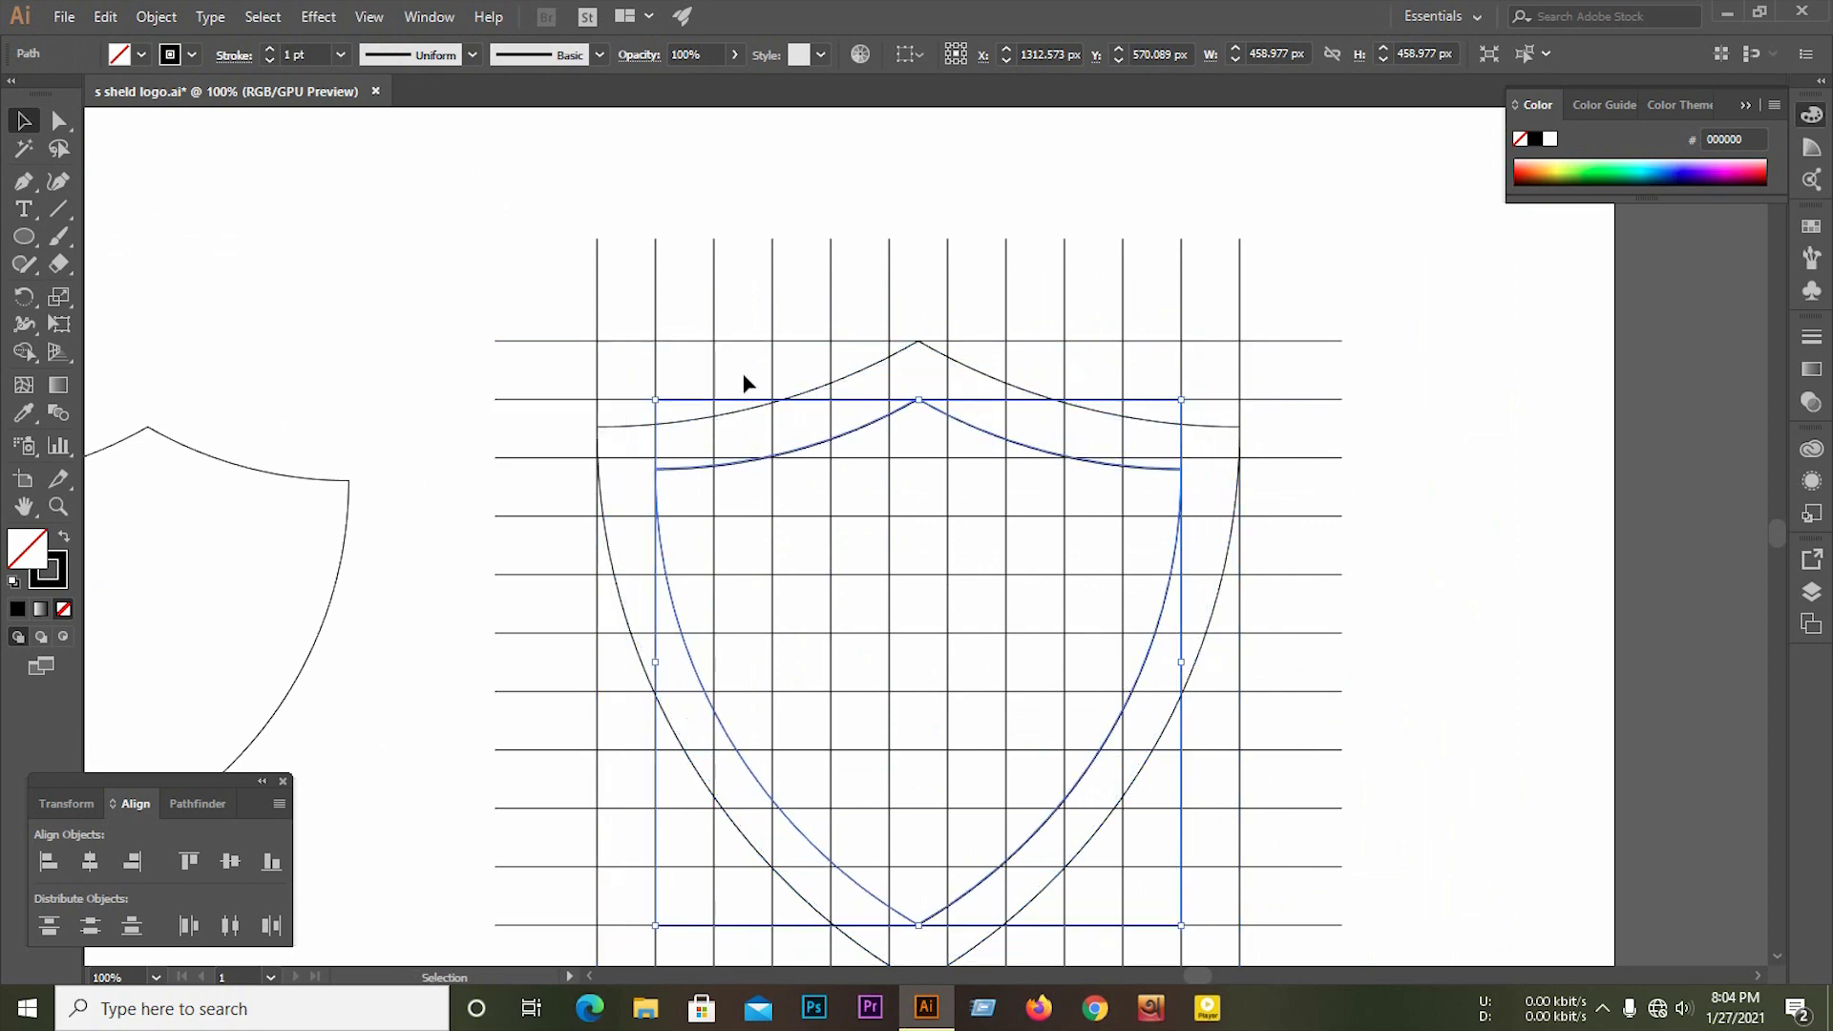
pyautogui.scroll(-1, 744, 381)
# Step: Move the small standalone shield outline off the artboard, beside the other spare shield
pyautogui.moveTo(350, 342); pyautogui.dragTo(367, 548)
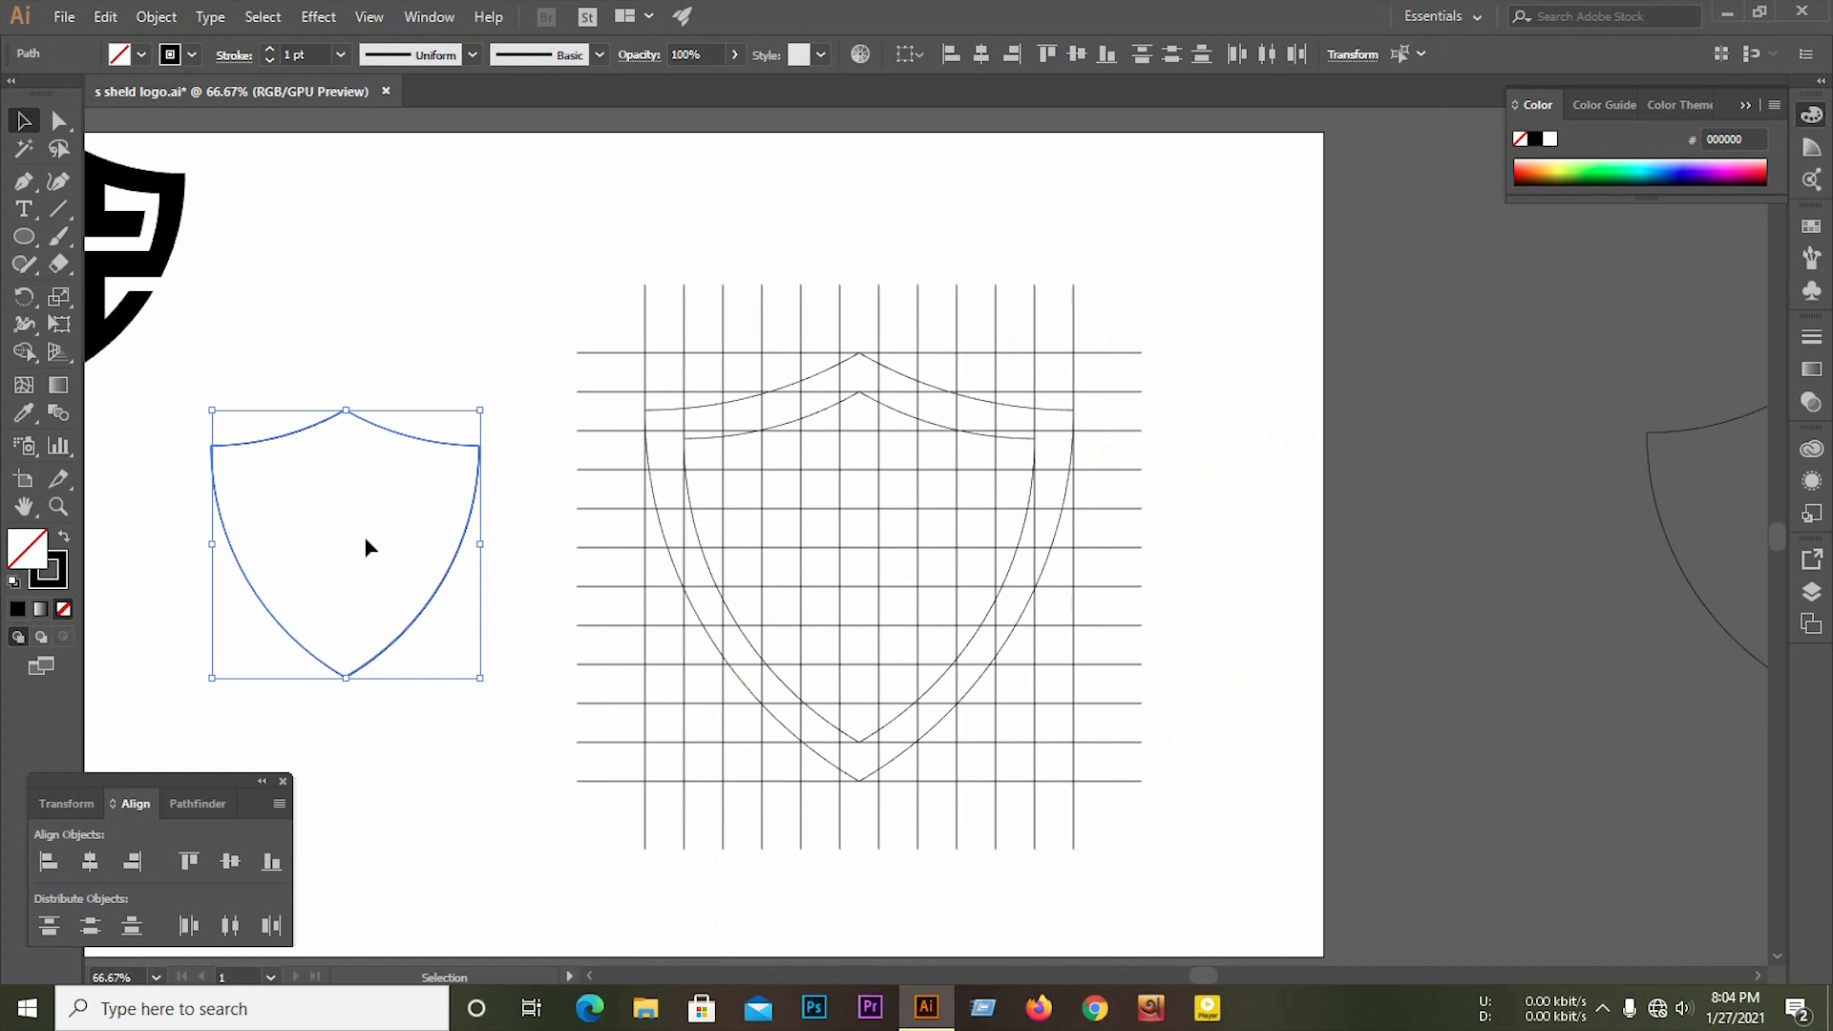
pyautogui.moveTo(364, 432); pyautogui.dragTo(1533, 638)
pyautogui.scroll(1, 745, 387)
pyautogui.scroll(-2, 745, 387)
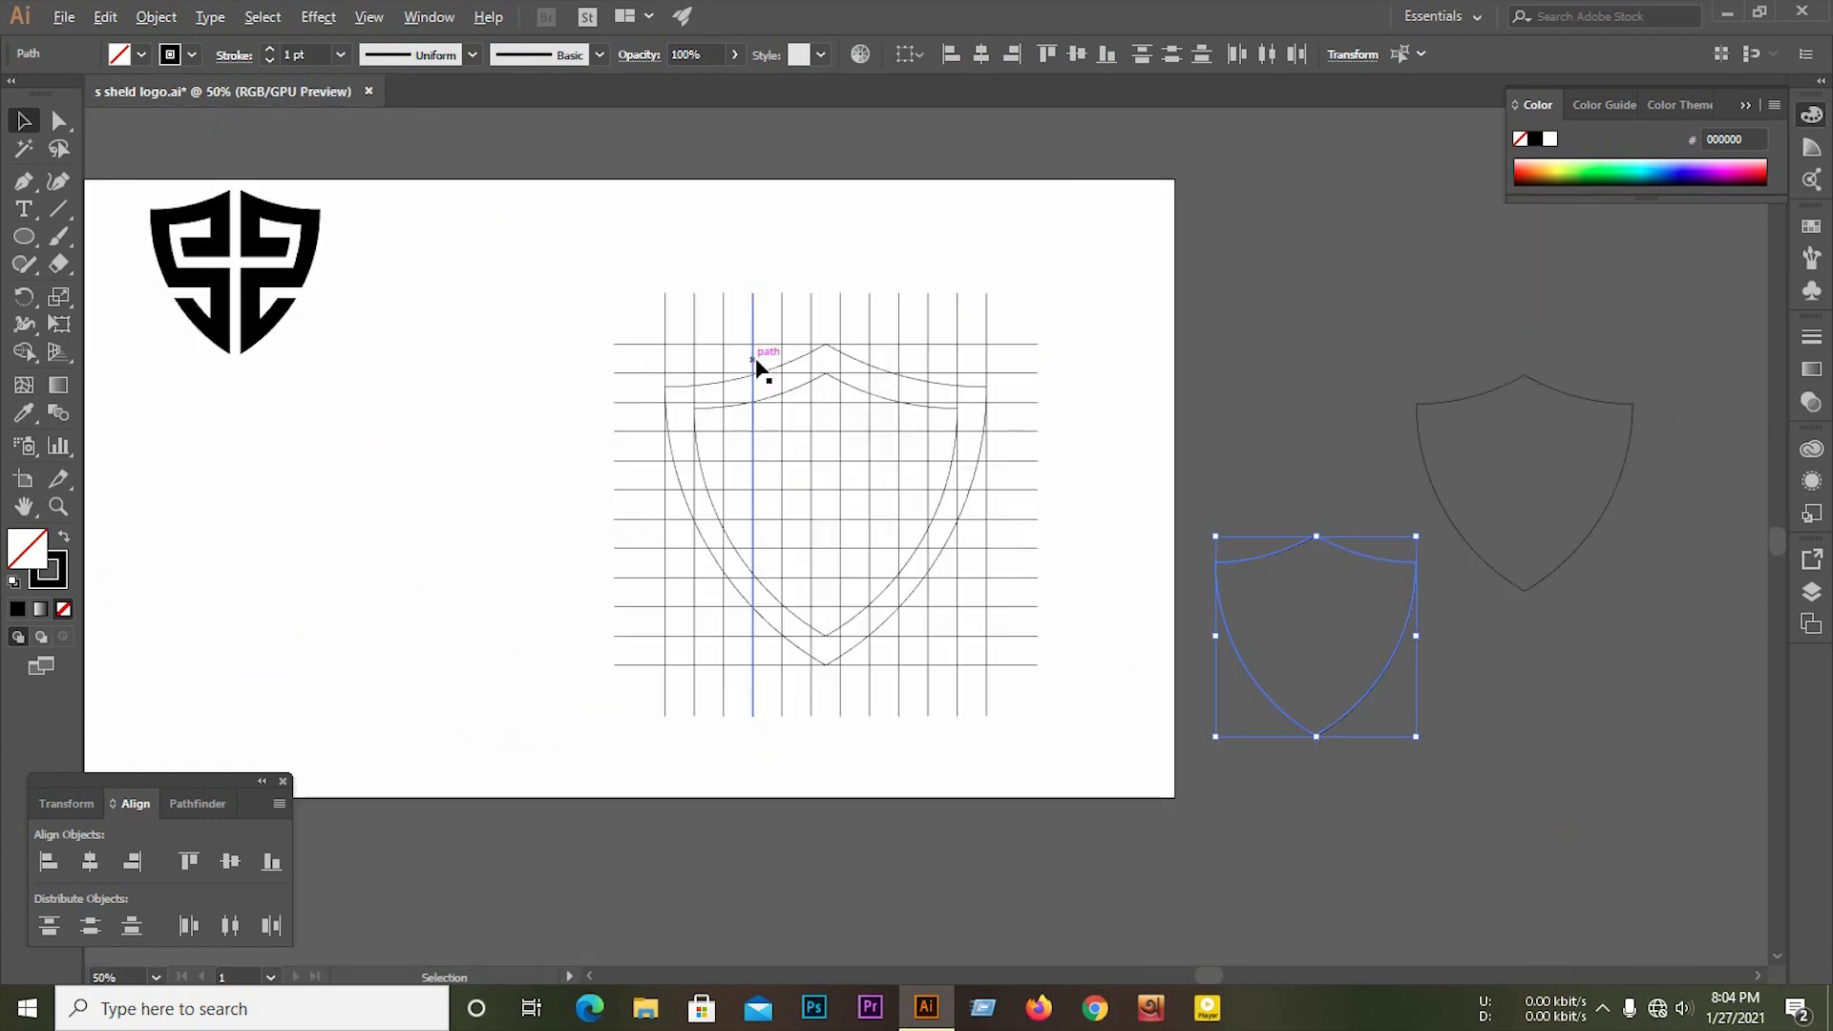
pyautogui.moveTo(548, 274); pyautogui.dragTo(781, 540)
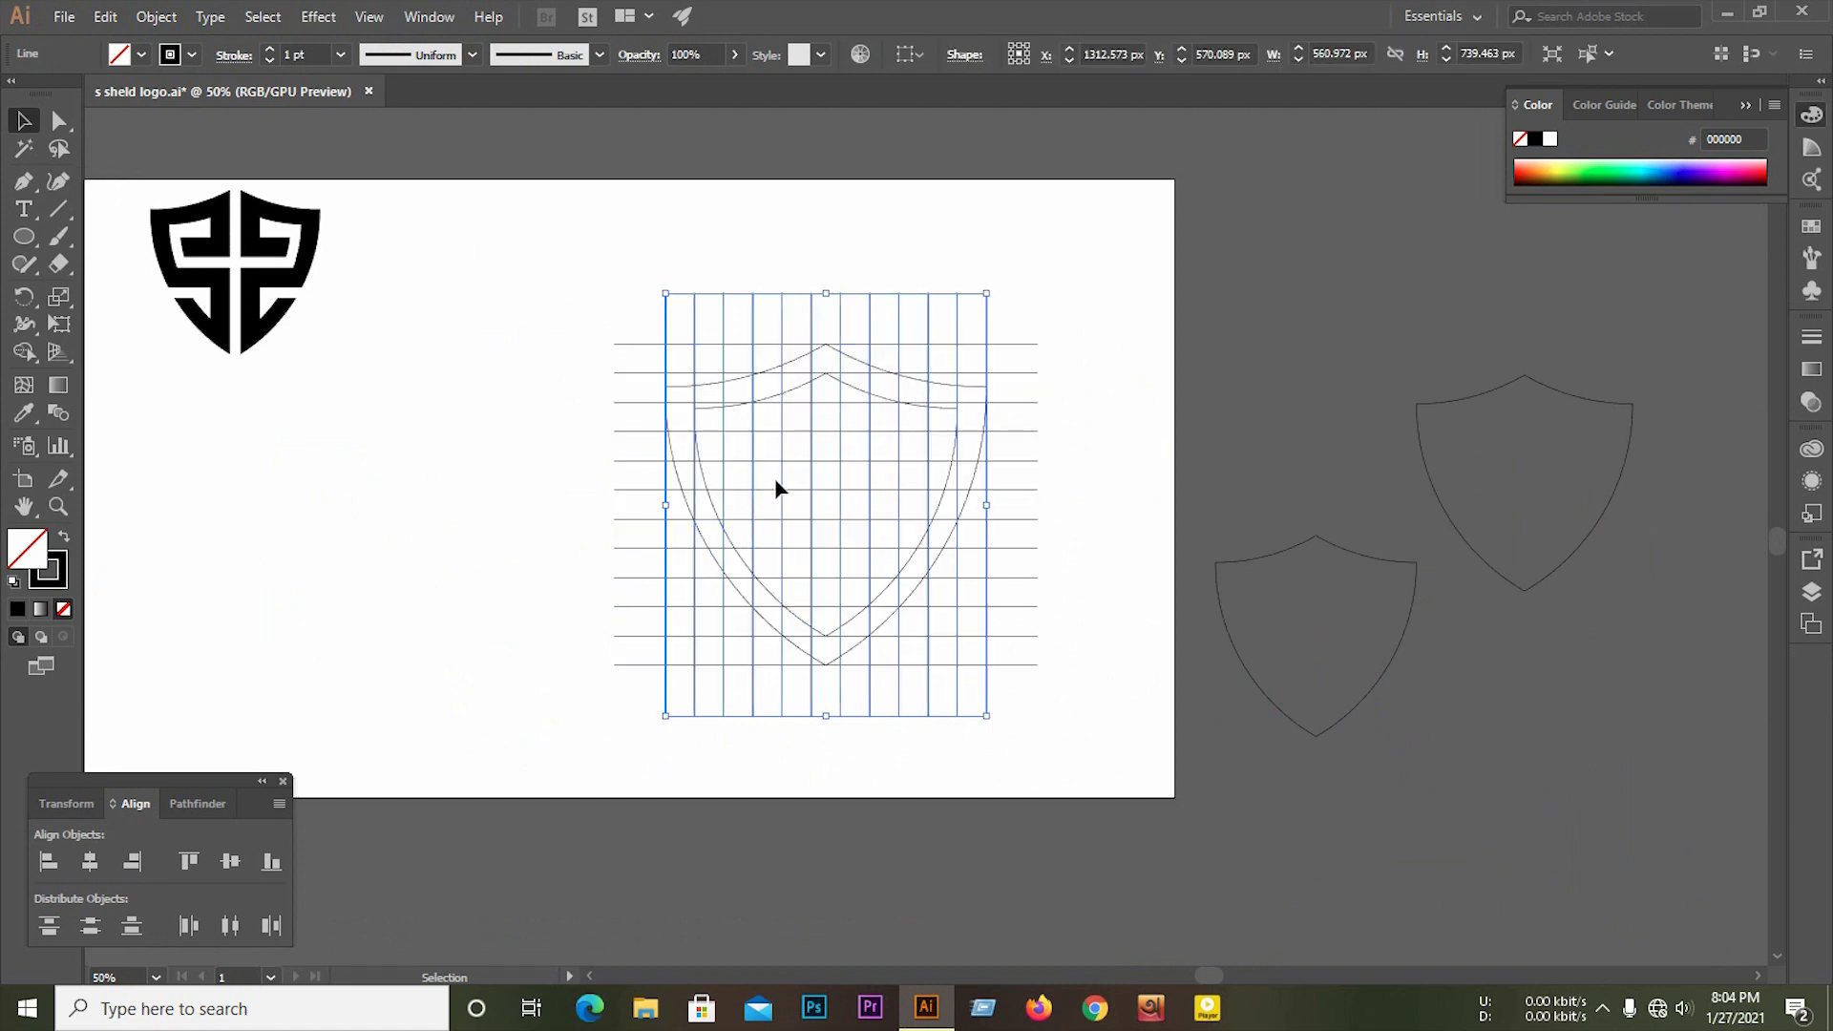
pyautogui.keyDown('shift'); pyautogui.click(708, 484); pyautogui.keyUp('shift')
pyautogui.moveTo(729, 480); pyautogui.dragTo(691, 464)
pyautogui.hotkey('ctrl', 'z')
# Step: Move the line grid and both shield outlines together toward the artboard's centre
pyautogui.moveTo(551, 290); pyautogui.dragTo(876, 614)
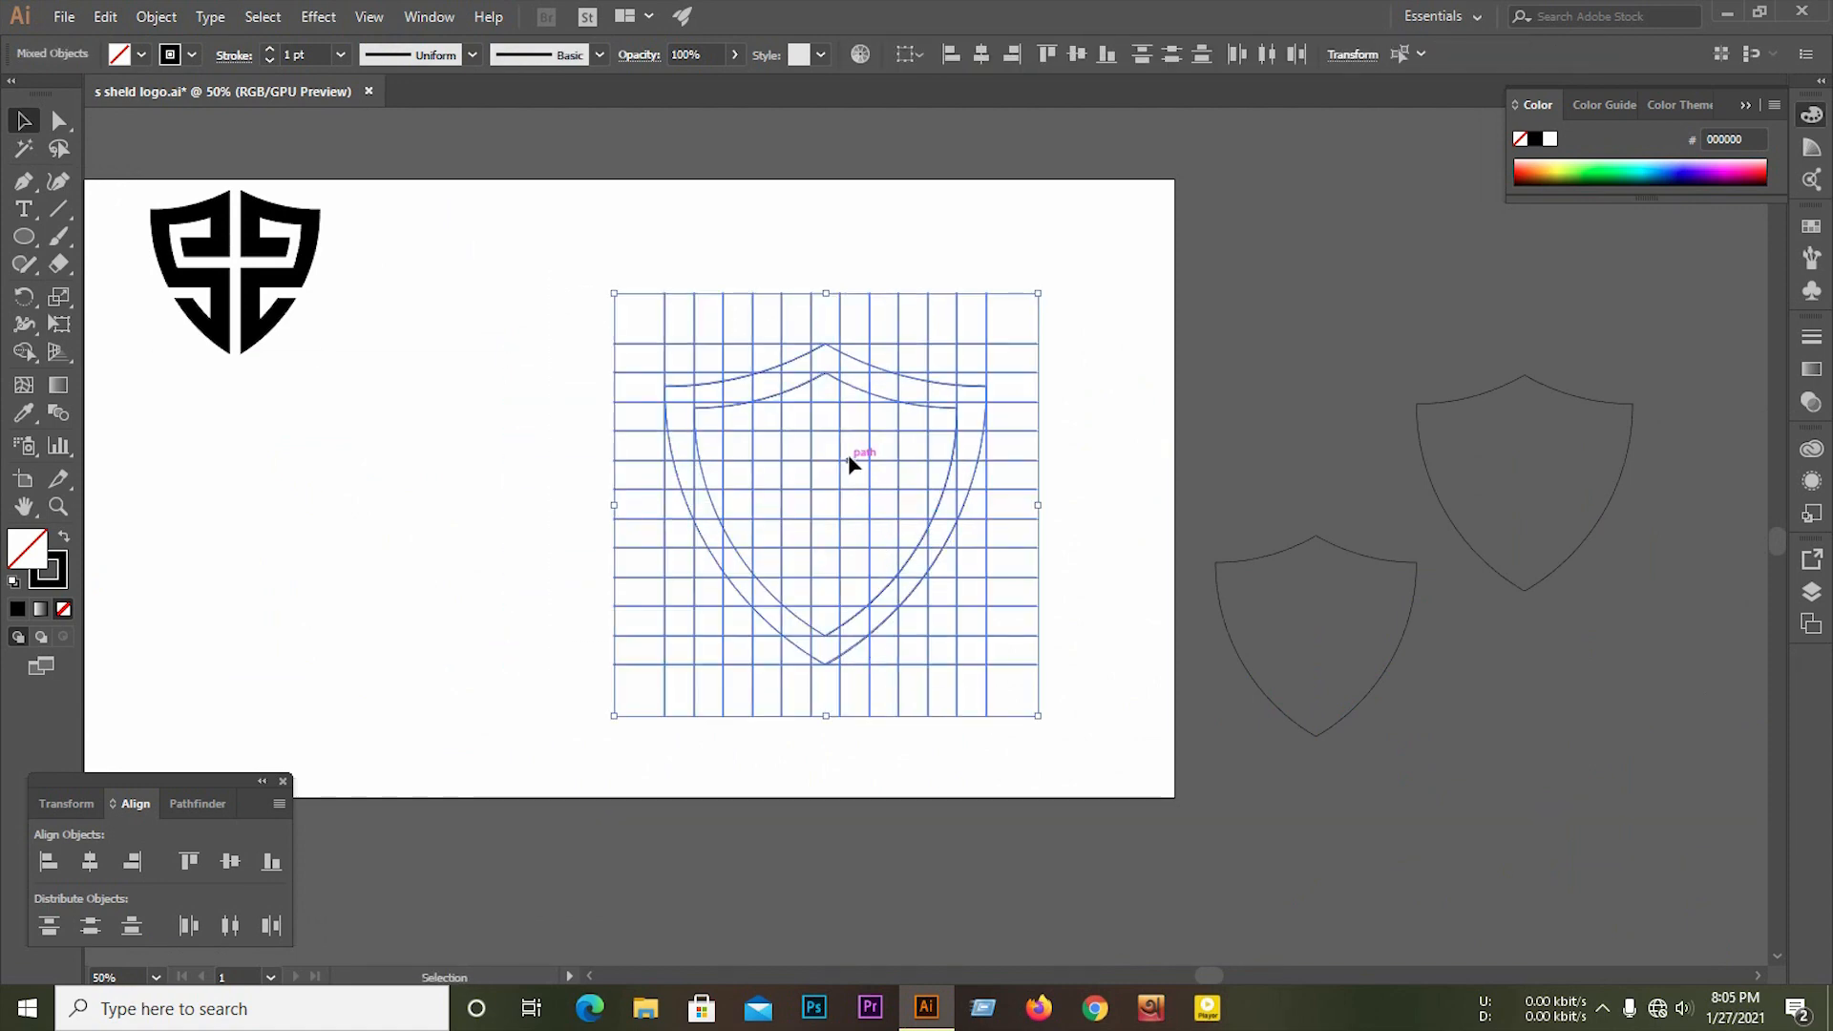
pyautogui.moveTo(490, 266); pyautogui.dragTo(783, 512)
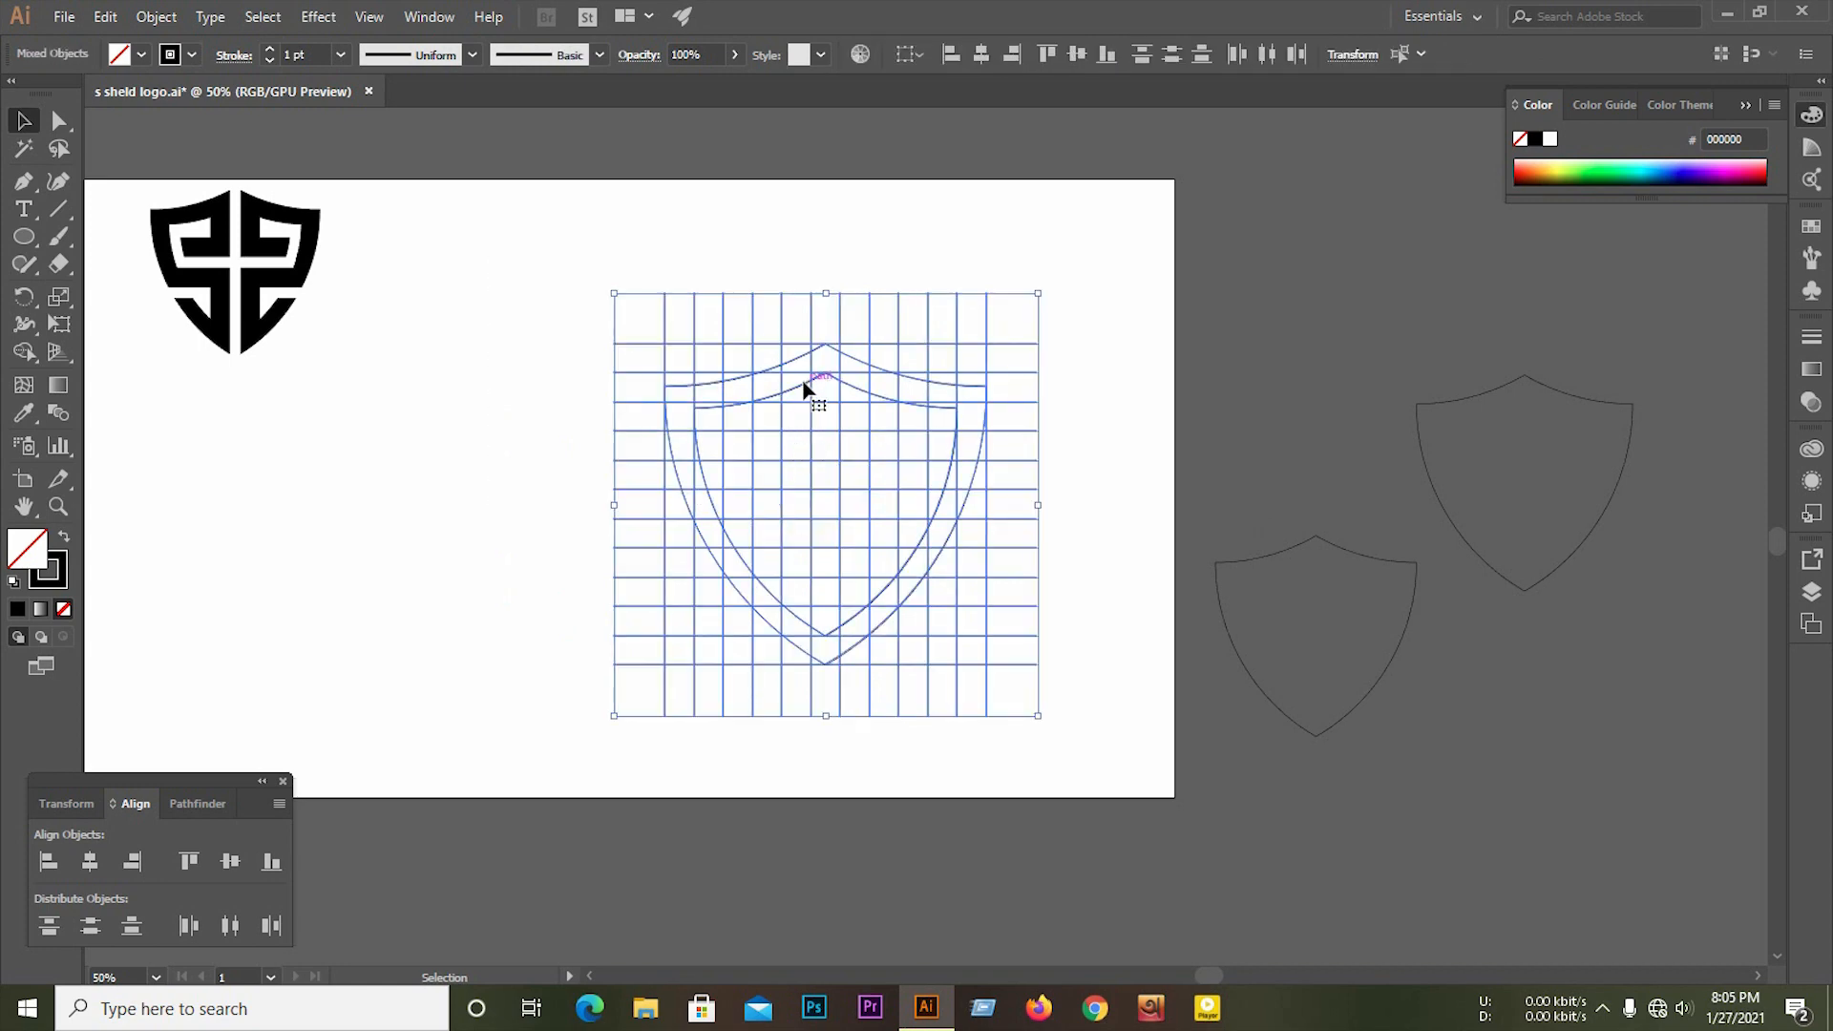
pyautogui.moveTo(808, 381); pyautogui.dragTo(660, 397)
pyautogui.scroll(2, 560, 466)
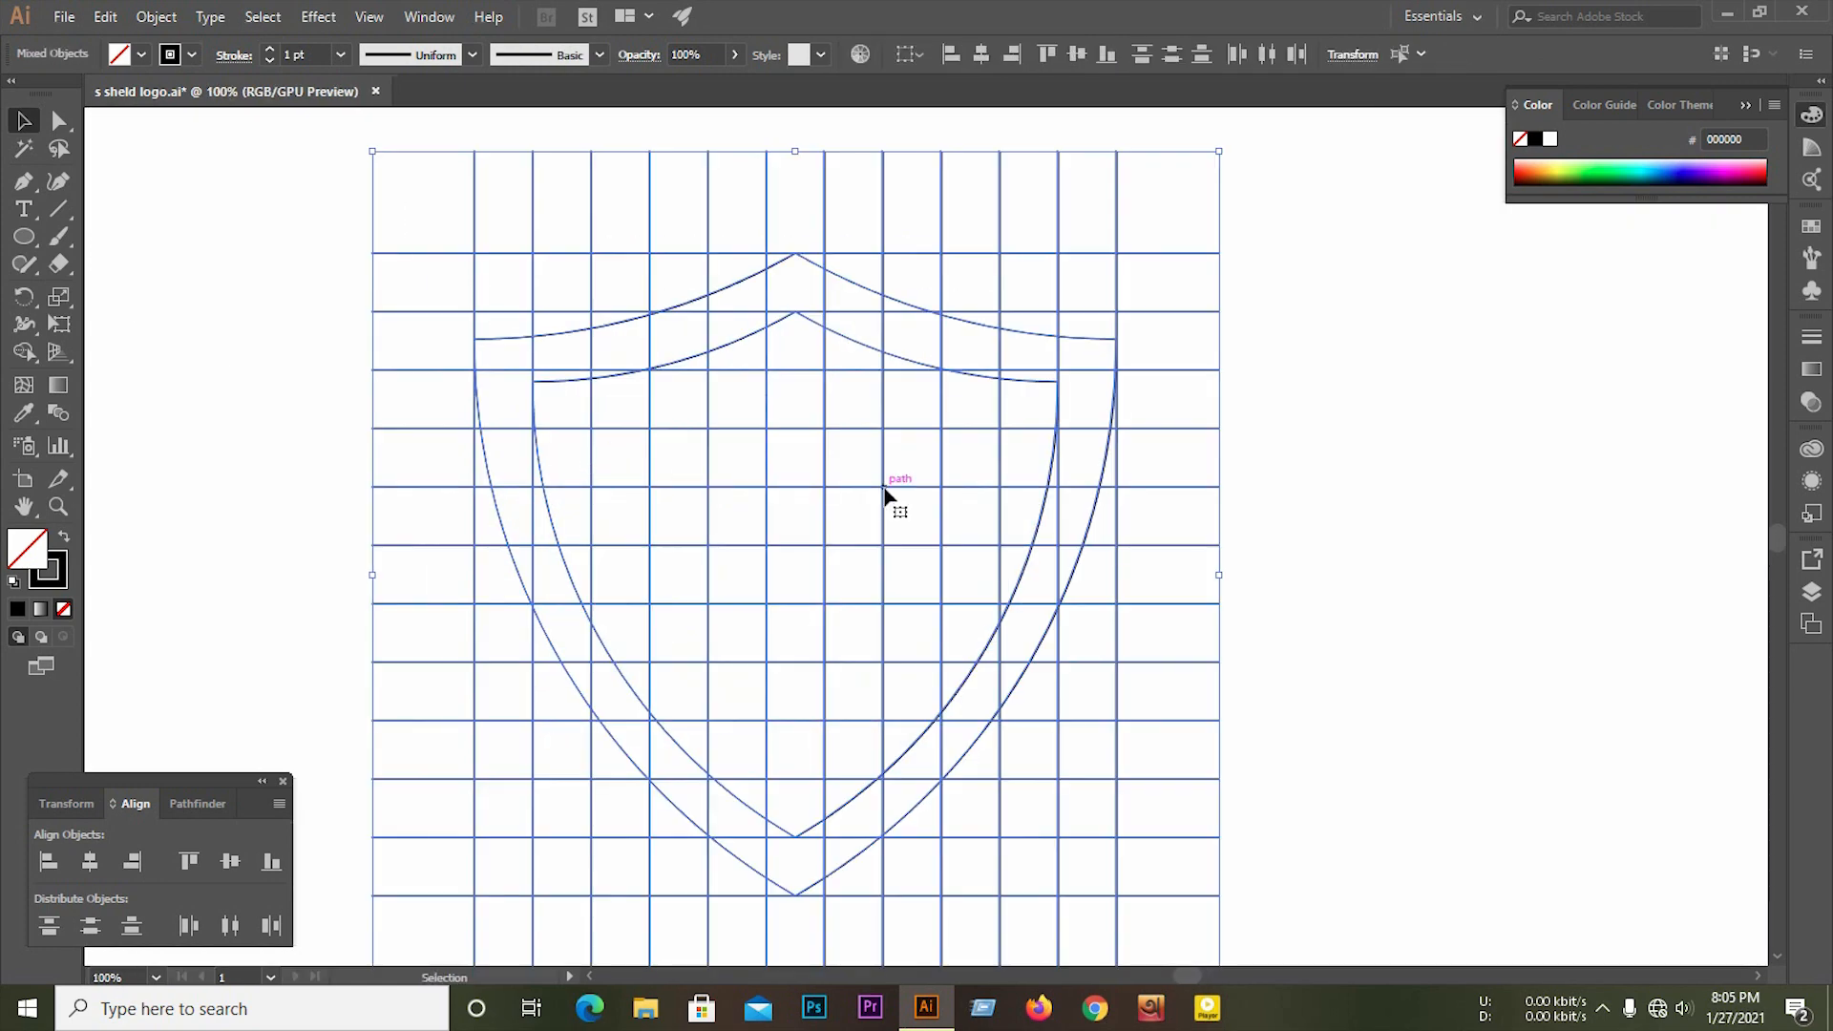
pyautogui.scroll(-1, 884, 489)
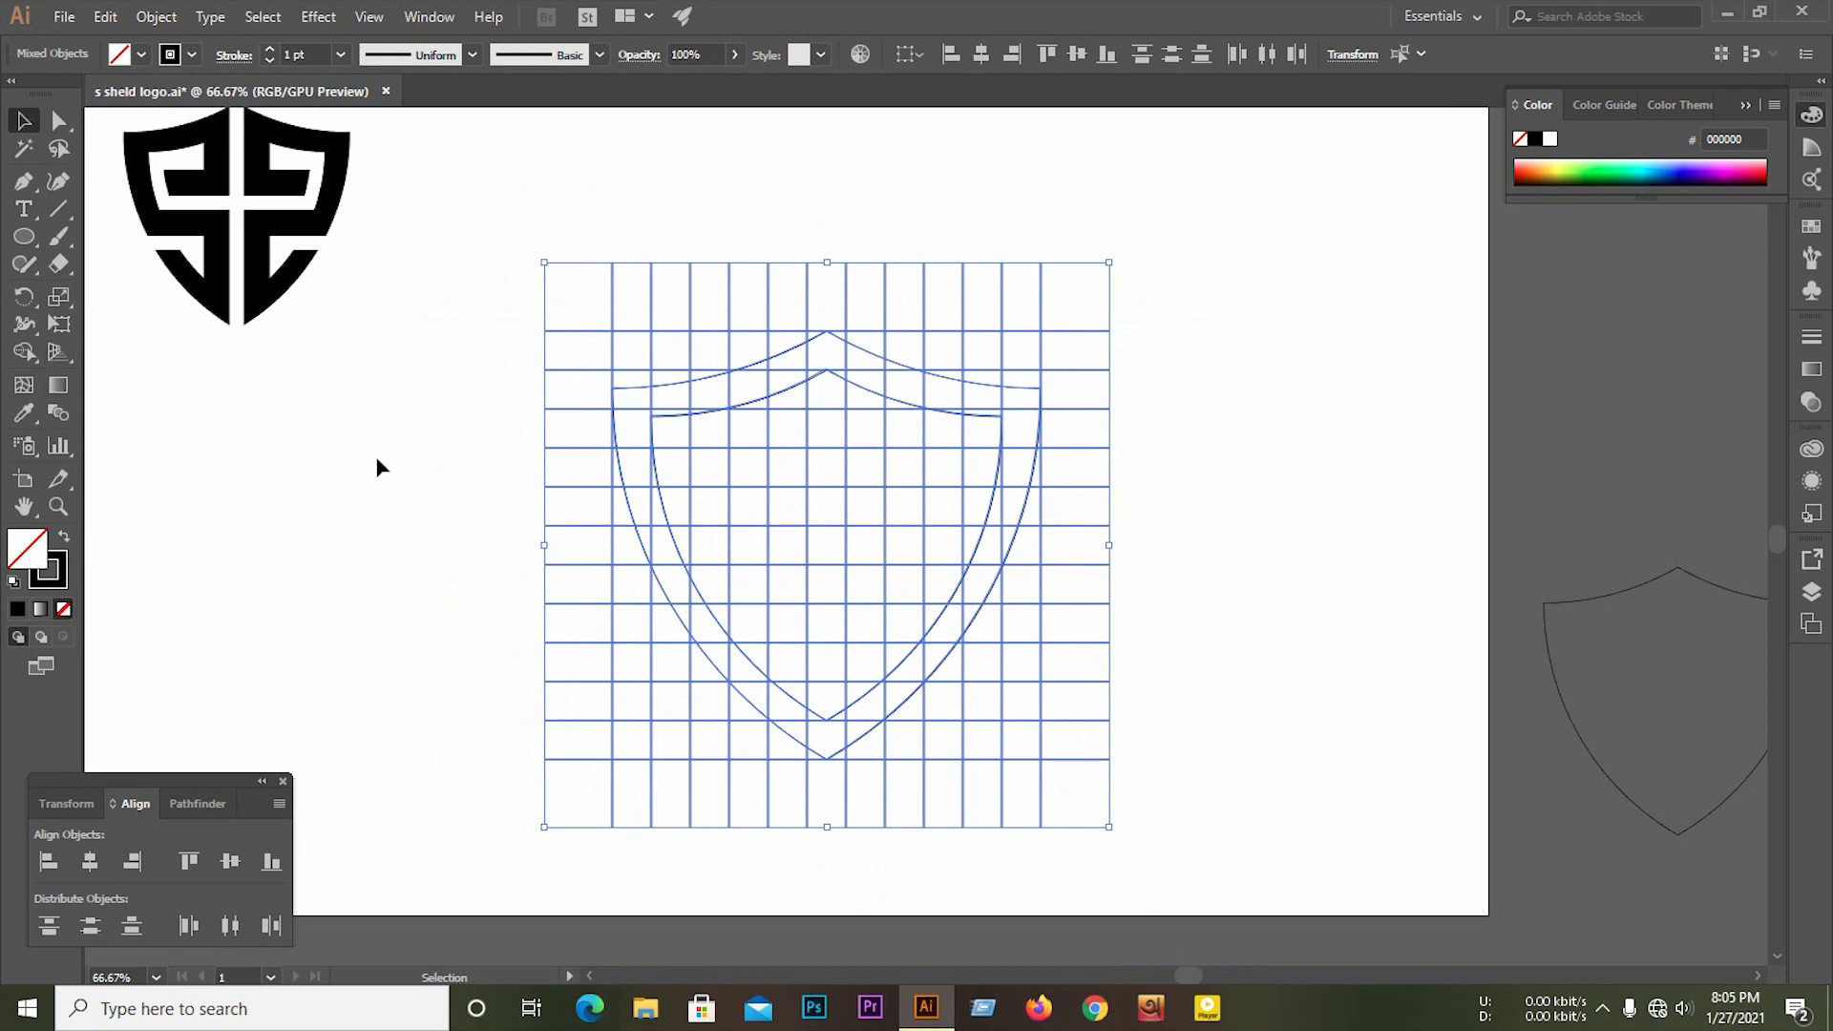
# Step: Select only the horizontal and vertical grid lines and remove their stroke
pyautogui.click(378, 467)
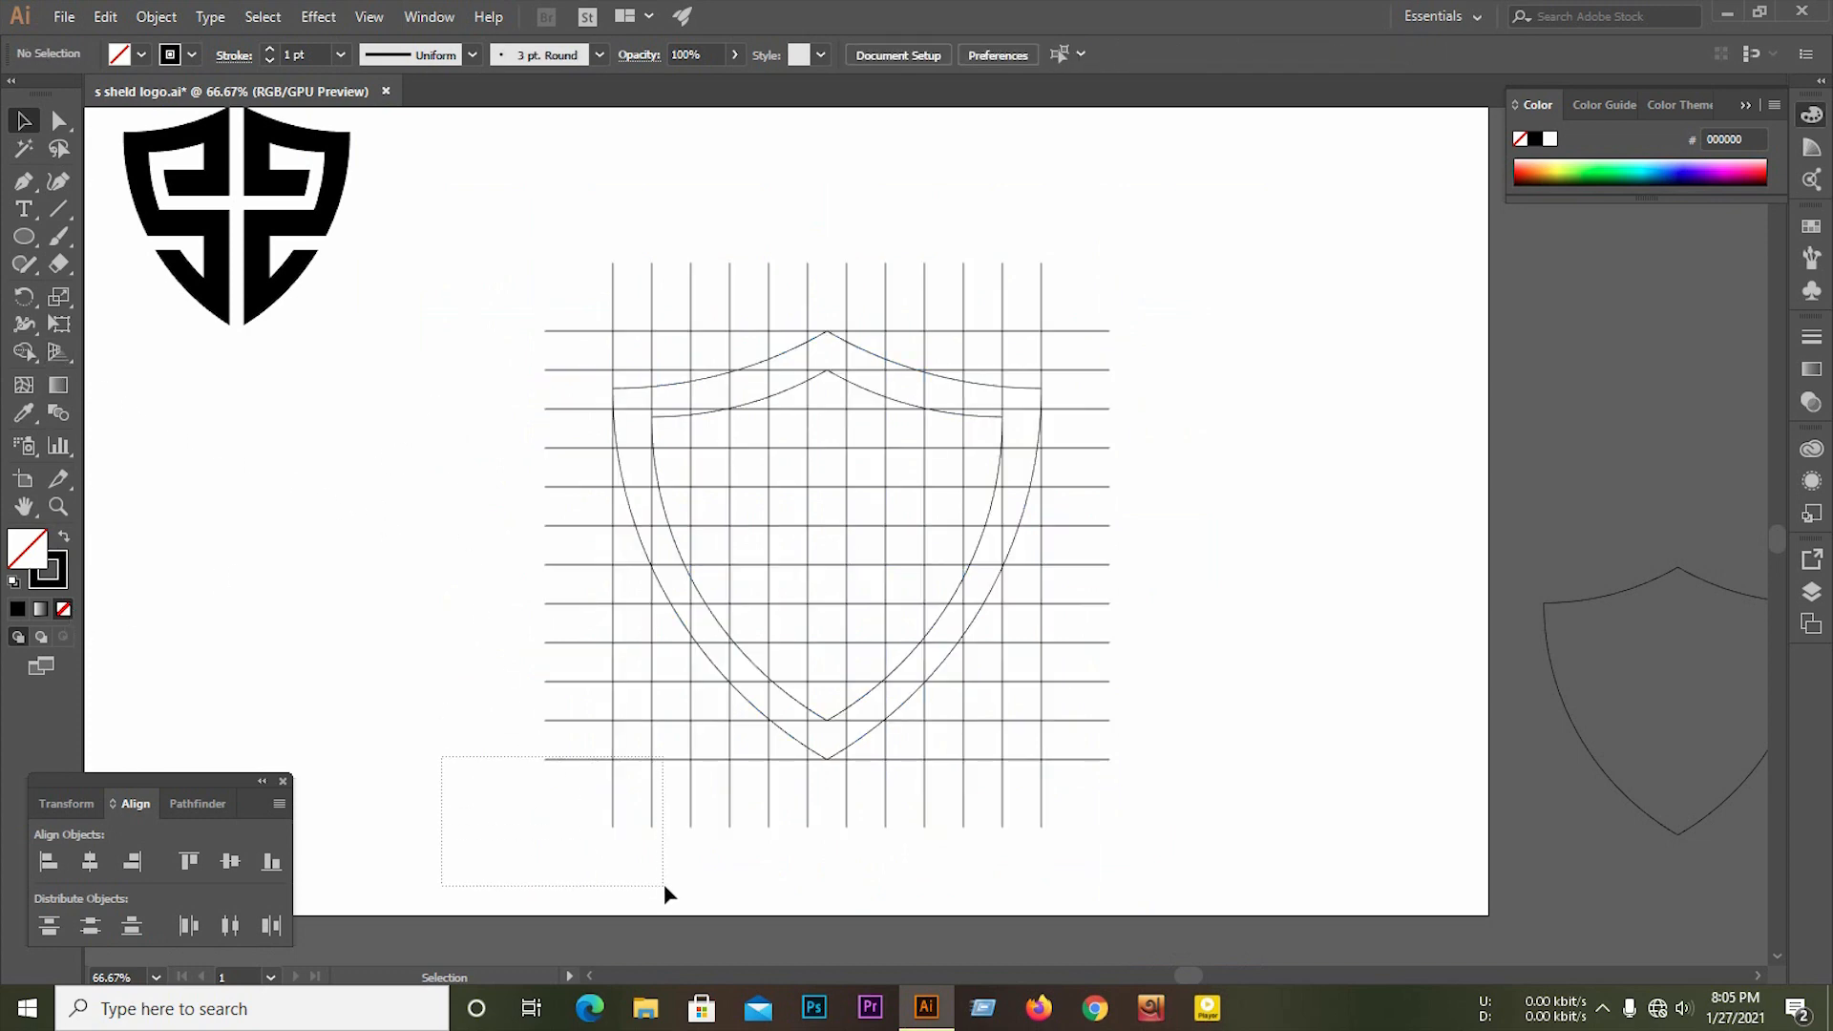
pyautogui.moveTo(664, 845); pyautogui.dragTo(662, 839)
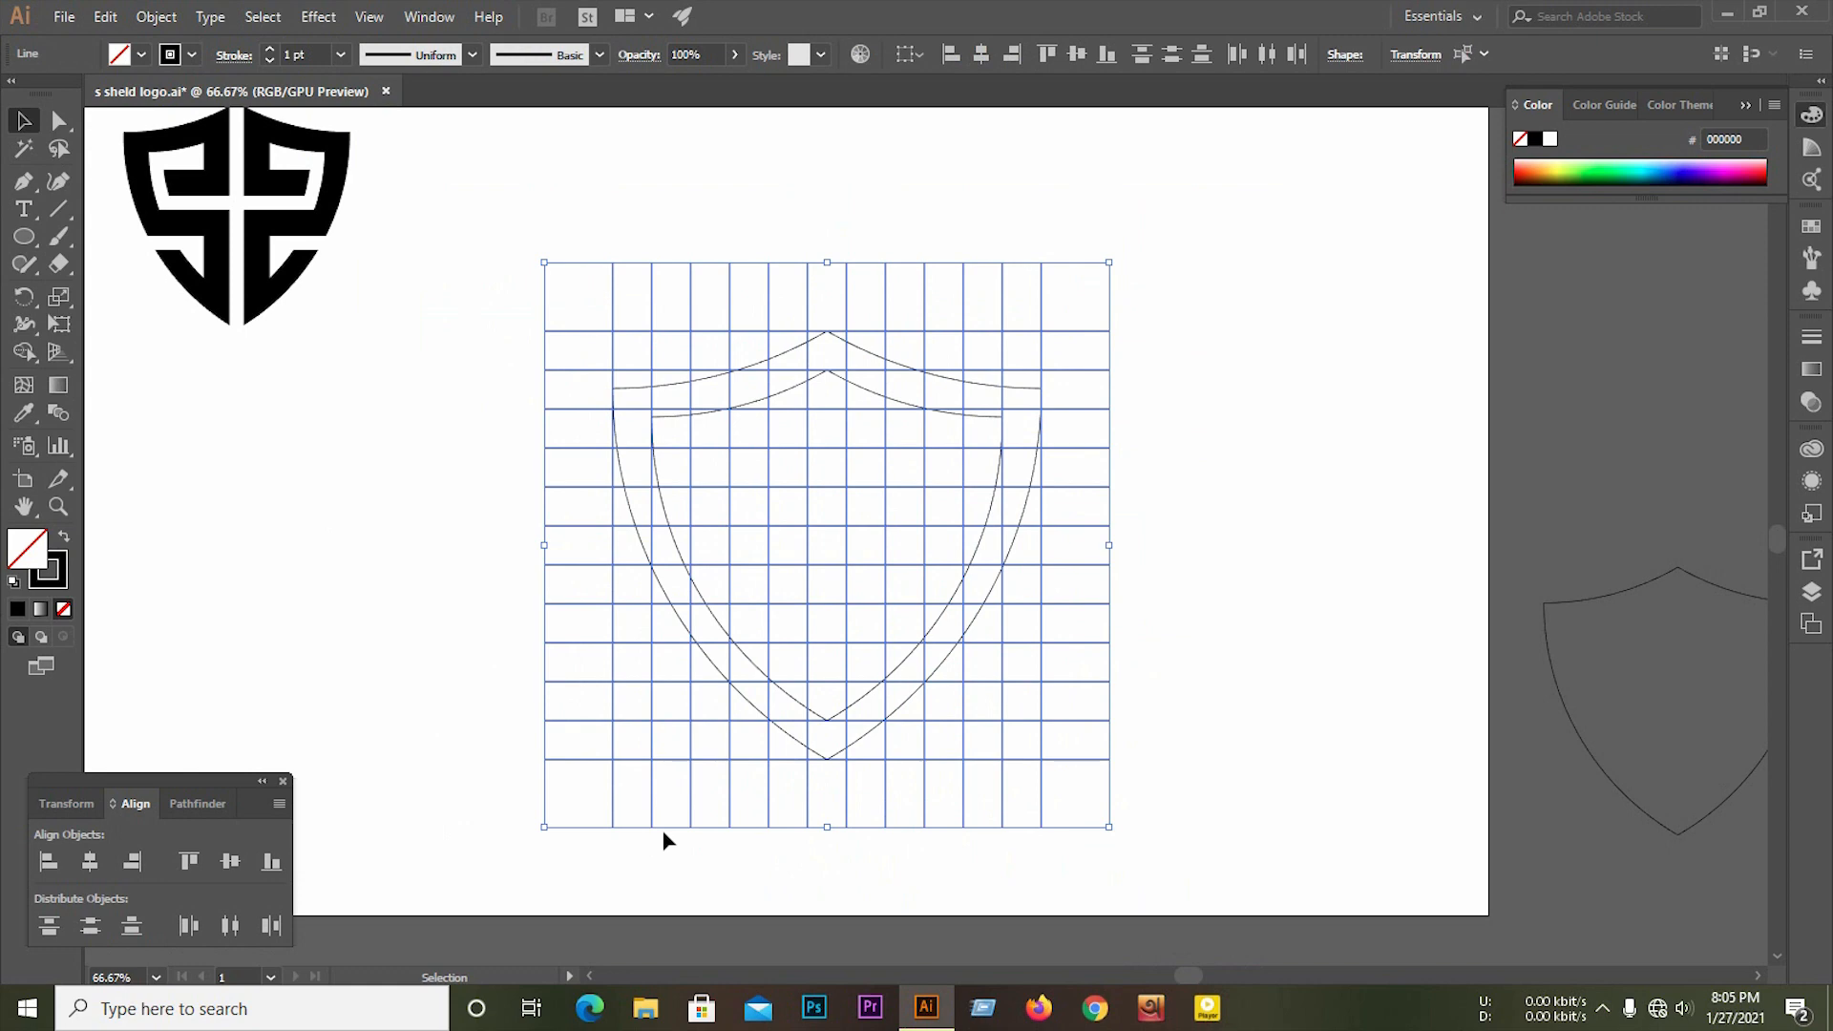
pyautogui.click(64, 612)
pyautogui.click(261, 563)
# Step: Select the grid and both shields, and use Shape Builder with black fill to merge the left S's upper cells
pyautogui.moveTo(503, 298); pyautogui.dragTo(1109, 818)
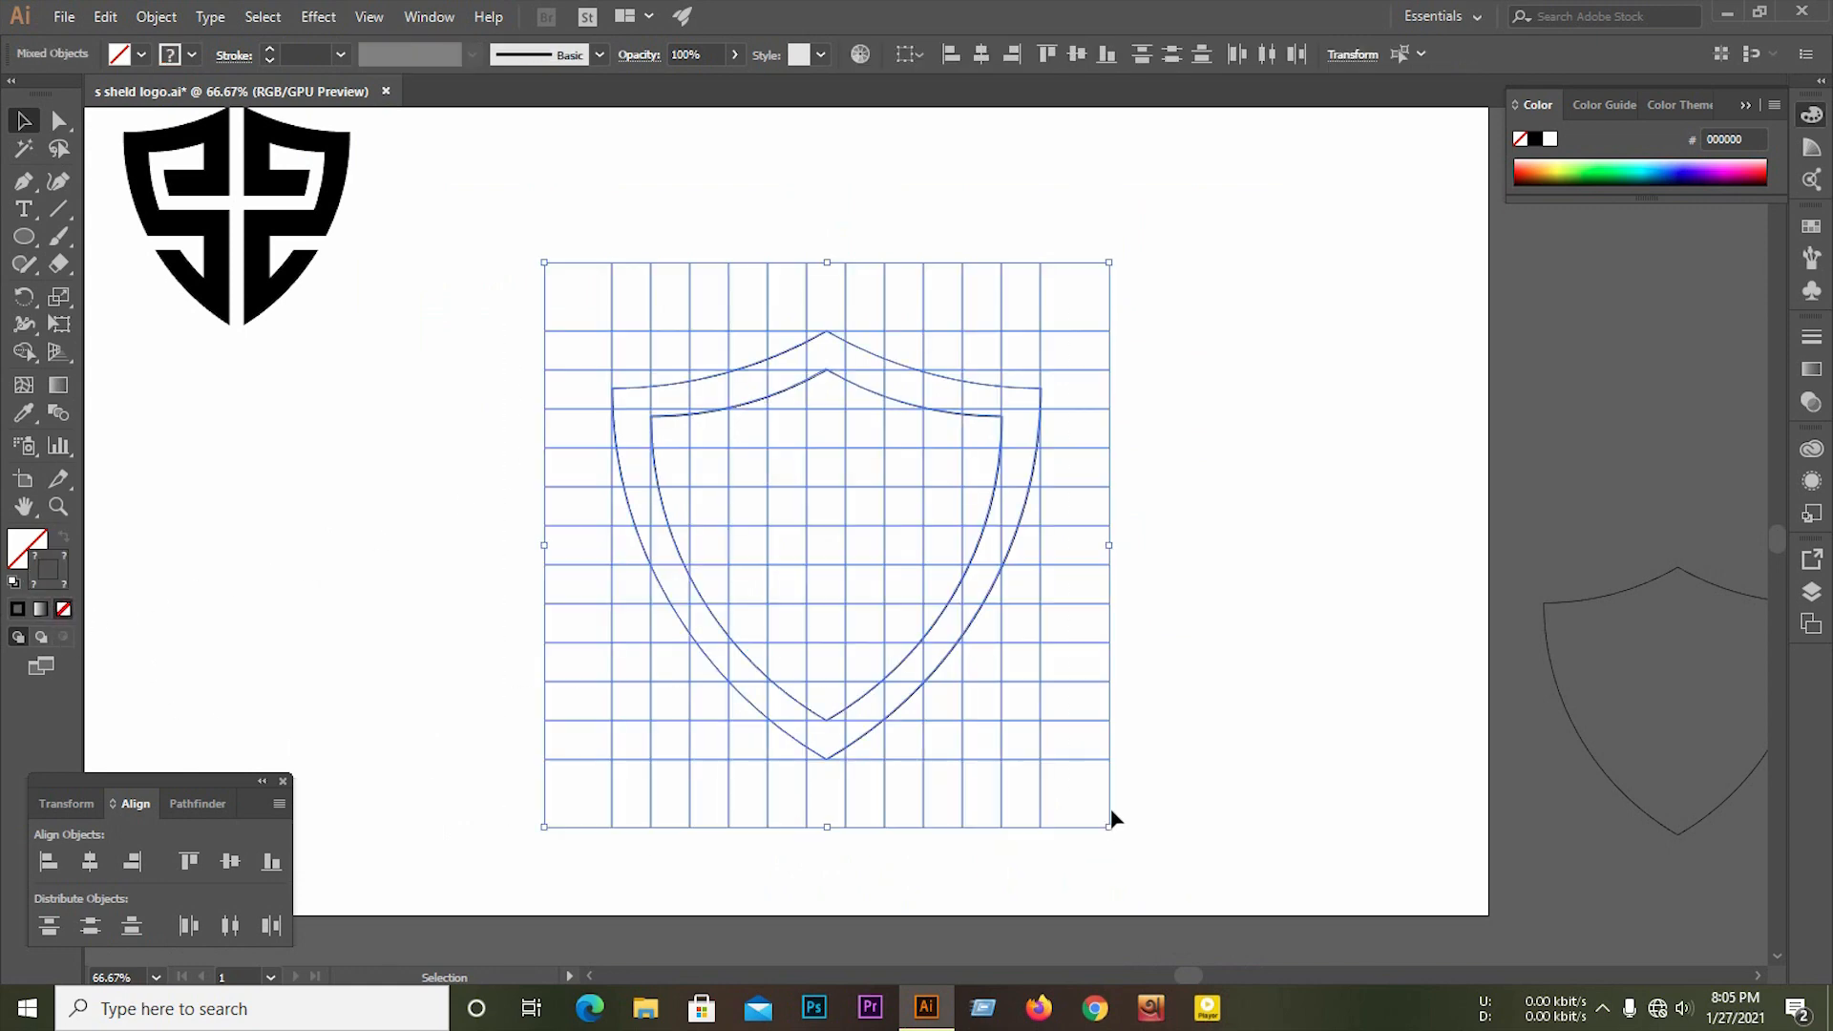
pyautogui.click(32, 357)
pyautogui.scroll(1, 773, 471)
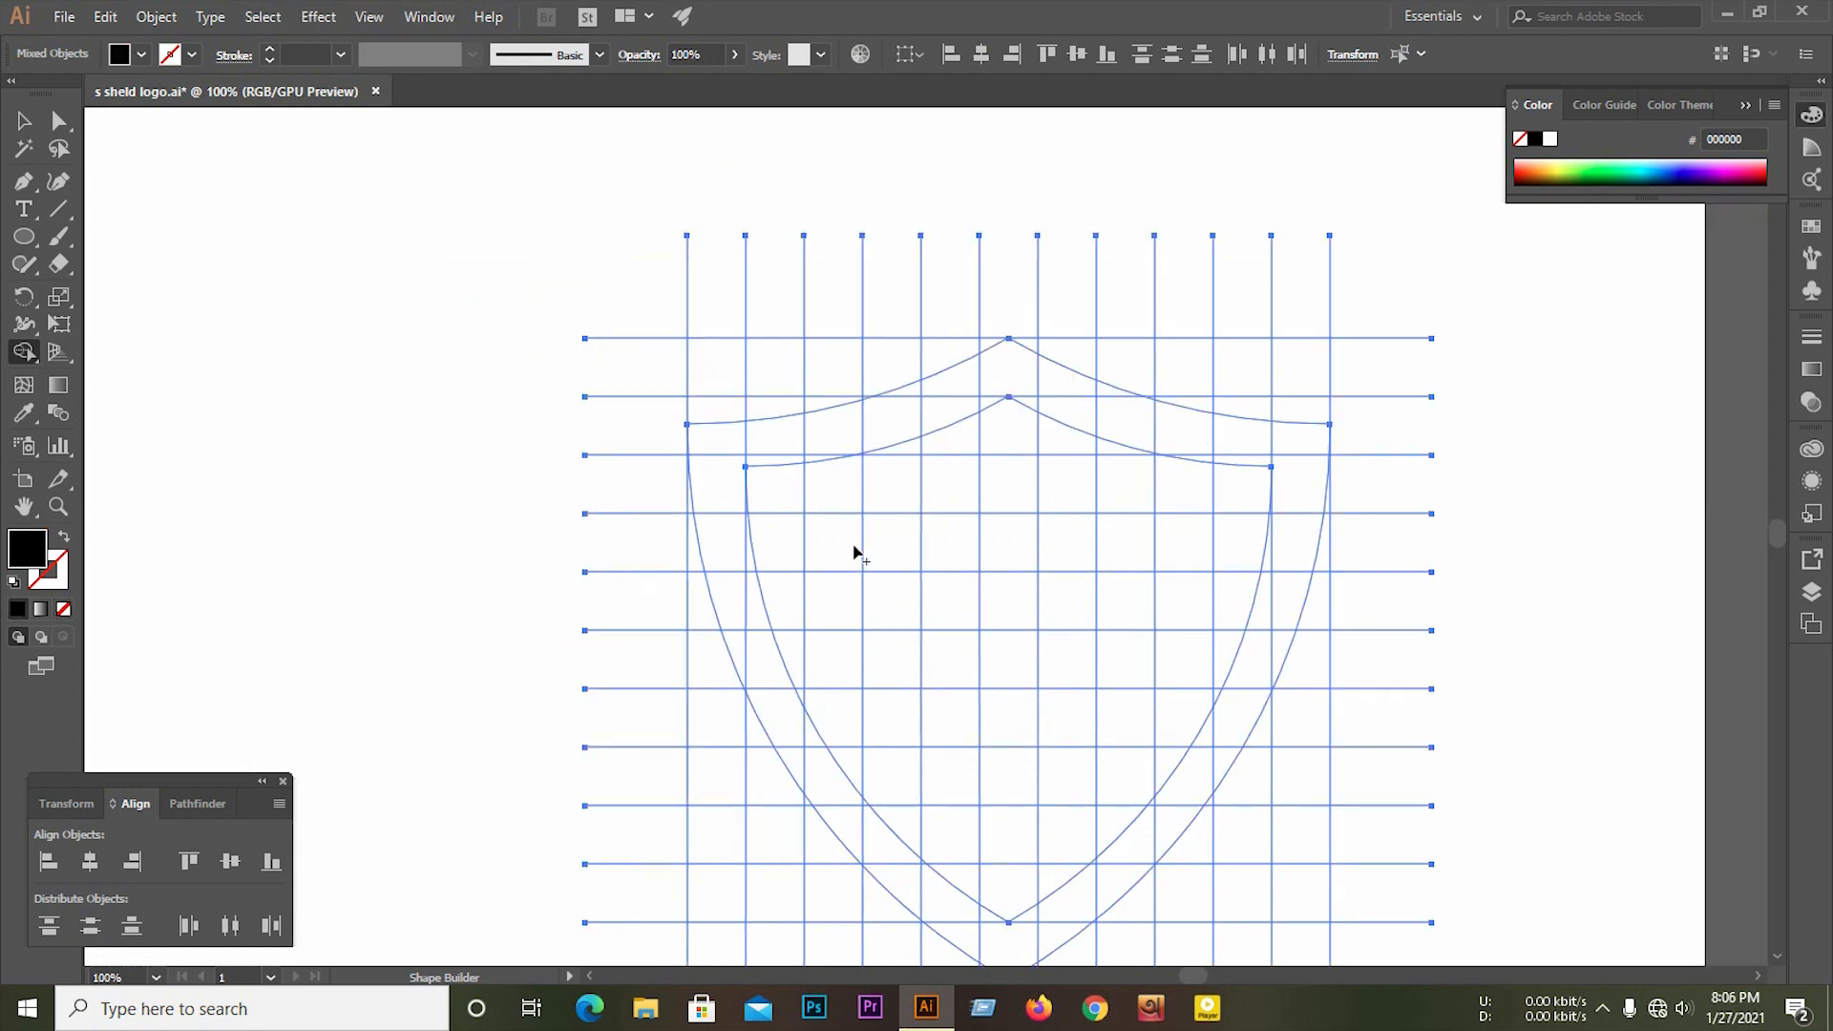
pyautogui.moveTo(854, 549)
pyautogui.mouseDown()
pyautogui.moveTo(949, 521)
pyautogui.moveTo(950, 387)
pyautogui.moveTo(884, 423)
pyautogui.moveTo(733, 456)
pyautogui.moveTo(816, 465)
pyautogui.moveTo(736, 582)
pyautogui.moveTo(755, 683)
pyautogui.mouseUp()
# Step: Undo the last merge and rebuild the left S's outer edge joined to its middle bar, including the sliver along the inner curve
pyautogui.scroll(2, 759, 649)
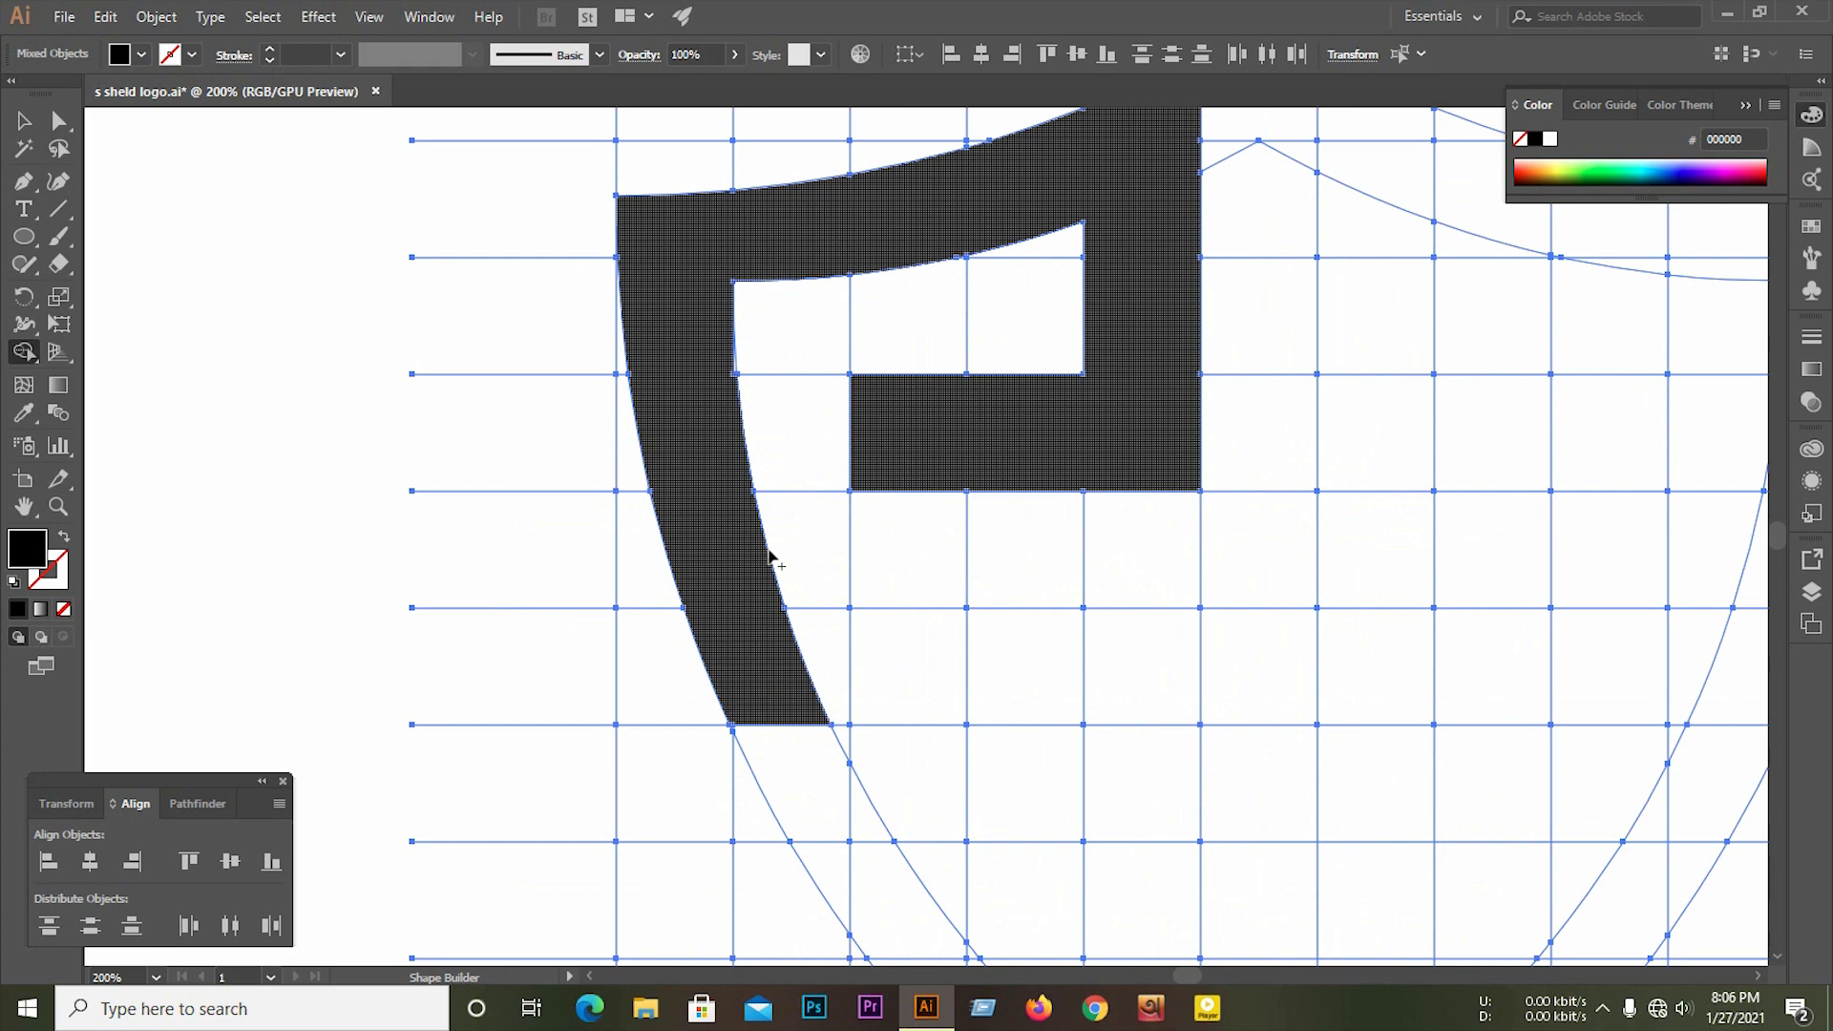
pyautogui.hotkey('ctrl', 'z')
pyautogui.scroll(-1, 868, 667)
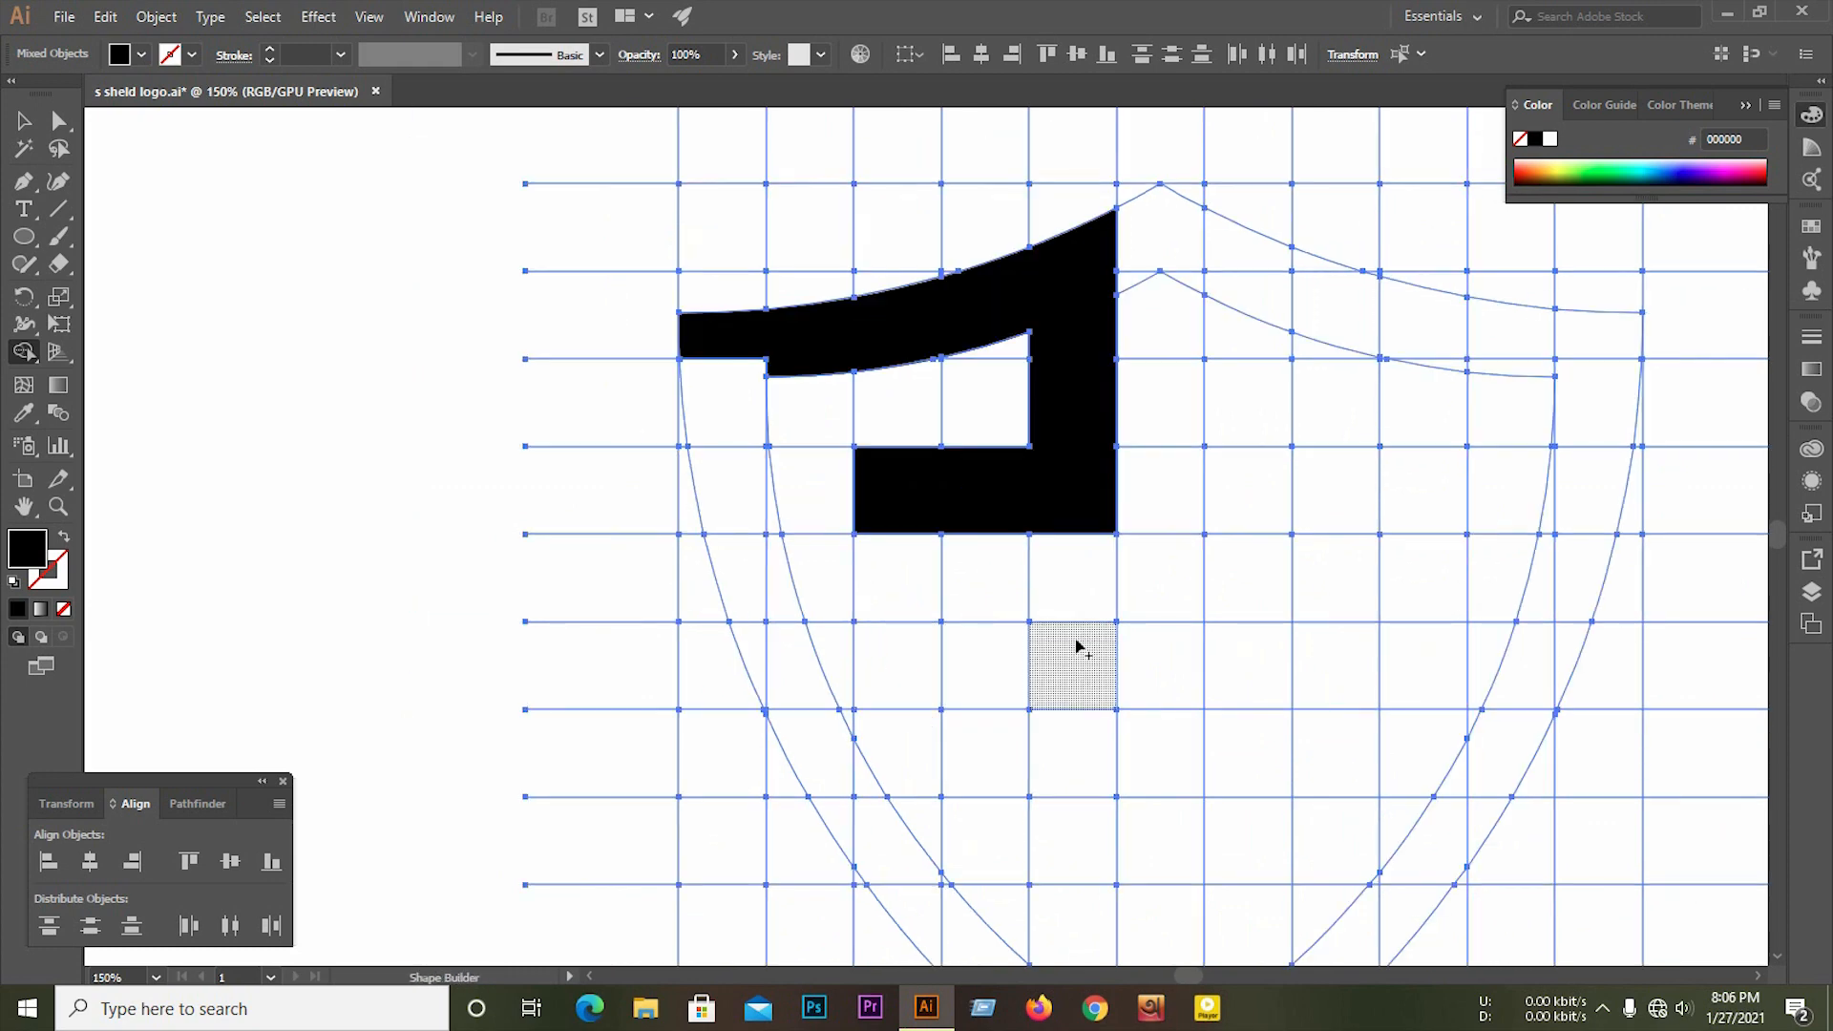
pyautogui.moveTo(1078, 648)
pyautogui.mouseDown()
pyautogui.moveTo(755, 641)
pyautogui.moveTo(756, 604)
pyautogui.moveTo(786, 606)
pyautogui.moveTo(711, 366)
pyautogui.moveTo(772, 526)
pyautogui.mouseUp()
pyautogui.scroll(5, 754, 409)
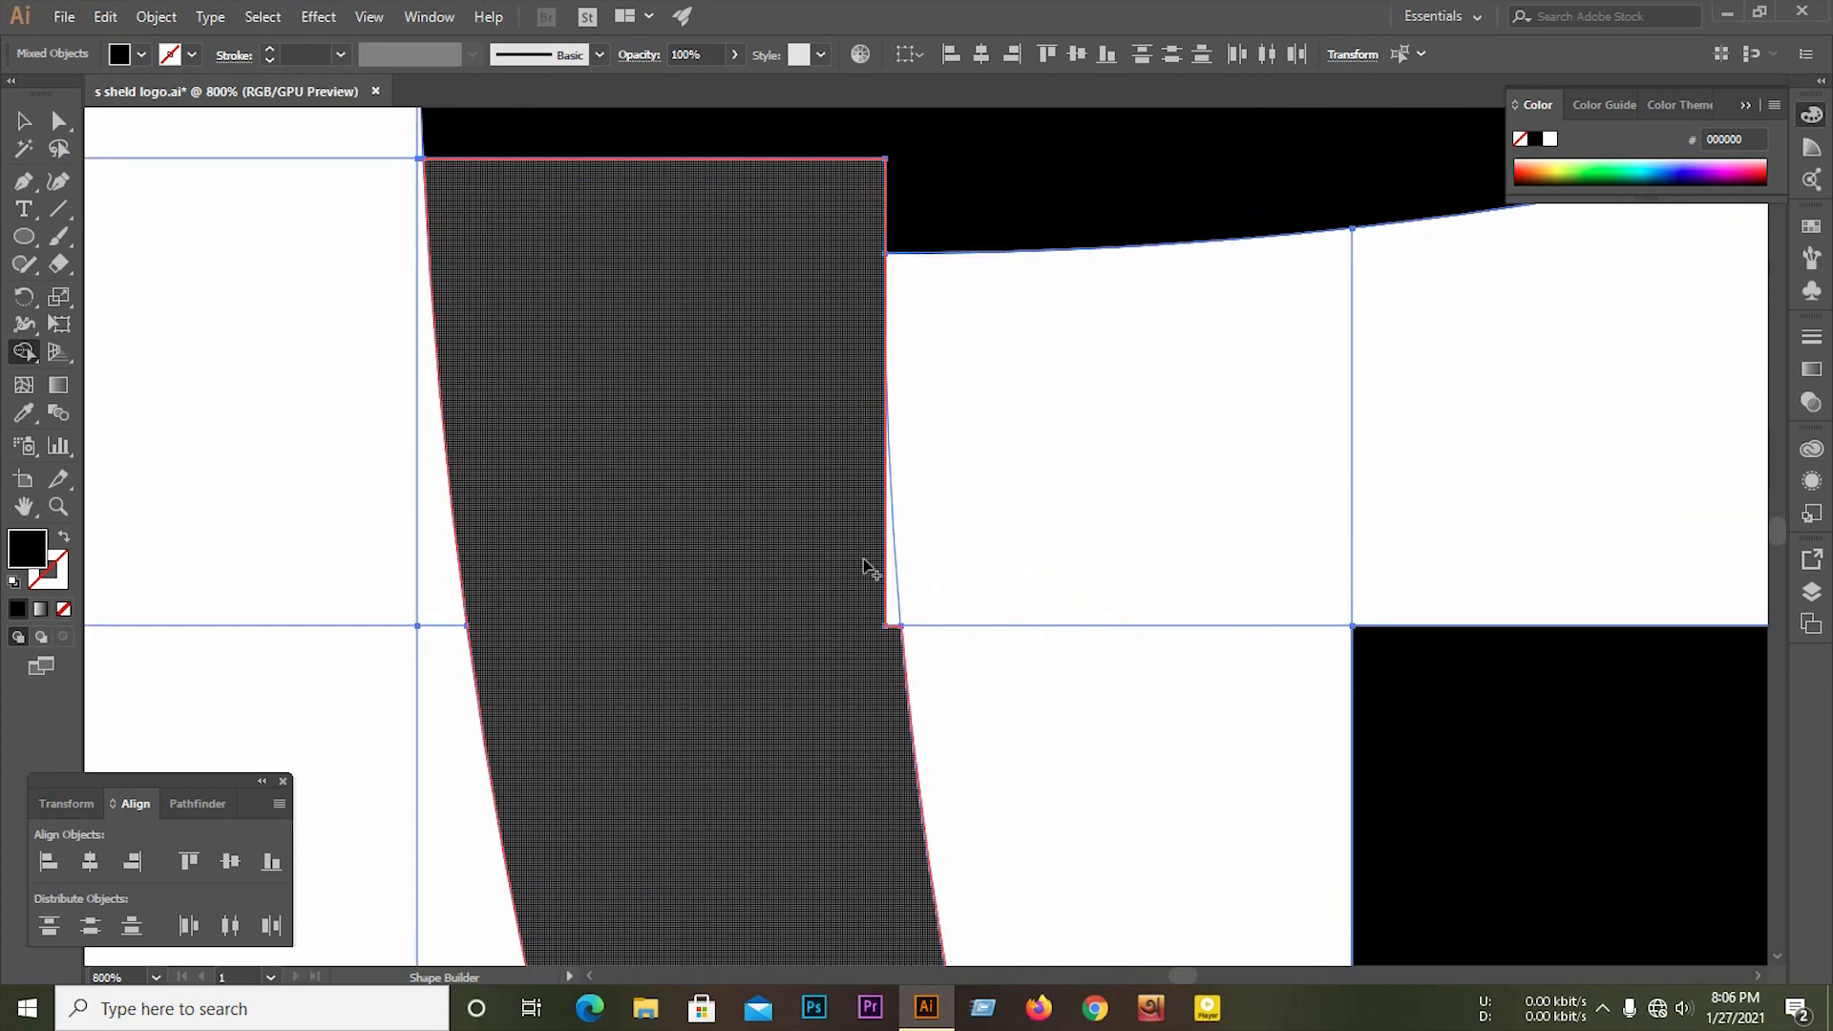
pyautogui.moveTo(866, 568); pyautogui.dragTo(896, 644)
pyautogui.scroll(-8, 879, 707)
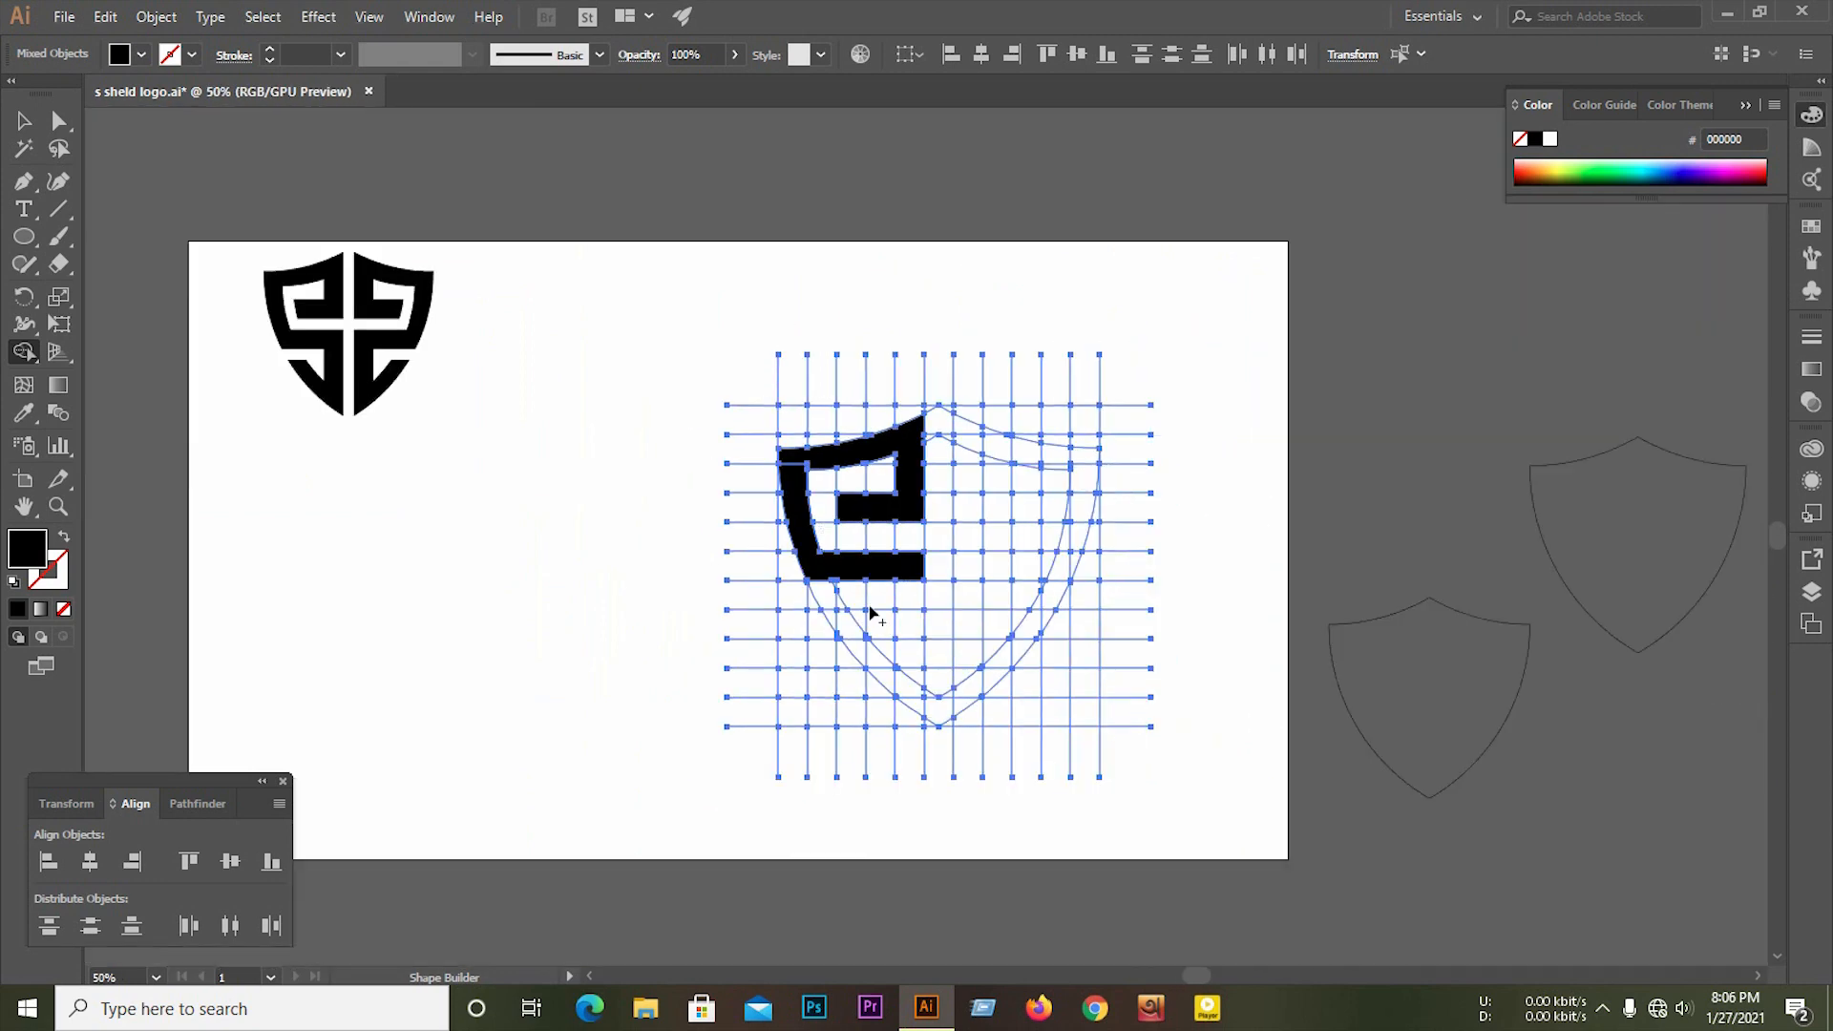
# Step: Merge the left S's lower vertical stem and curved tail with its middle bar, following the shield's lower edge
pyautogui.scroll(3, 871, 612)
pyautogui.moveTo(900, 523); pyautogui.dragTo(914, 931)
pyautogui.moveTo(863, 869); pyautogui.dragTo(674, 678)
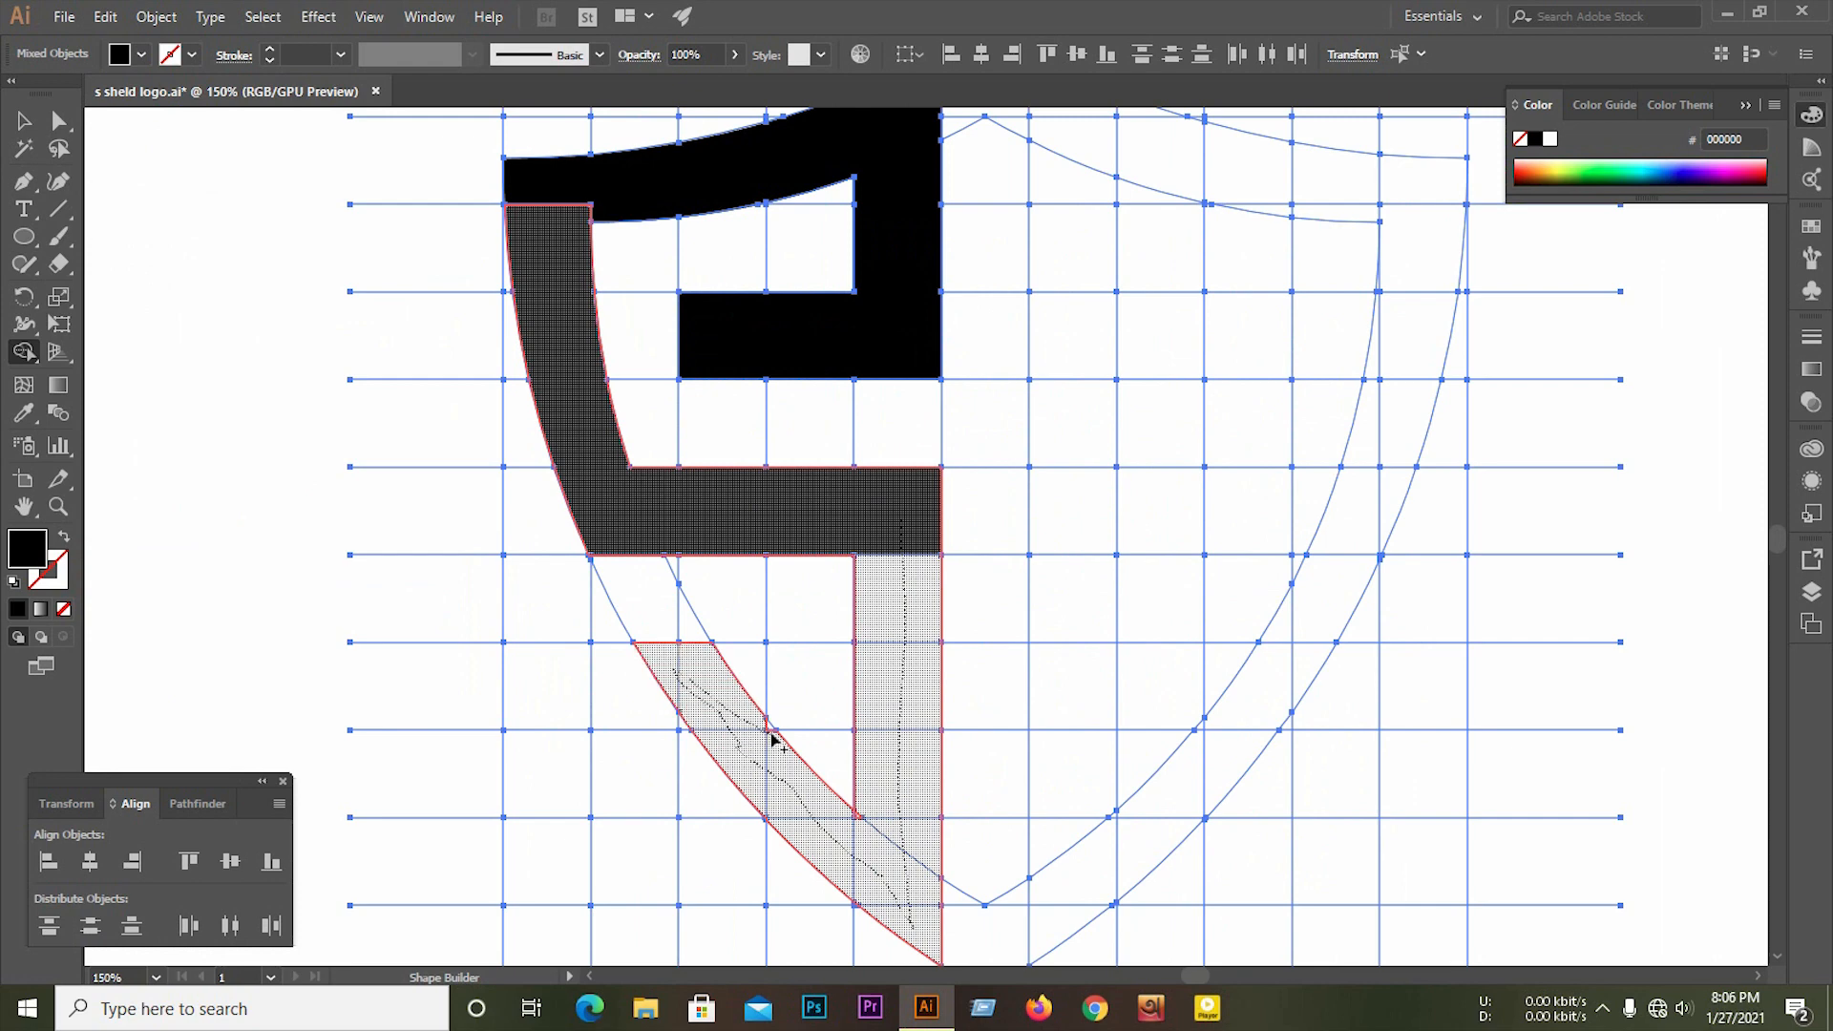
pyautogui.moveTo(768, 733); pyautogui.dragTo(790, 798)
pyautogui.scroll(-2, 789, 798)
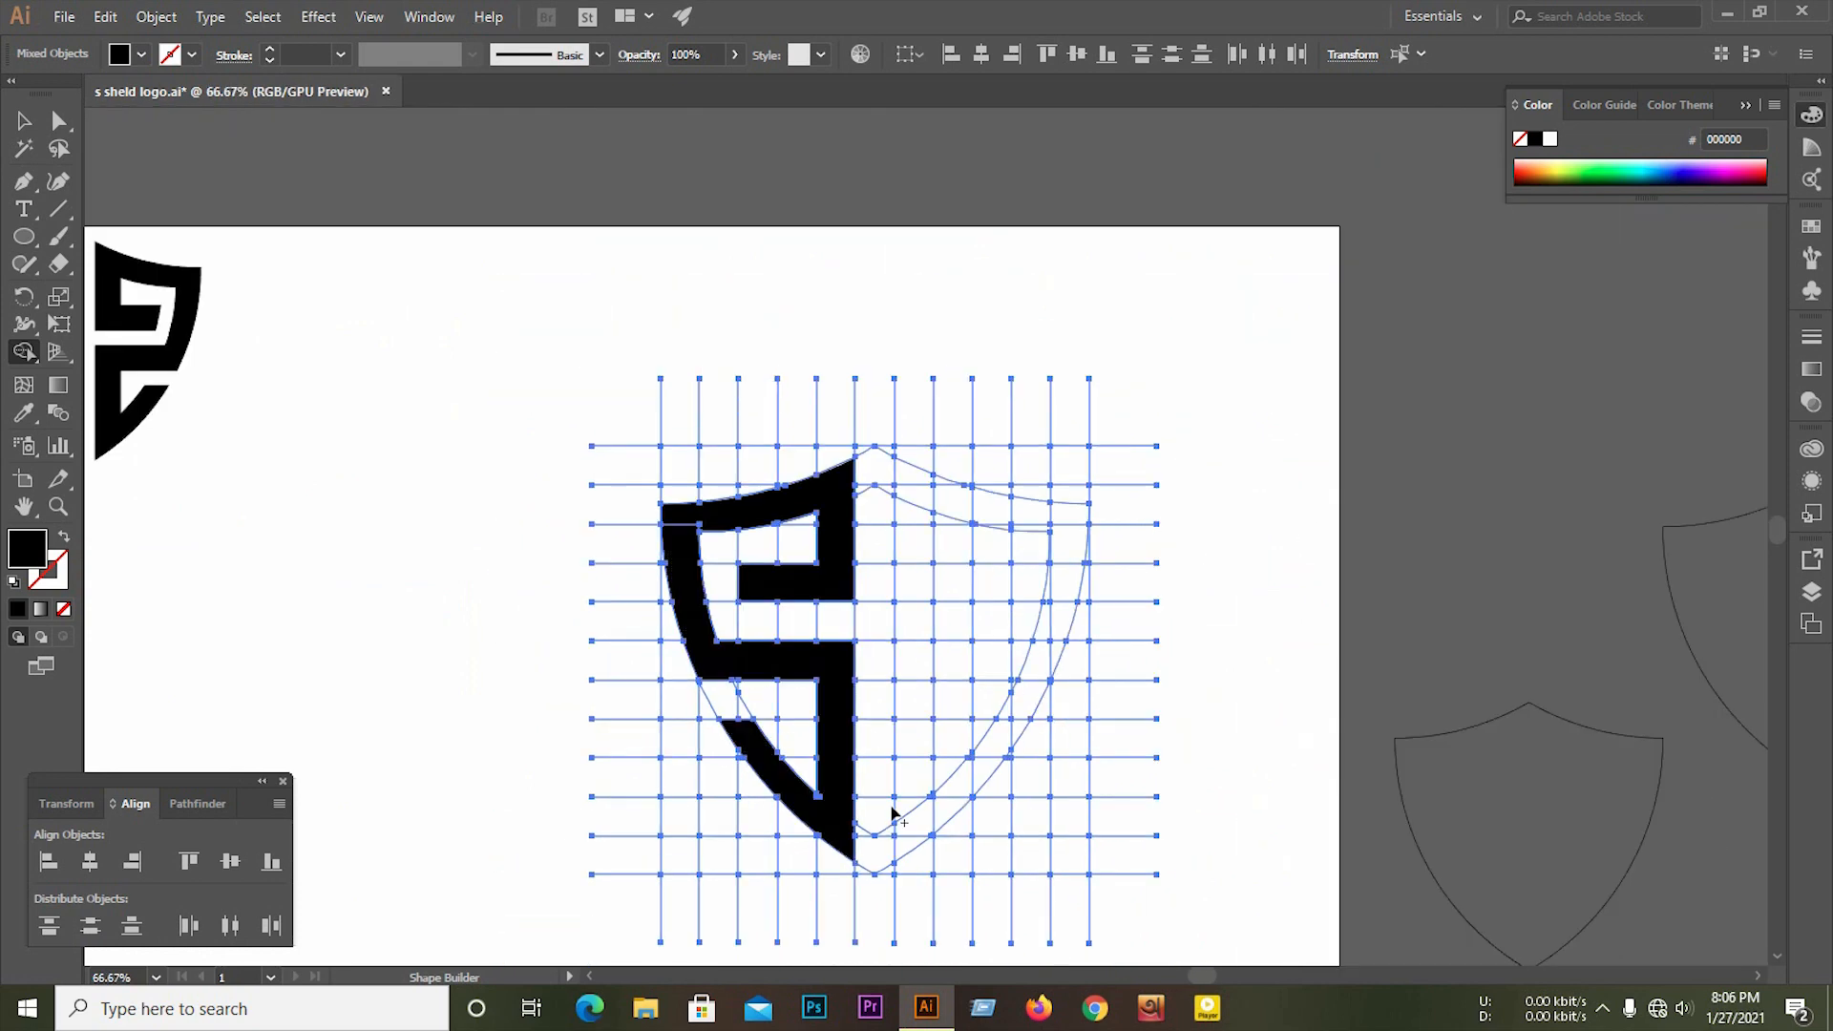
# Step: Merge the left S's upper arm with its outer edge into one continuous shape
pyautogui.scroll(3, 683, 506)
pyautogui.moveTo(789, 547)
pyautogui.mouseDown()
pyautogui.moveTo(717, 568)
pyautogui.moveTo(704, 619)
pyautogui.mouseUp()
pyautogui.scroll(-3, 718, 608)
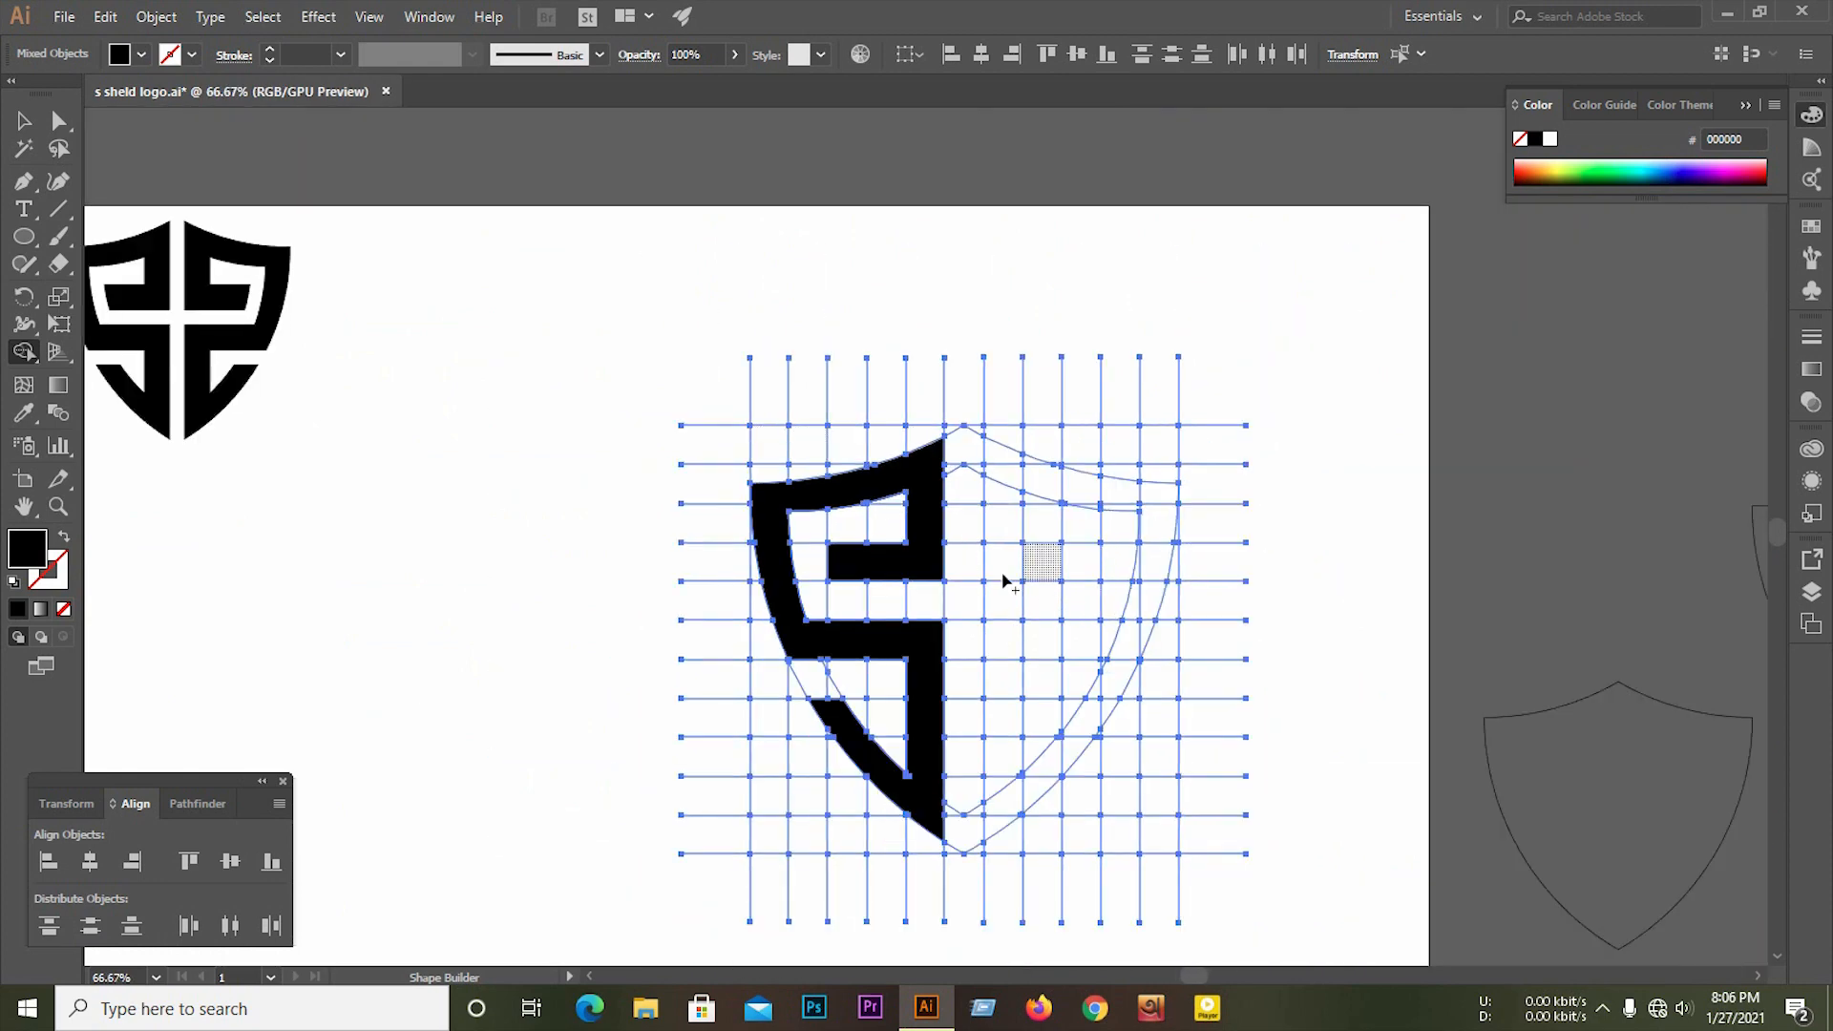
pyautogui.scroll(1, 1051, 585)
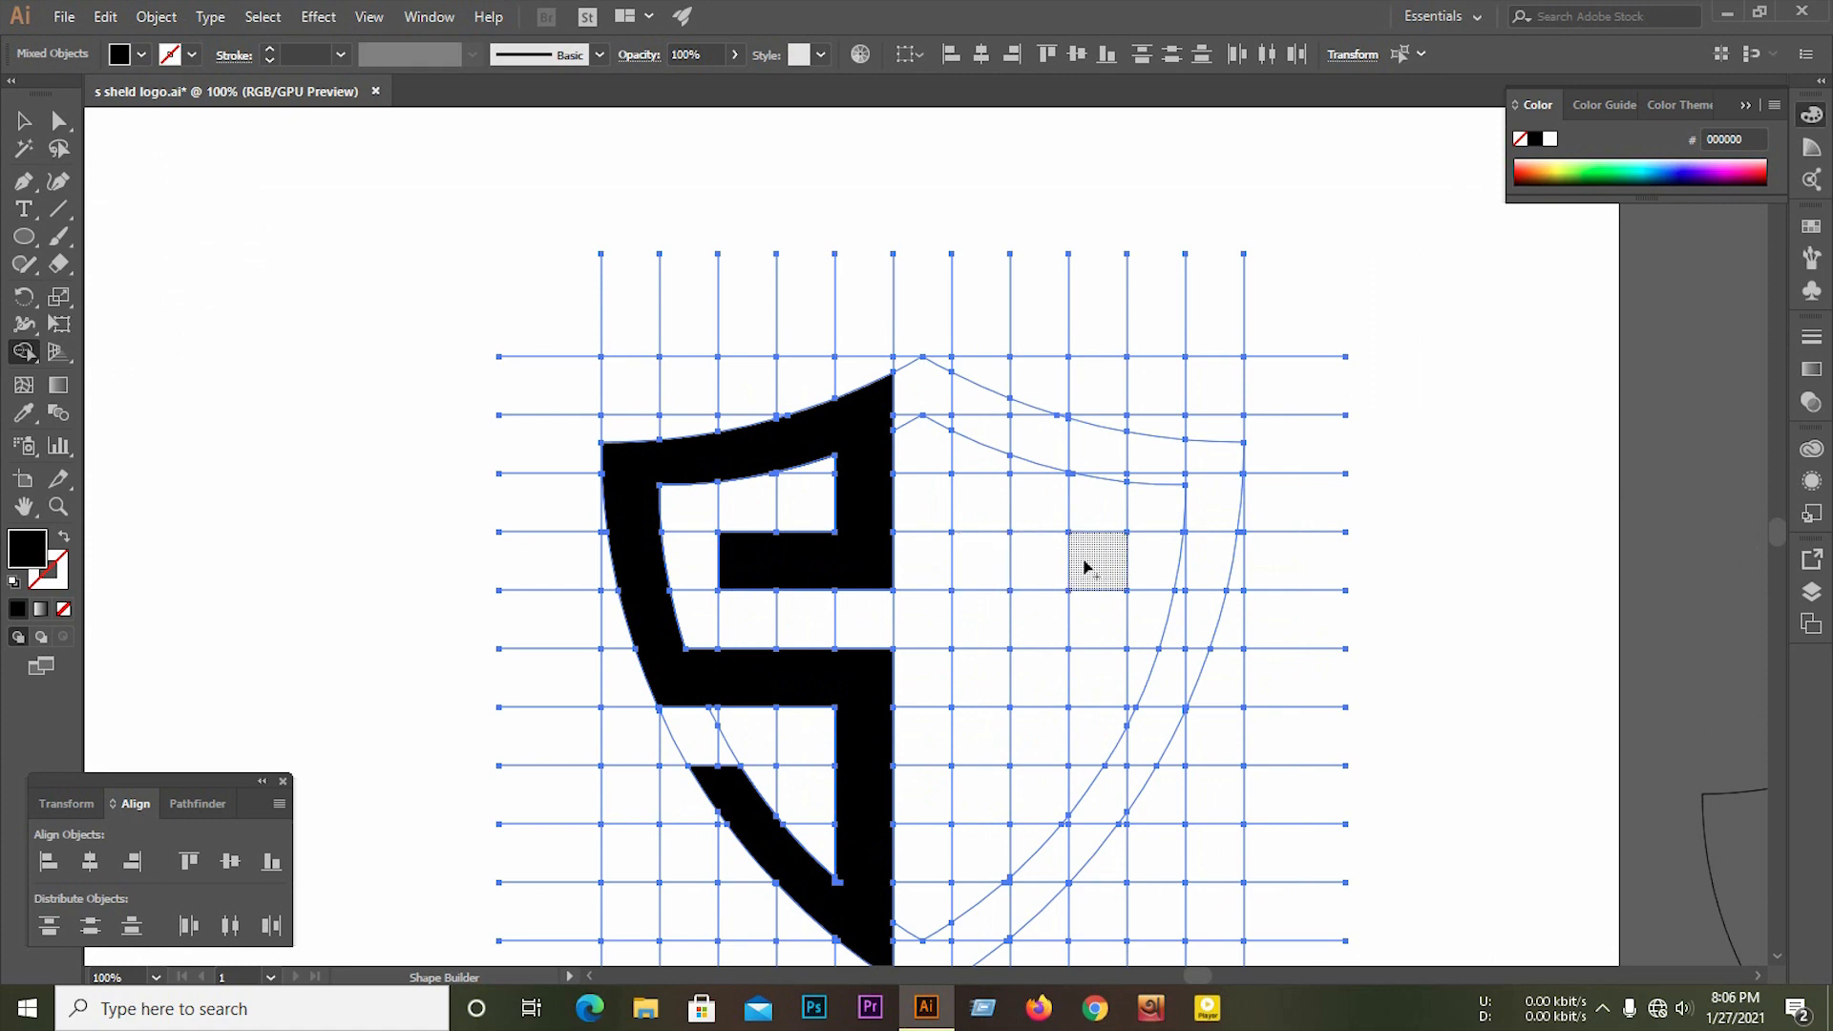
pyautogui.moveTo(1086, 567)
pyautogui.mouseDown()
pyautogui.moveTo(998, 558)
pyautogui.moveTo(965, 389)
pyautogui.moveTo(1126, 478)
pyautogui.moveTo(1150, 461)
pyautogui.moveTo(1216, 473)
pyautogui.moveTo(1198, 486)
pyautogui.moveTo(1213, 524)
pyautogui.moveTo(1173, 693)
pyautogui.moveTo(1194, 666)
pyautogui.moveTo(1191, 647)
pyautogui.moveTo(1085, 822)
pyautogui.moveTo(1139, 781)
pyautogui.moveTo(1156, 738)
pyautogui.moveTo(989, 926)
pyautogui.mouseUp()
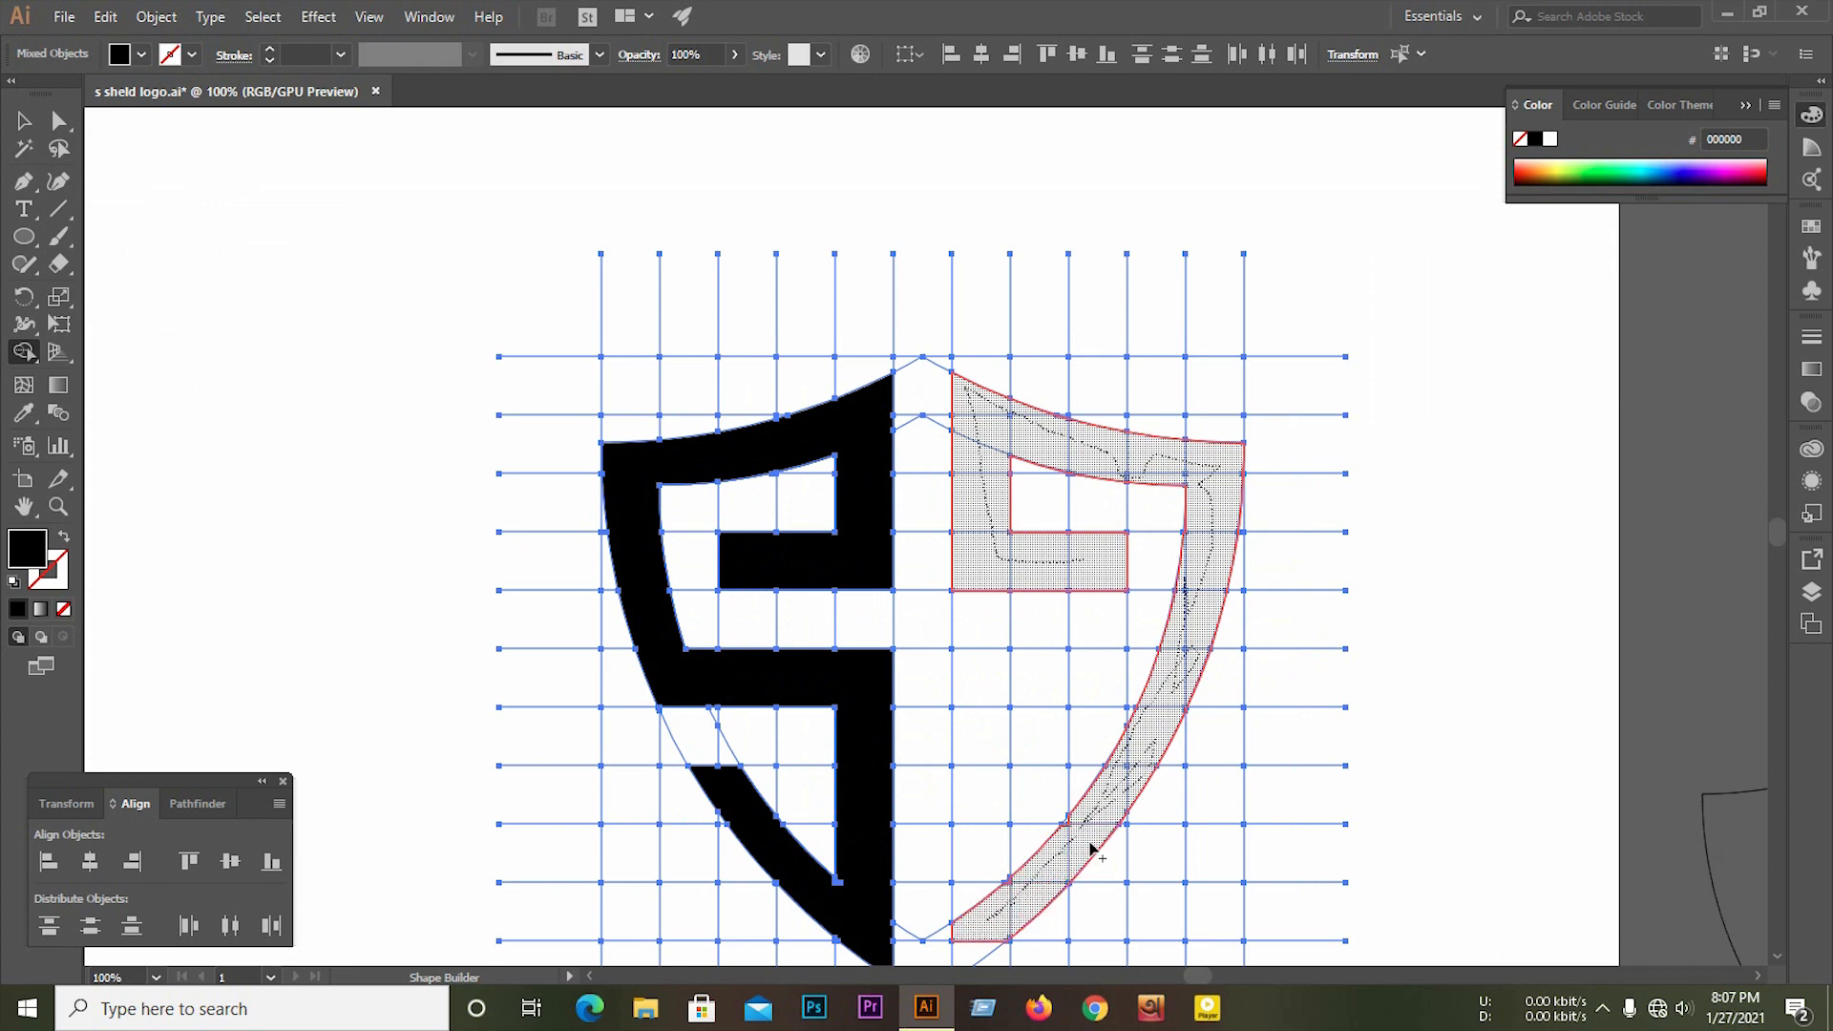
pyautogui.moveTo(1090, 848); pyautogui.dragTo(1076, 439)
pyautogui.hotkey('ctrl', '-')
pyautogui.hotkey('ctrl', '-')
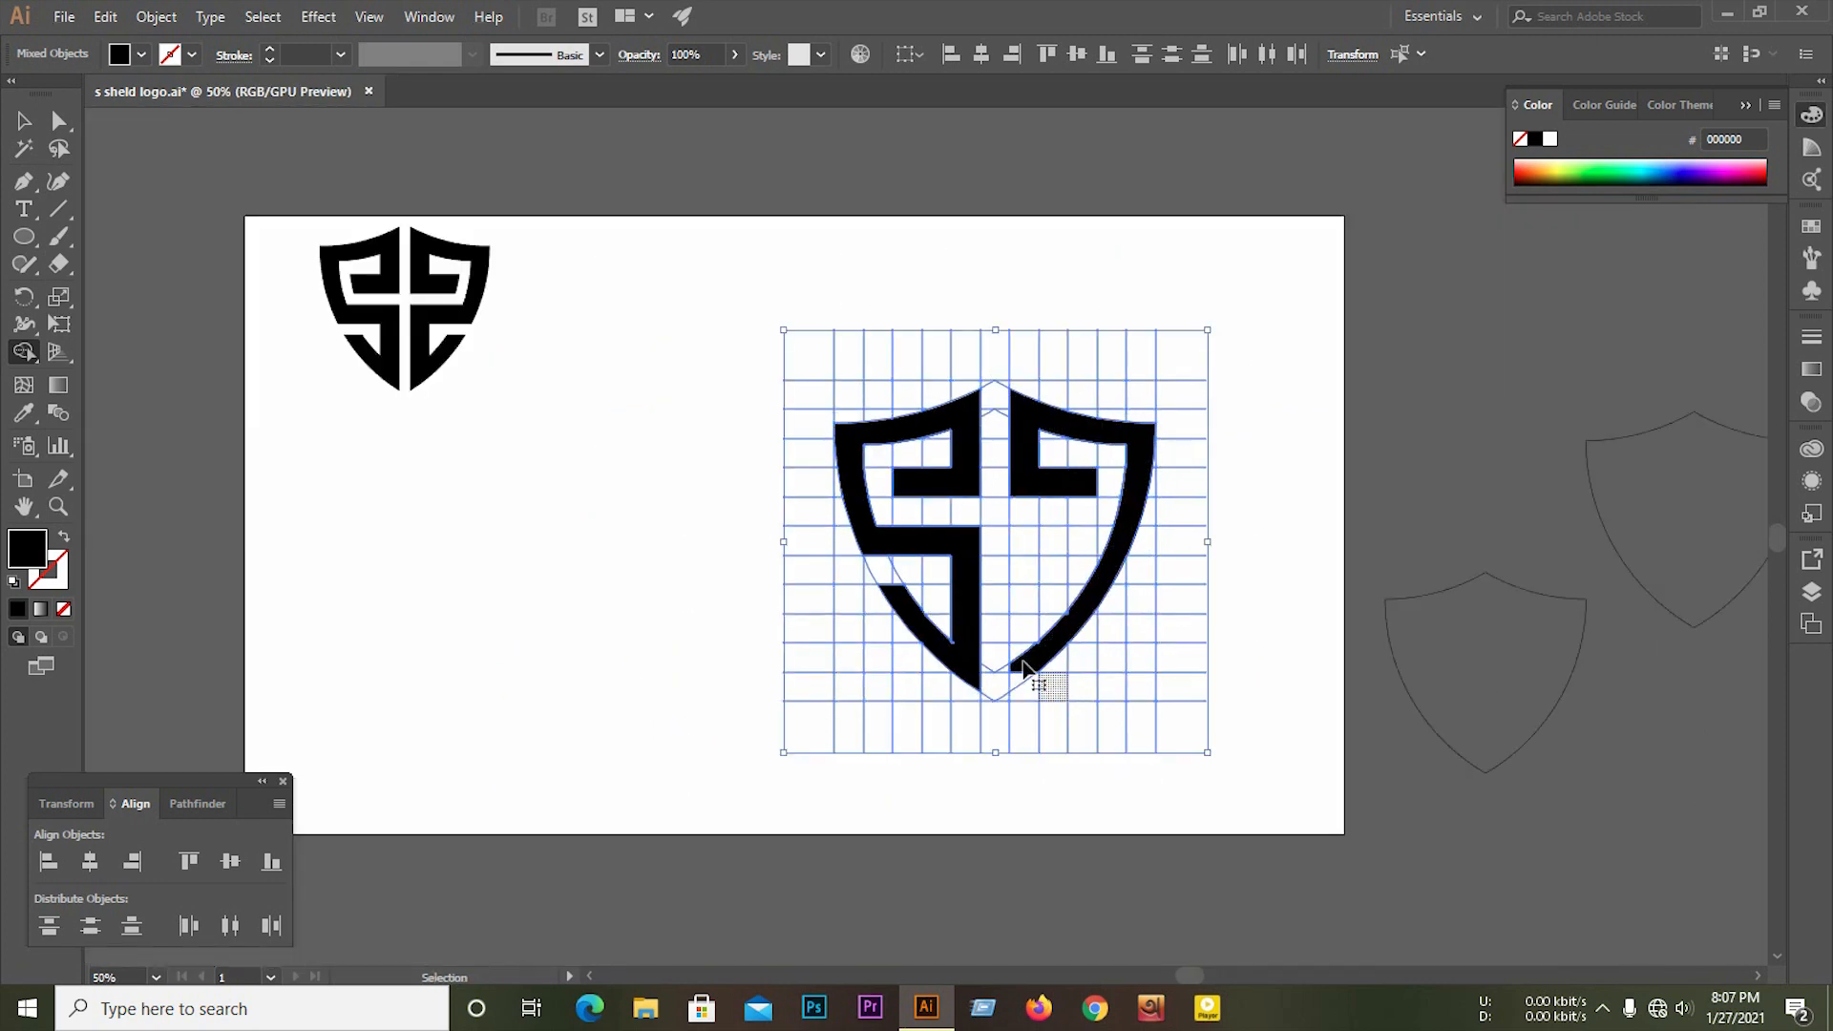
pyautogui.keyDown('alt'); pyautogui.click(1024, 665); pyautogui.keyUp('alt')
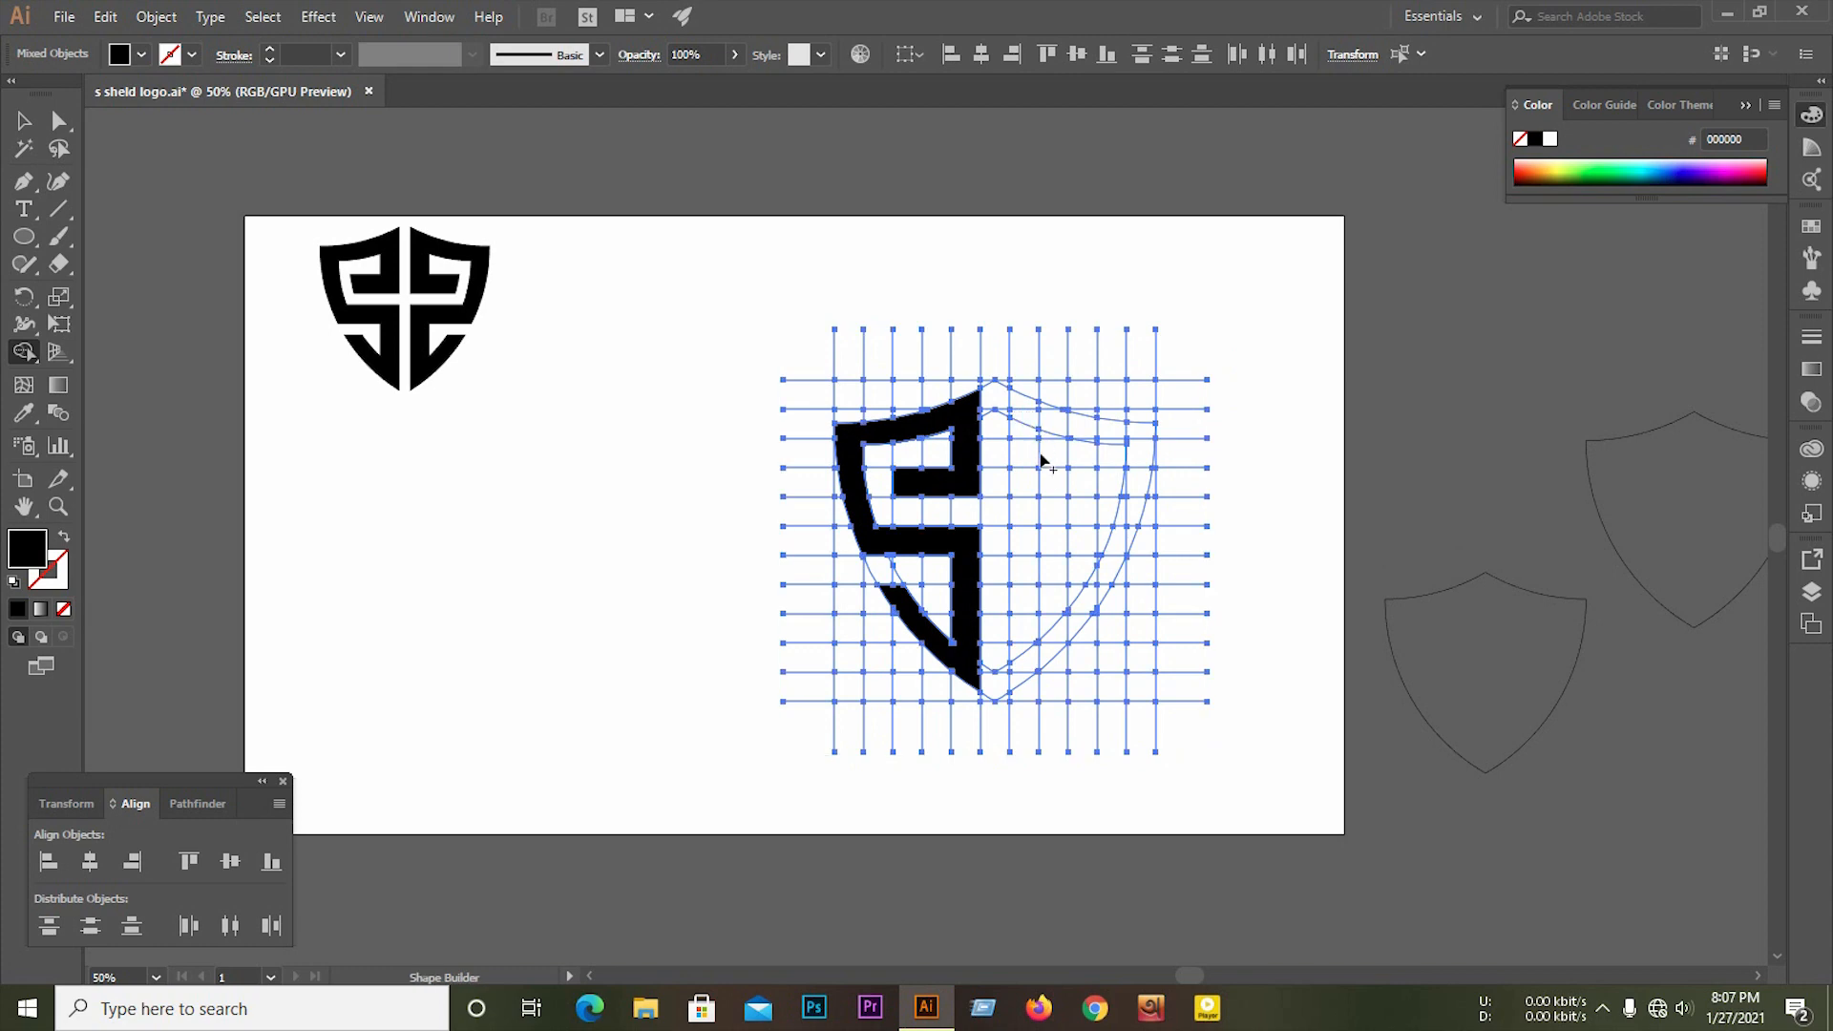
# Step: Merge the cells of the right half into a mirrored S, adding the sliver at its upper inner edge
pyautogui.scroll(2, 1023, 442)
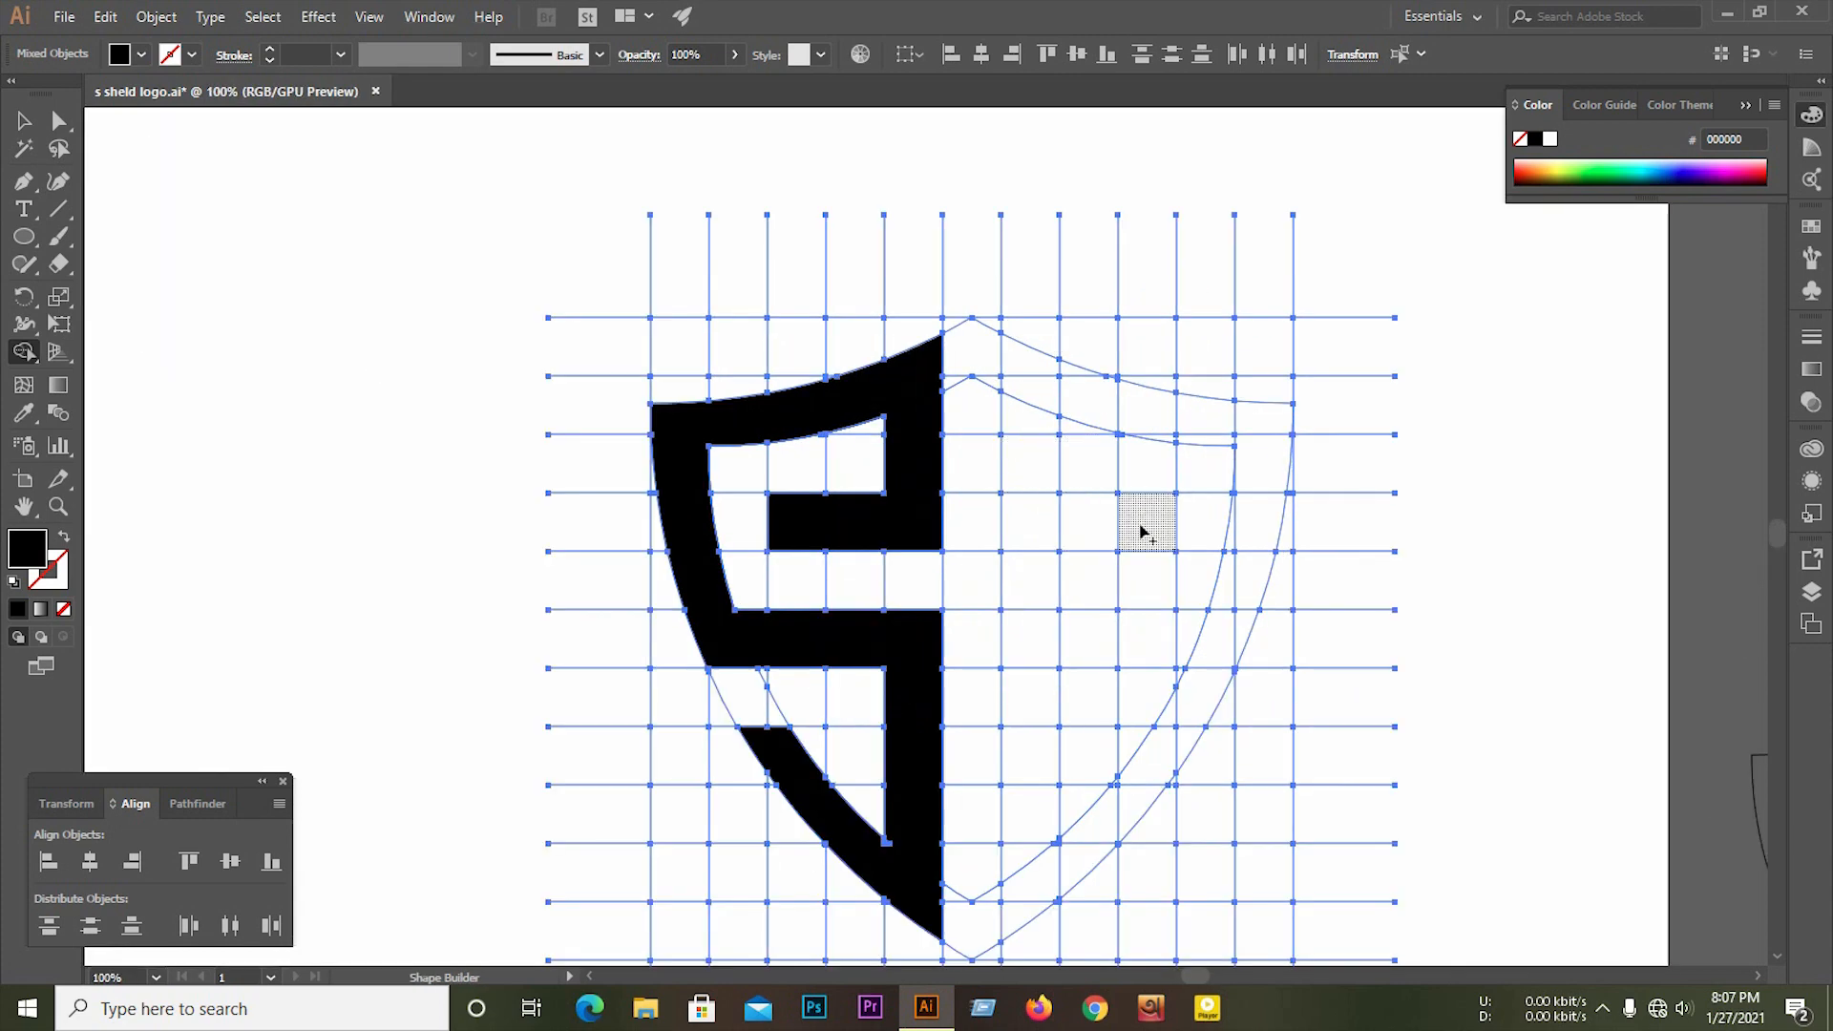
pyautogui.moveTo(1141, 532)
pyautogui.mouseDown()
pyautogui.moveTo(1040, 519)
pyautogui.moveTo(1023, 357)
pyautogui.moveTo(1051, 392)
pyautogui.moveTo(1070, 394)
pyautogui.moveTo(1069, 372)
pyautogui.moveTo(1171, 439)
pyautogui.moveTo(1258, 428)
pyautogui.moveTo(1265, 455)
pyautogui.moveTo(1228, 625)
pyautogui.moveTo(1029, 634)
pyautogui.moveTo(1017, 919)
pyautogui.moveTo(1188, 740)
pyautogui.mouseUp()
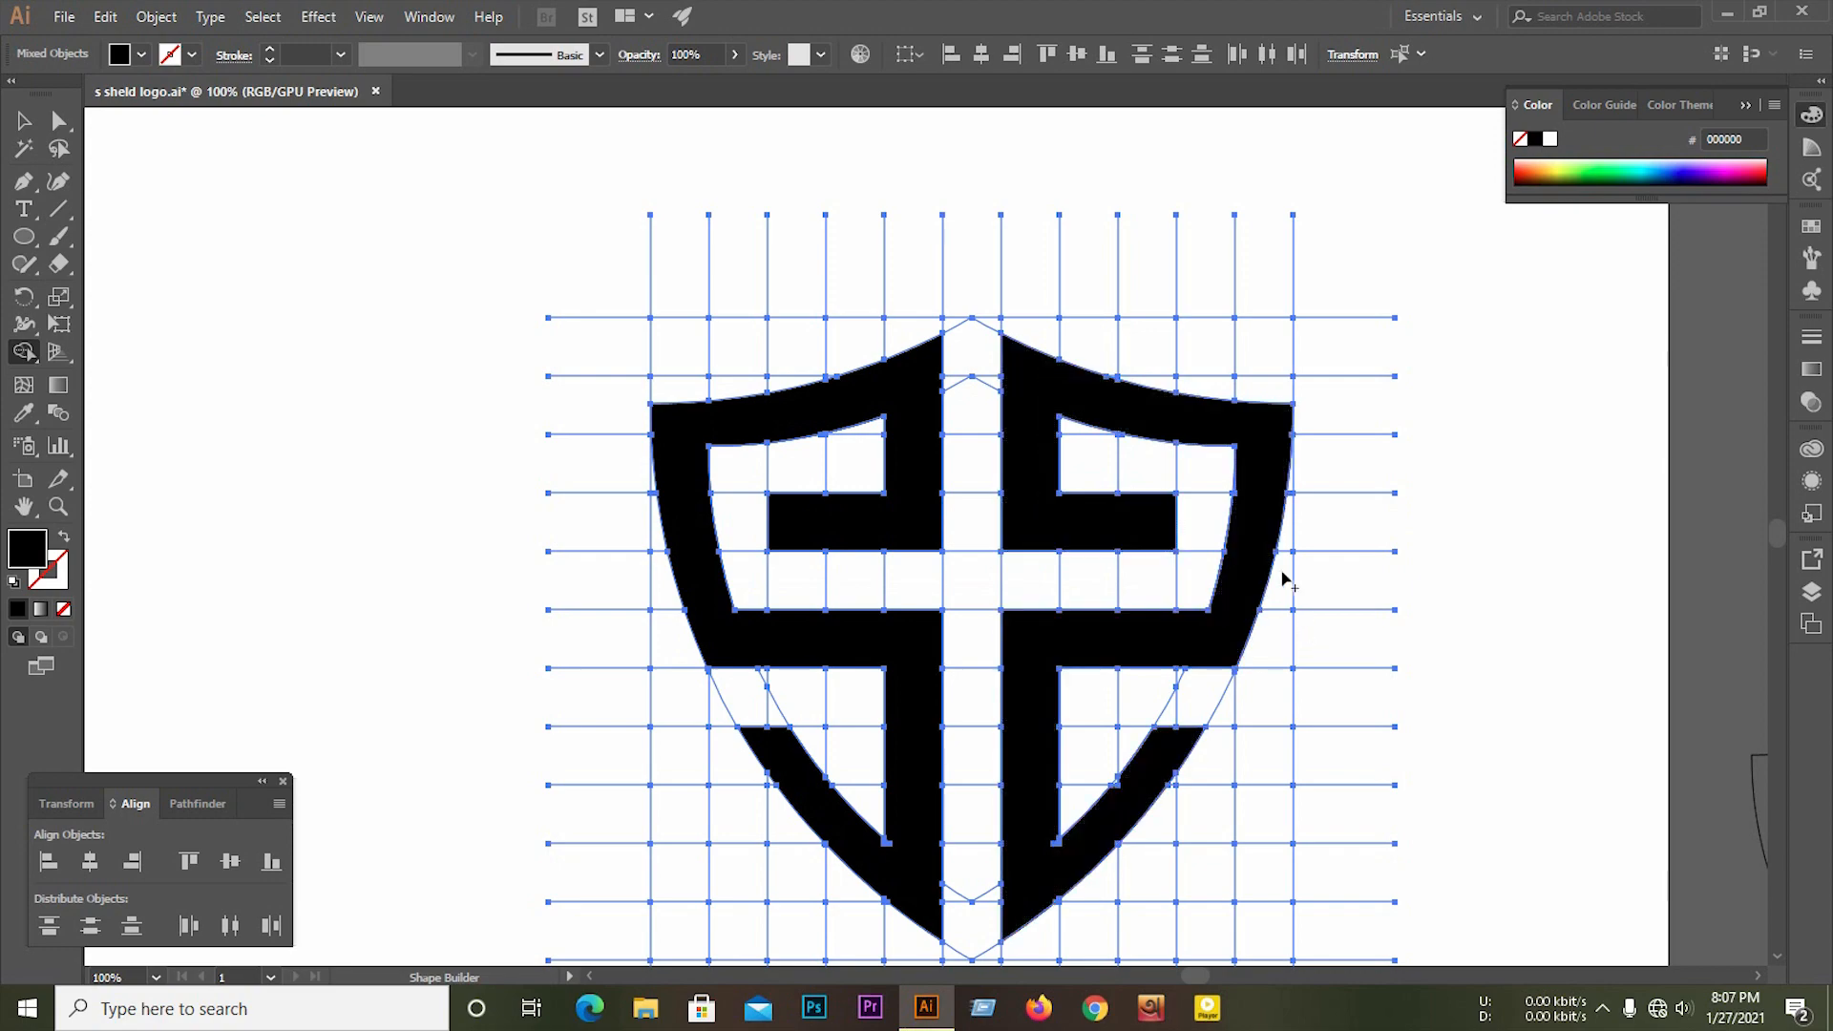
pyautogui.scroll(5, 1281, 576)
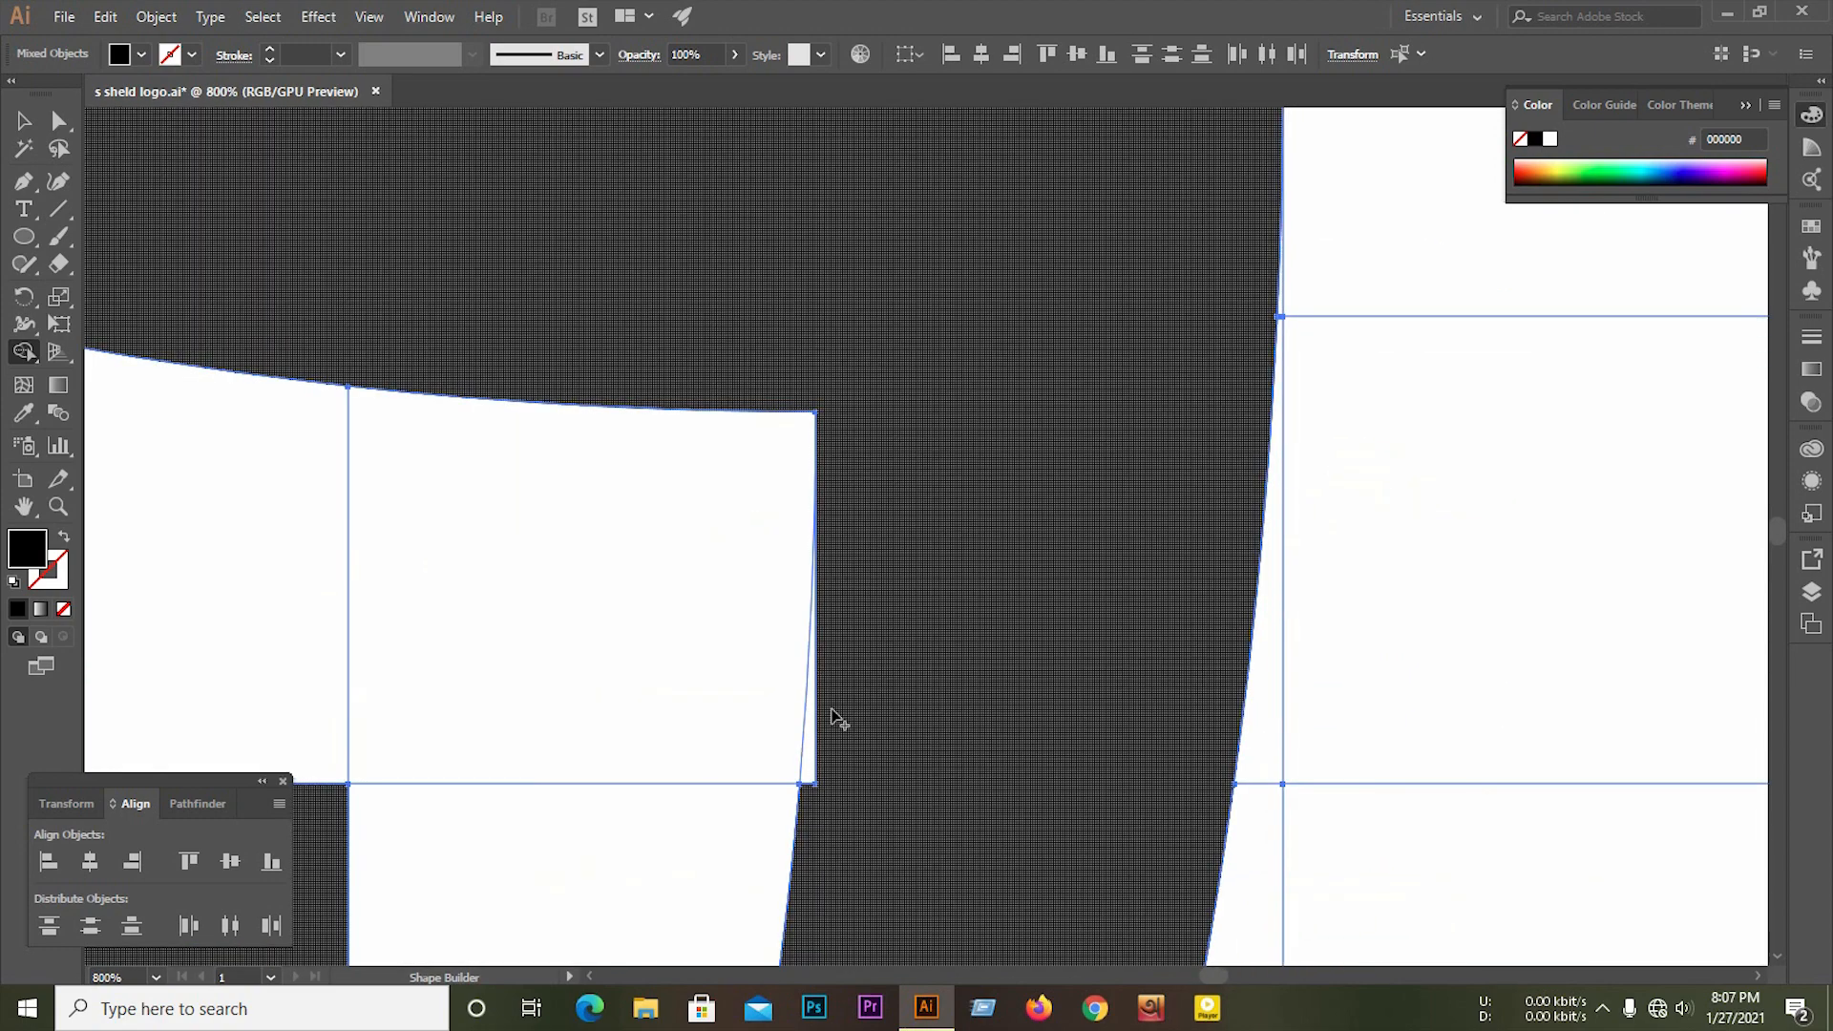
pyautogui.moveTo(824, 723); pyautogui.dragTo(812, 808)
pyautogui.scroll(-5, 1168, 707)
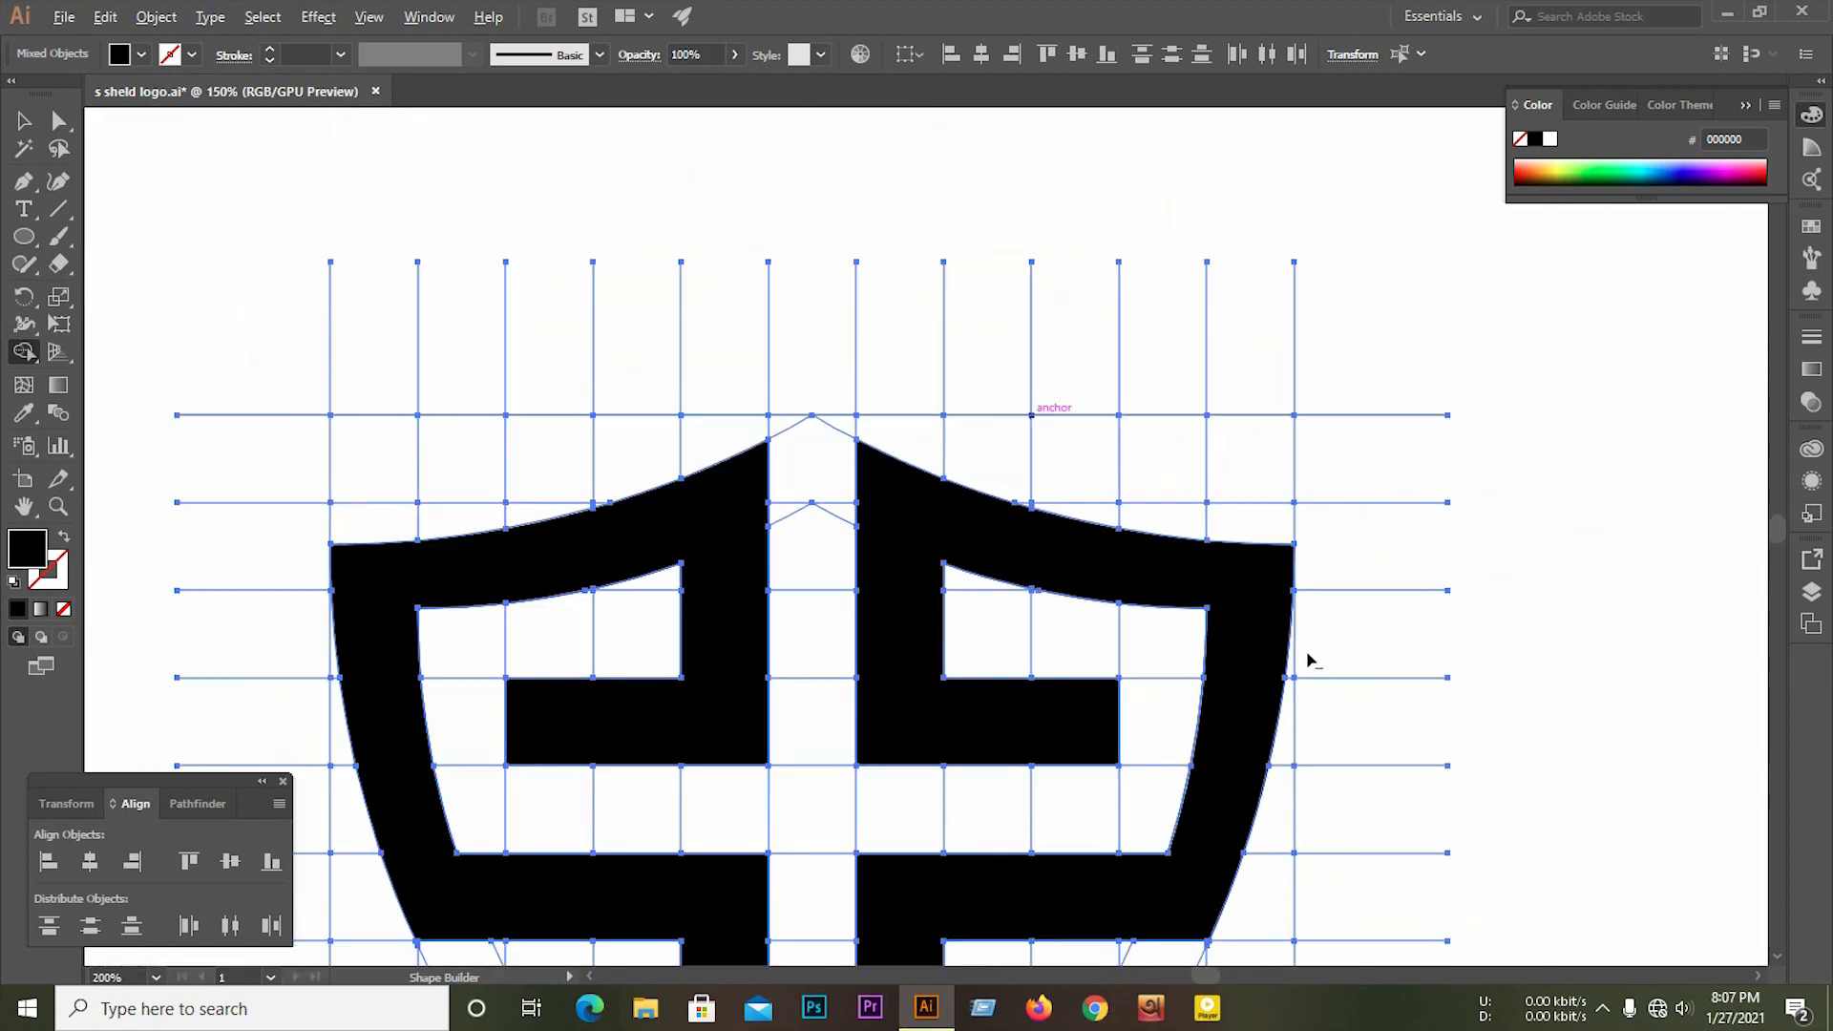
# Step: Check both S shapes for missed slivers and merge the one at the right S's lower inner corner
pyautogui.scroll(-1, 1126, 487)
pyautogui.scroll(3, 675, 614)
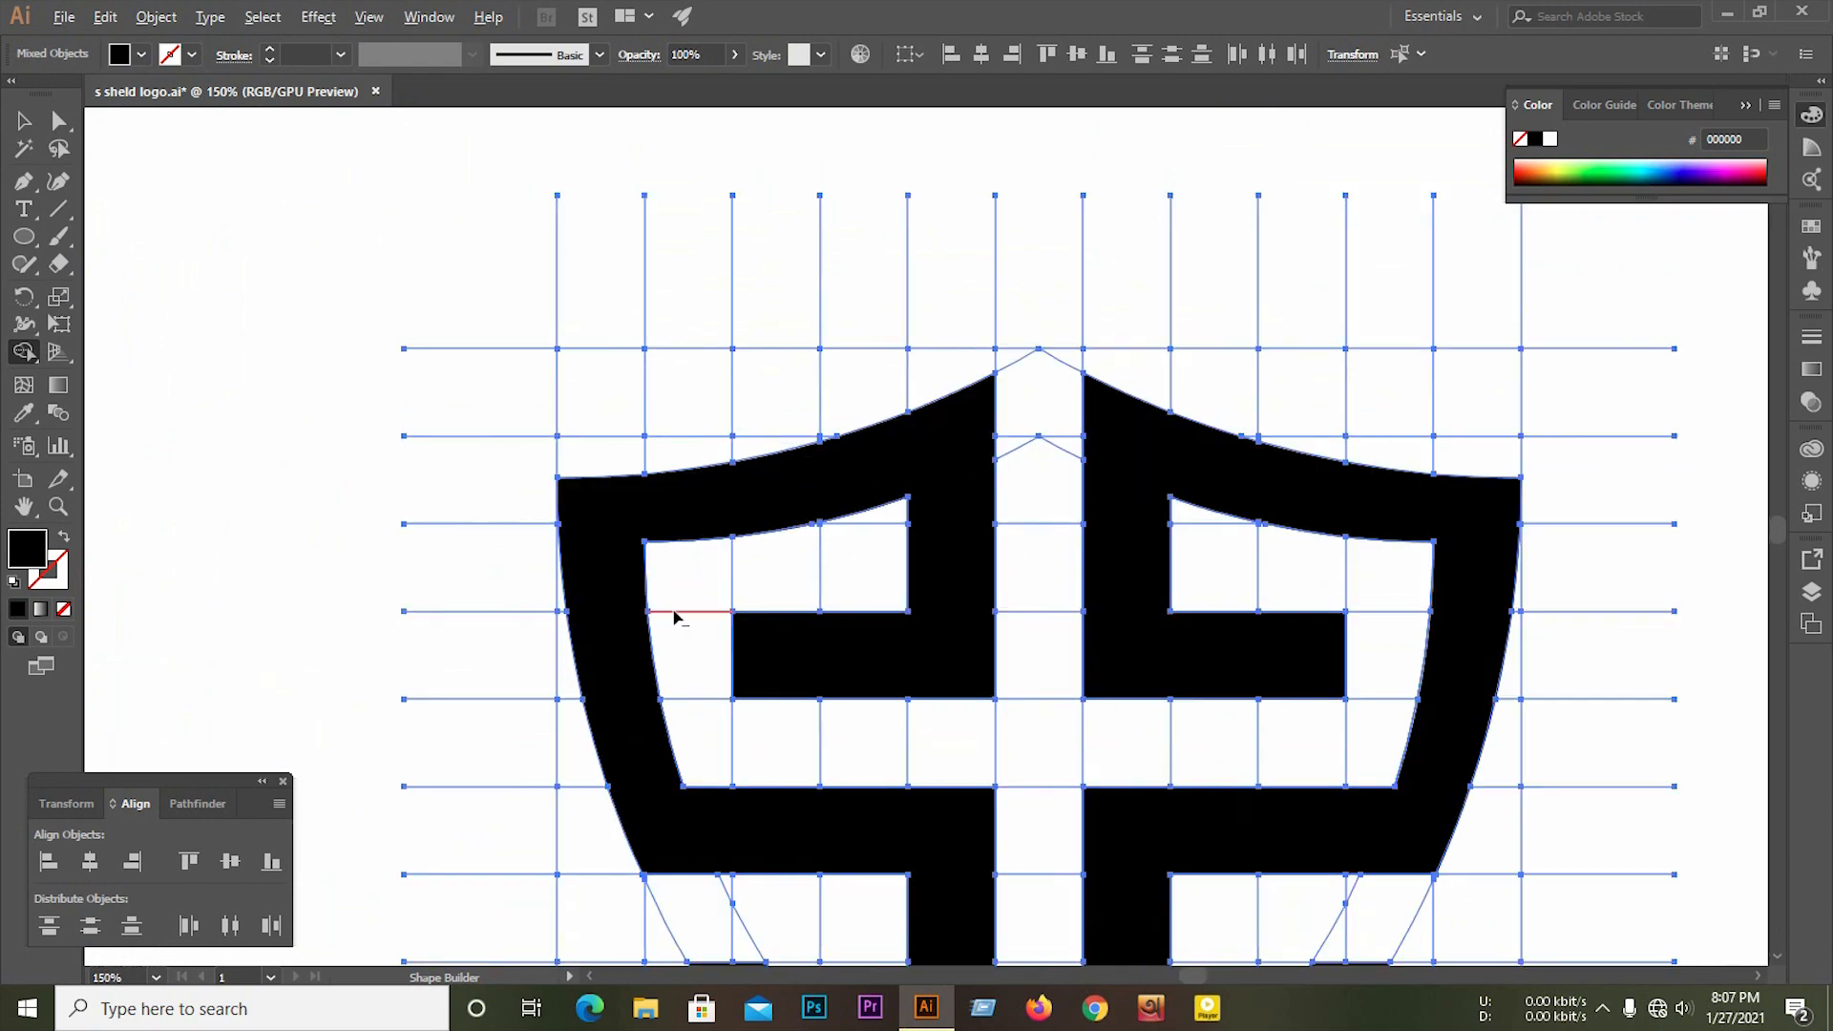
pyautogui.scroll(-1, 420, 365)
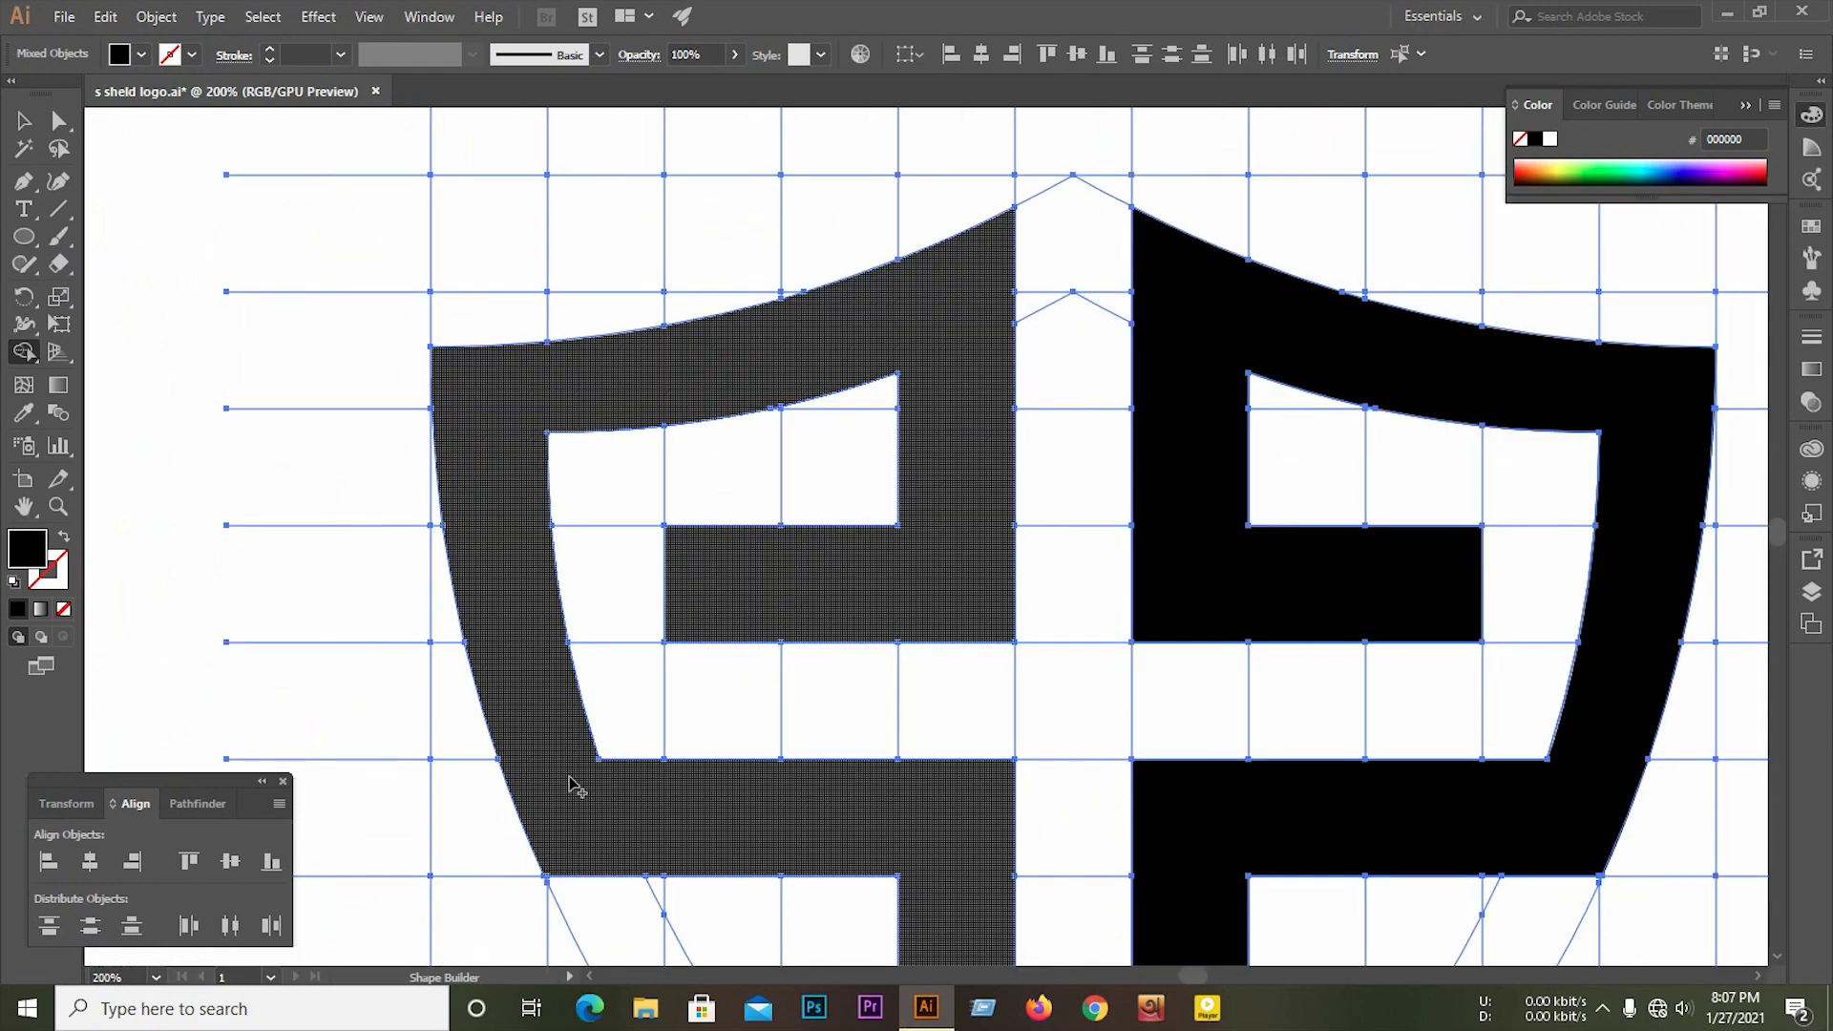
pyautogui.scroll(-5, 570, 784)
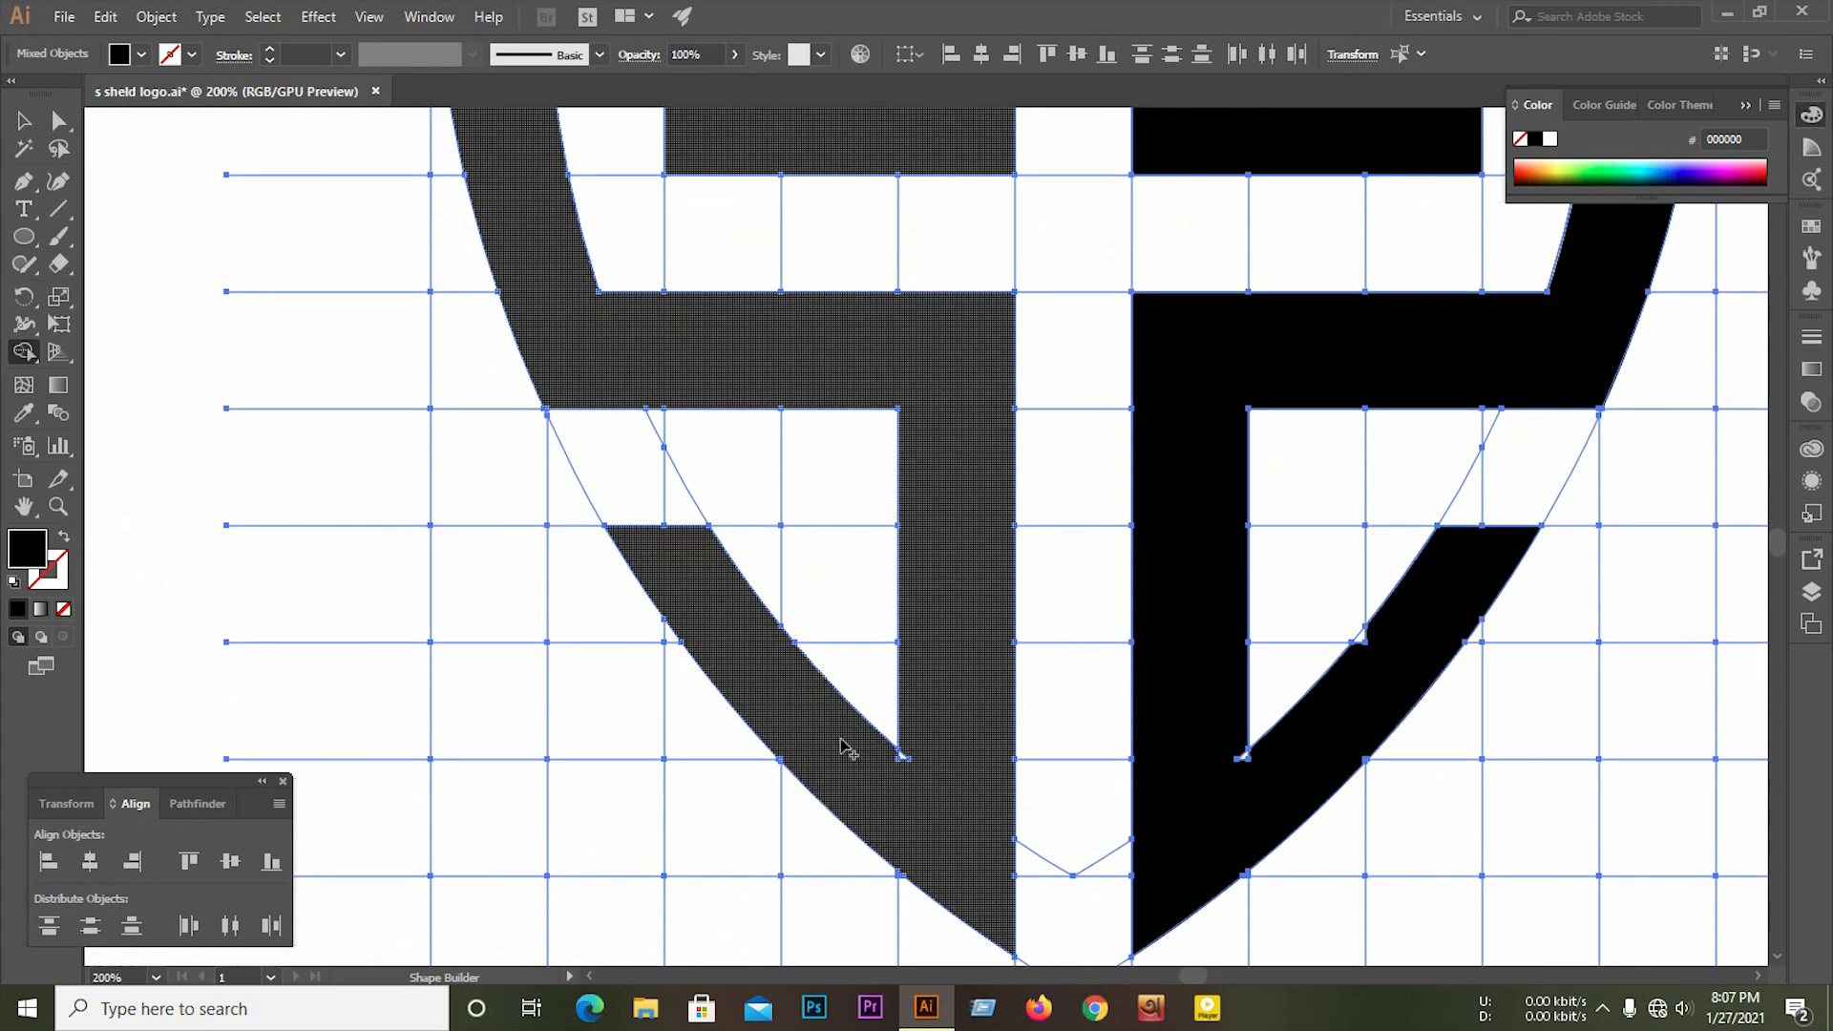
pyautogui.scroll(2, 843, 747)
pyautogui.scroll(-1, 564, 768)
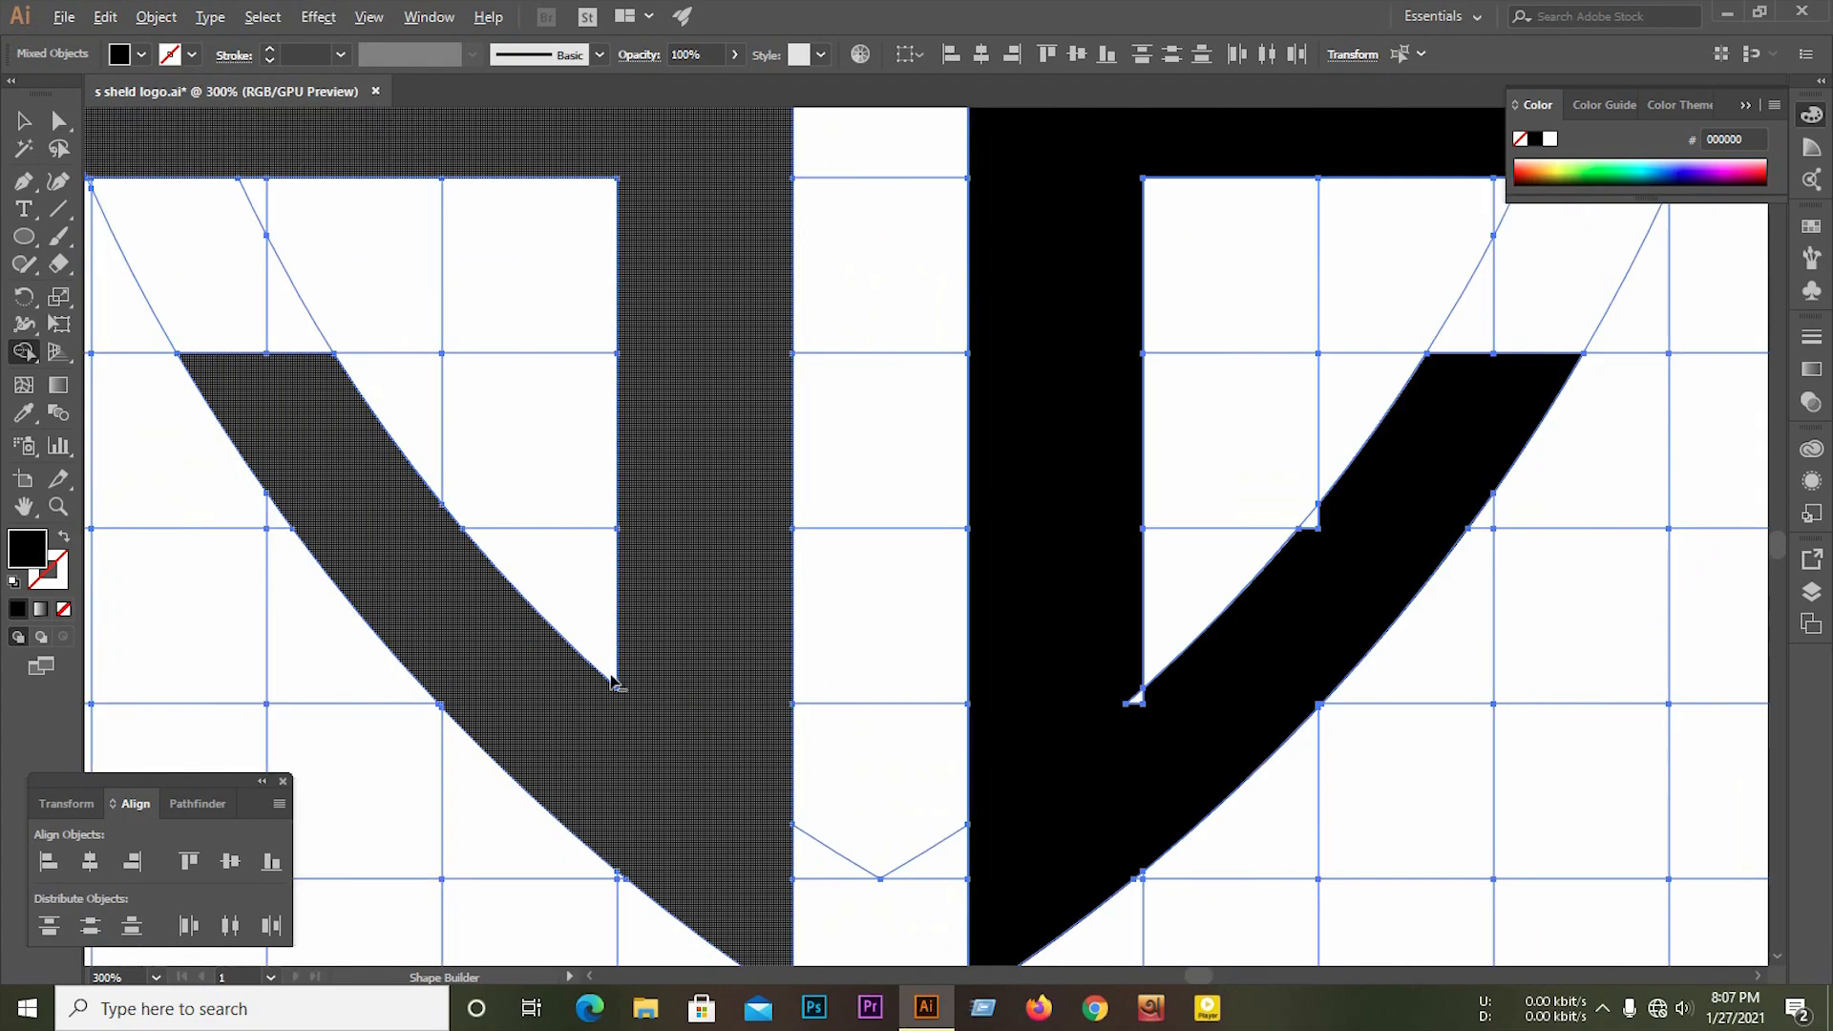
pyautogui.scroll(-1, 611, 681)
pyautogui.scroll(6, 939, 701)
pyautogui.moveTo(1068, 583); pyautogui.dragTo(1158, 720)
pyautogui.scroll(-3, 846, 779)
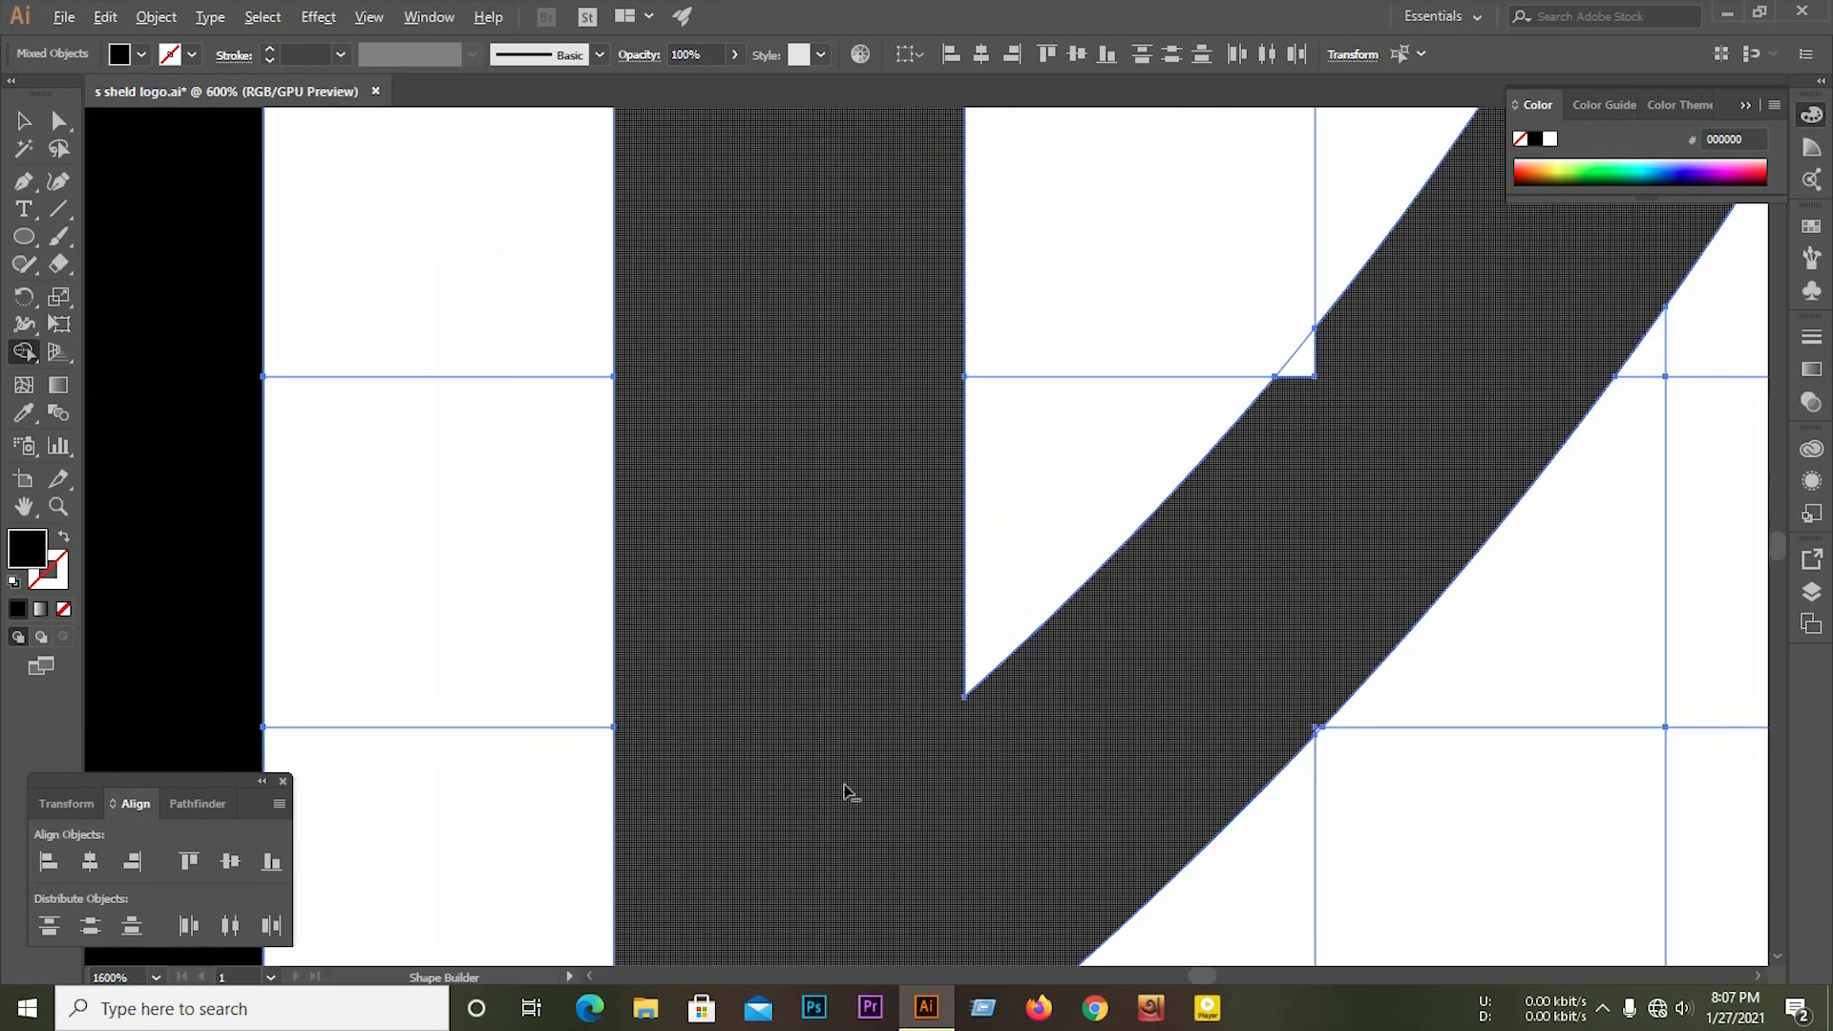
# Step: Merge the remaining sliver along the inner curve of the right S's lower tail
pyautogui.scroll(-3, 845, 790)
pyautogui.scroll(3, 1085, 560)
pyautogui.moveTo(1072, 643); pyautogui.dragTo(994, 770)
pyautogui.scroll(-2, 993, 770)
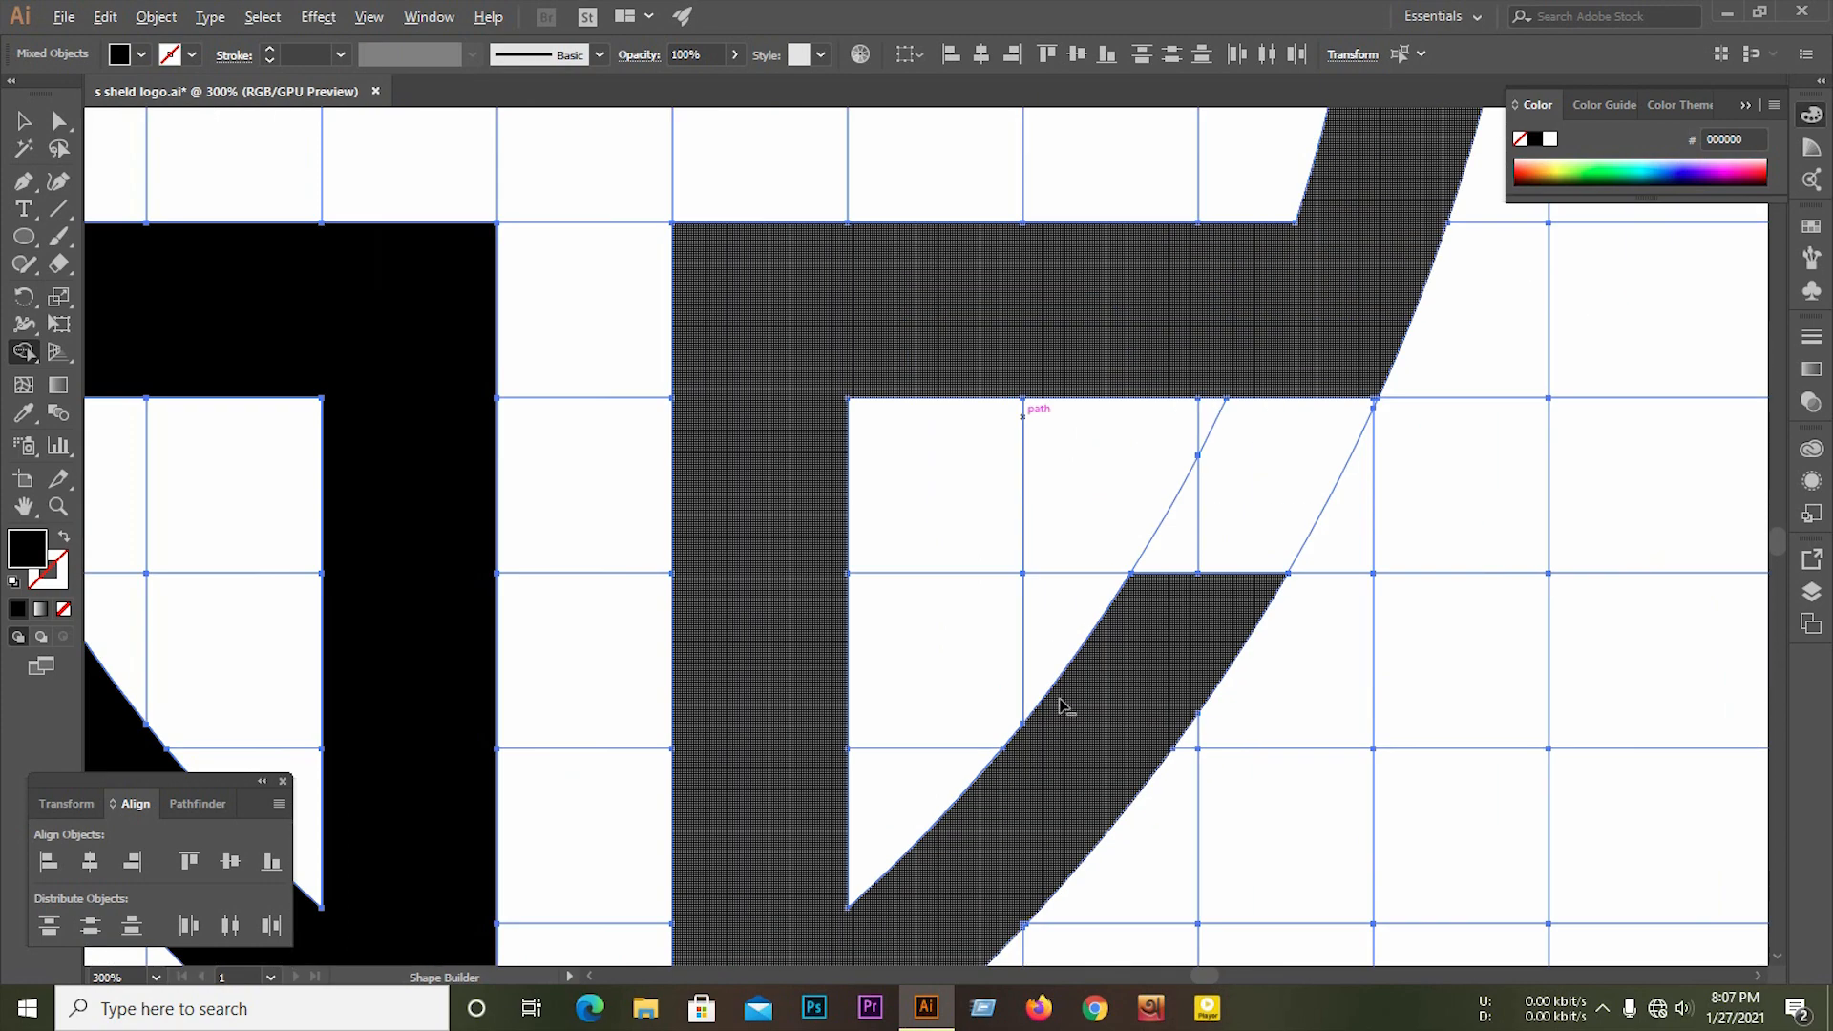
pyautogui.scroll(-2, 1215, 499)
pyautogui.scroll(2, 1302, 462)
pyautogui.scroll(-1, 1157, 569)
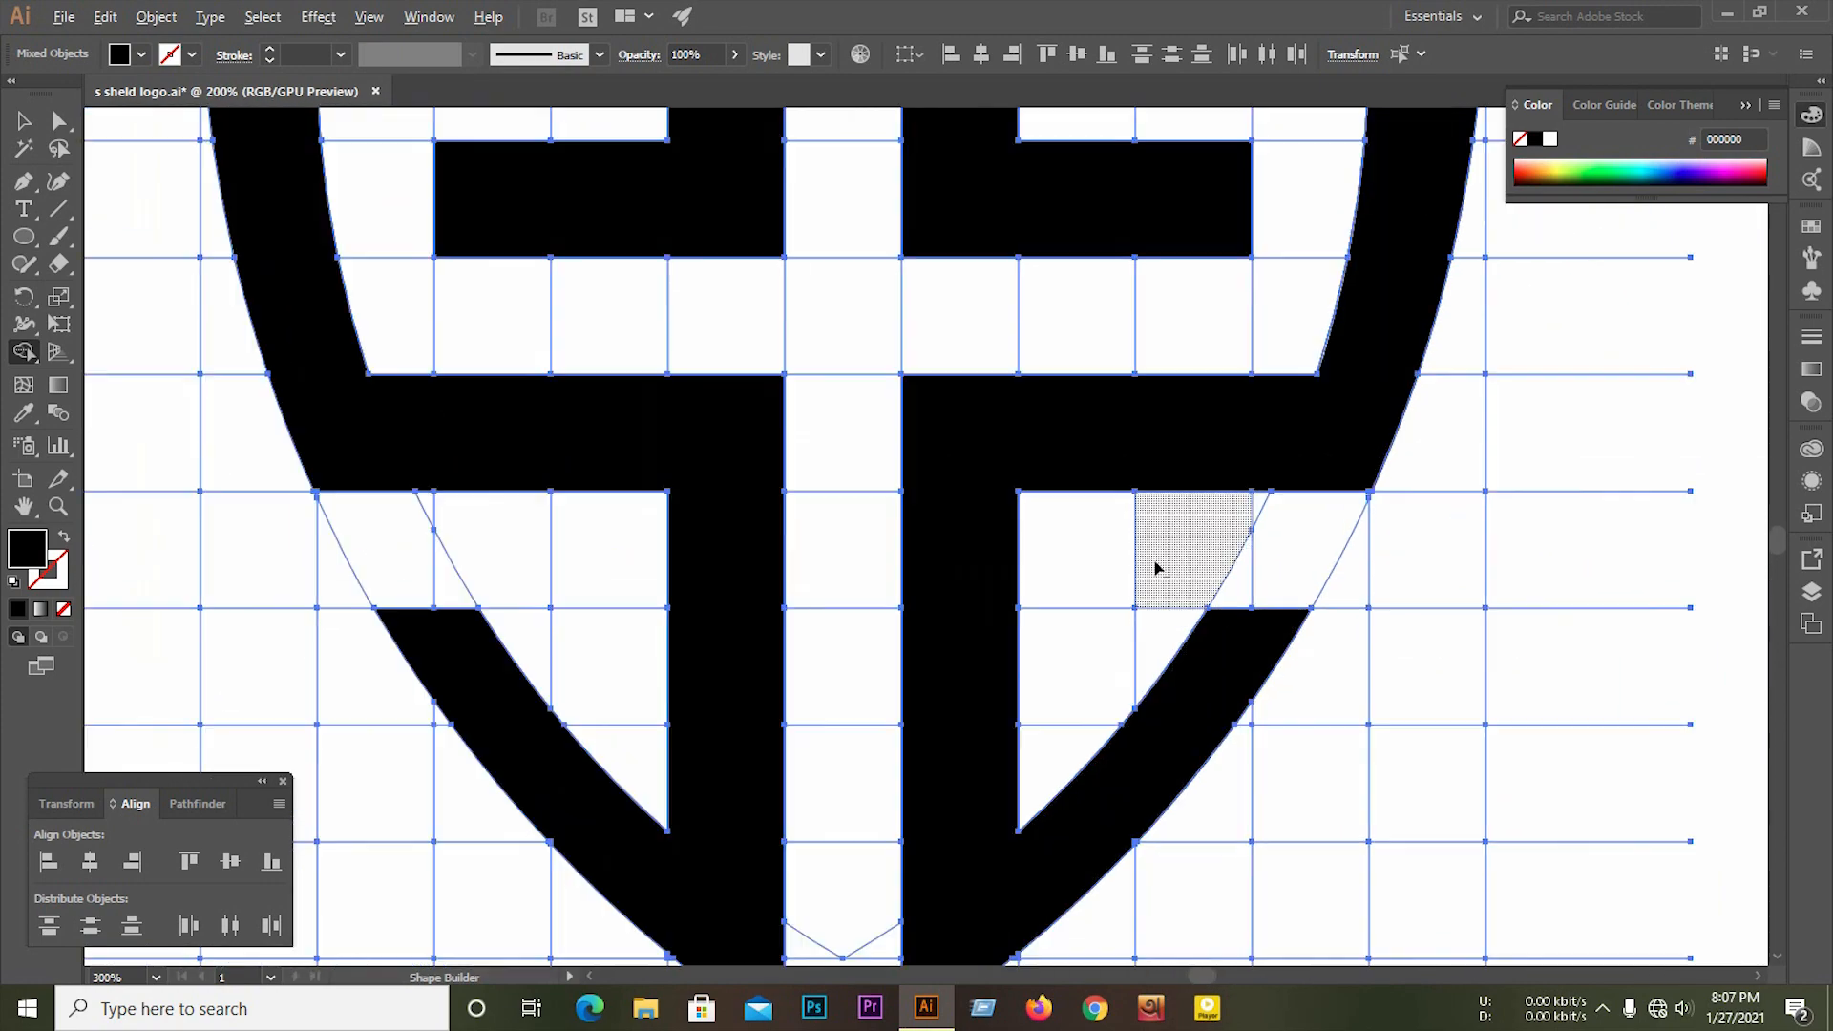
# Step: Remove the vertical grid lines surrounding the merged double-S shield
pyautogui.scroll(-2, 1156, 568)
pyautogui.scroll(4, 1229, 380)
pyautogui.scroll(-3, 1254, 465)
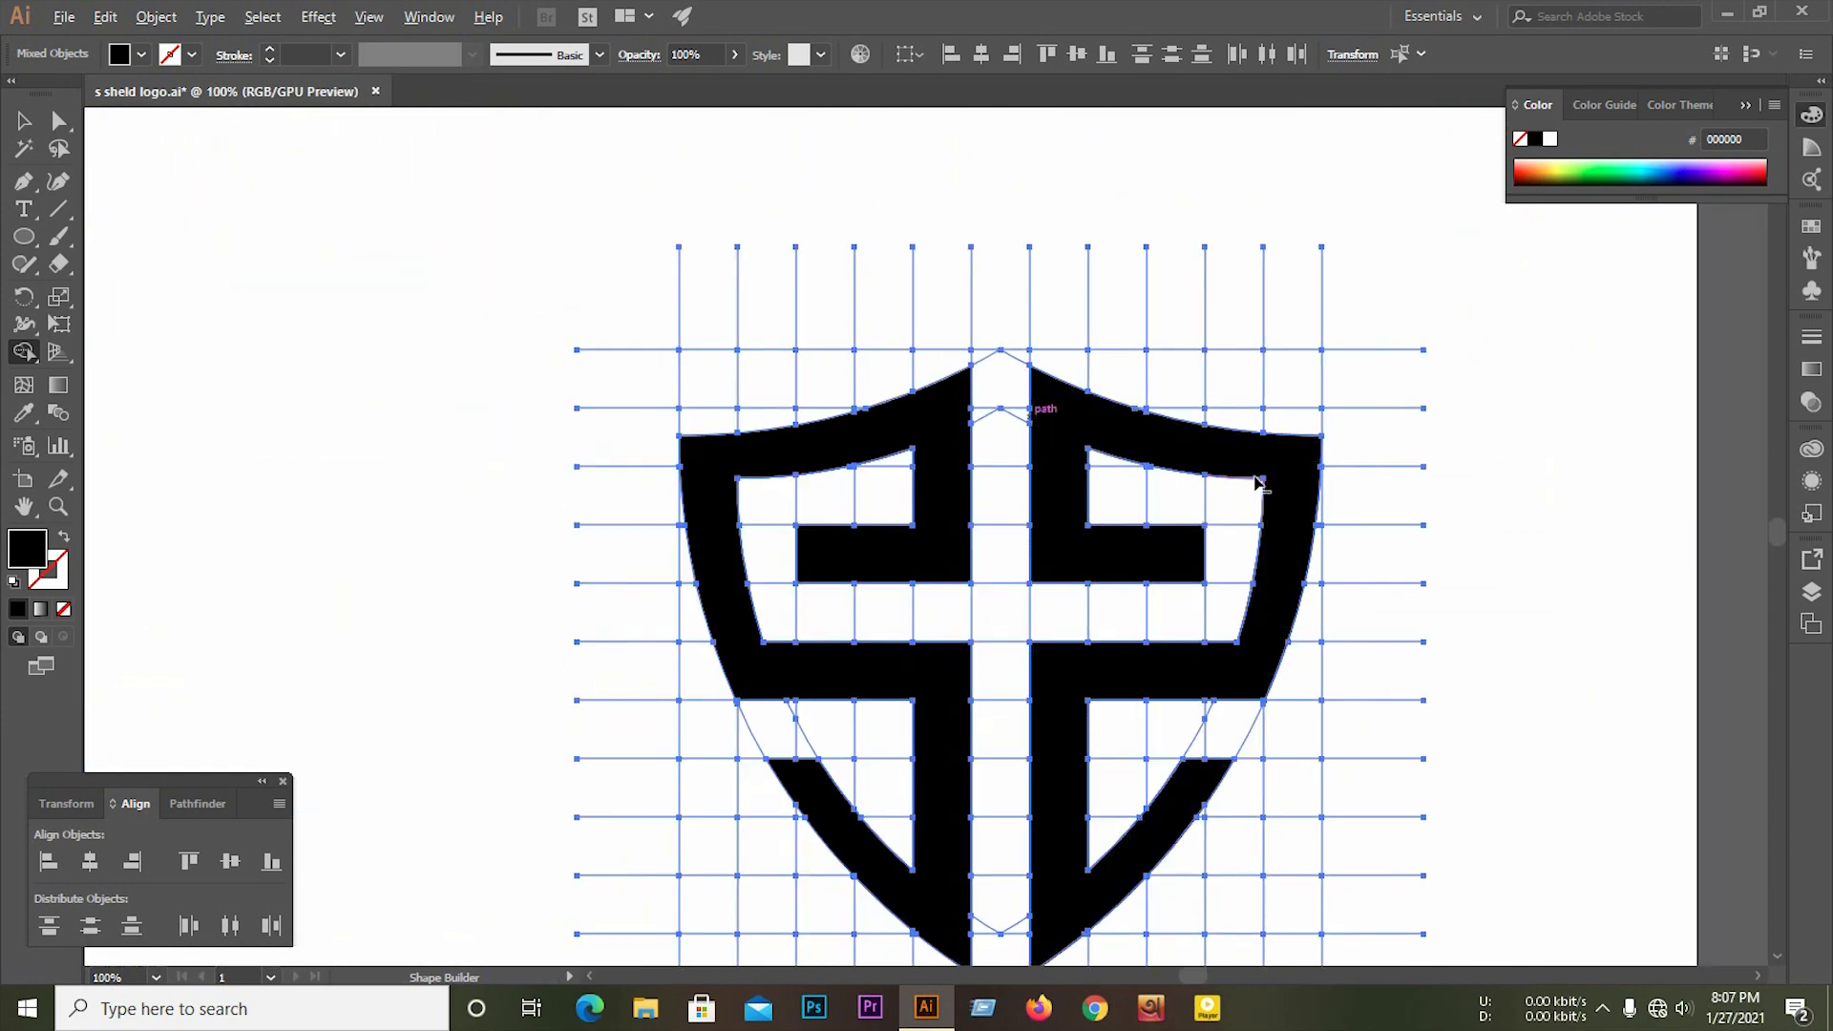
pyautogui.scroll(-1, 886, 511)
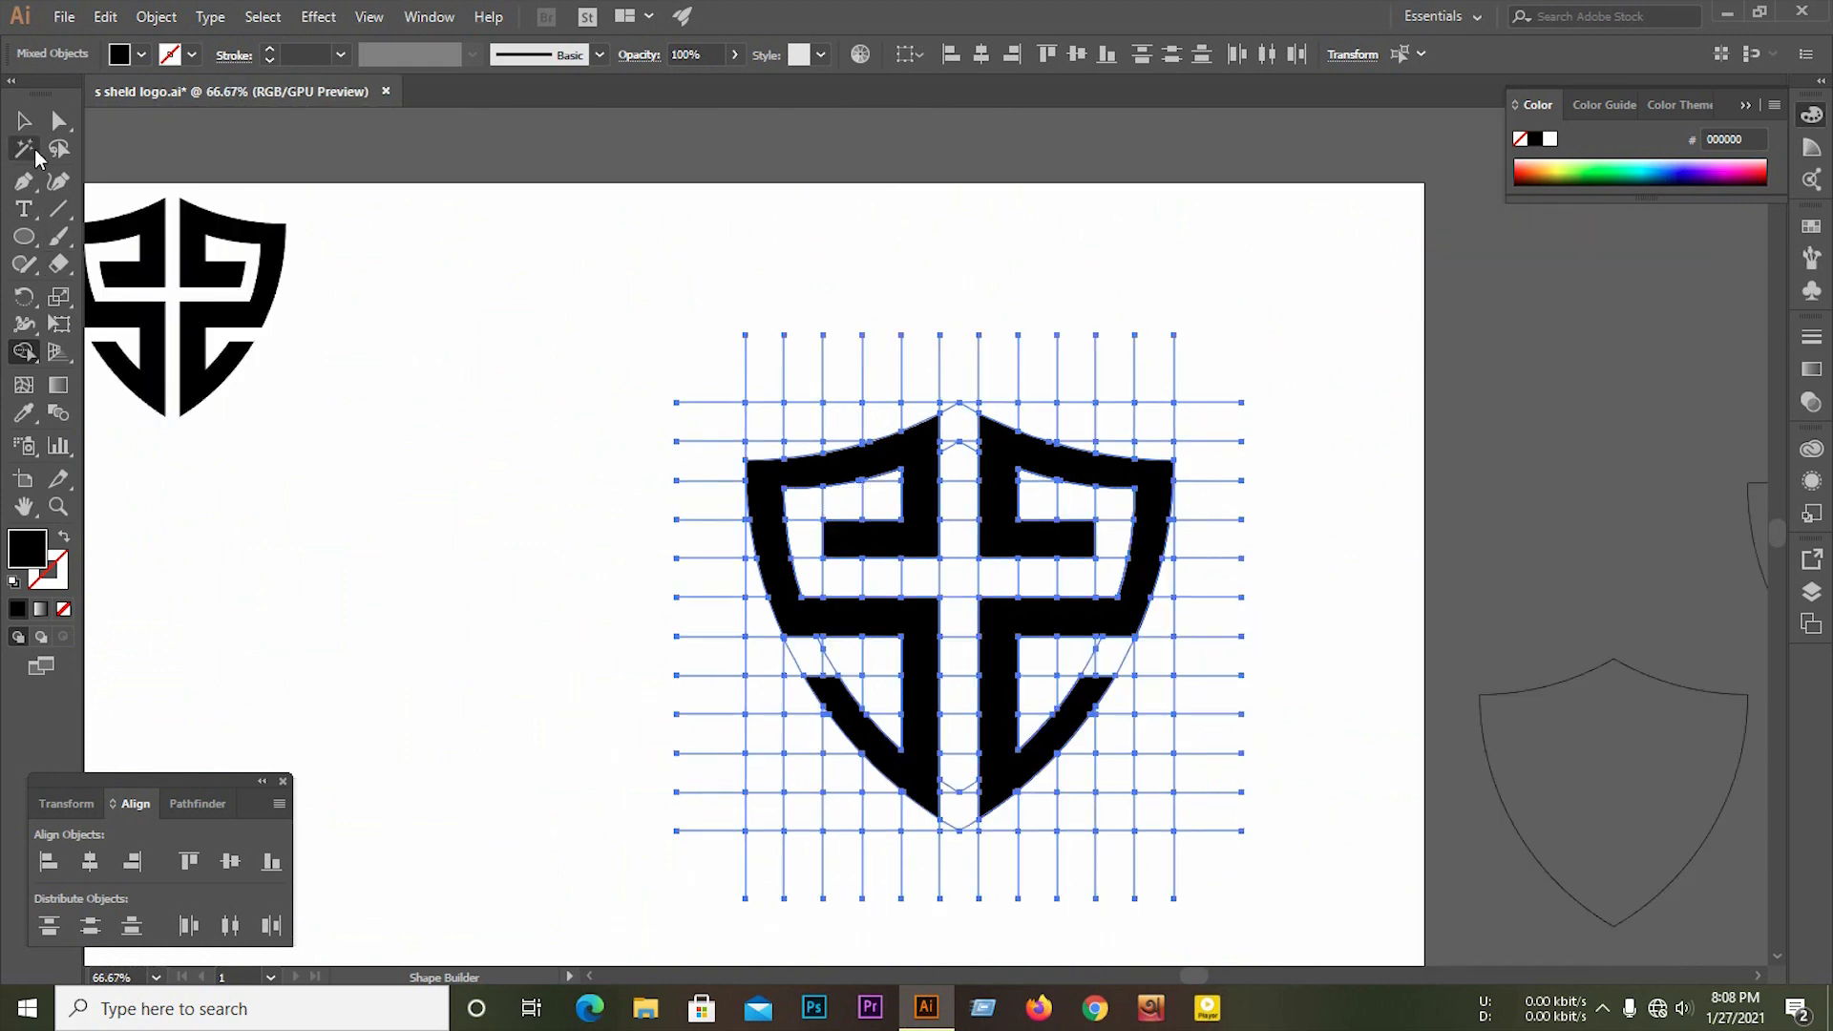
pyautogui.click(25, 123)
pyautogui.click(564, 339)
pyautogui.moveTo(704, 330); pyautogui.dragTo(1002, 647)
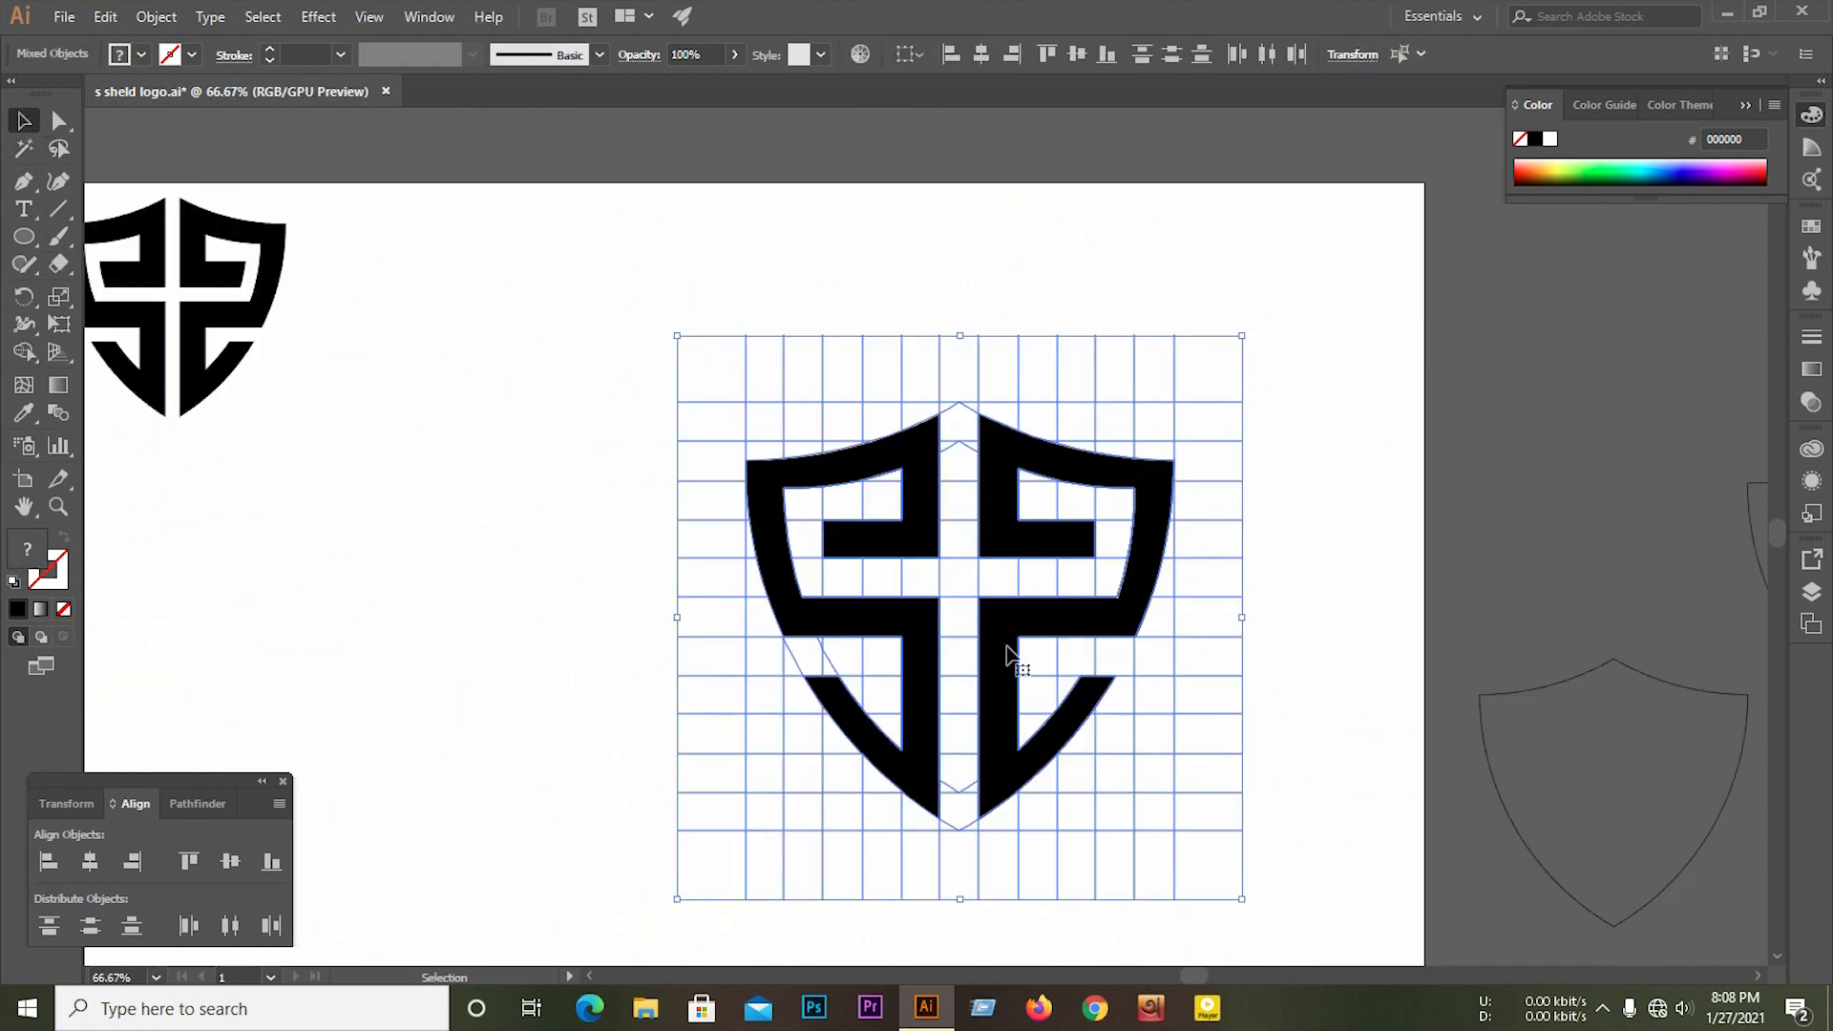
pyautogui.rightClick(1117, 436)
pyautogui.click(1305, 356)
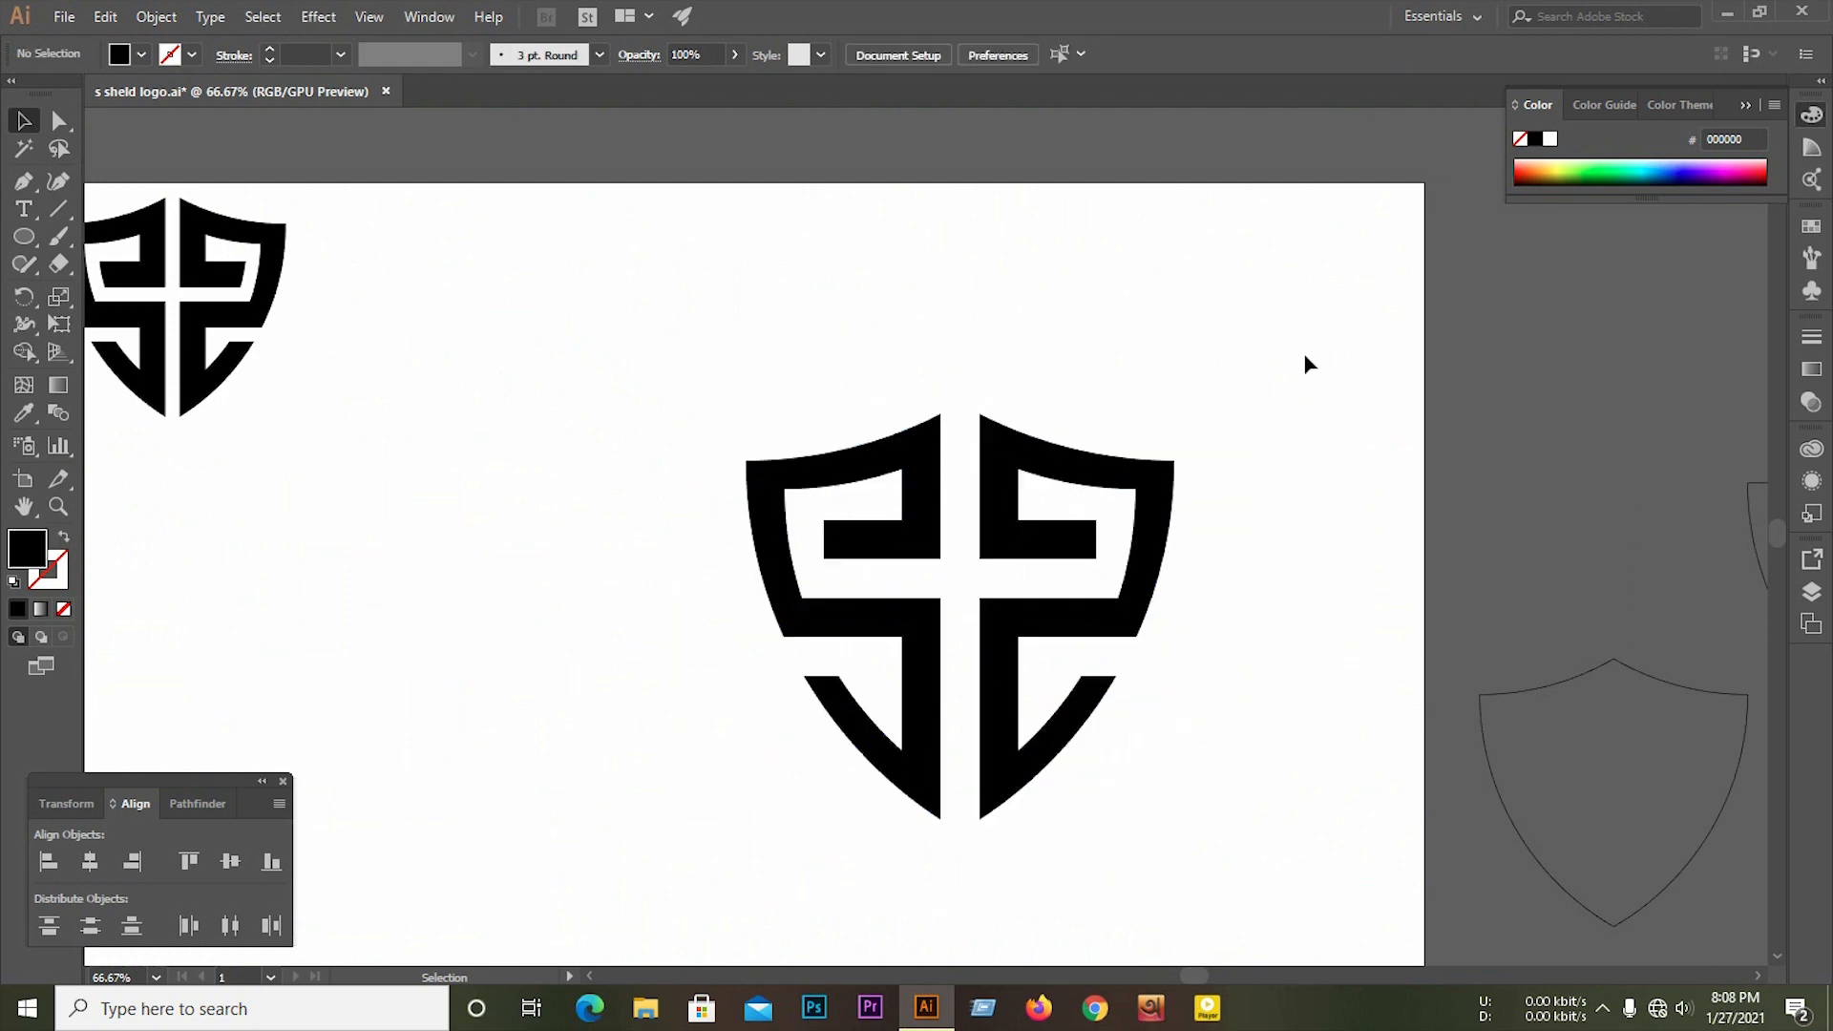
pyautogui.moveTo(1143, 336); pyautogui.dragTo(1214, 488)
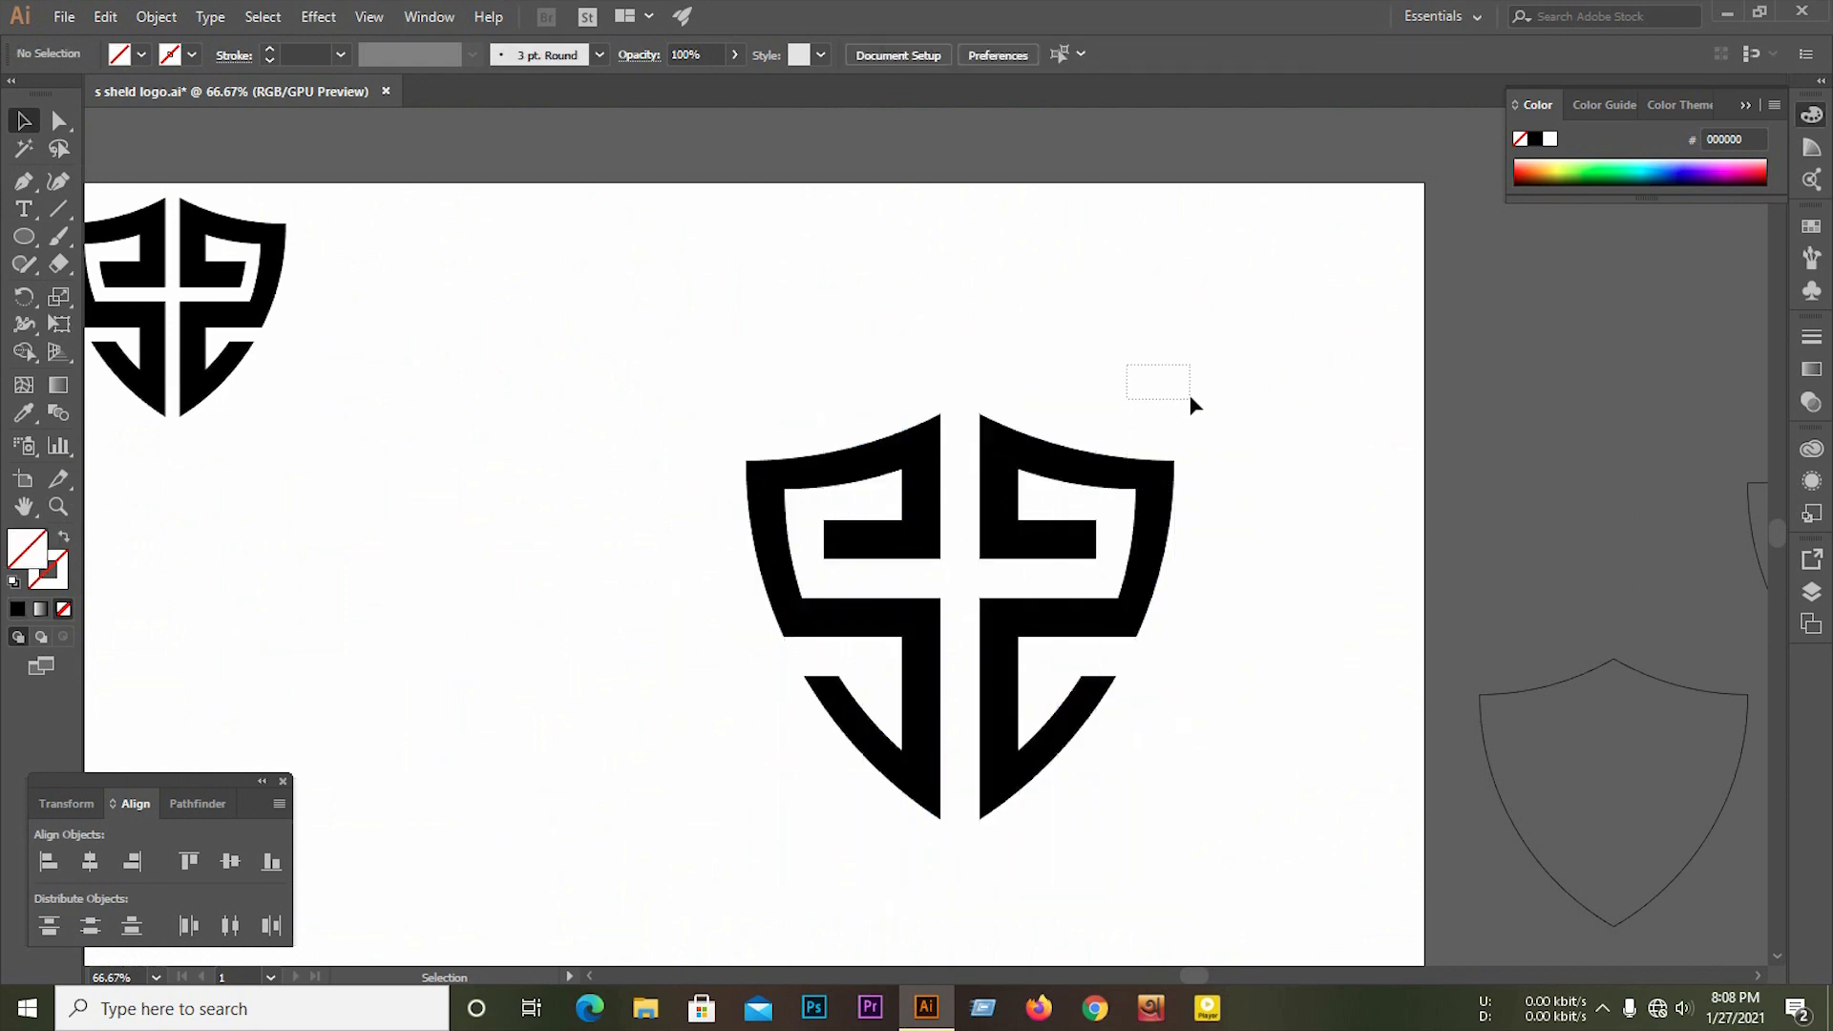
# Step: Undo the deletion of the group holding the horizontal grid lines and S shapes, and ungroup it
pyautogui.moveTo(1242, 420); pyautogui.dragTo(1245, 420)
pyautogui.press('Delete')
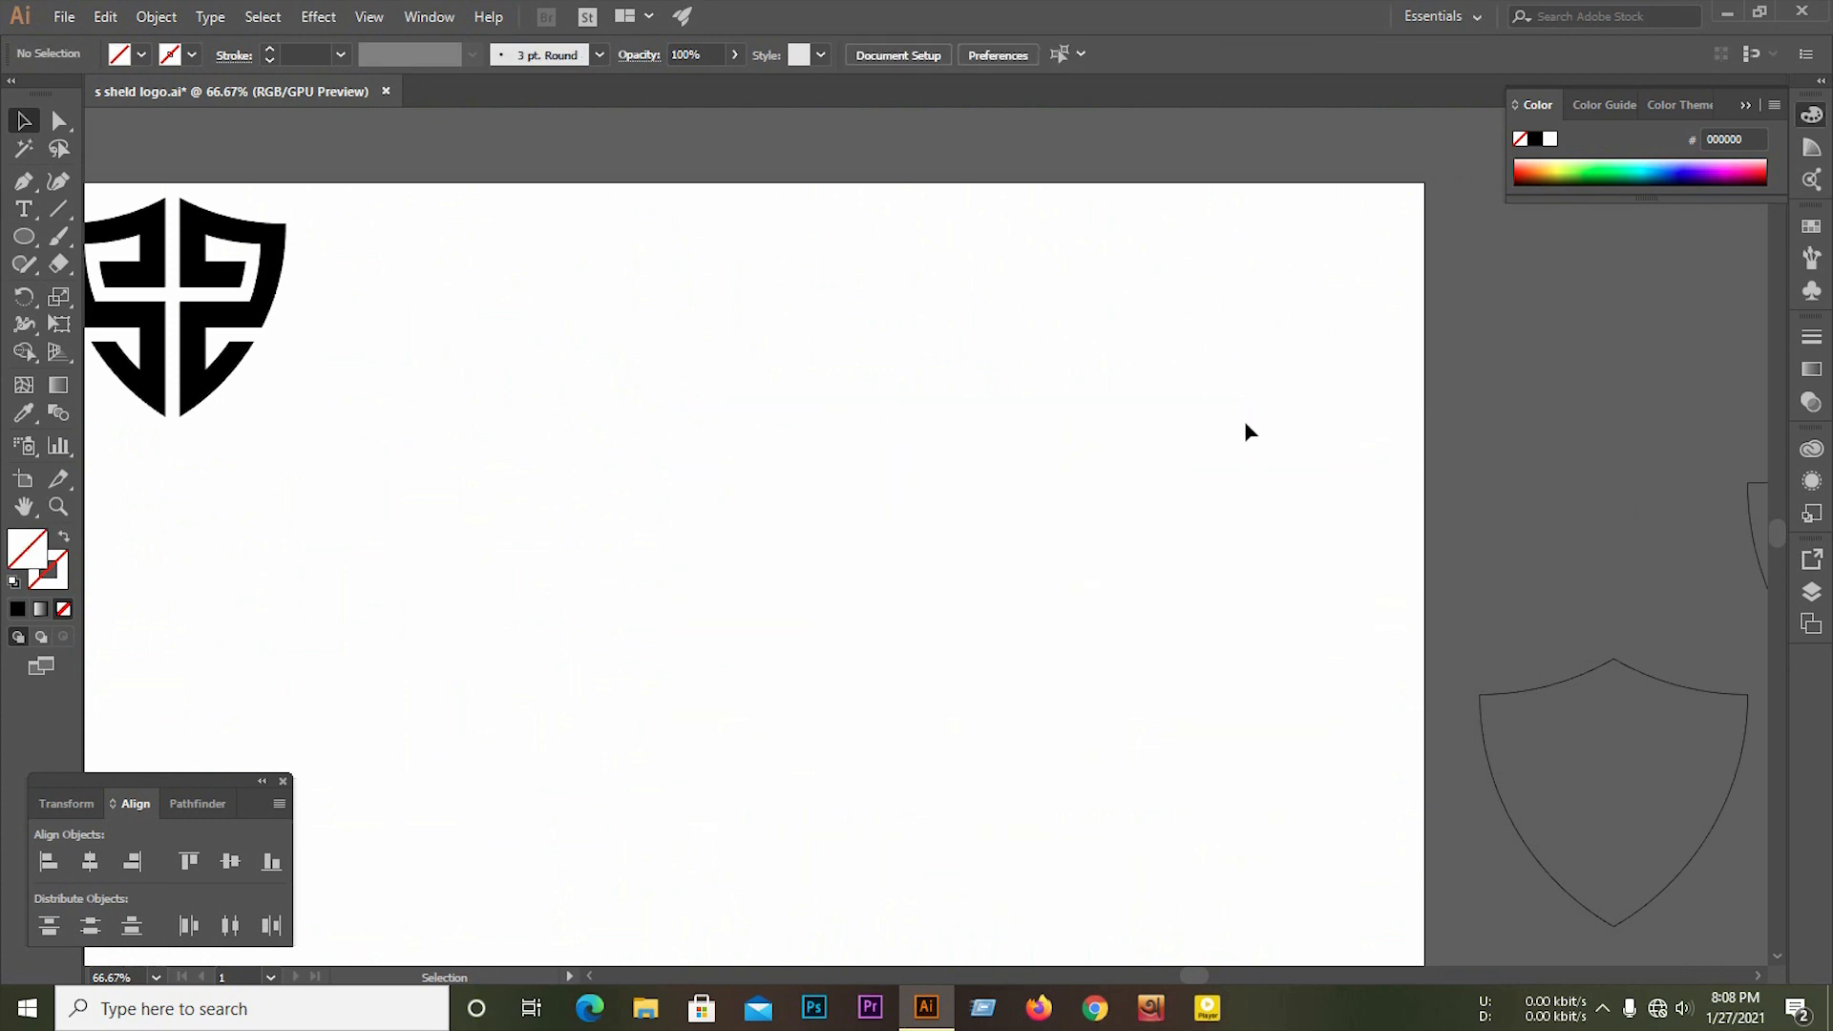
pyautogui.hotkey('ctrl', 'z')
pyautogui.rightClick(1210, 435)
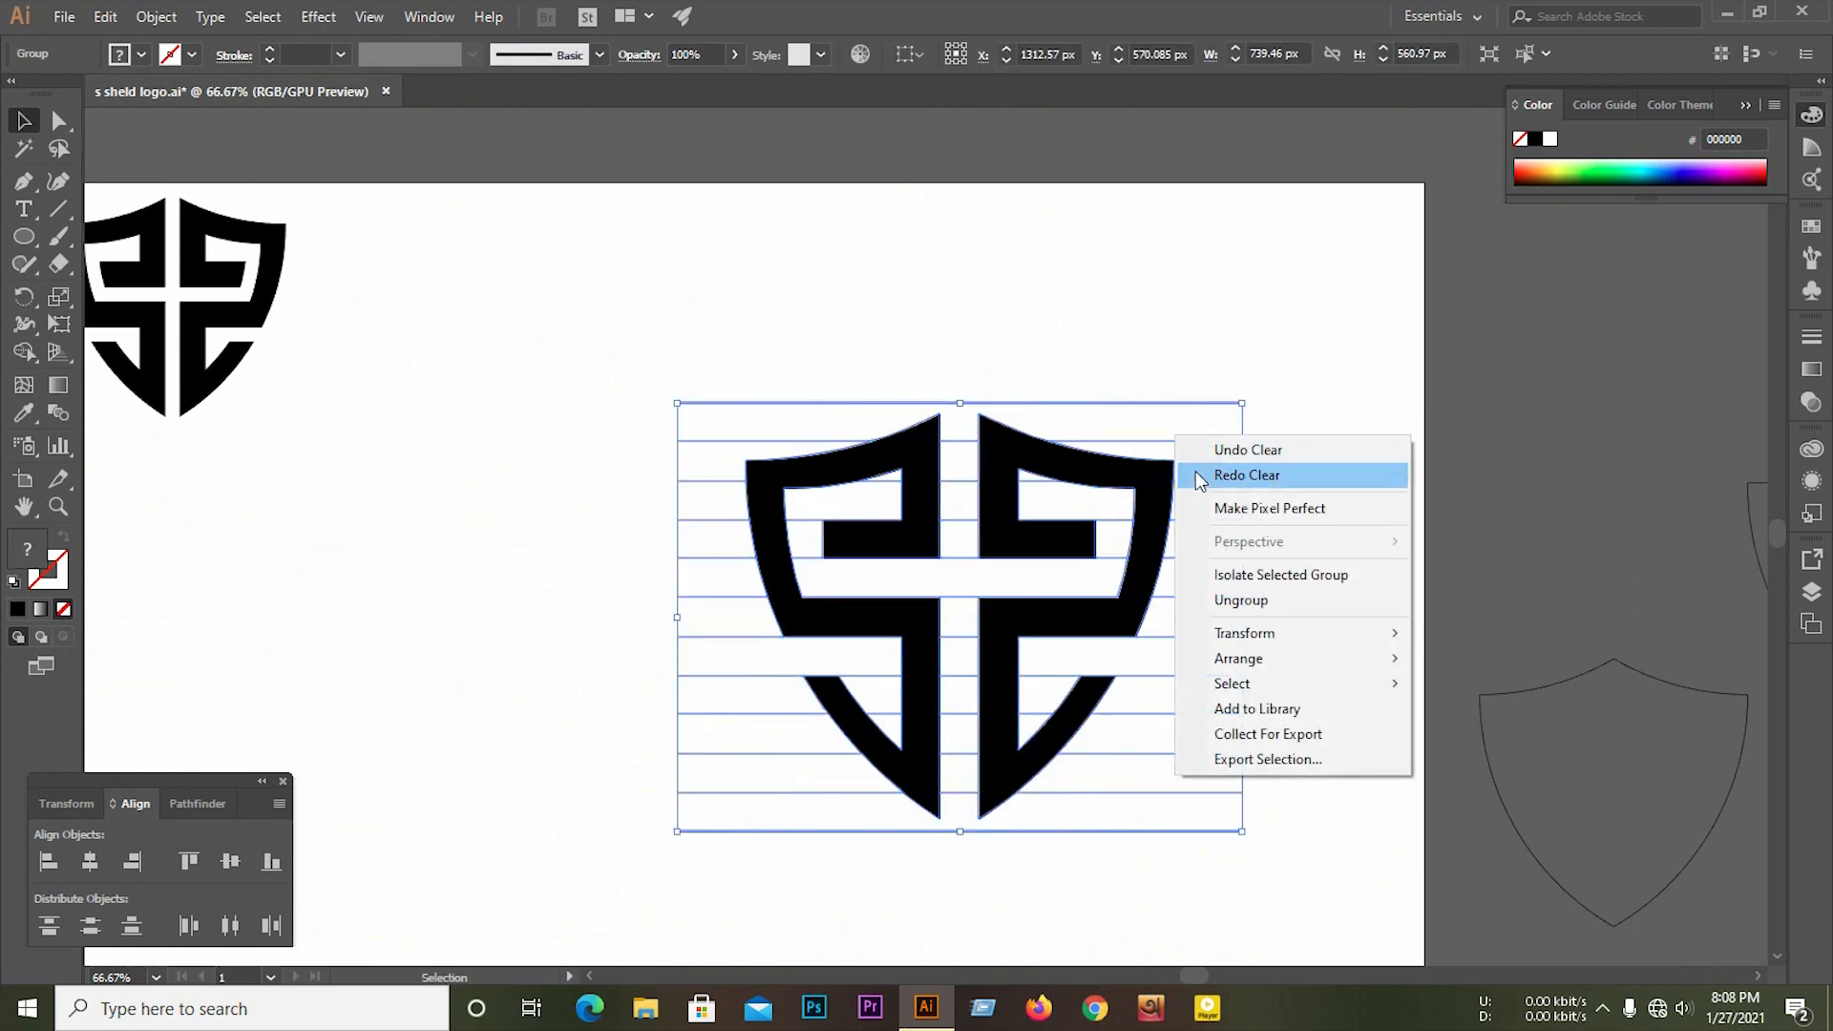
pyautogui.click(1245, 599)
# Step: Delete the ends of the horizontal grid lines sticking out on the right side of the shield
pyautogui.click(1223, 346)
pyautogui.moveTo(1213, 321); pyautogui.dragTo(1245, 672)
pyautogui.press('Delete')
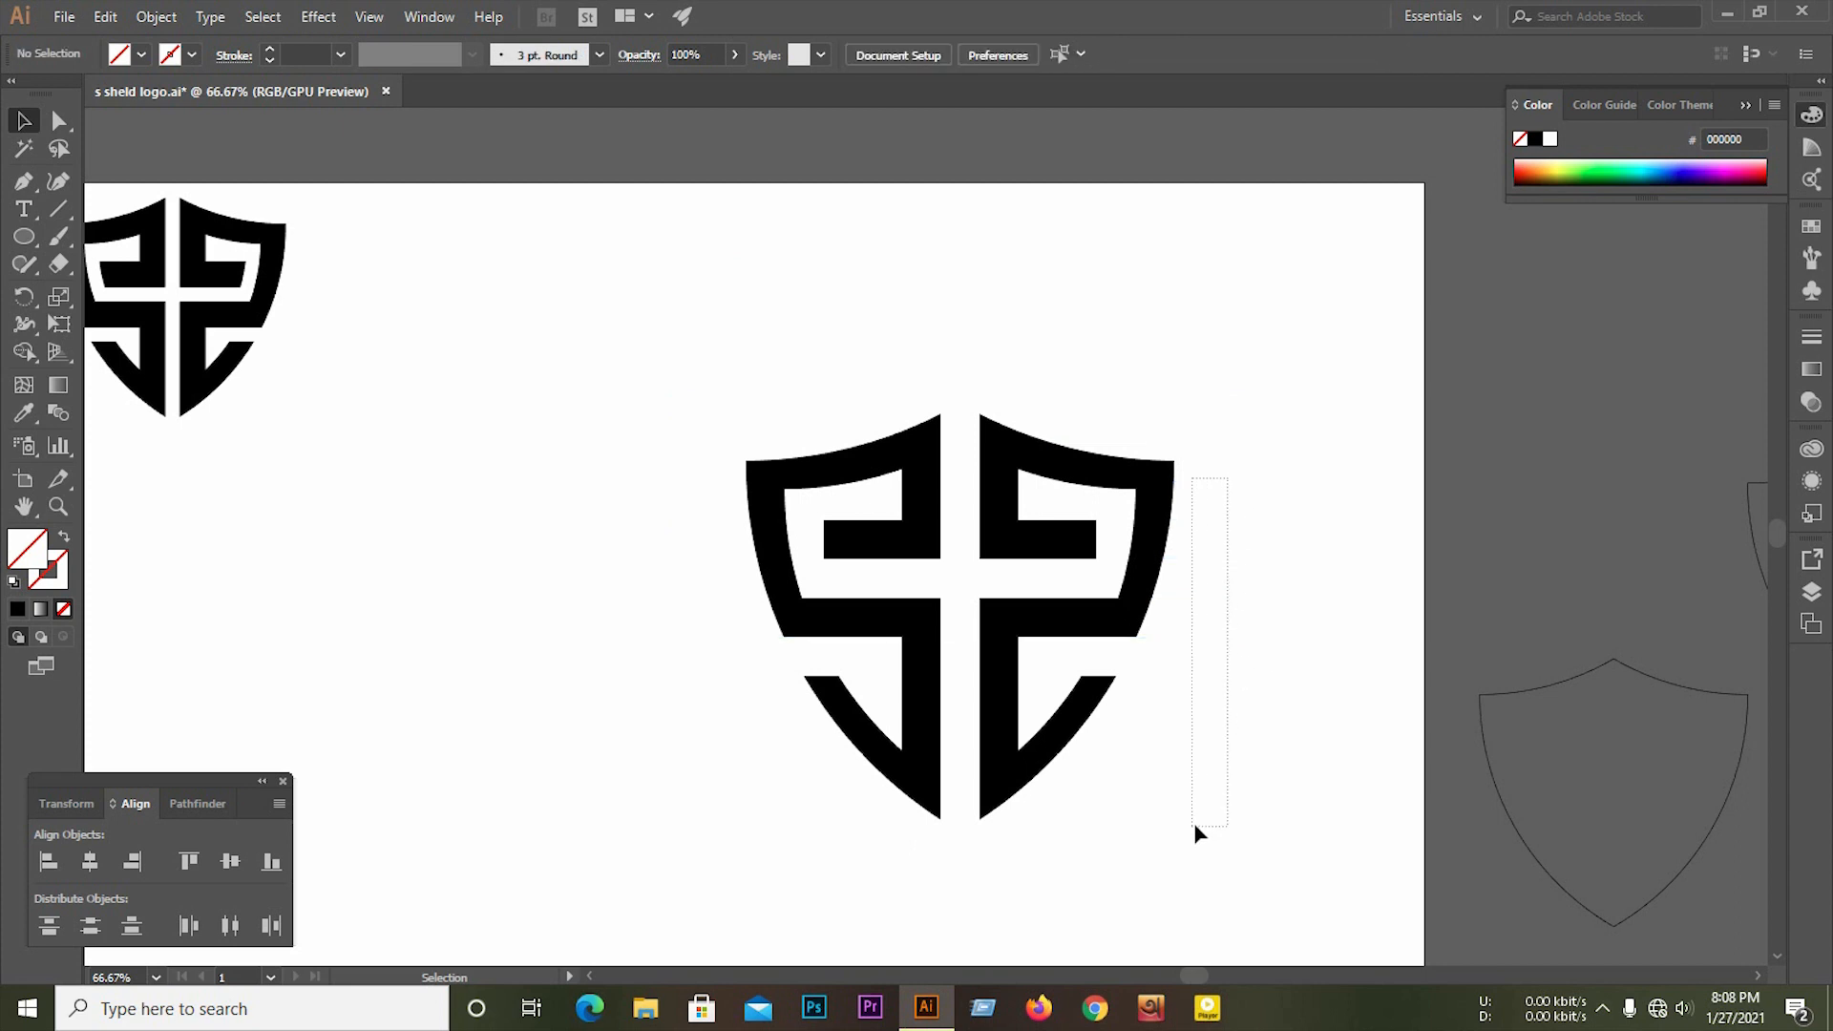
pyautogui.moveTo(1223, 853); pyautogui.dragTo(1222, 856)
pyautogui.press('Delete')
# Step: Try to delete all unfilled construction paths at once by selecting them with the Magic Wand
pyautogui.moveTo(668, 392); pyautogui.dragTo(1072, 761)
pyautogui.hotkey('ctrl', '=')
pyautogui.hotkey('ctrl', '=')
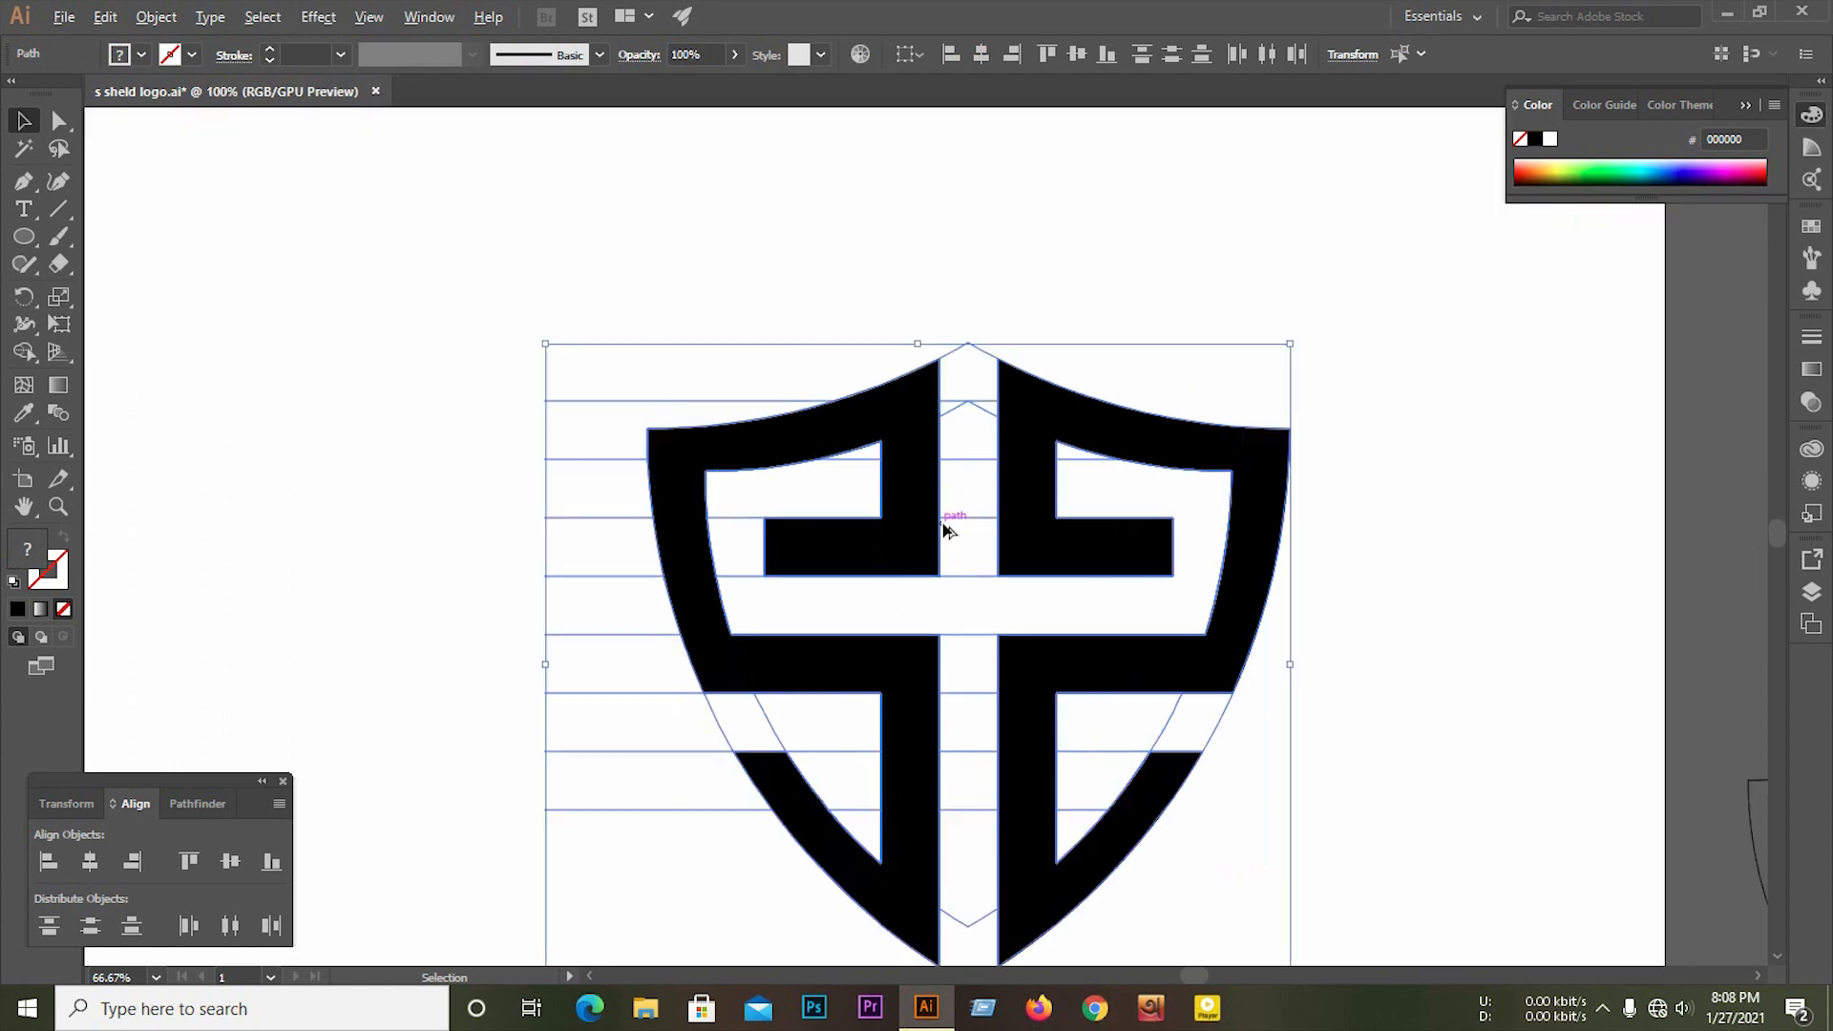
pyautogui.moveTo(158, 265); pyautogui.dragTo(964, 802)
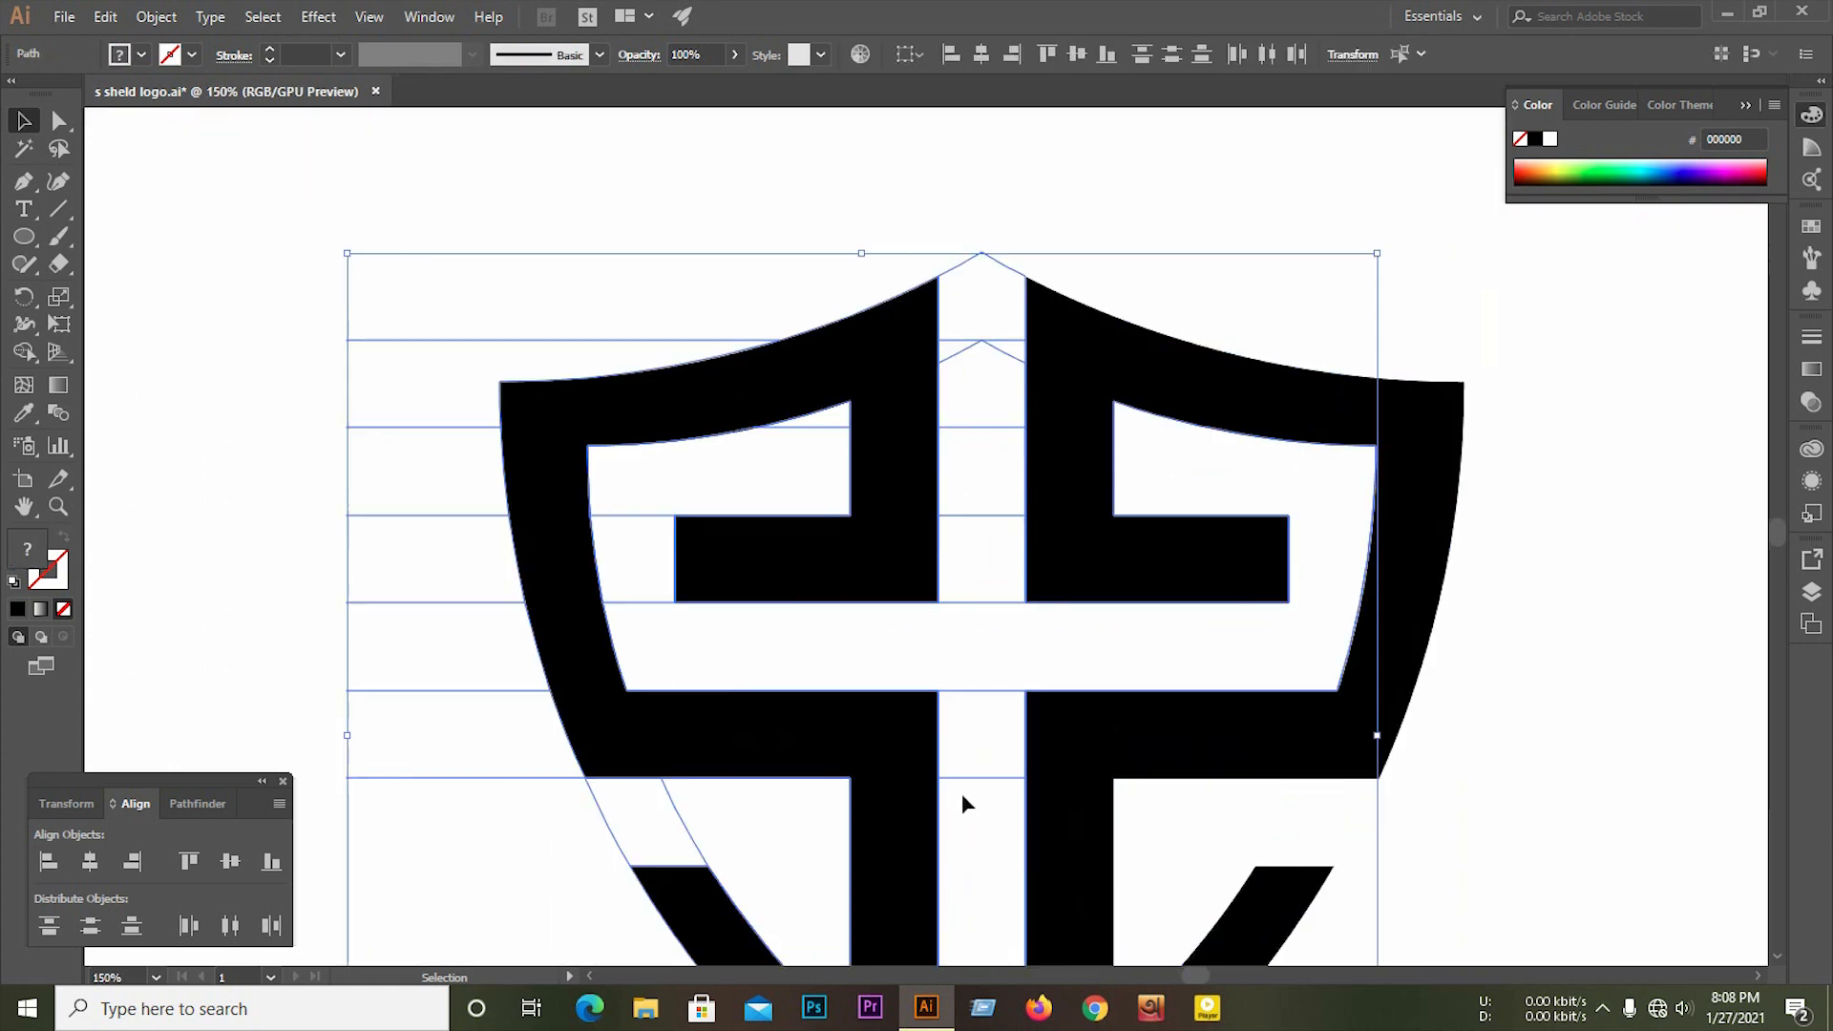
pyautogui.click(23, 148)
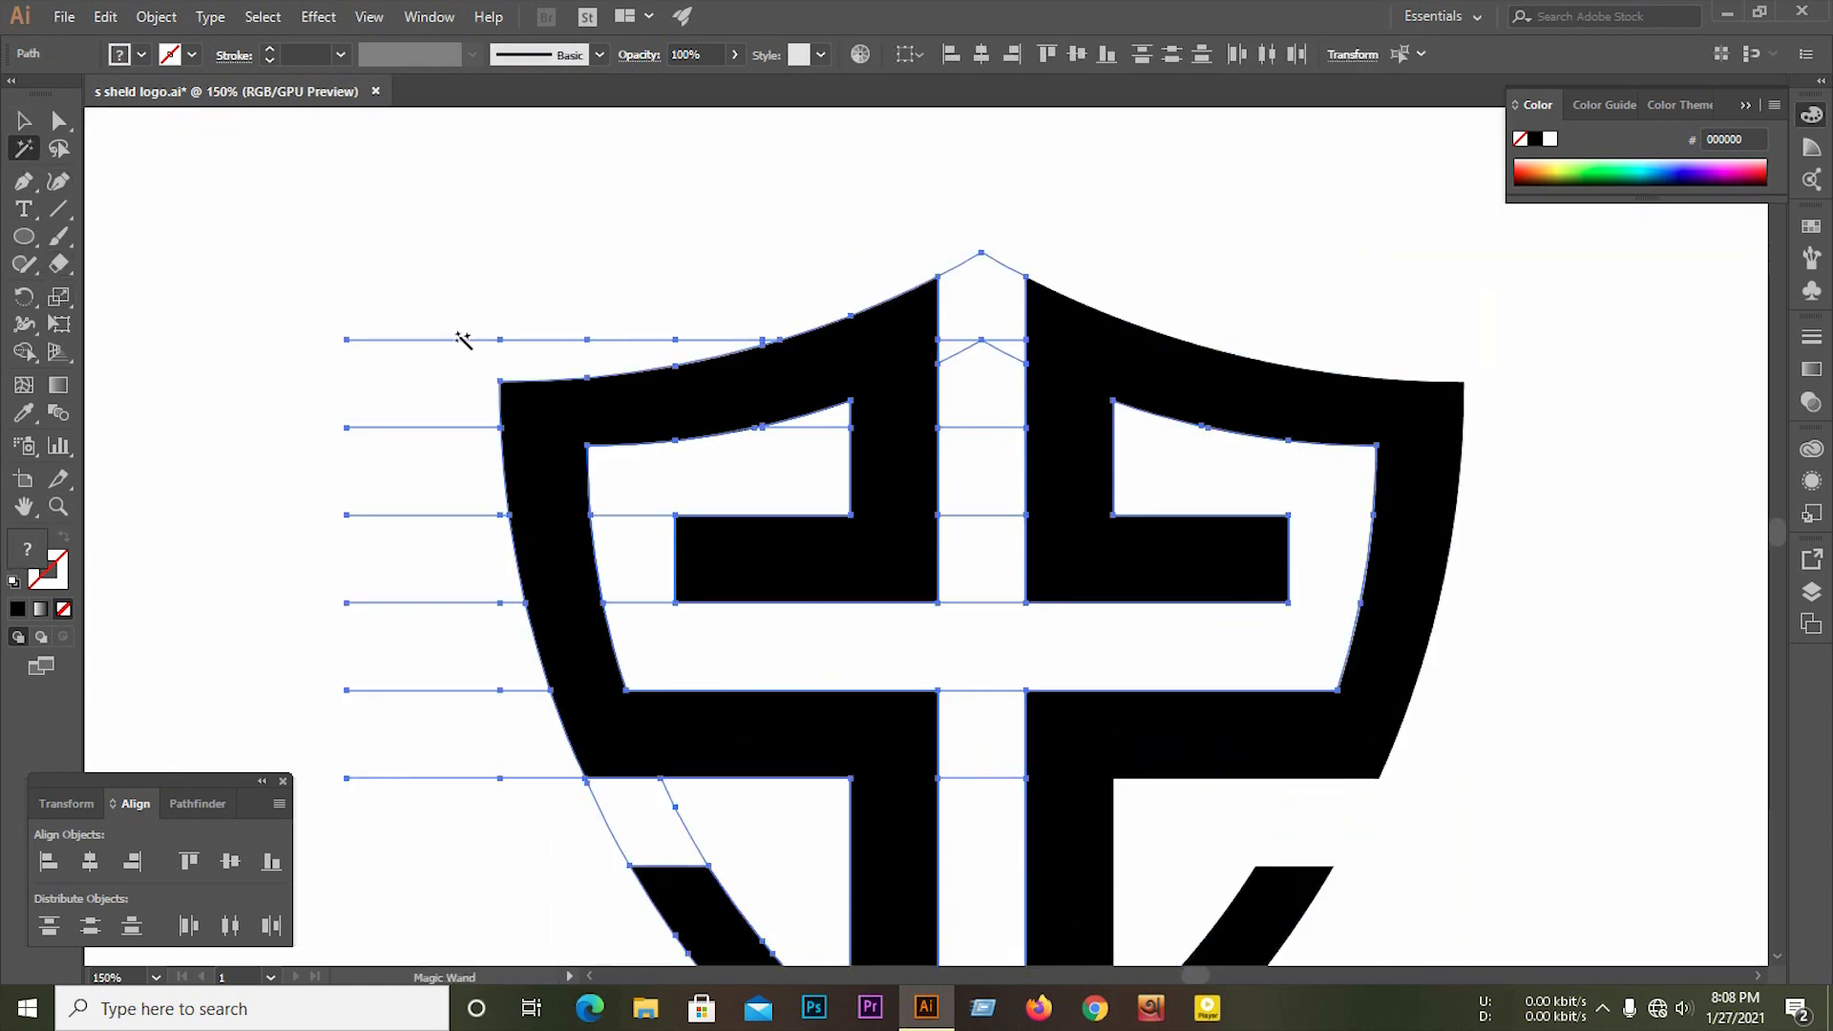
pyautogui.click(461, 341)
pyautogui.click(463, 340)
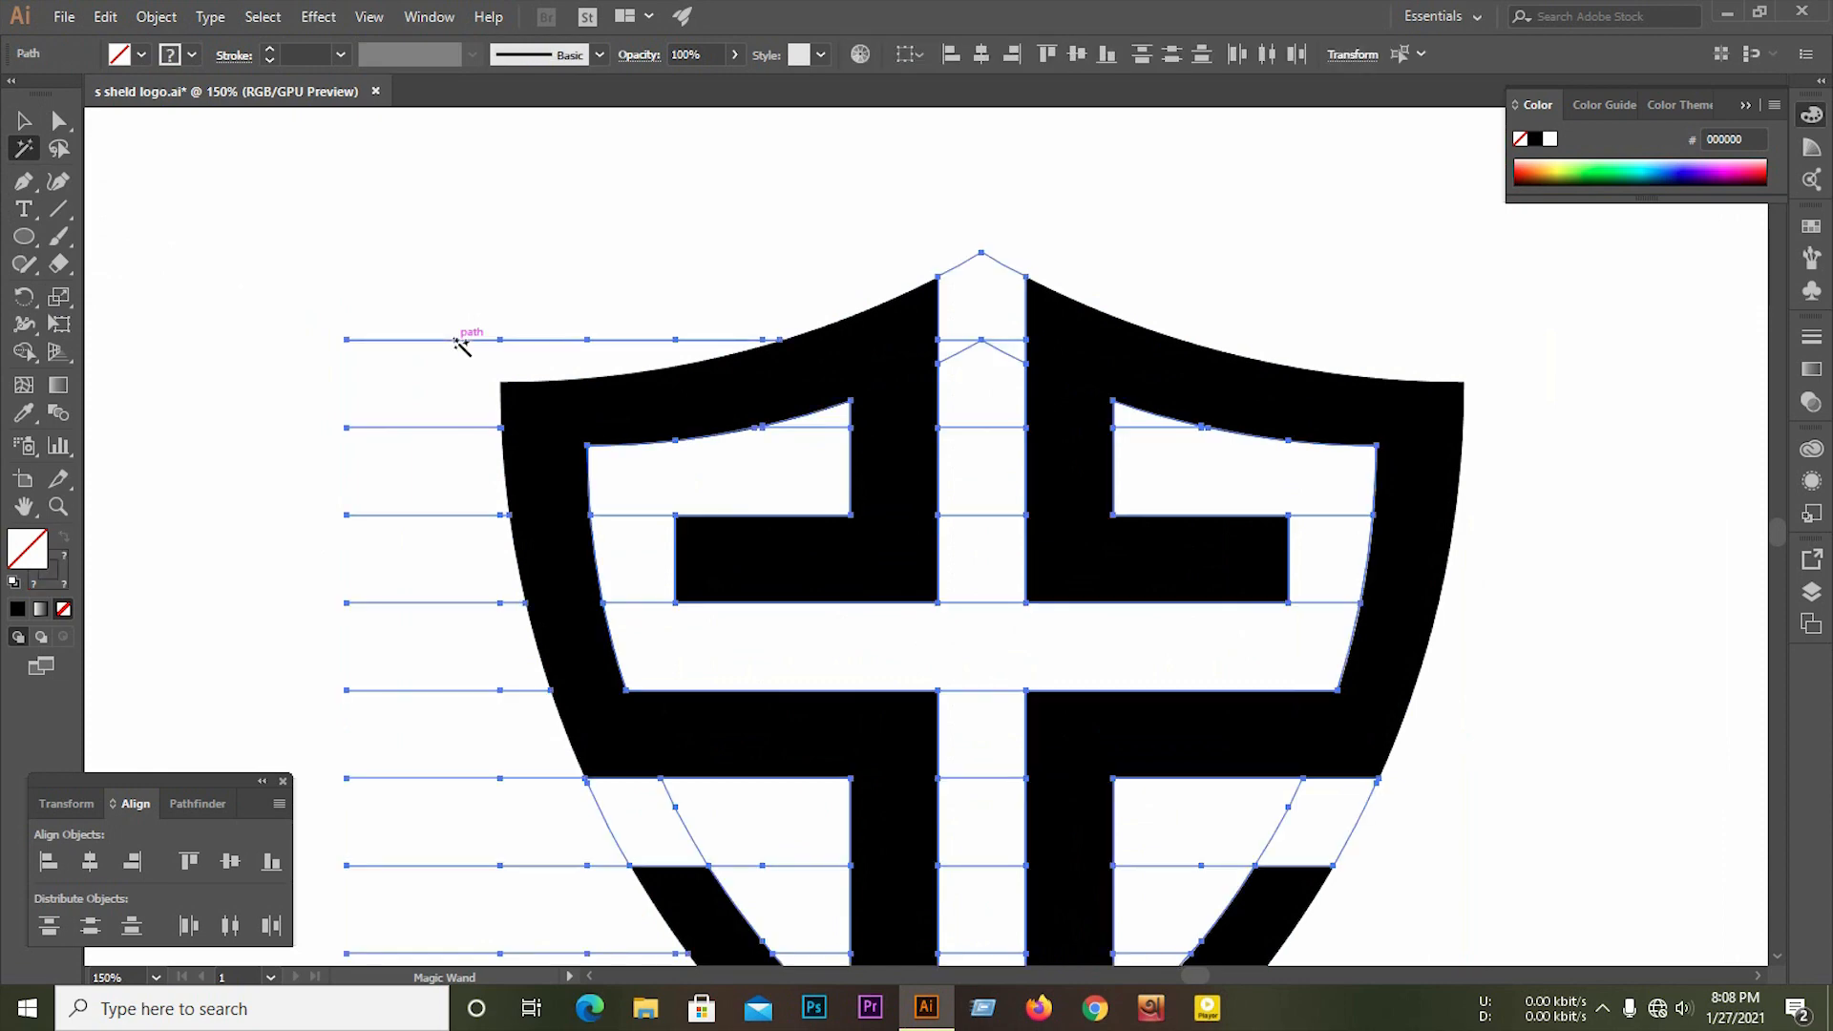
pyautogui.press('Delete')
pyautogui.scroll(-4, 884, 598)
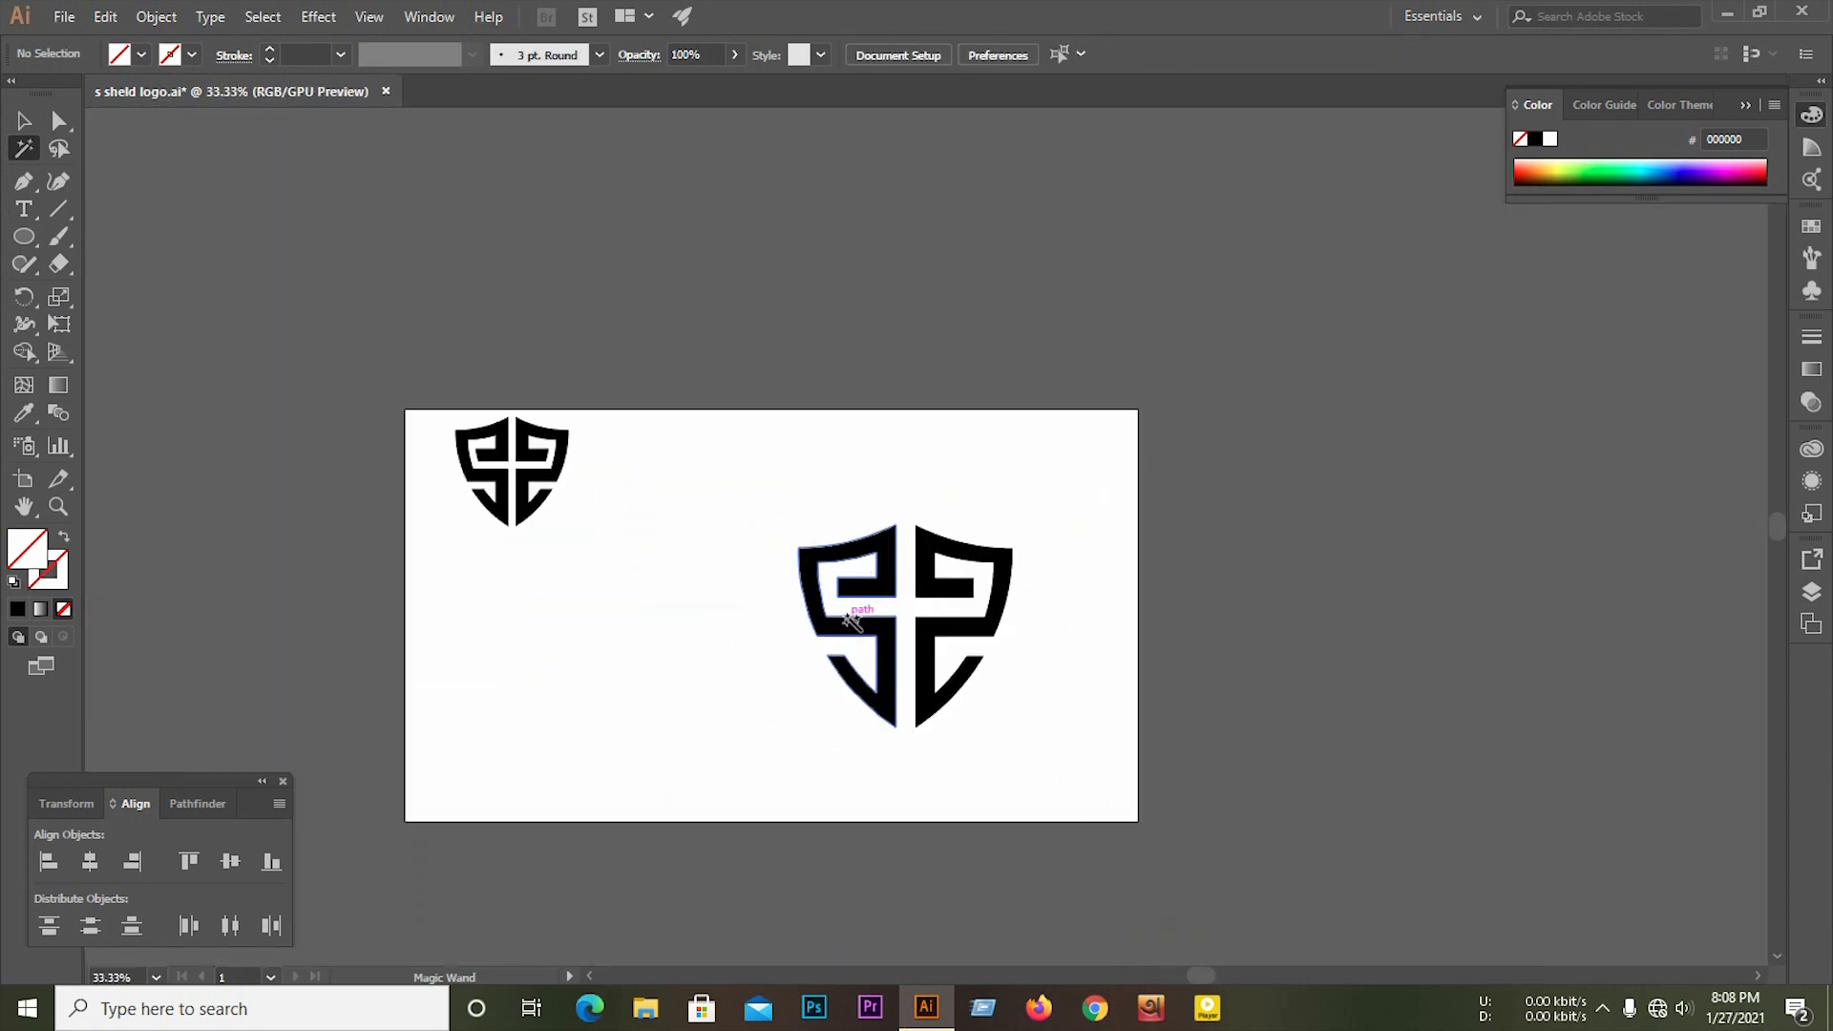
pyautogui.click(949, 696)
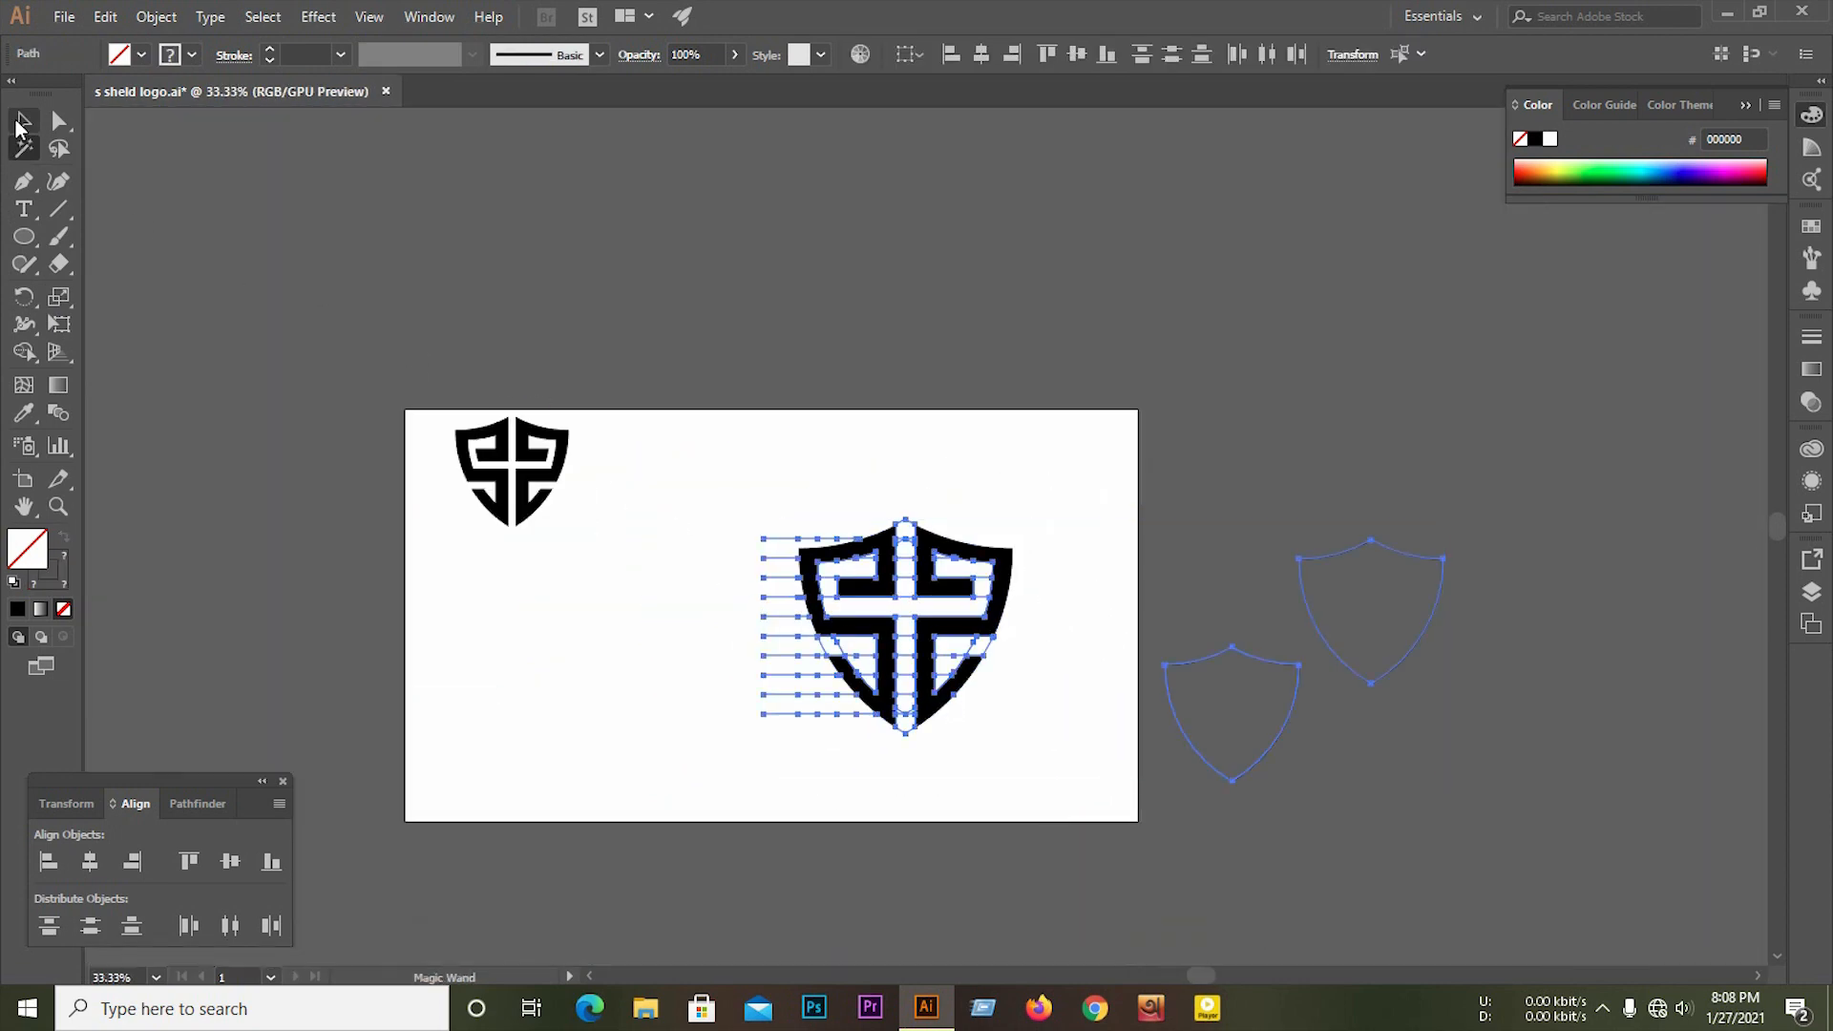
pyautogui.click(21, 124)
pyautogui.click(839, 519)
# Step: Move a spare shield outline from outside the artboard to the left of the logo and enlarge it proportionally to about 505 px
pyautogui.scroll(2, 843, 525)
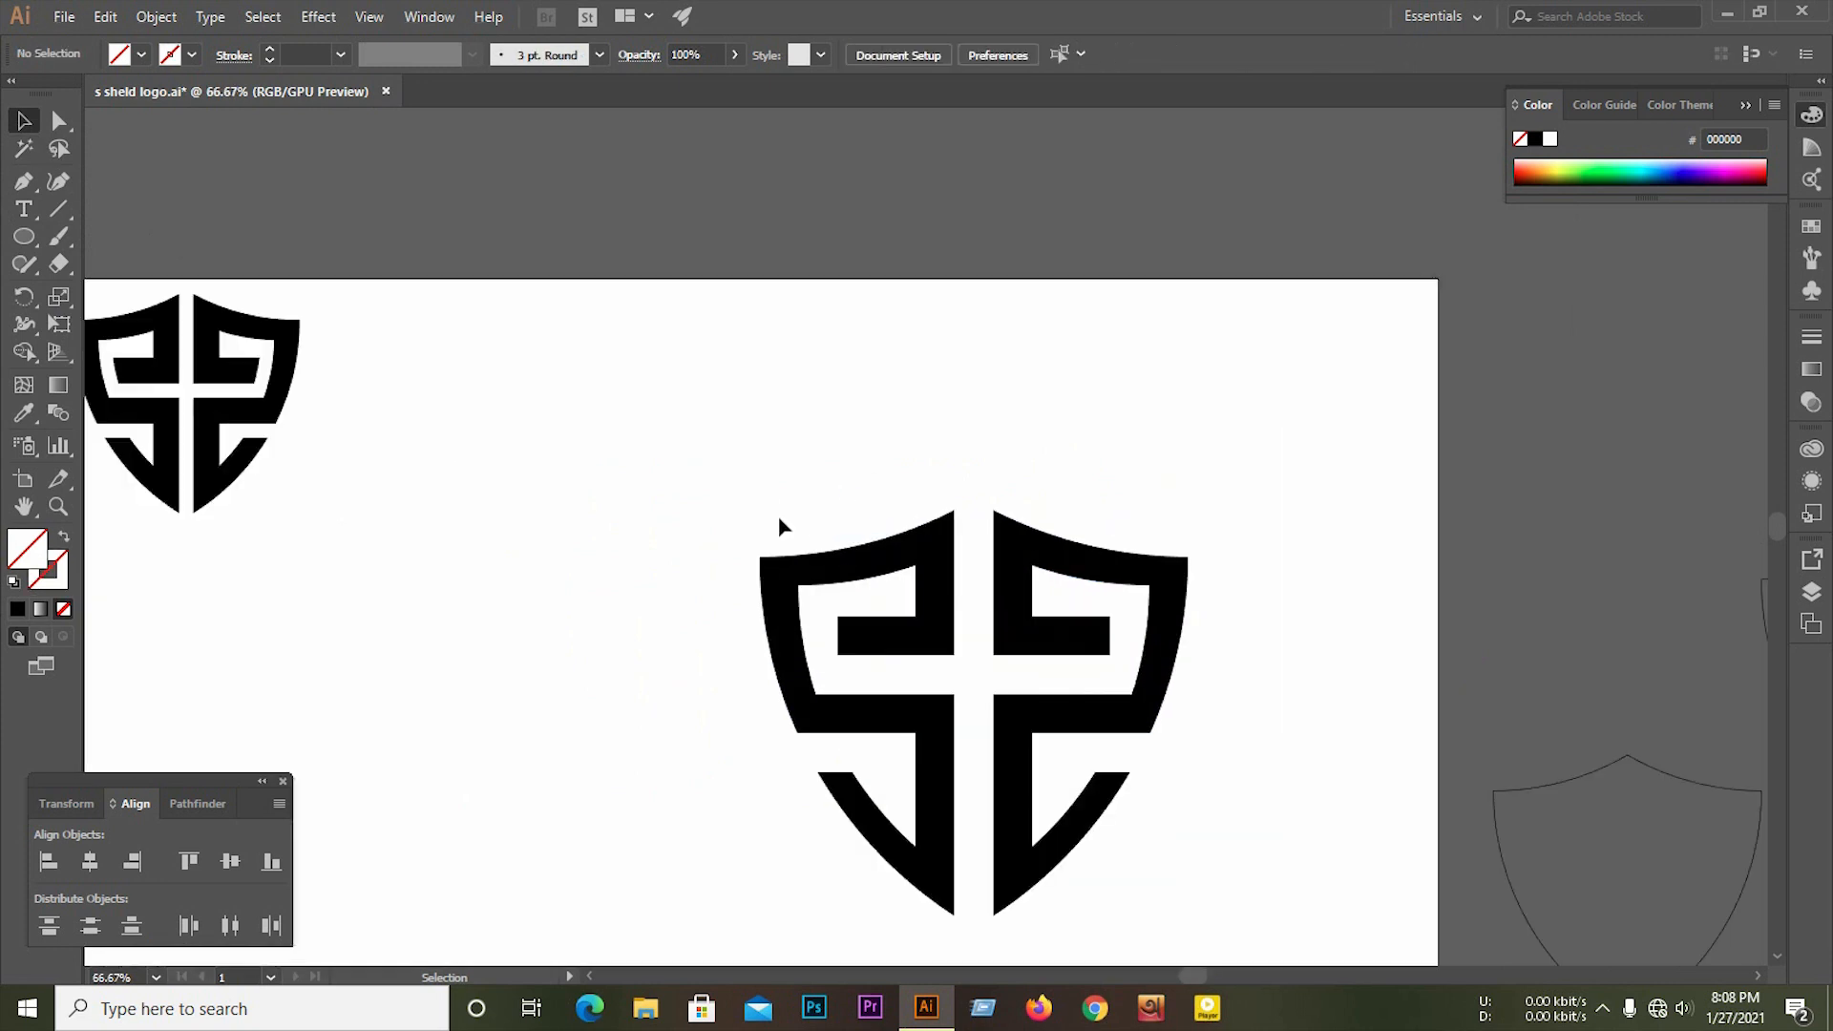
pyautogui.scroll(-1, 779, 522)
pyautogui.moveTo(1392, 711); pyautogui.dragTo(499, 507)
pyautogui.scroll(1, 424, 655)
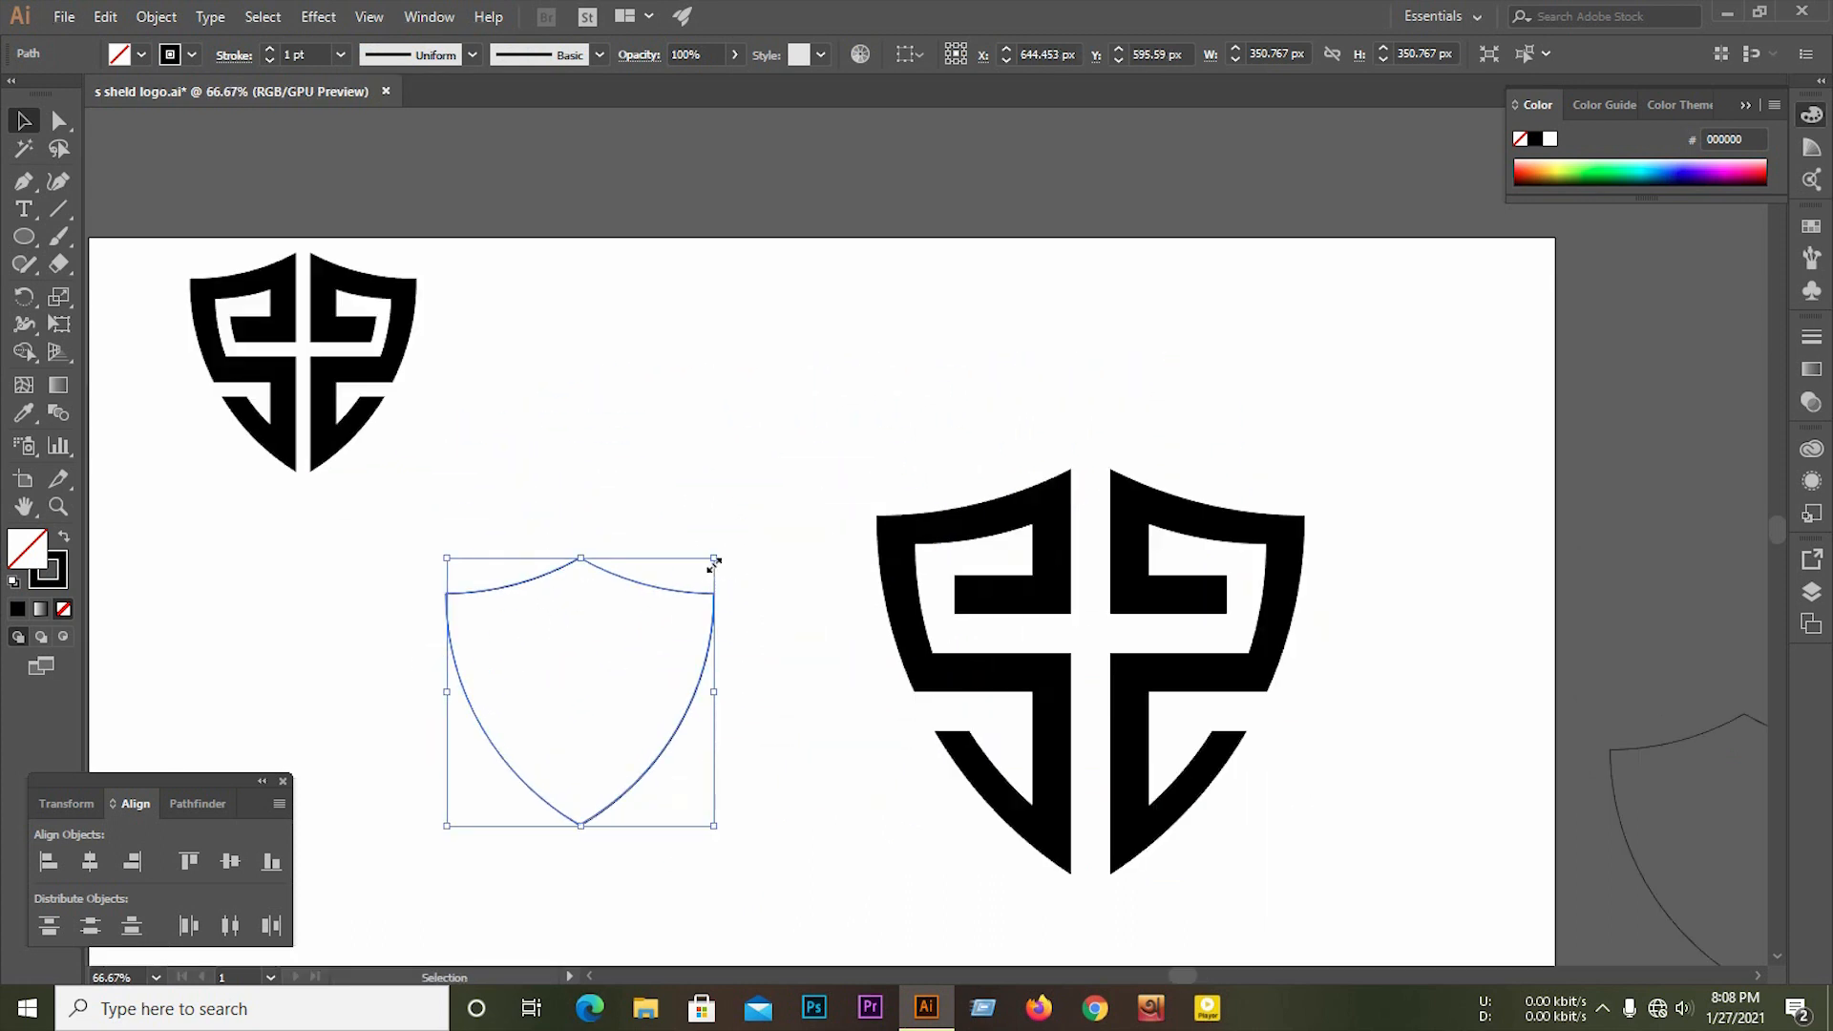
pyautogui.moveTo(714, 561); pyautogui.dragTo(773, 498)
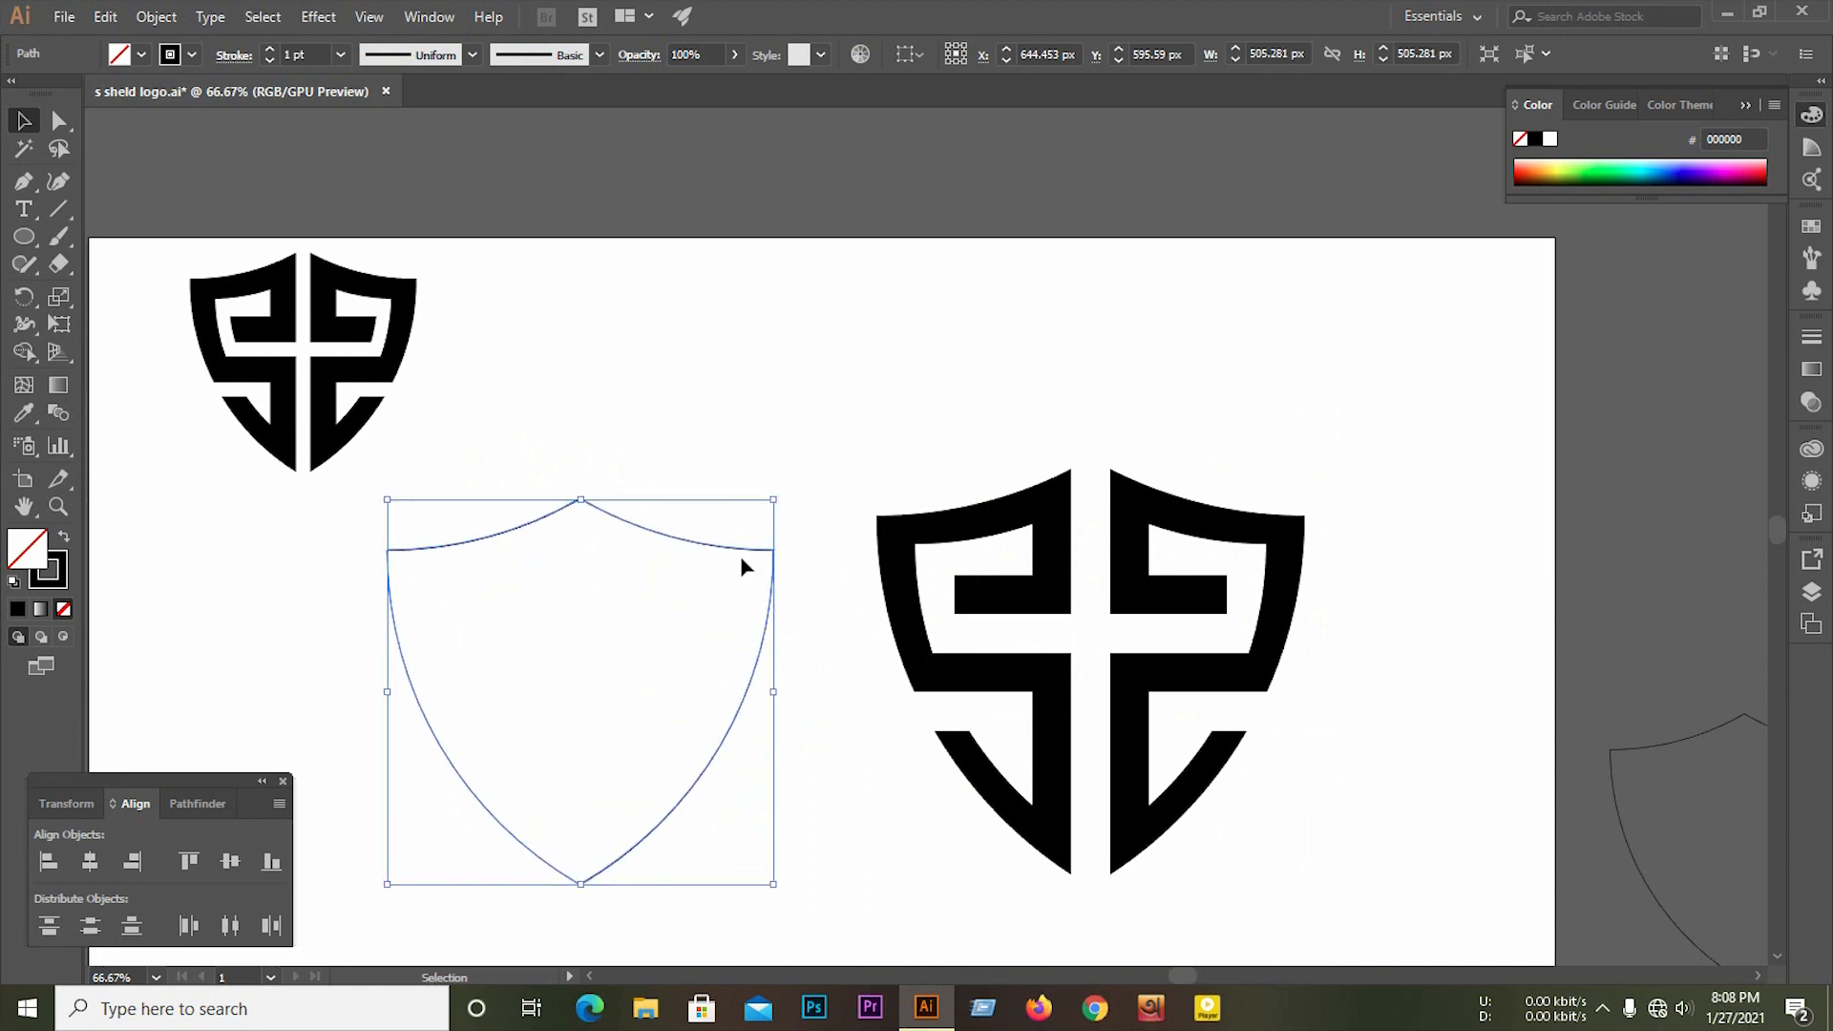
# Step: Set the enlarged shield outline's stroke weight to 13 pt
pyautogui.click(269, 50)
pyautogui.click(269, 49)
pyautogui.click(269, 50)
pyautogui.click(269, 50)
pyautogui.click(270, 50)
pyautogui.click(269, 50)
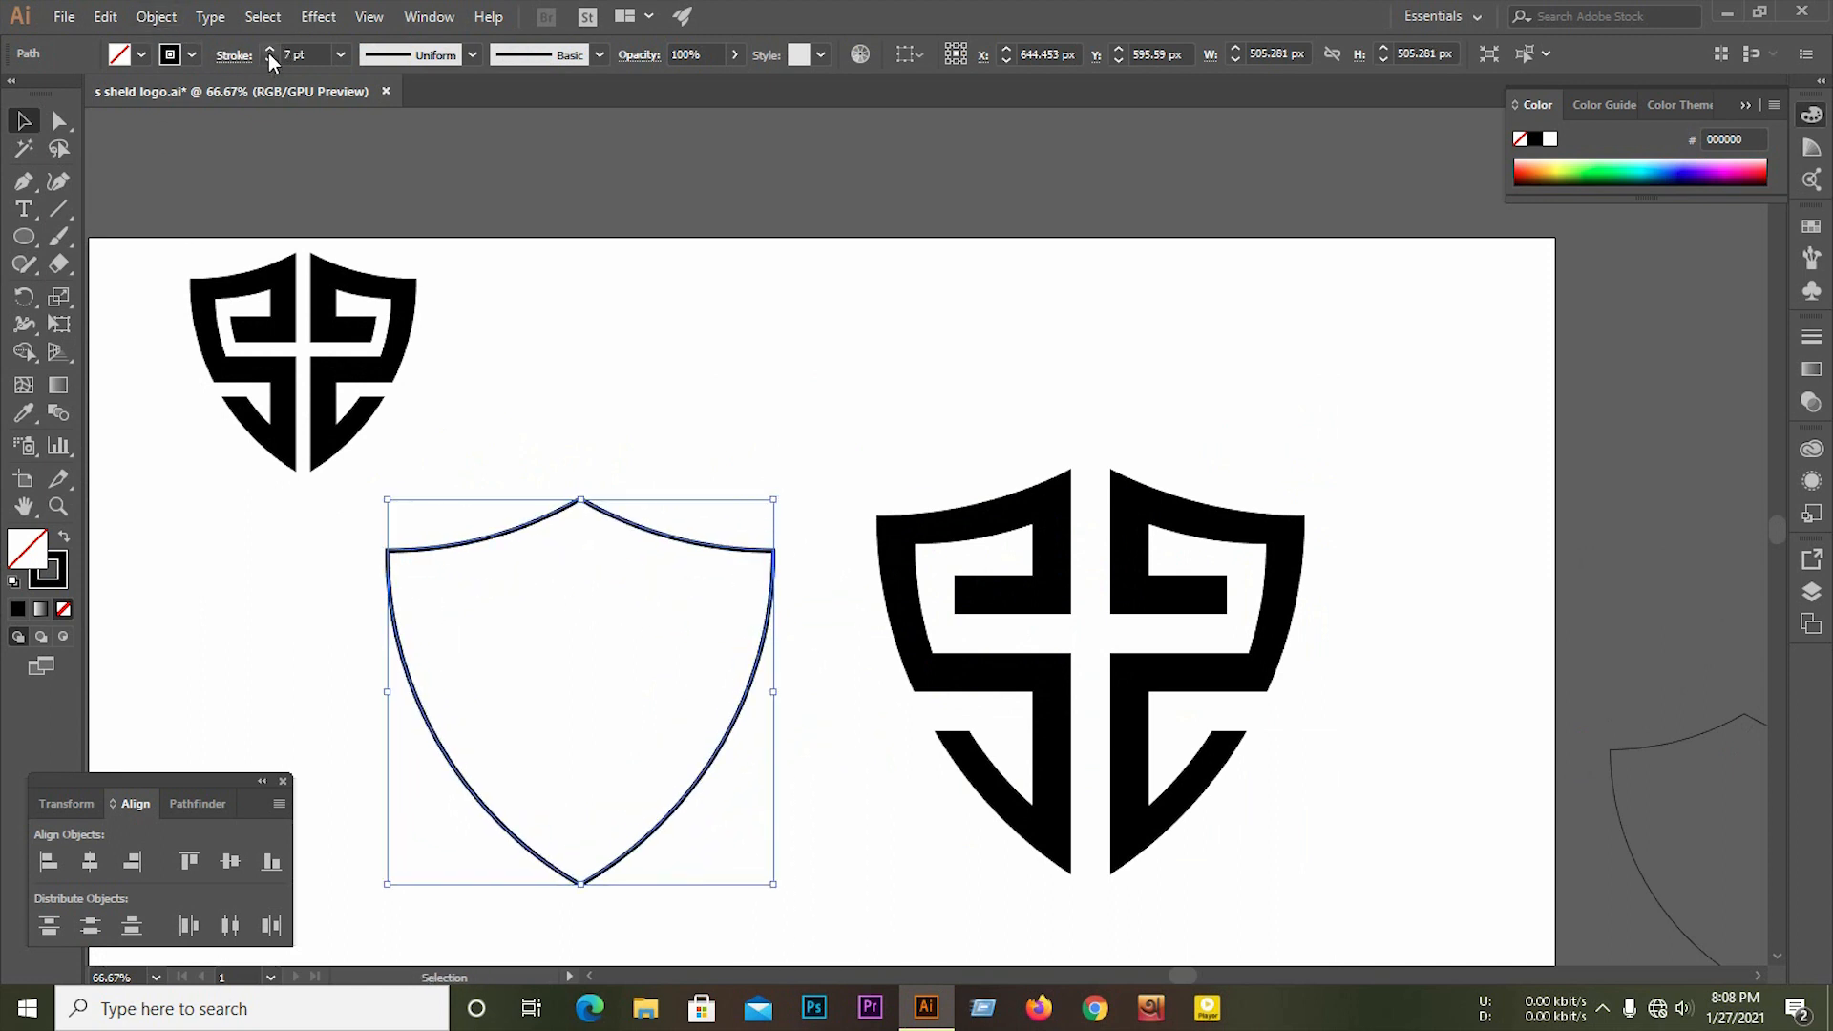
pyautogui.click(269, 49)
pyautogui.click(269, 50)
pyautogui.click(270, 50)
pyautogui.click(270, 49)
pyautogui.click(270, 50)
pyautogui.click(913, 430)
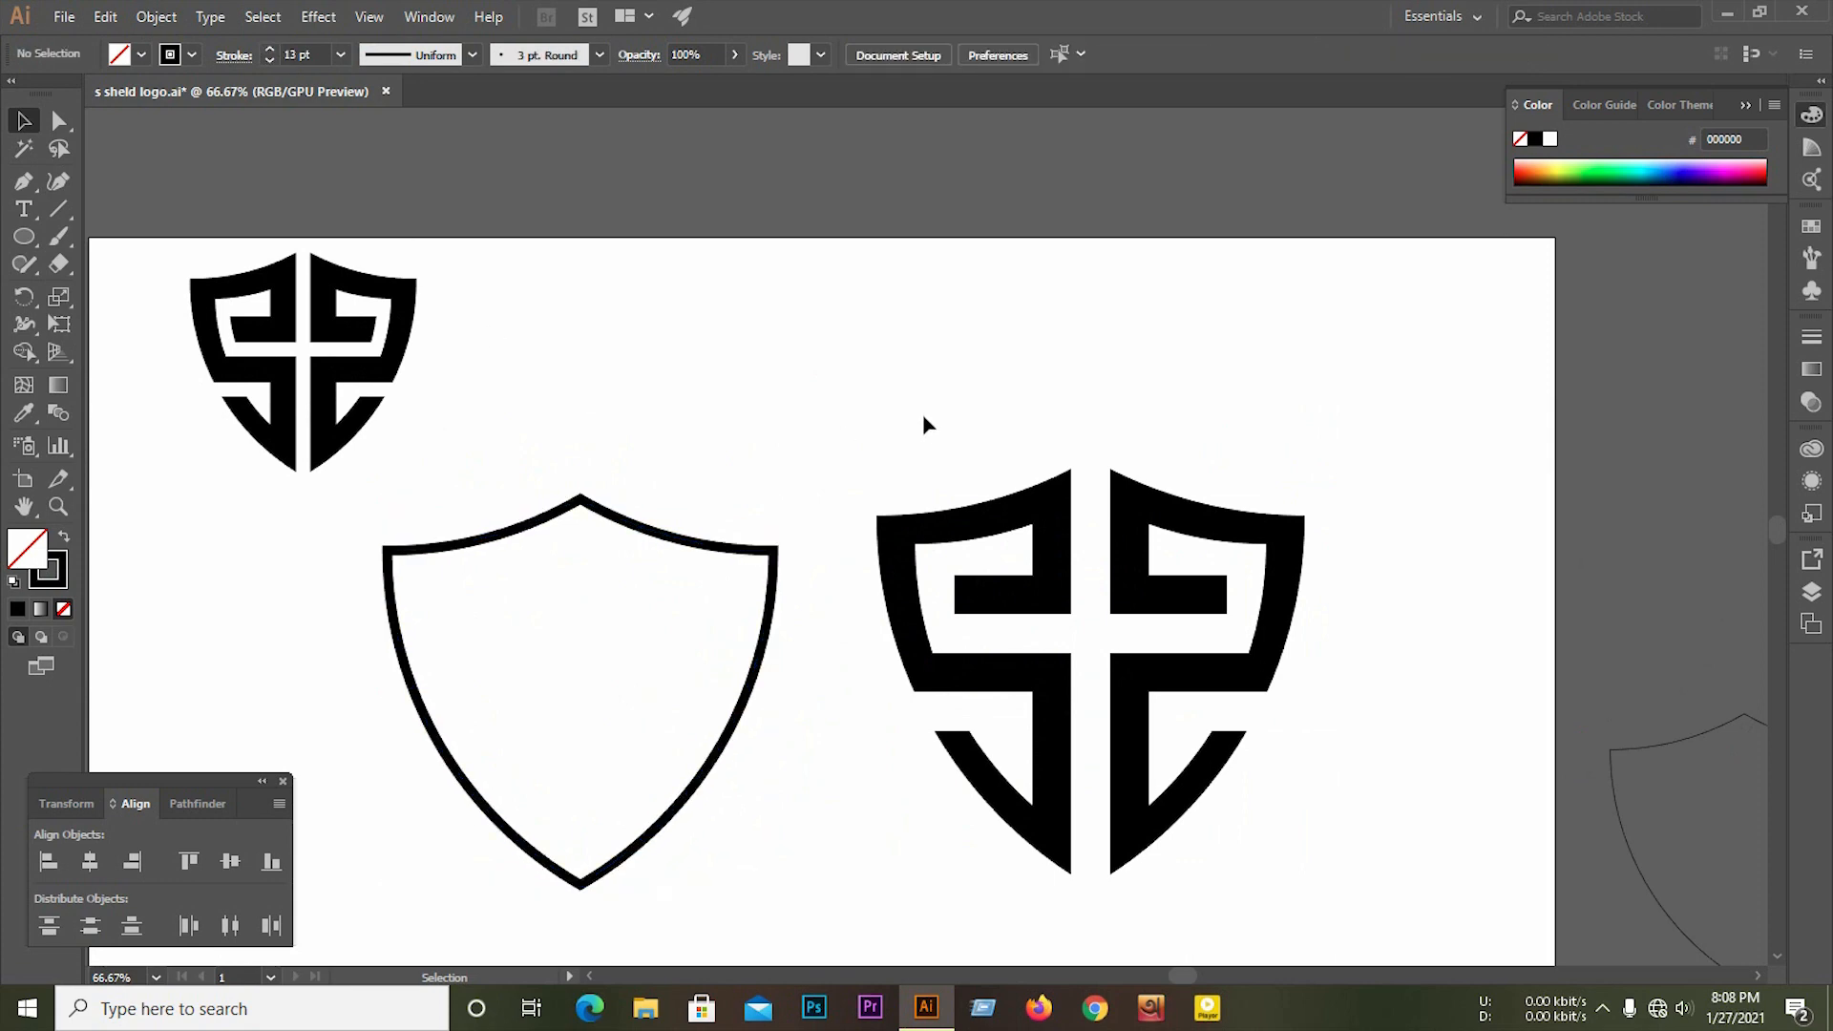
# Step: Delete the unfilled leftover paths in the central gap between the two S shapes
pyautogui.click(1096, 634)
pyautogui.click(1101, 456)
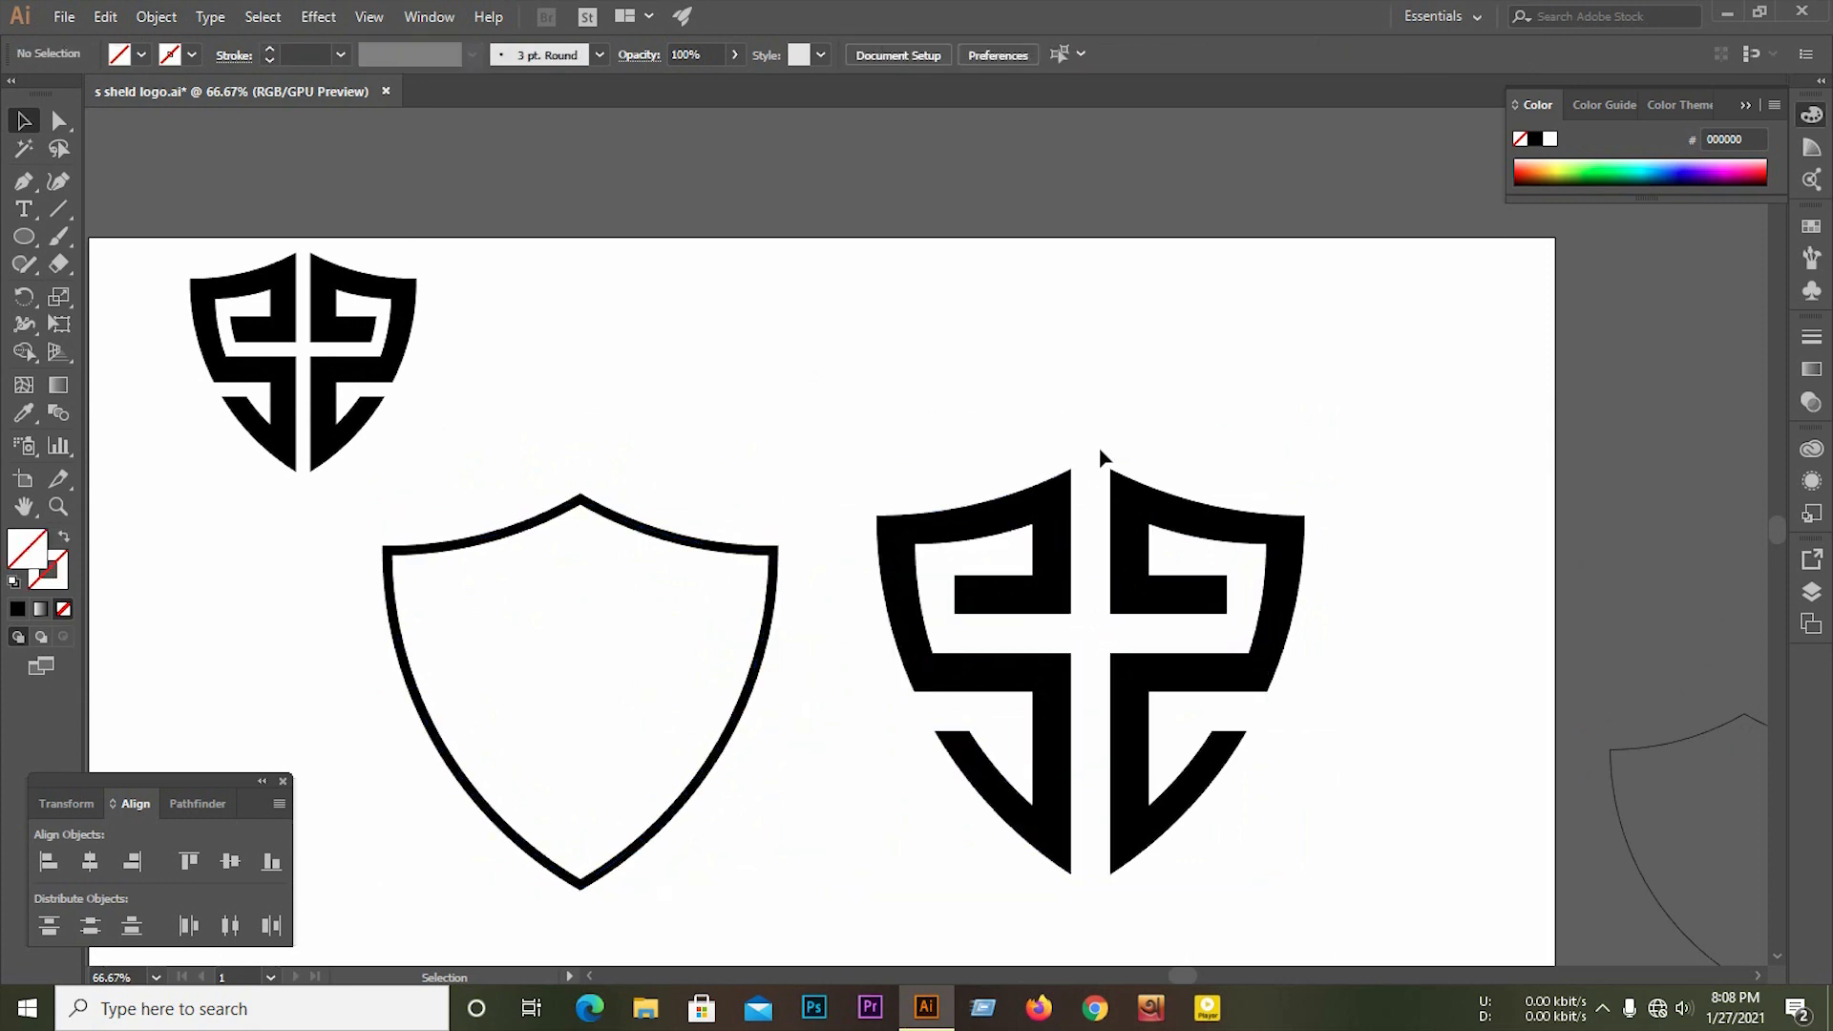
pyautogui.click(1098, 680)
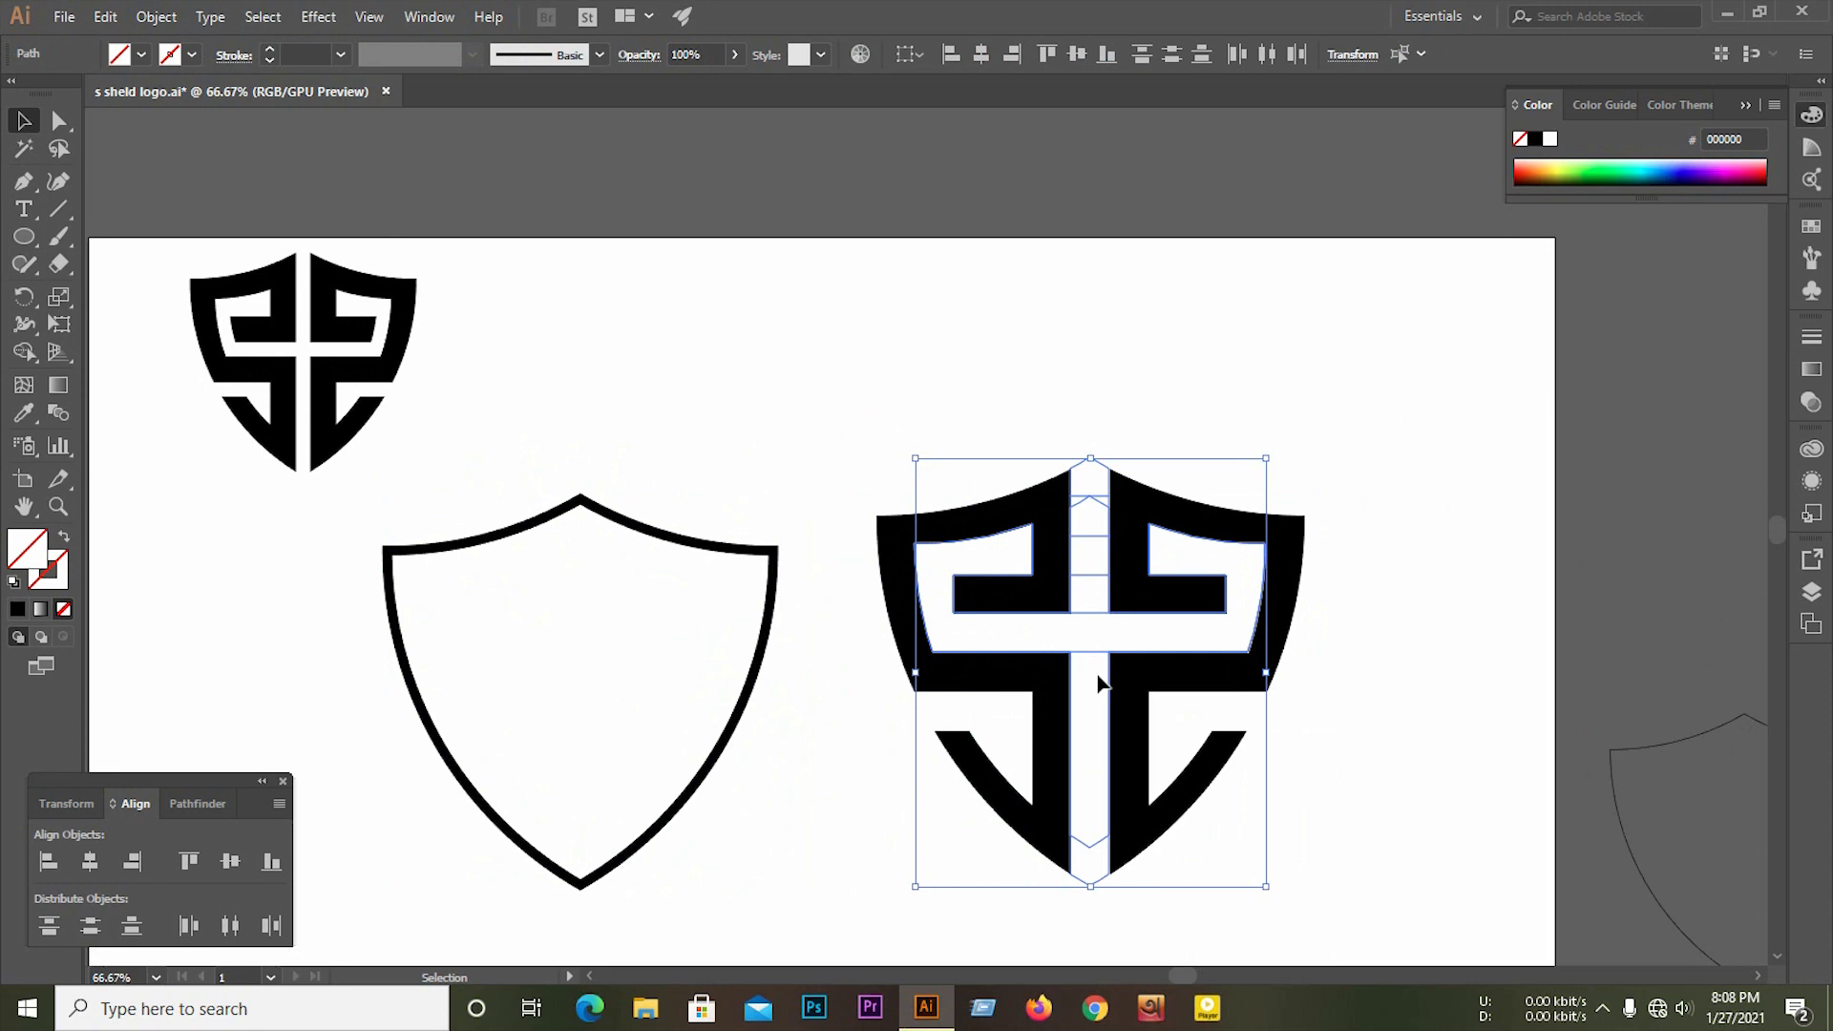
pyautogui.press('Delete')
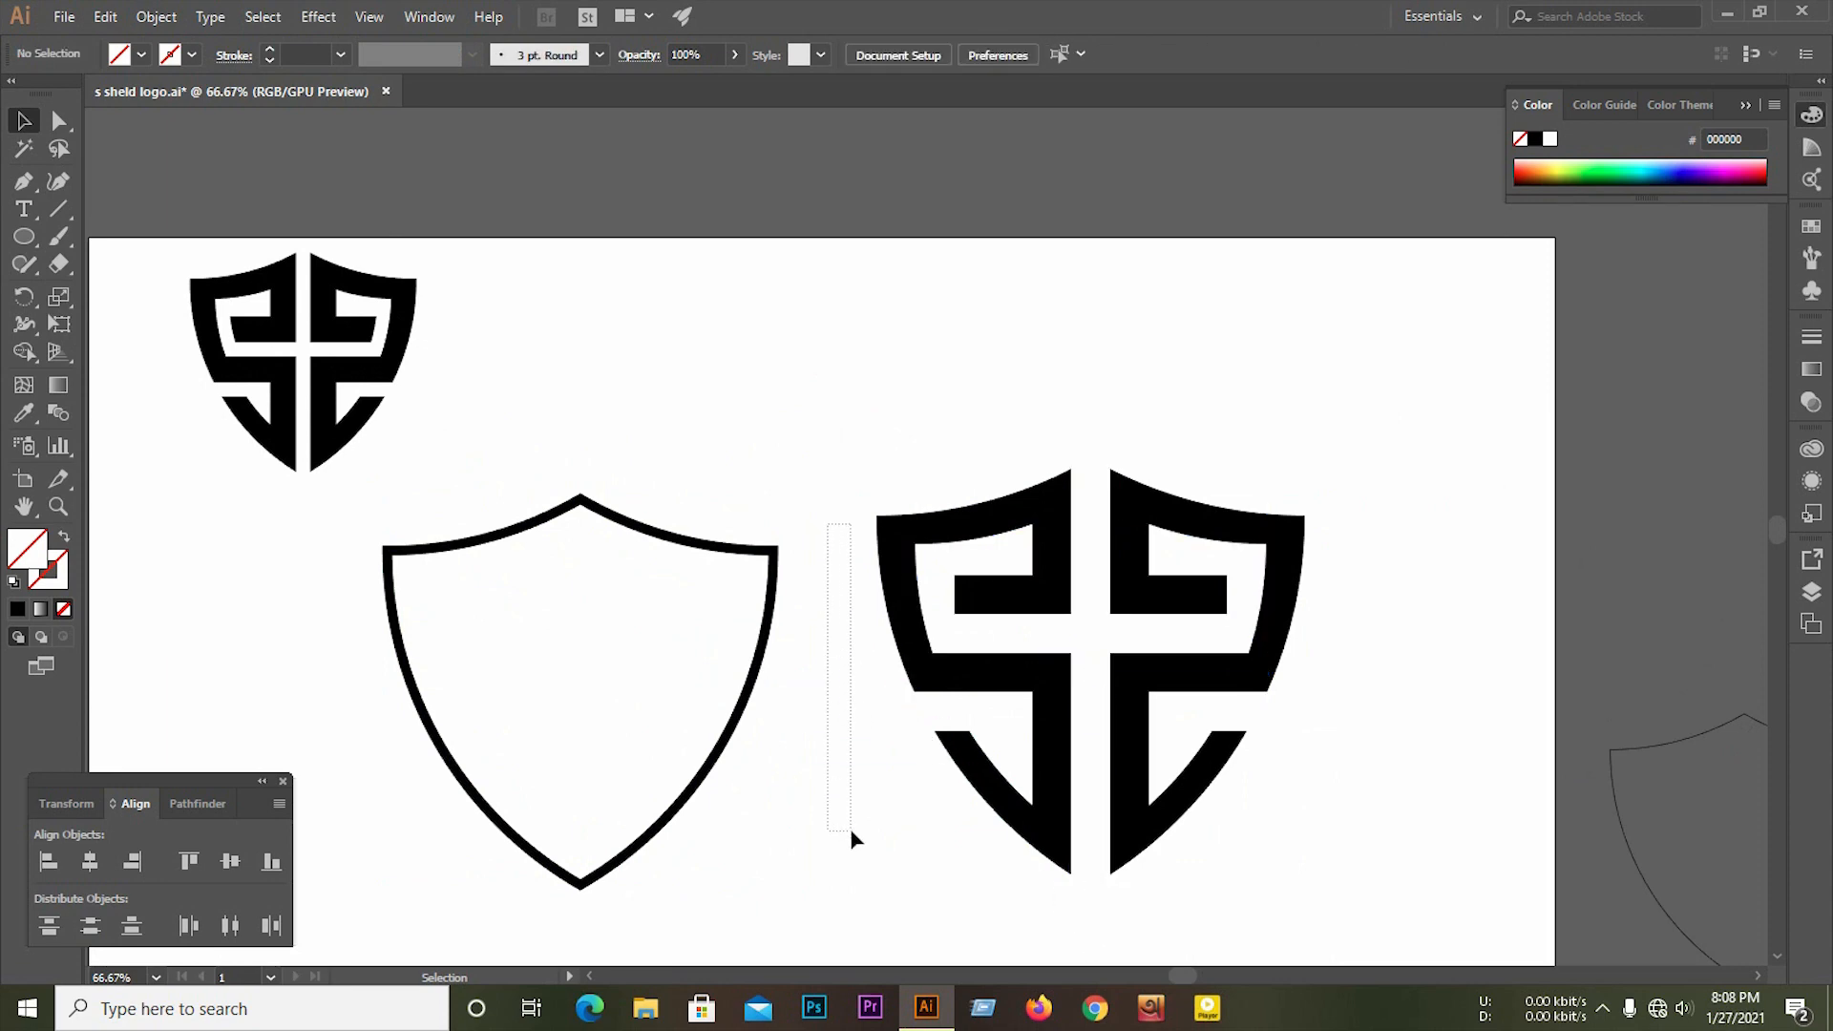
# Step: Delete the leftover horizontal grid line beside the lower left tail of the logo
pyautogui.moveTo(890, 458); pyautogui.dragTo(1271, 891)
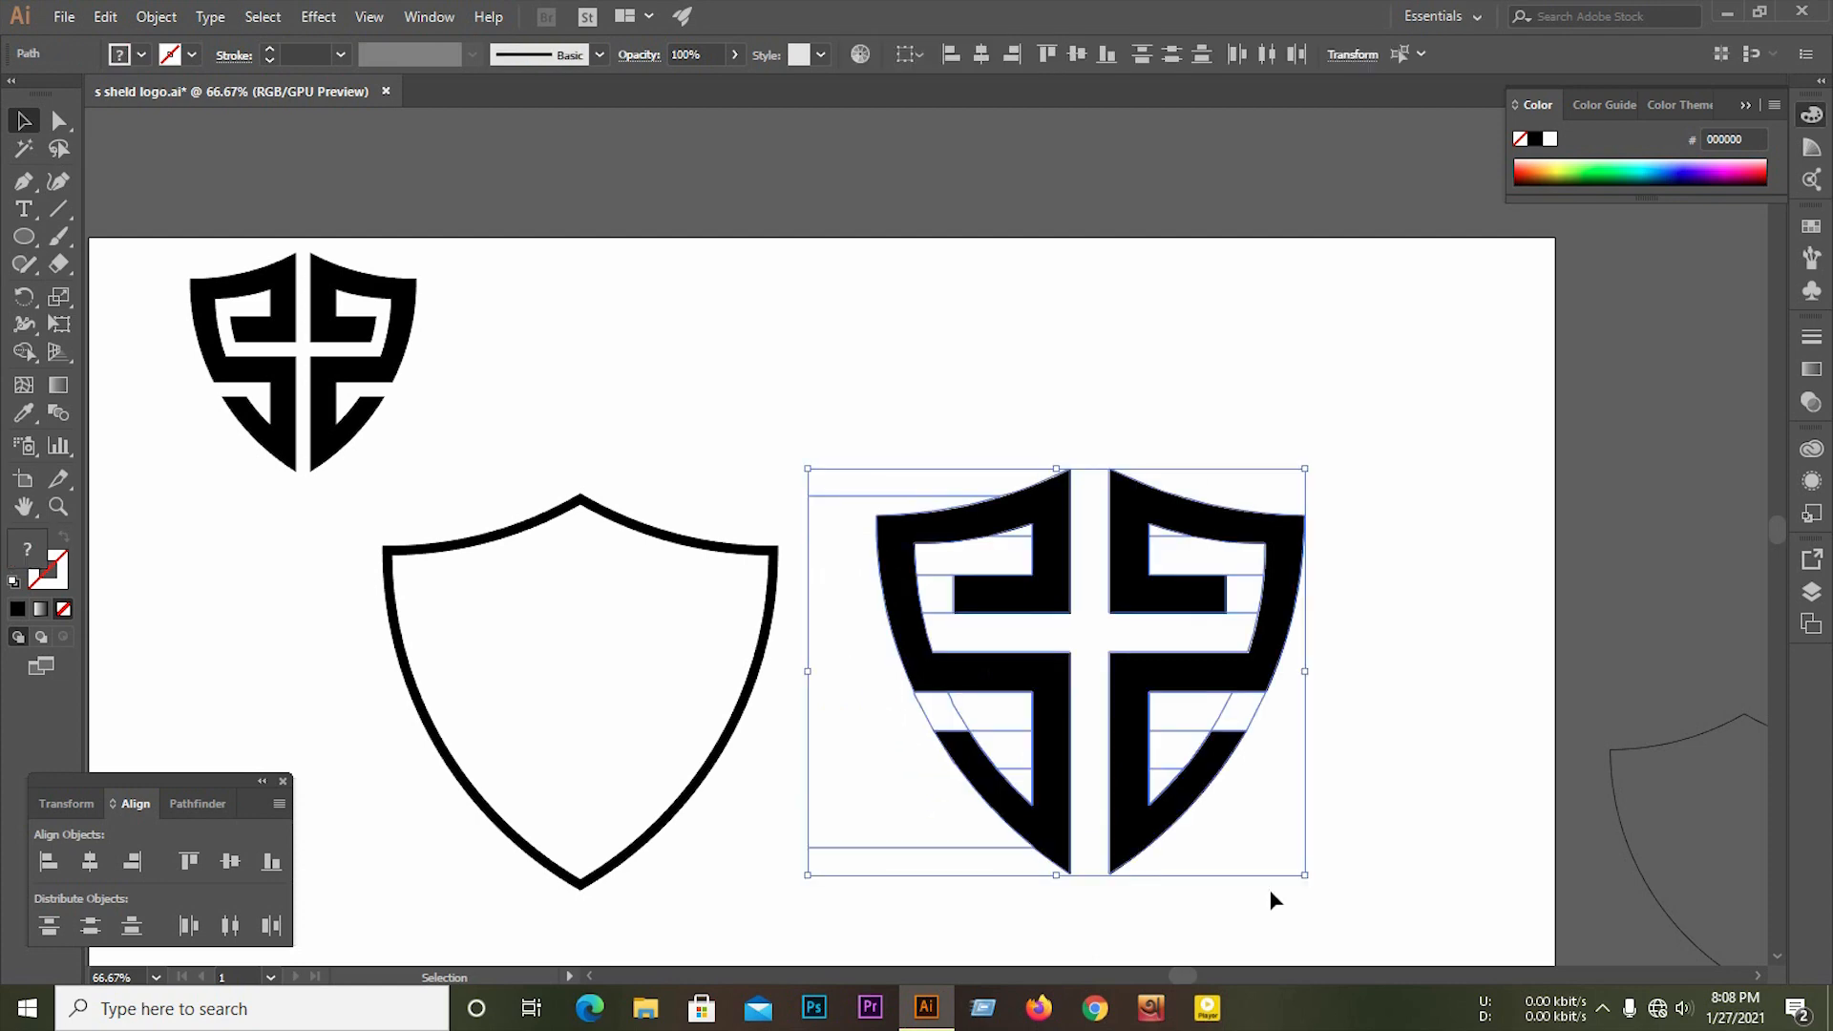
pyautogui.click(1363, 833)
pyautogui.moveTo(904, 807); pyautogui.dragTo(900, 913)
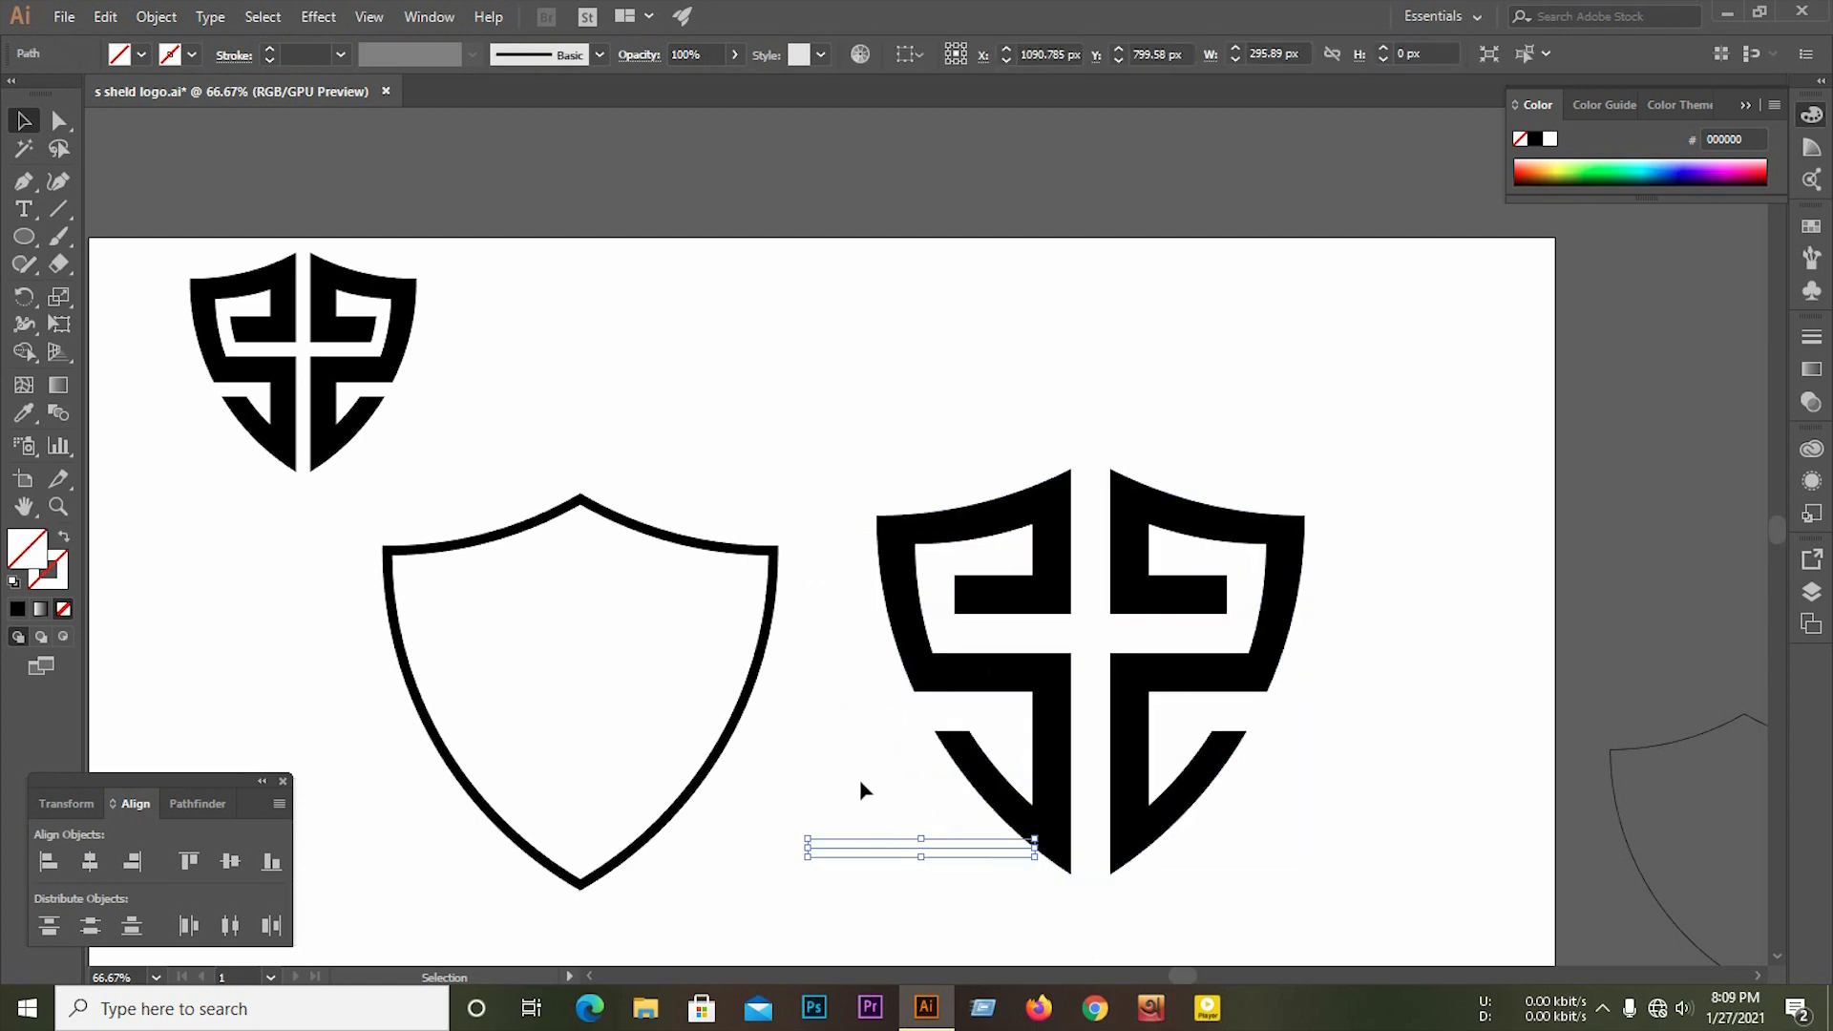
pyautogui.press('Delete')
# Step: Expand the fill and stroke of the thick shield outline into a solid shape
pyautogui.click(771, 642)
pyautogui.click(157, 16)
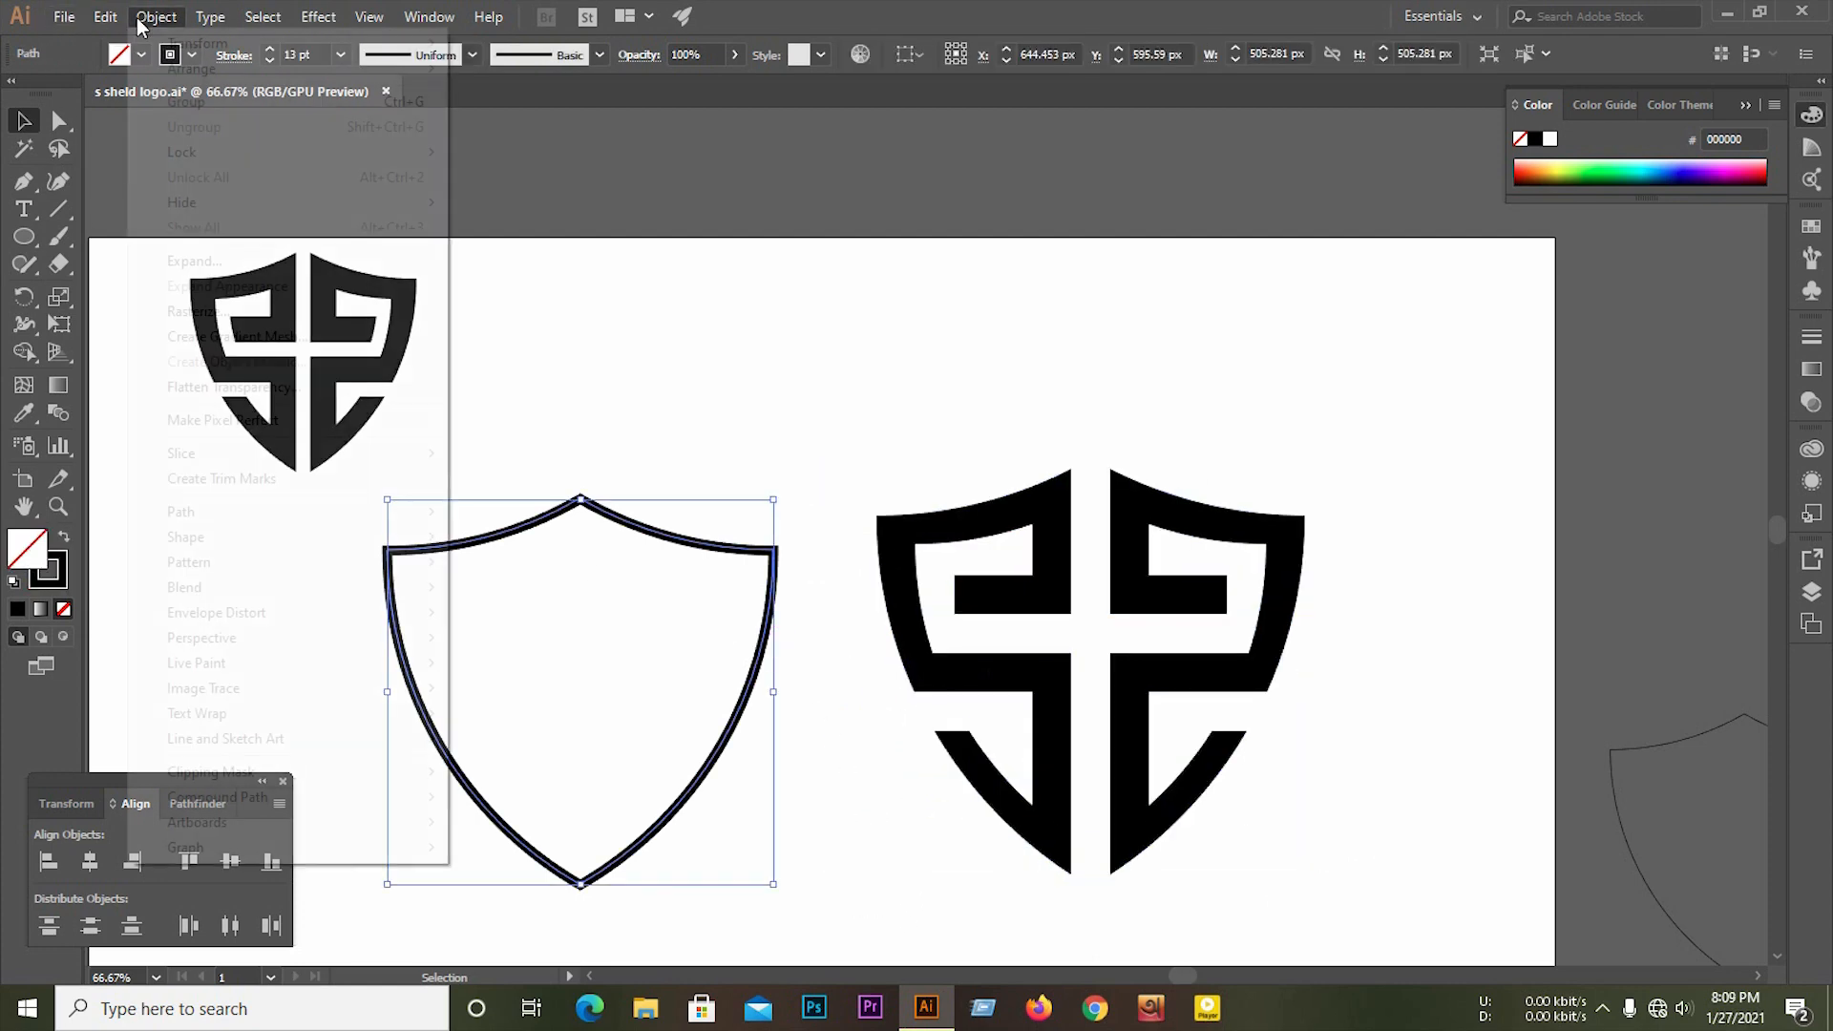
pyautogui.click(157, 255)
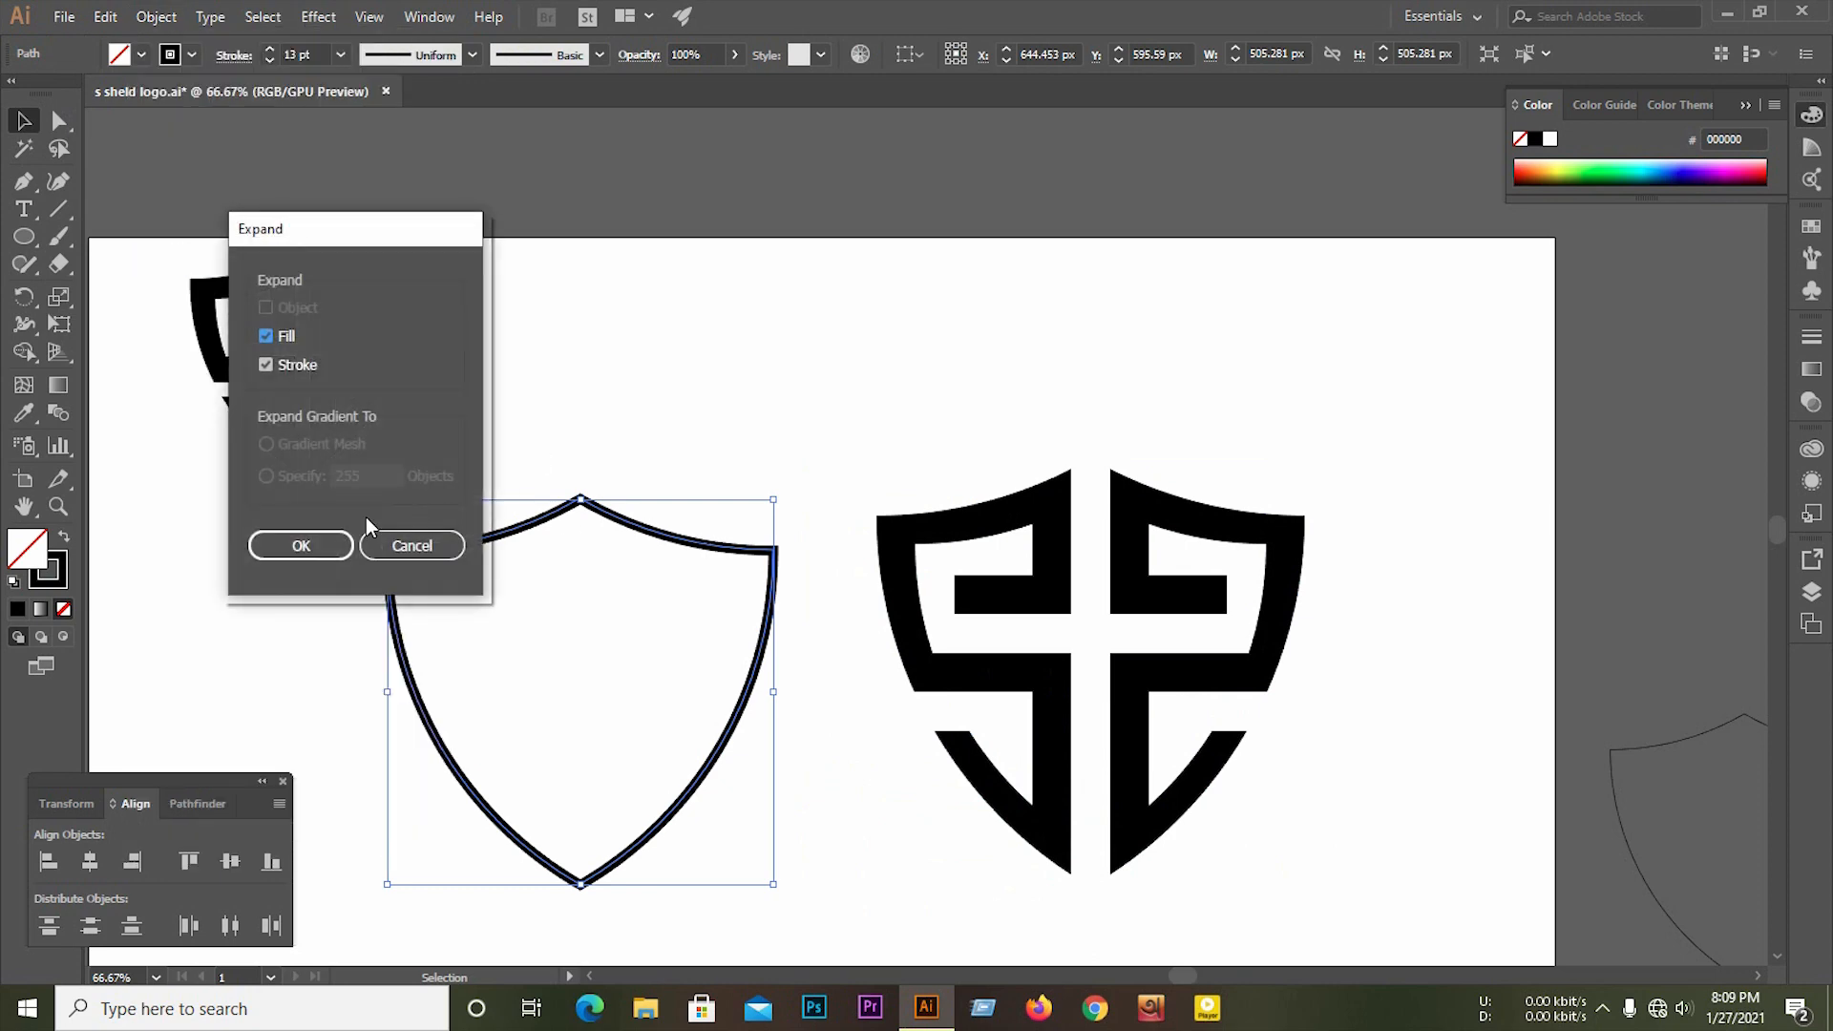
pyautogui.click(323, 547)
pyautogui.click(802, 411)
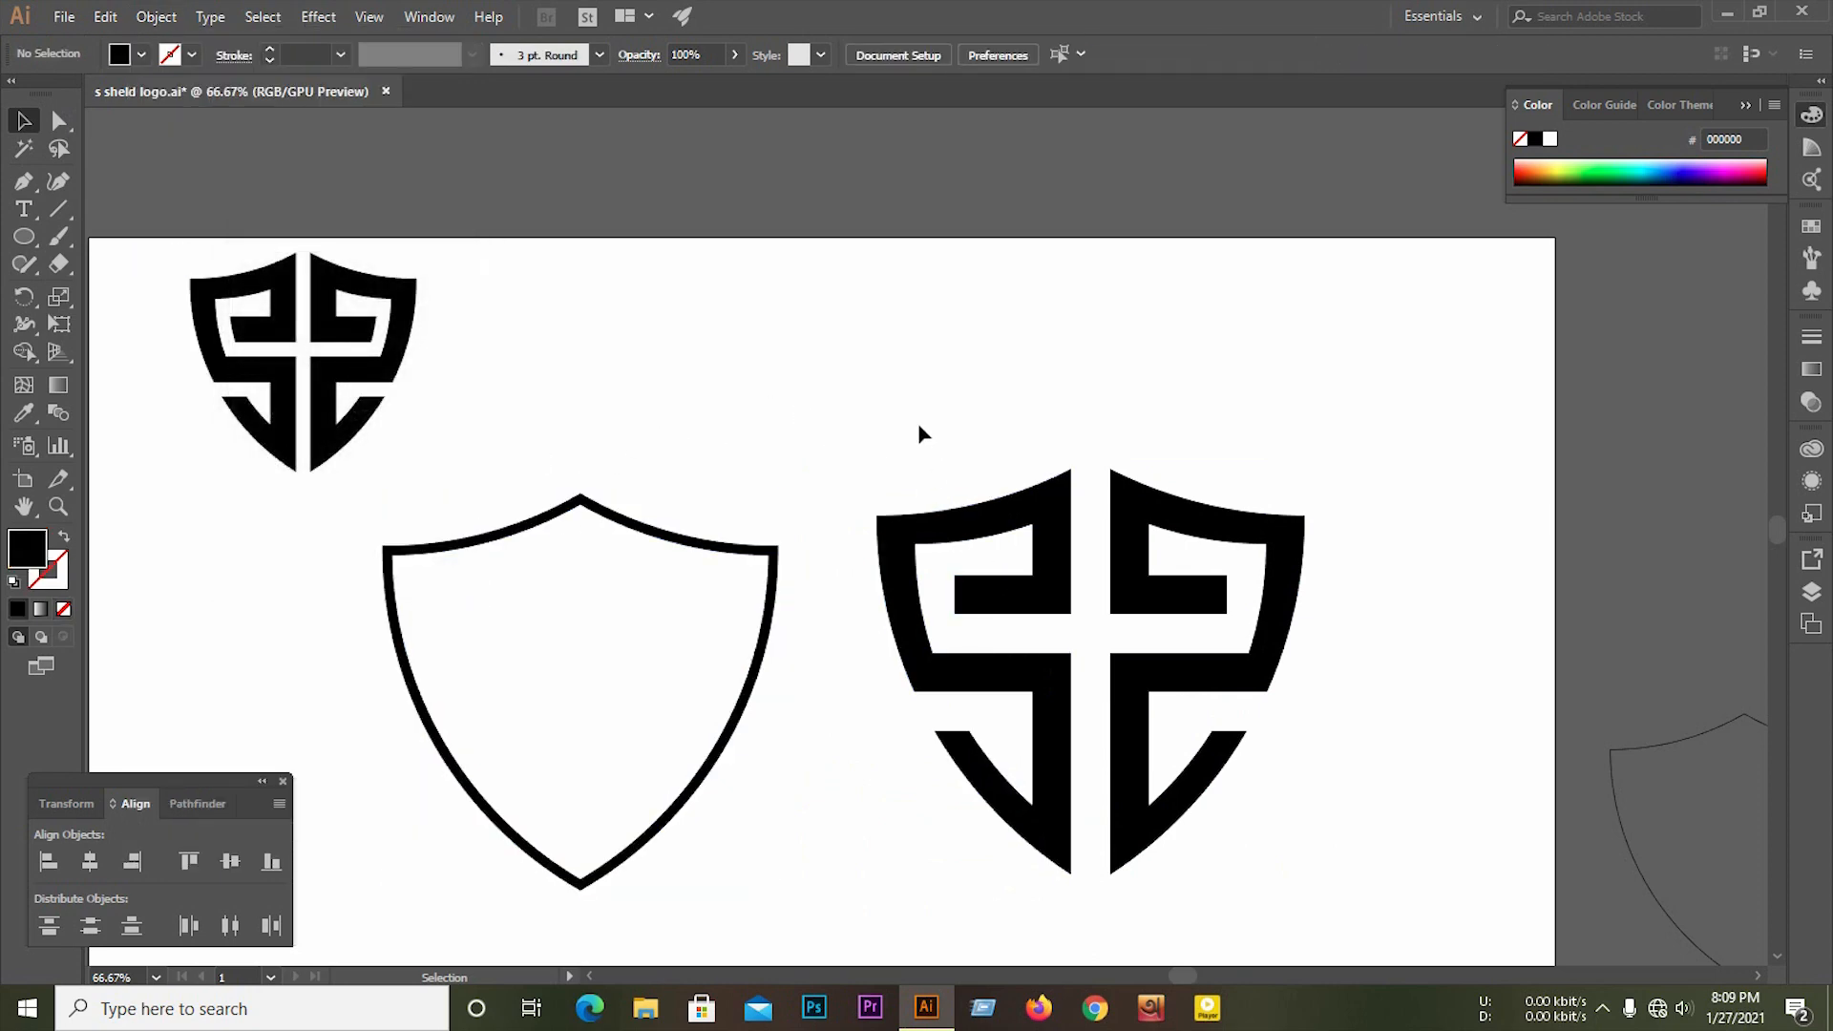
# Step: Delete all remaining unfilled paths, including the spare outline beside the artboard, using a Magic Wand selection
pyautogui.moveTo(919, 427); pyautogui.dragTo(1239, 867)
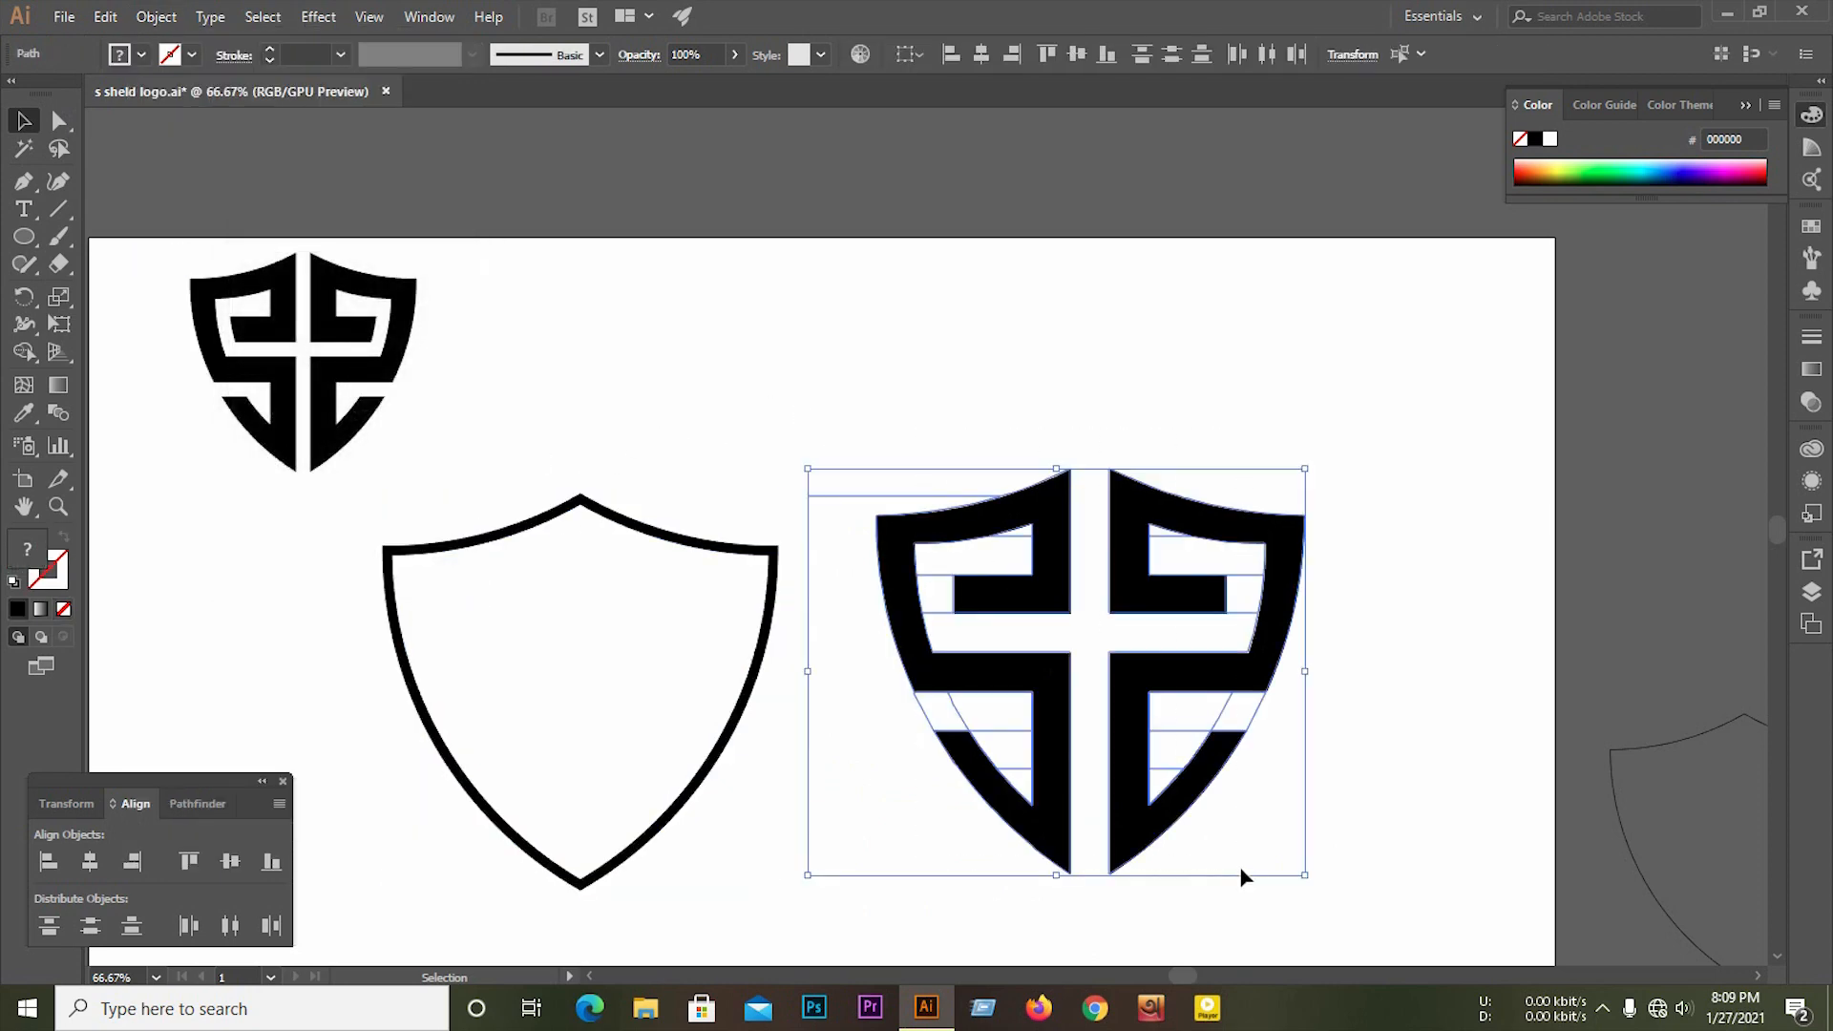
pyautogui.click(839, 498)
pyautogui.press('Delete')
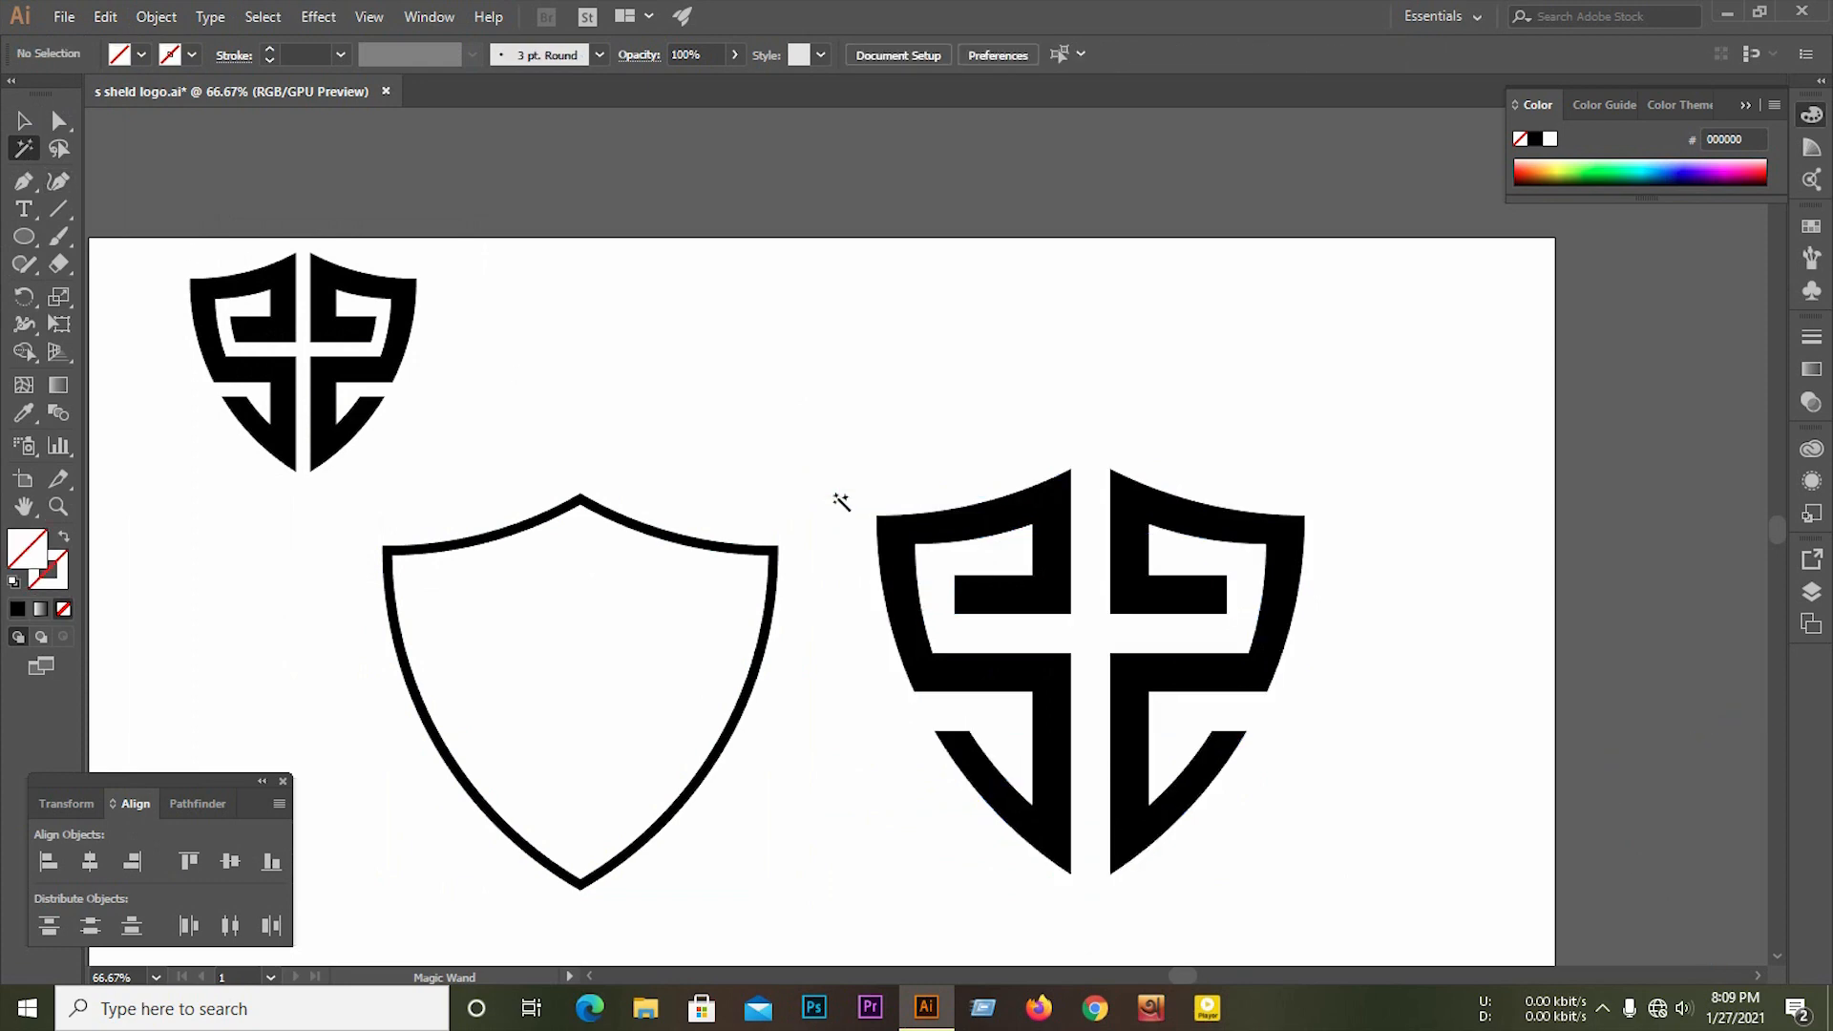
pyautogui.click(24, 122)
# Step: Select both black S shapes and give them a 20 pt black stroke
pyautogui.click(1234, 668)
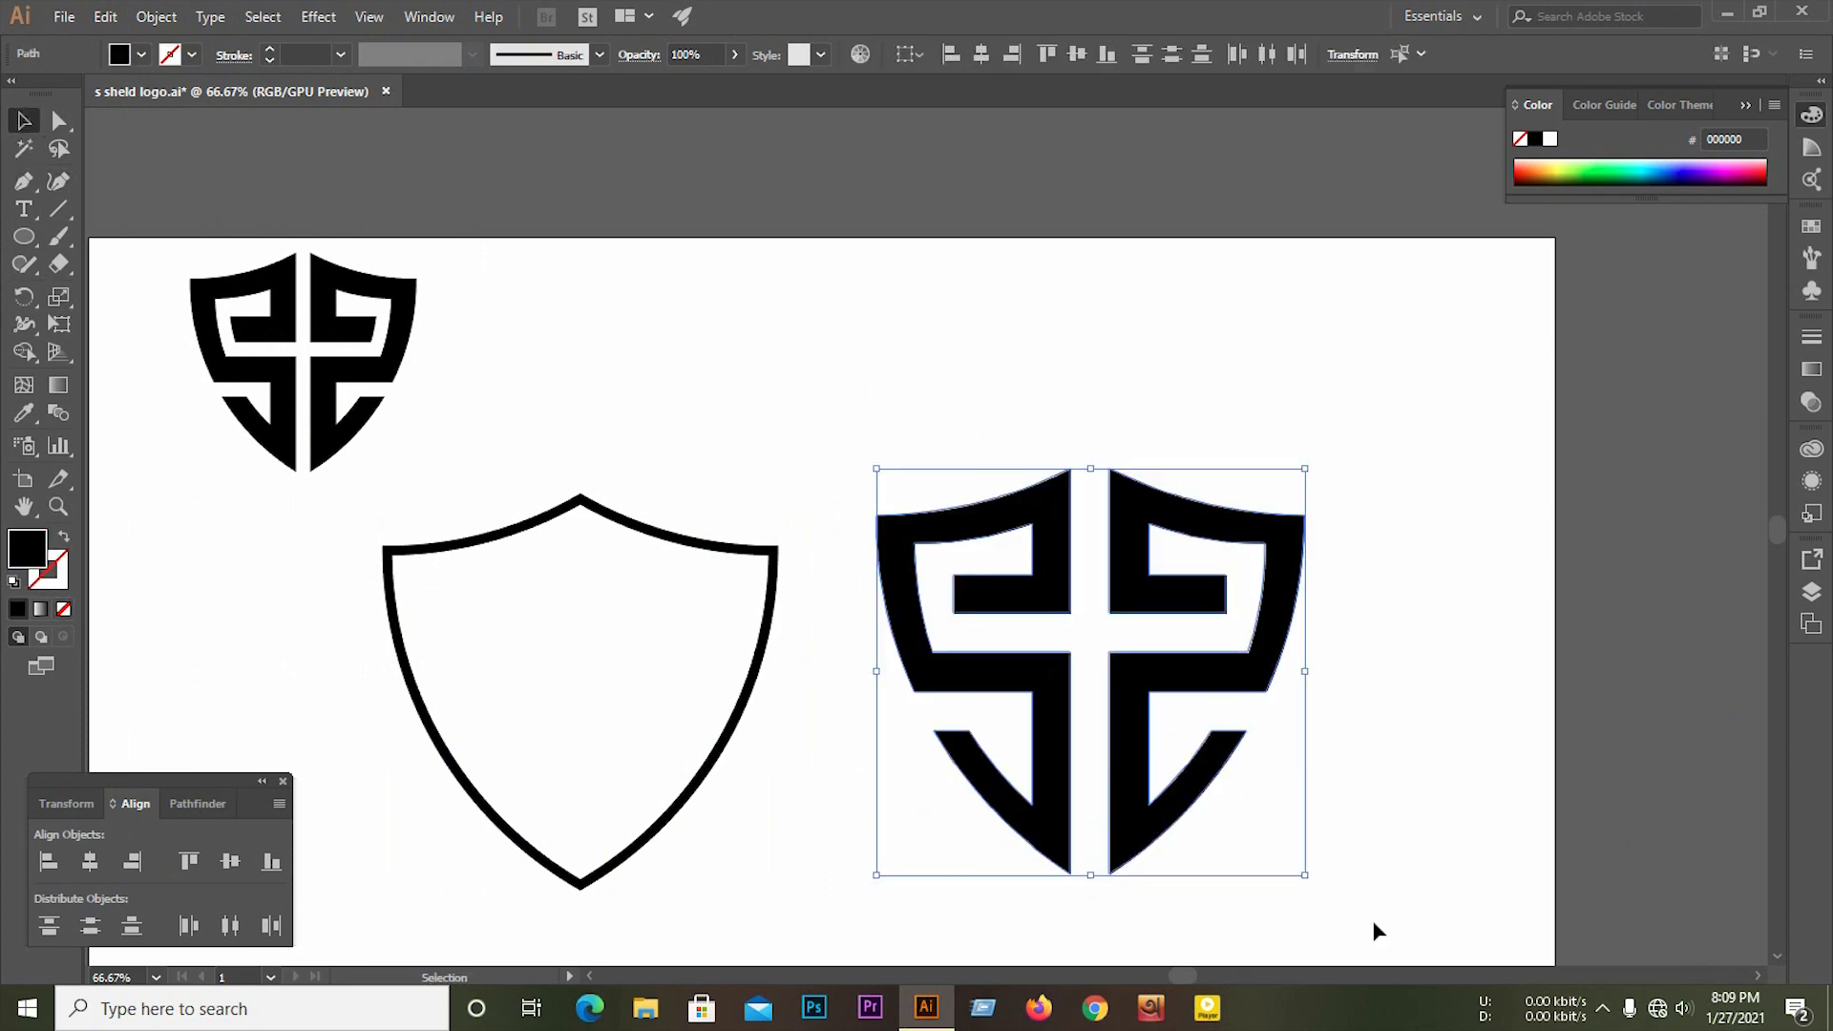
pyautogui.scroll(2, 1058, 714)
pyautogui.scroll(-1, 829, 743)
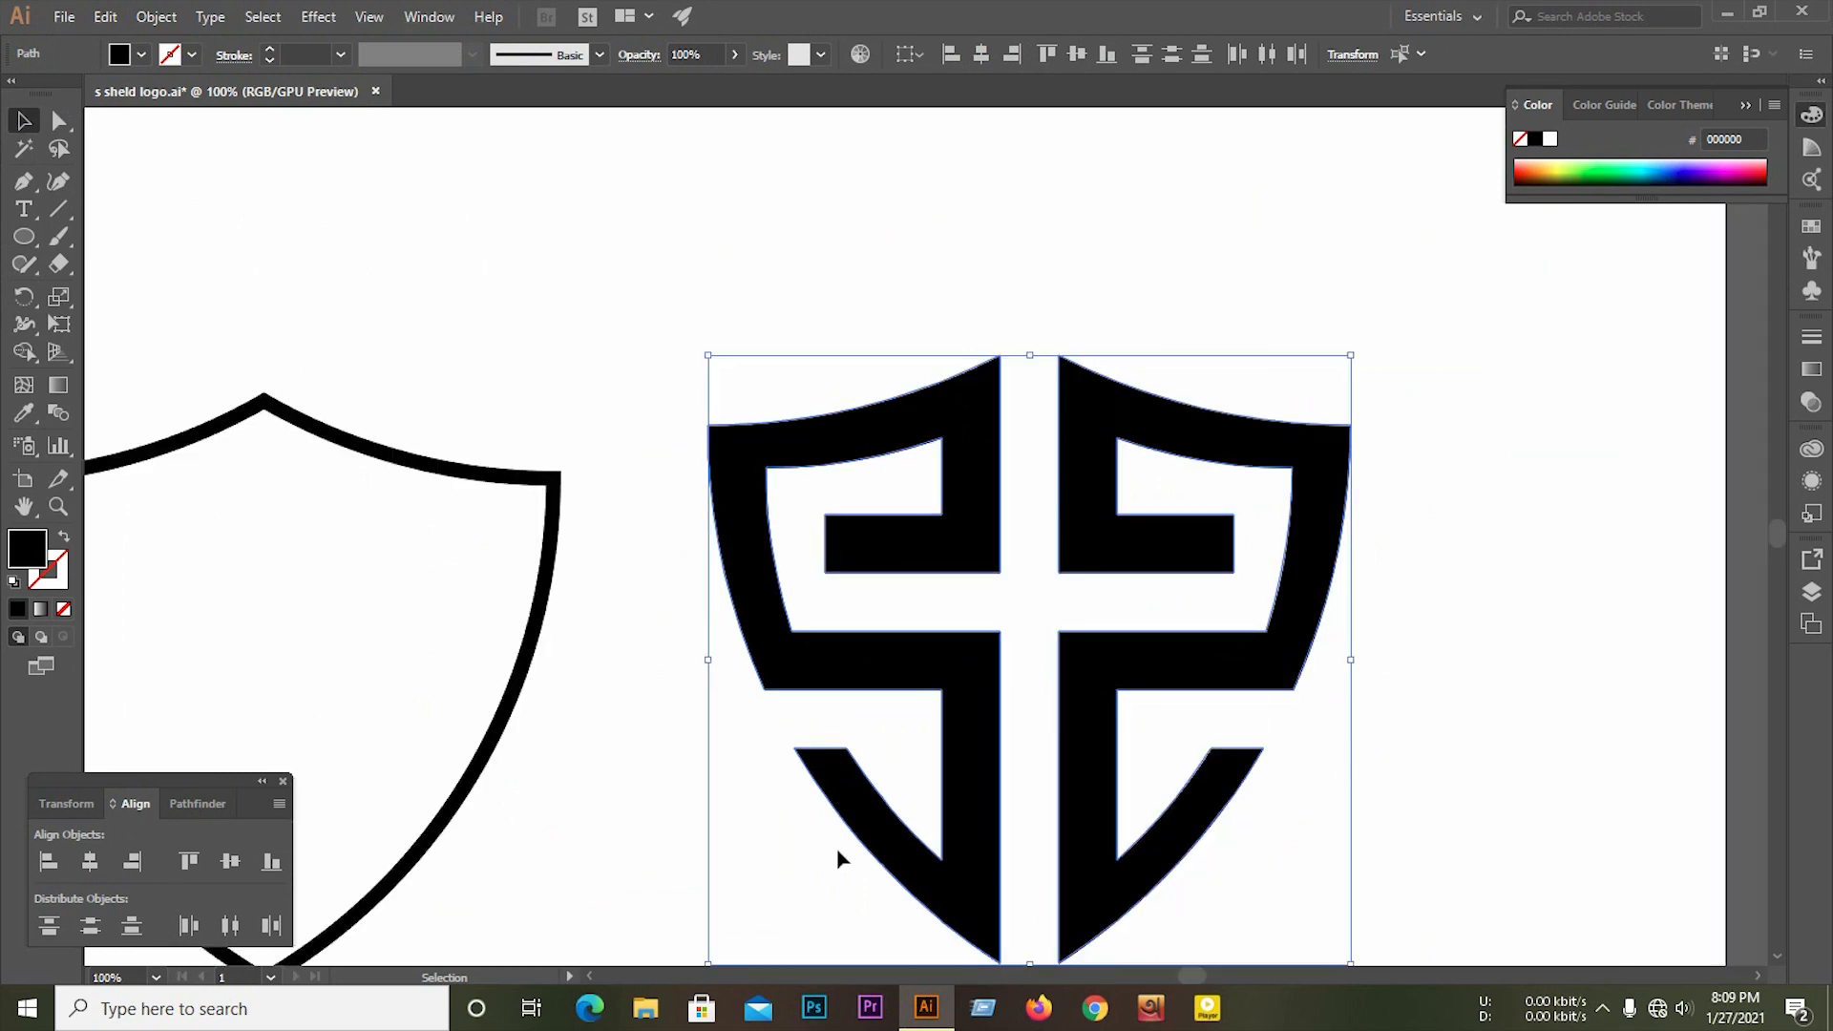
pyautogui.click(268, 51)
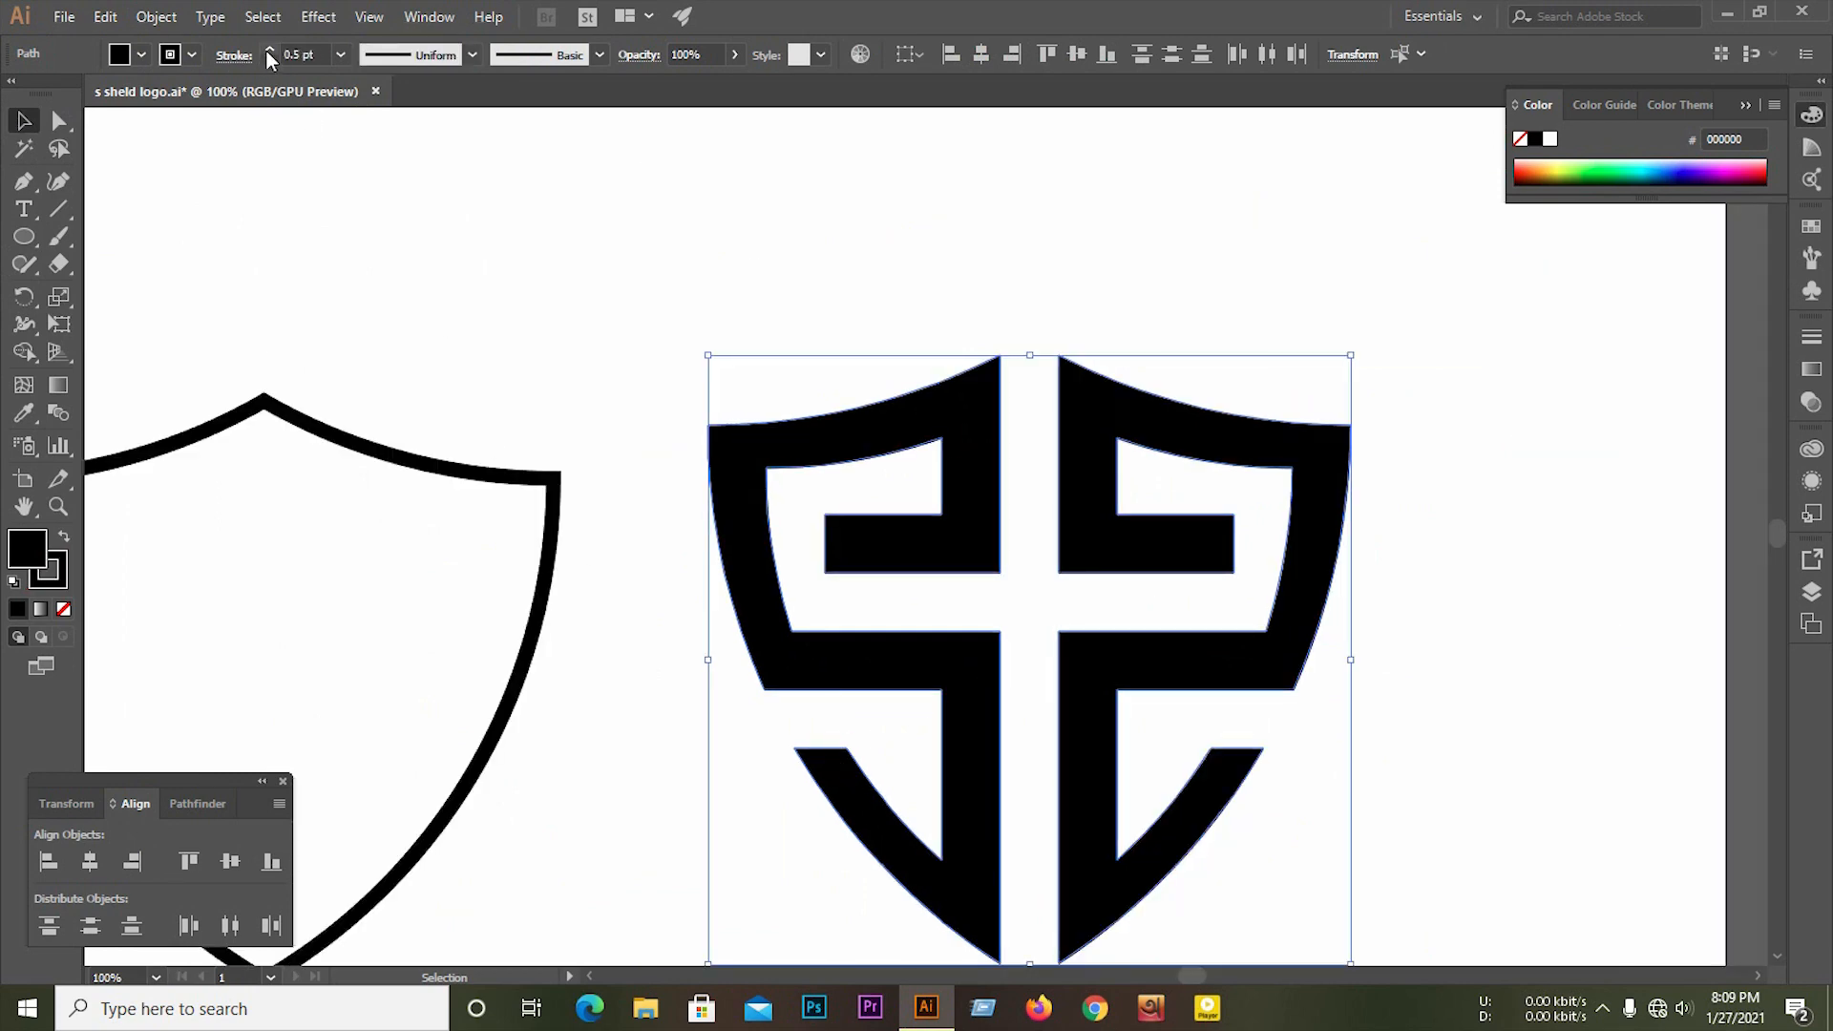
pyautogui.click(270, 49)
pyautogui.click(270, 49)
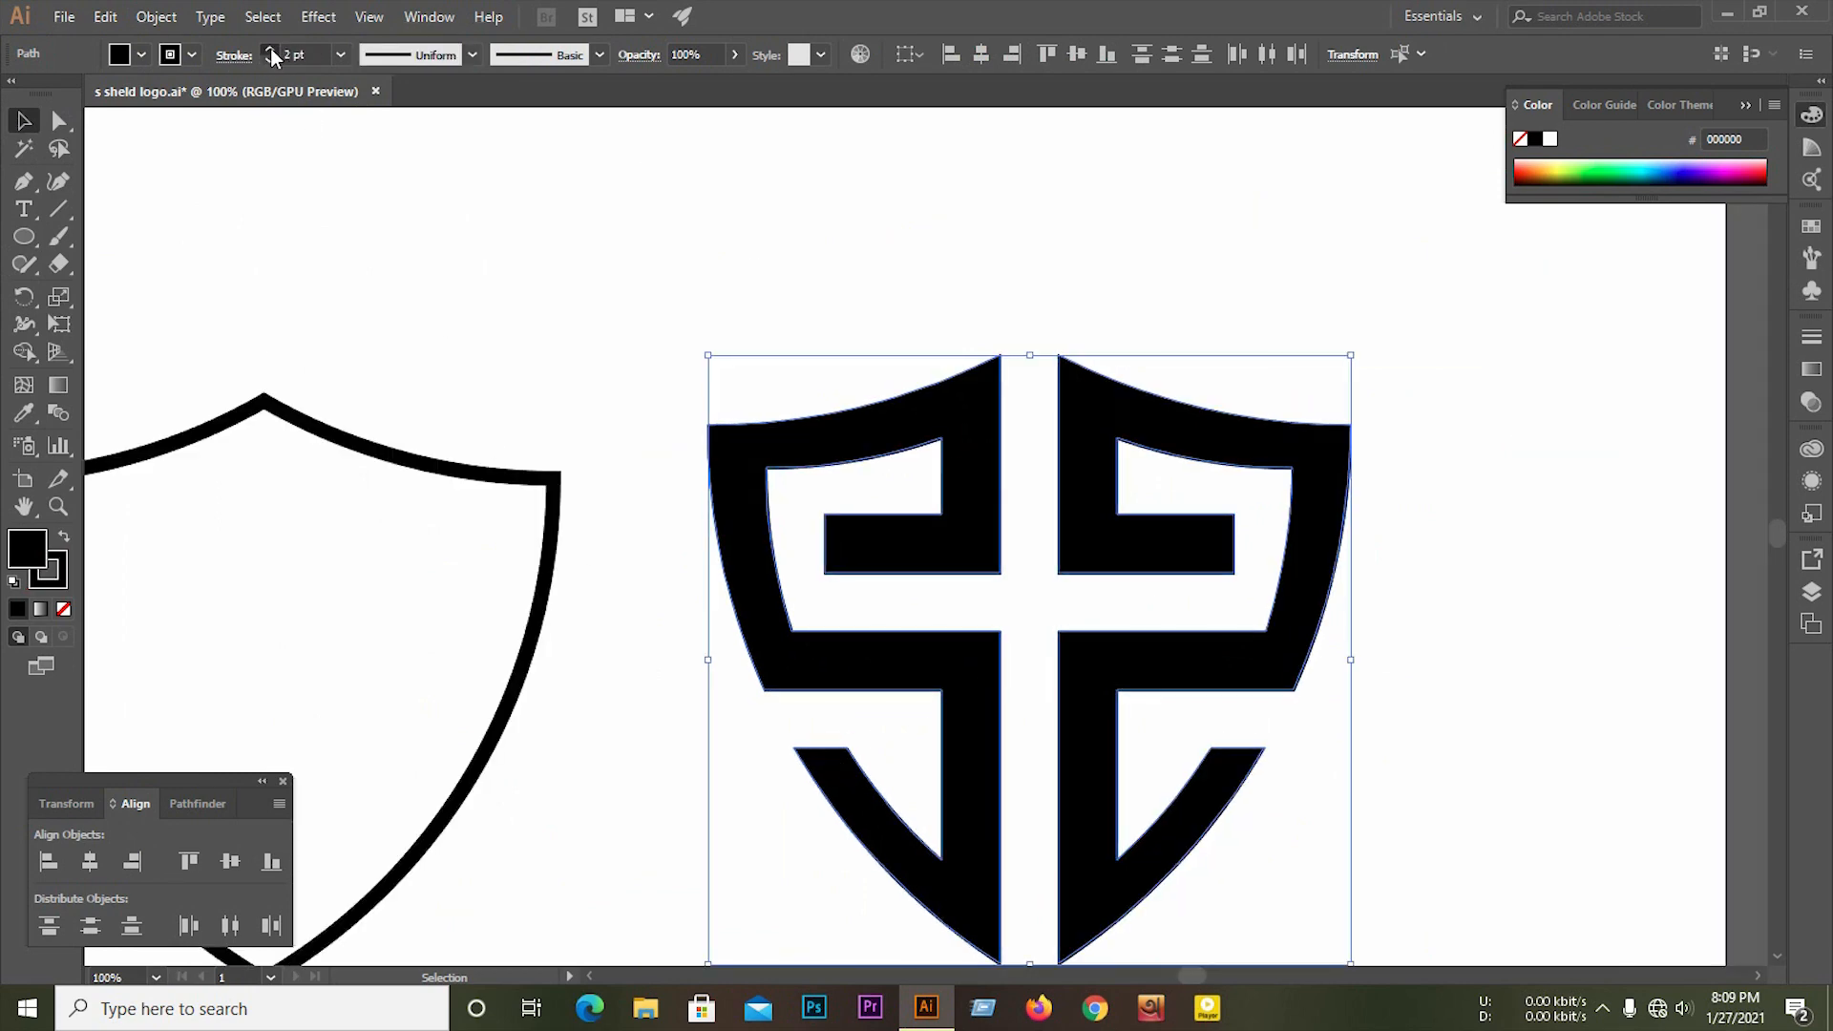
pyautogui.click(270, 50)
pyautogui.click(270, 49)
pyautogui.click(270, 50)
pyautogui.click(270, 50)
pyautogui.click(270, 49)
pyautogui.click(270, 49)
pyautogui.click(270, 50)
pyautogui.click(270, 49)
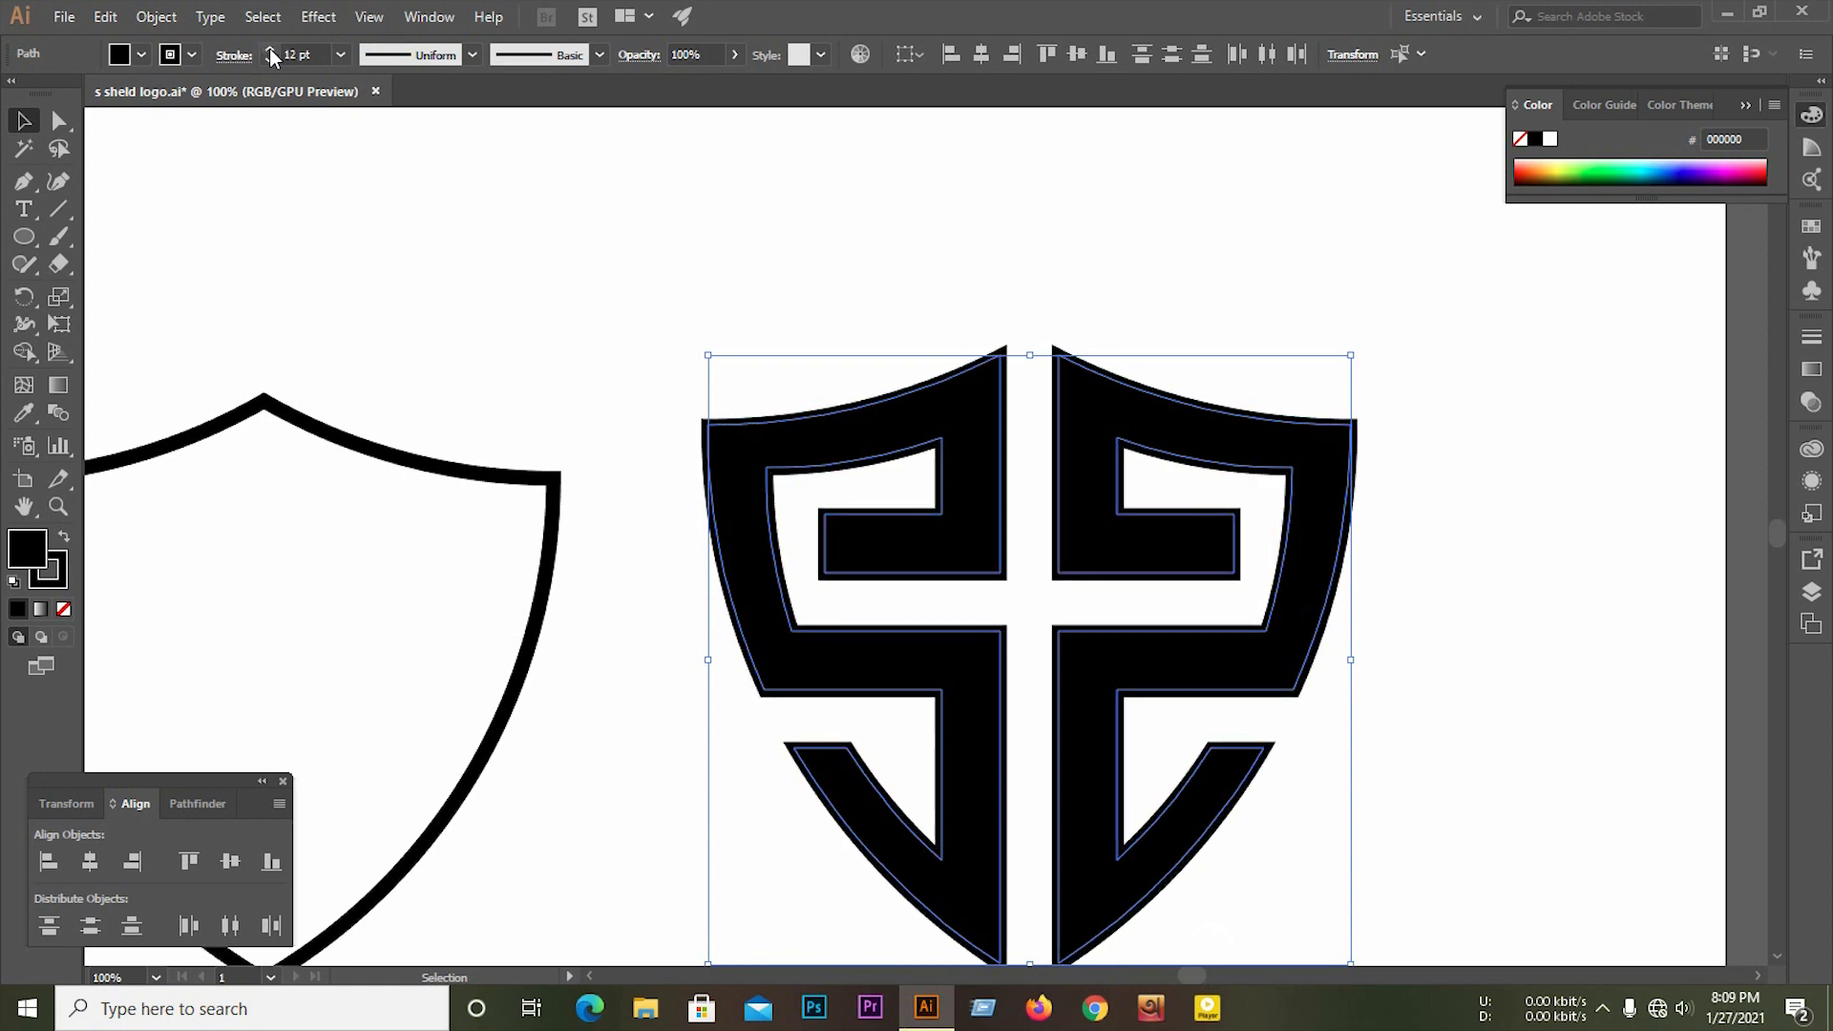
pyautogui.click(270, 50)
pyautogui.click(270, 49)
pyautogui.click(271, 49)
pyautogui.click(270, 49)
pyautogui.click(270, 50)
pyautogui.click(270, 49)
pyautogui.click(270, 49)
pyautogui.click(270, 49)
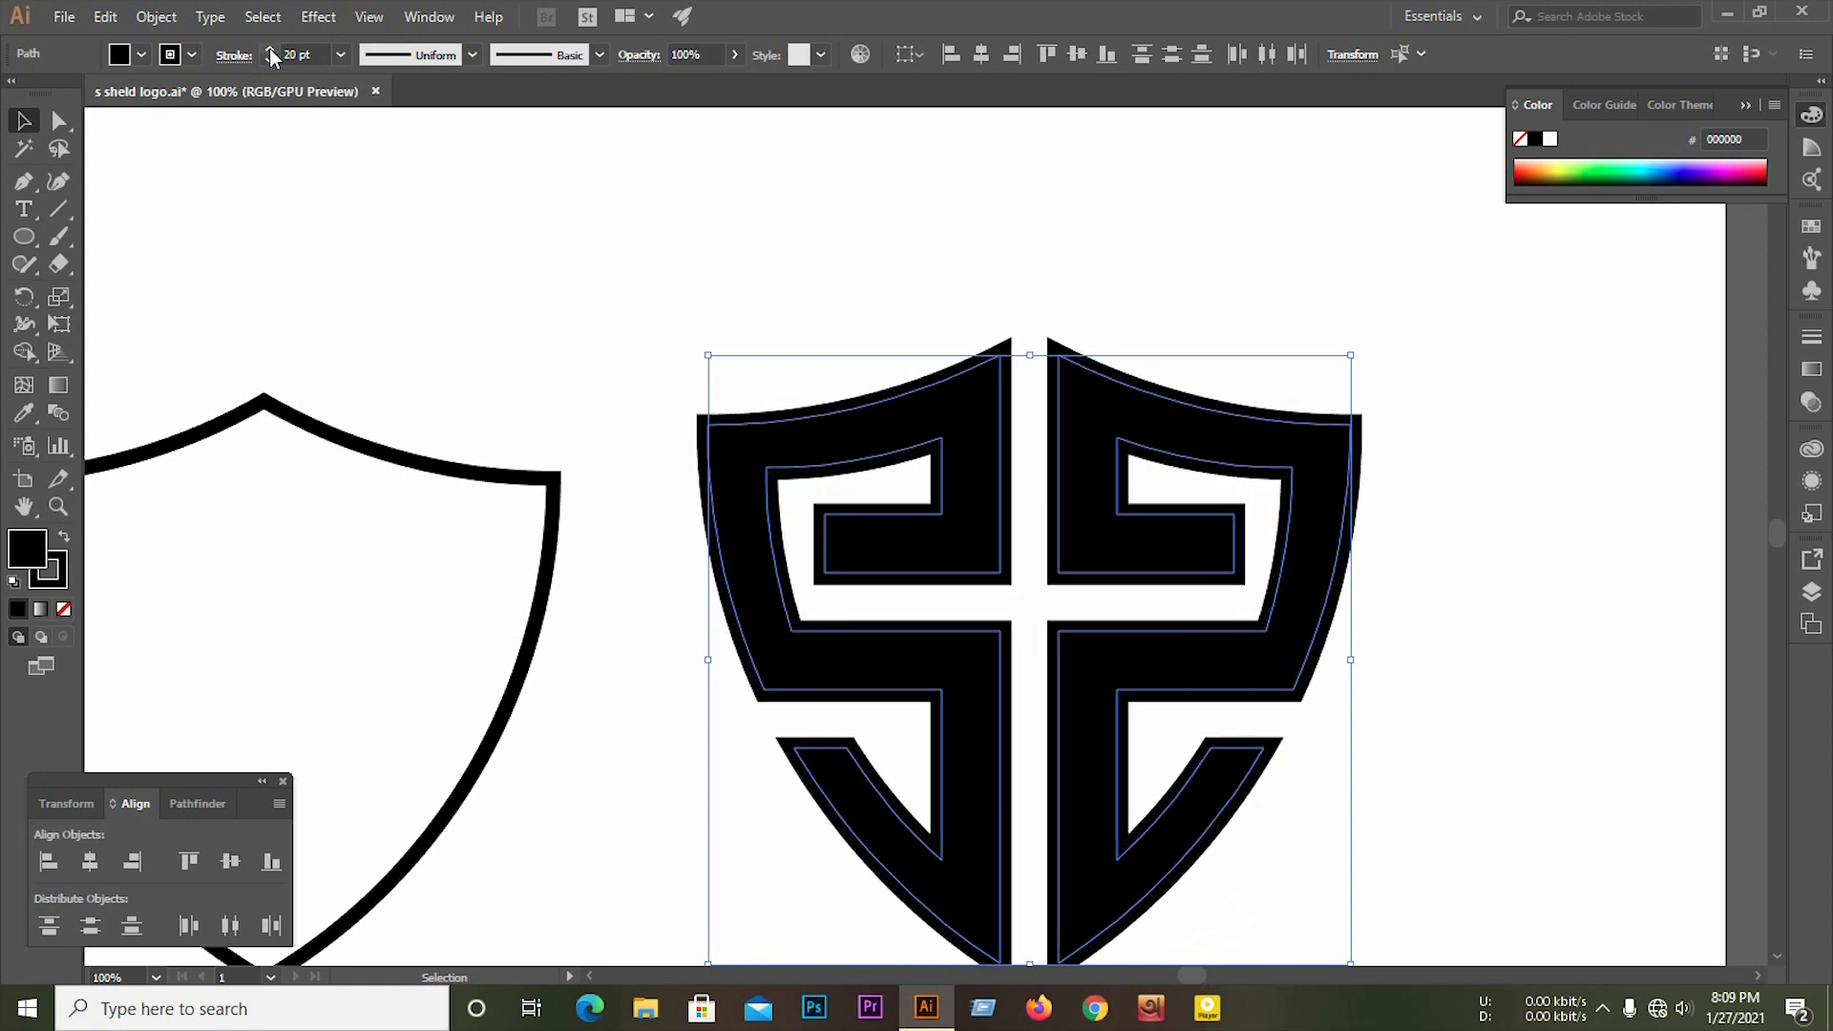
# Step: Try a 21 pt stroke weight on both S shapes
pyautogui.click(270, 50)
pyautogui.hotkey('ctrl', '-')
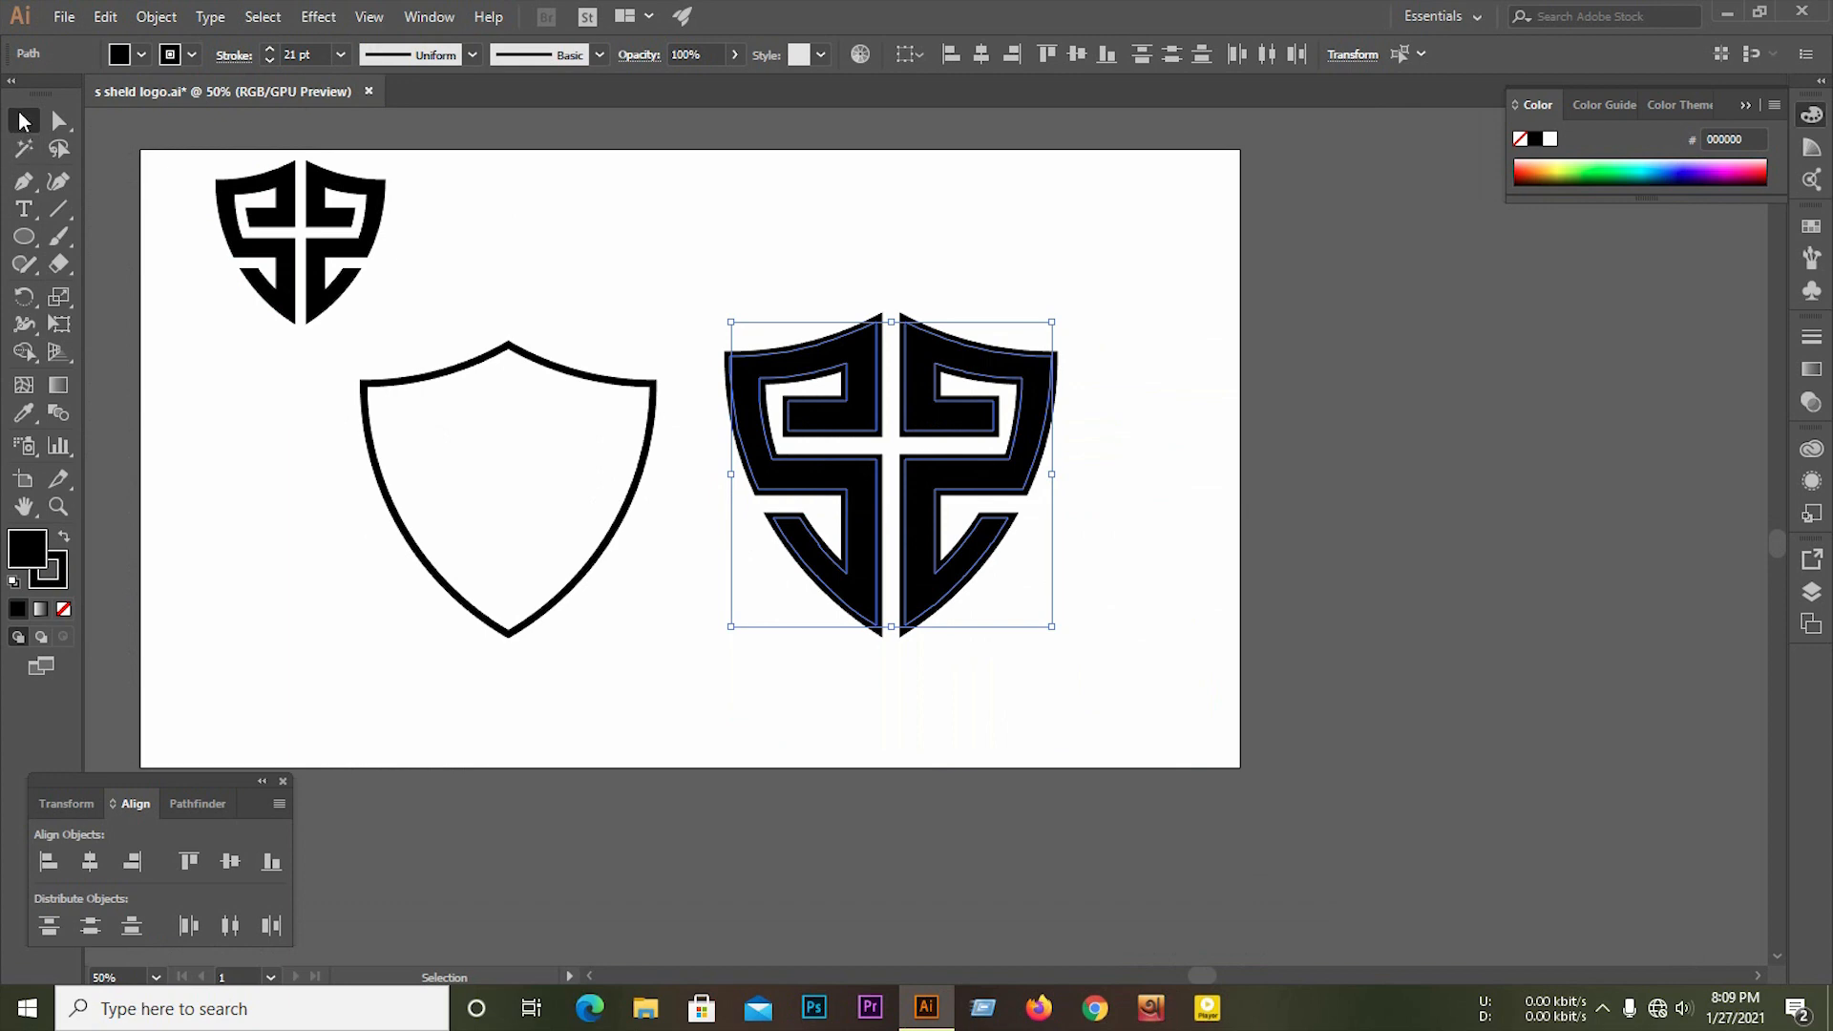
pyautogui.click(655, 174)
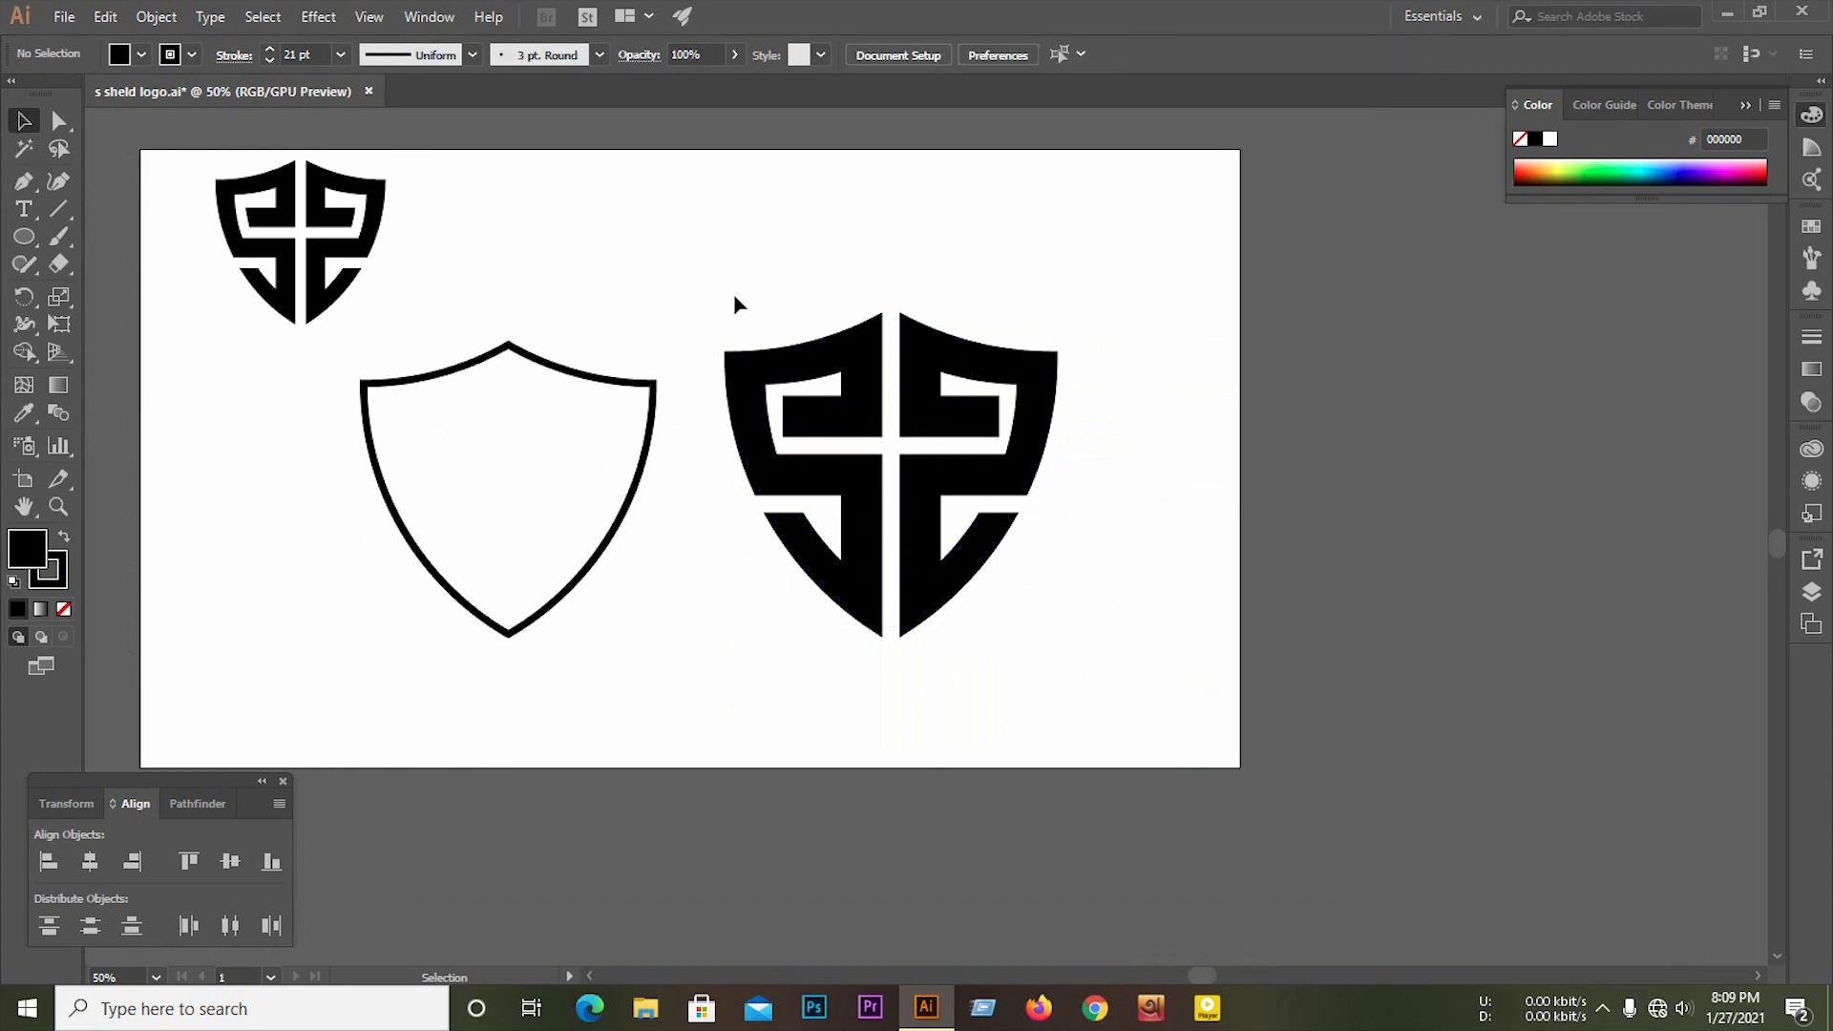
# Step: Set the stroke weight of both S shapes to 18 pt
pyautogui.click(813, 335)
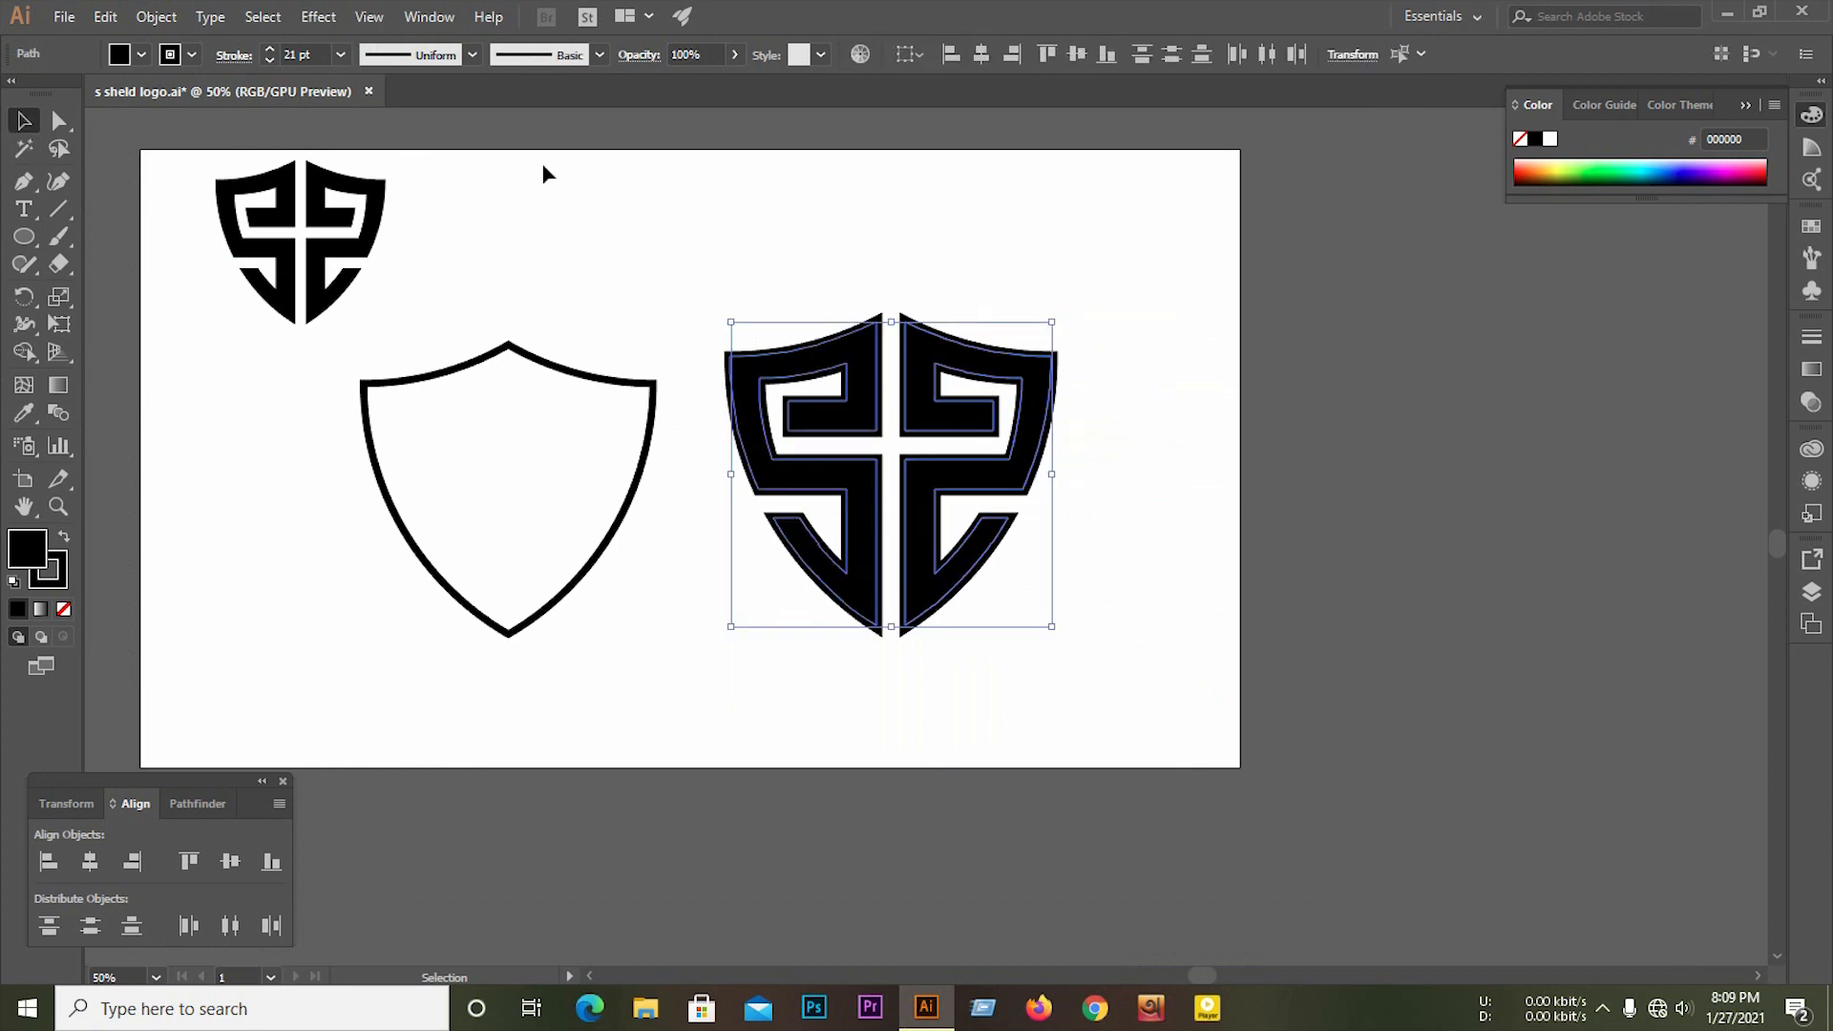
pyautogui.click(272, 59)
pyautogui.click(272, 59)
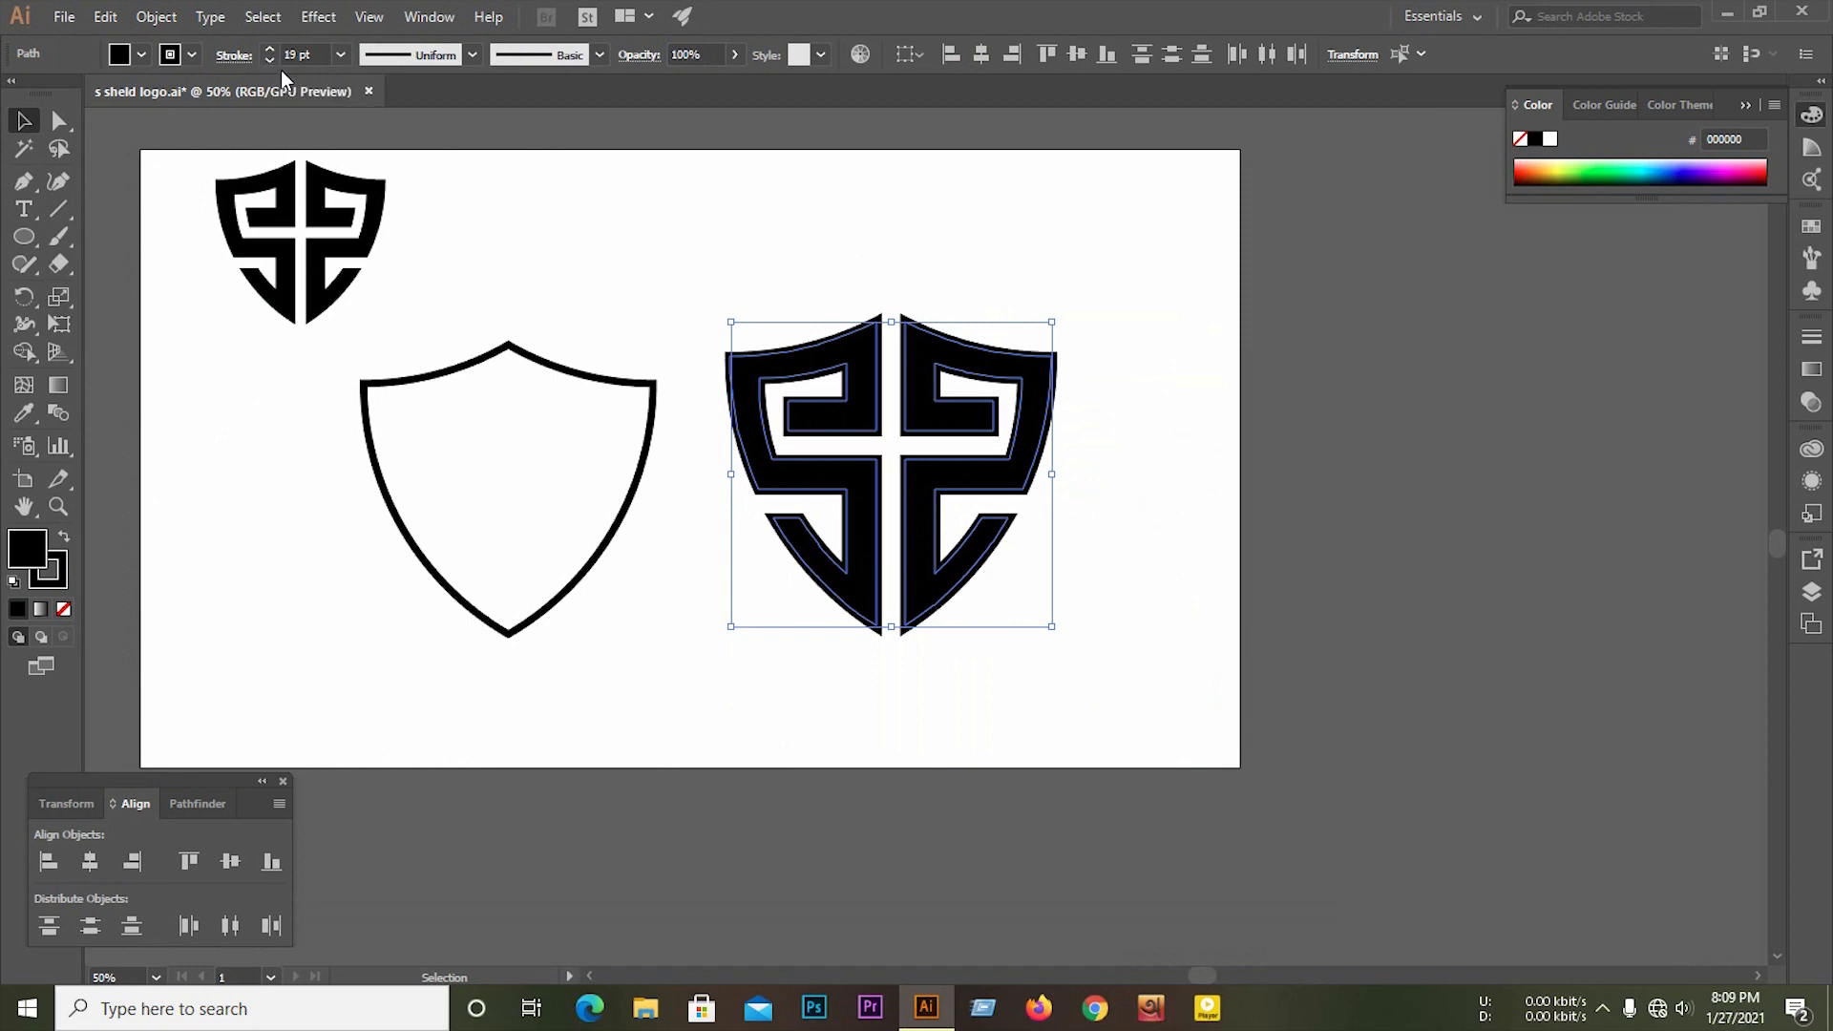
pyautogui.click(762, 303)
pyautogui.scroll(1, 763, 308)
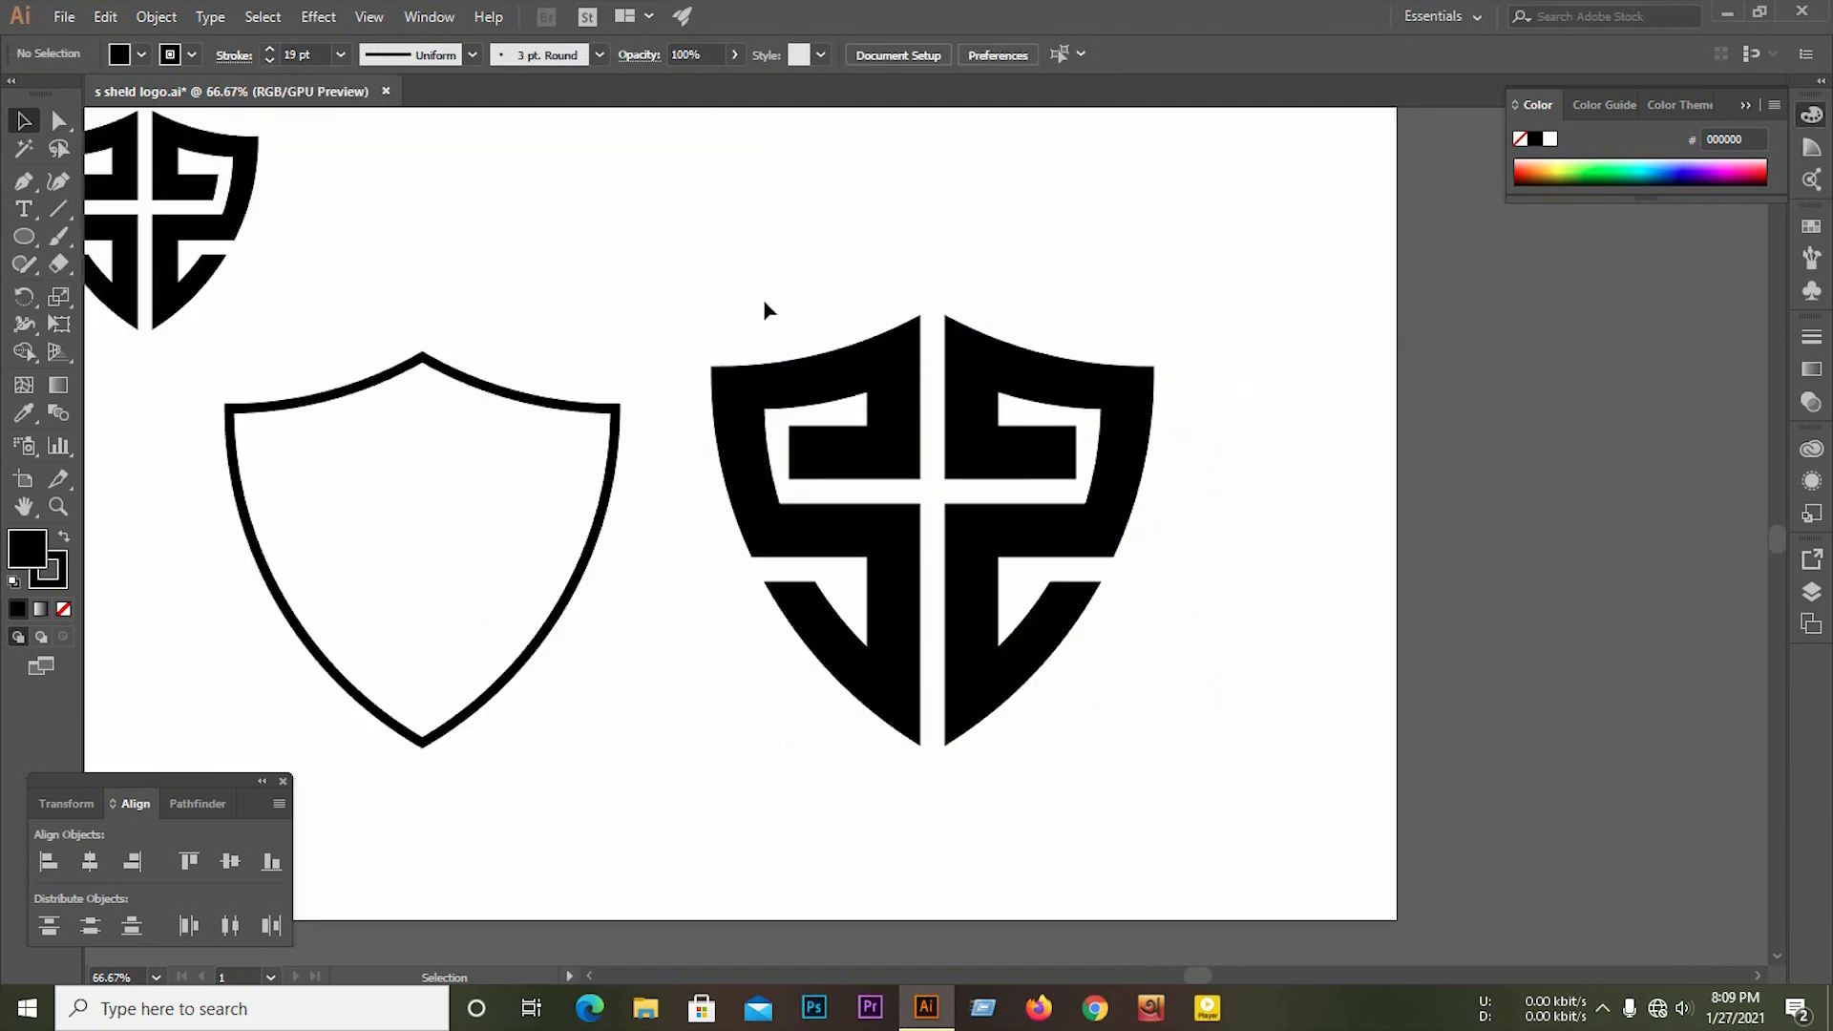
pyautogui.moveTo(766, 290); pyautogui.dragTo(1159, 655)
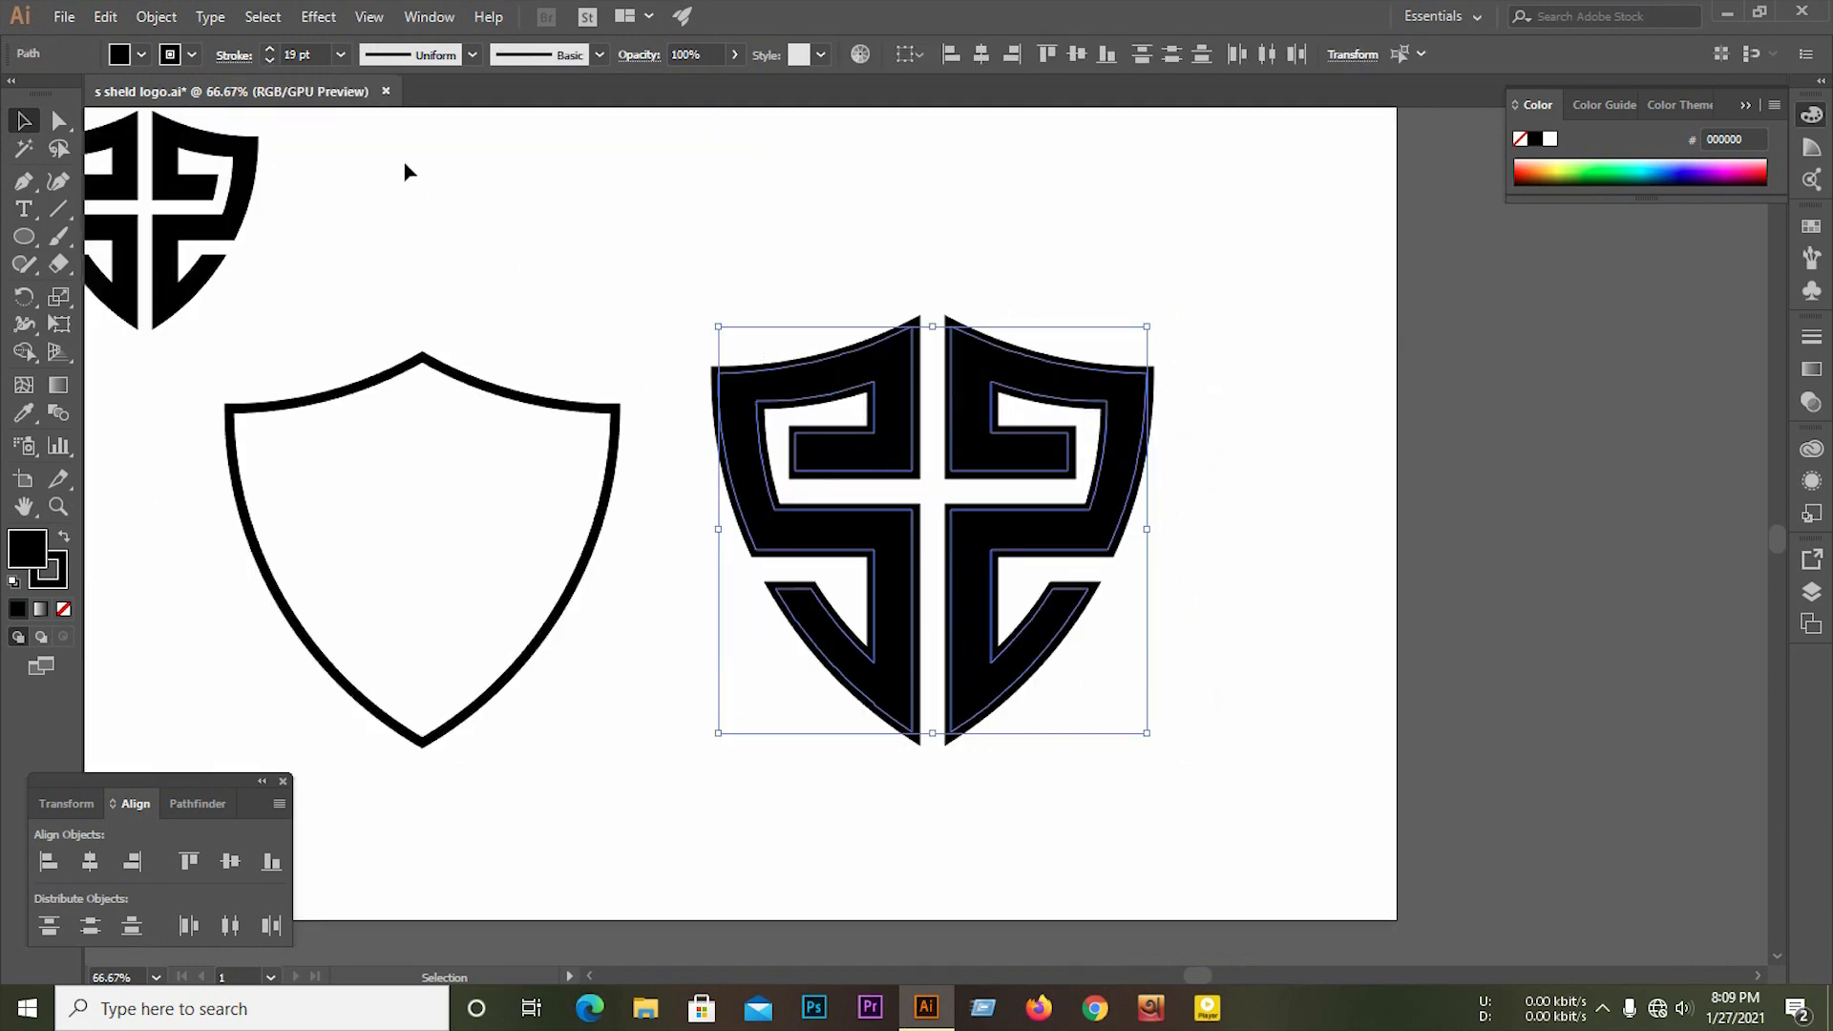
pyautogui.click(272, 59)
pyautogui.click(748, 258)
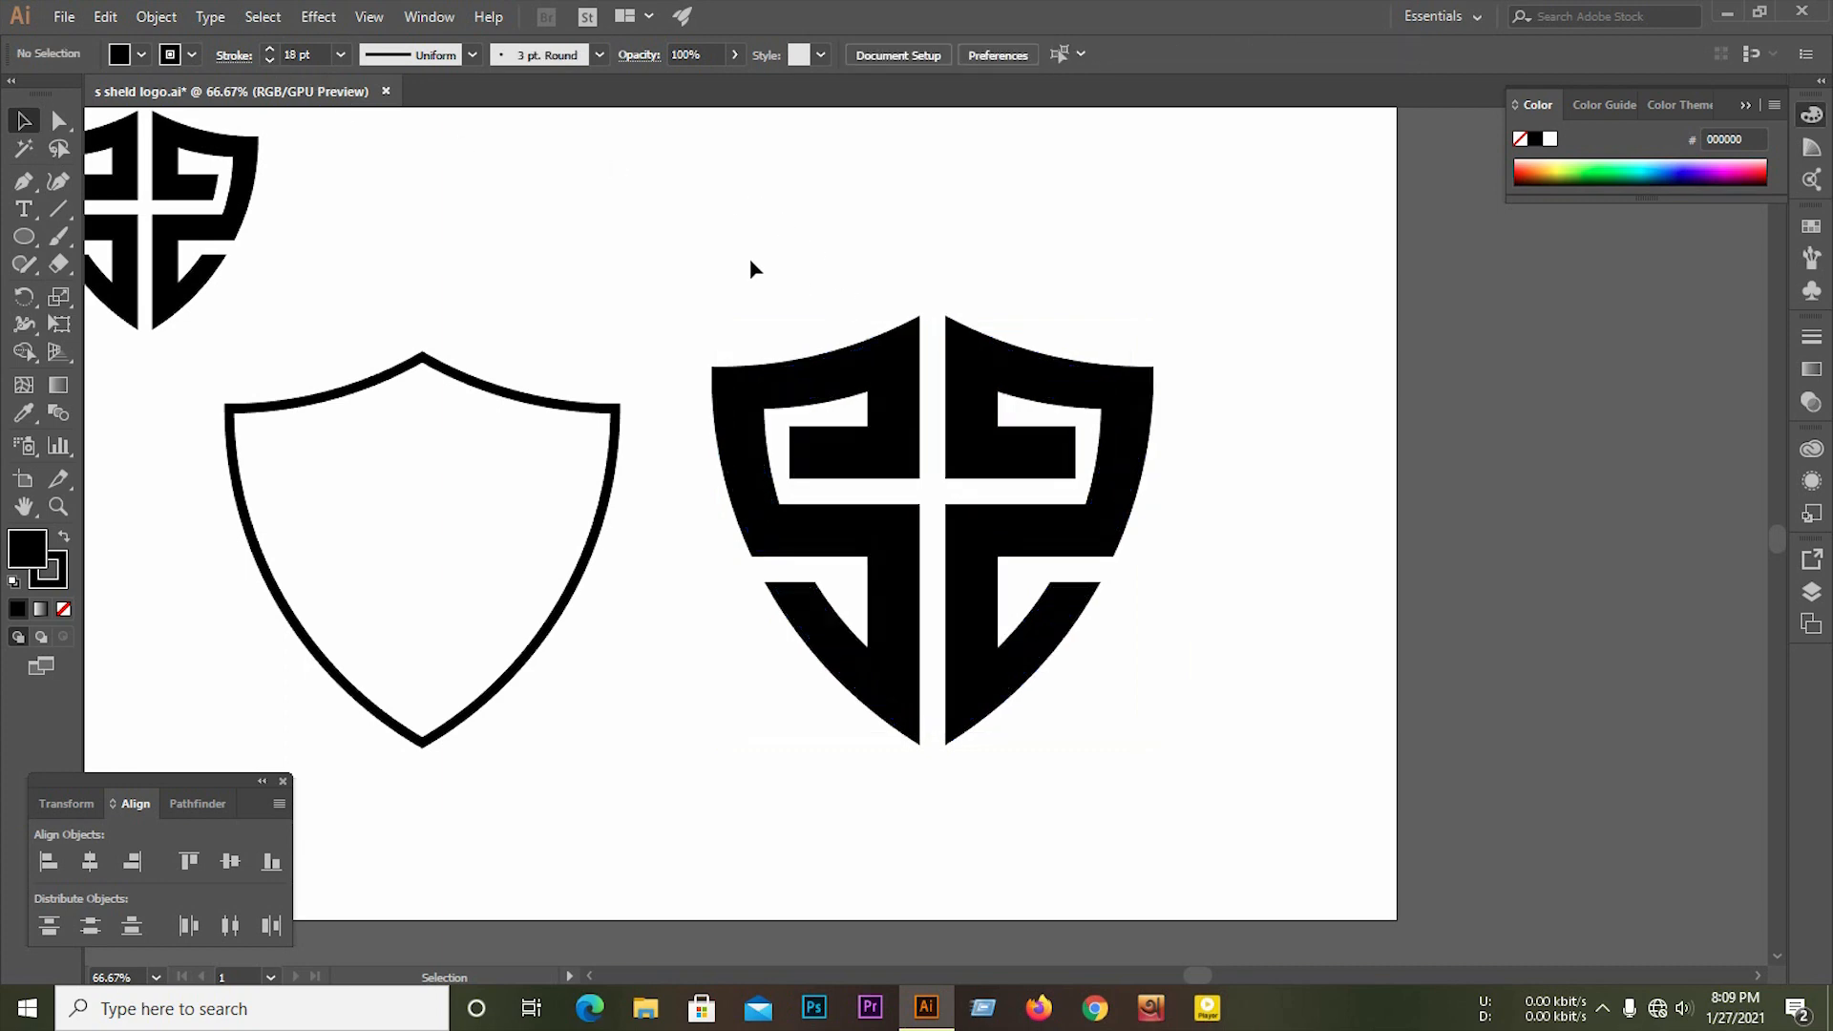
# Step: Expand the fill and stroke of both S shapes into solid outlines
pyautogui.click(1059, 638)
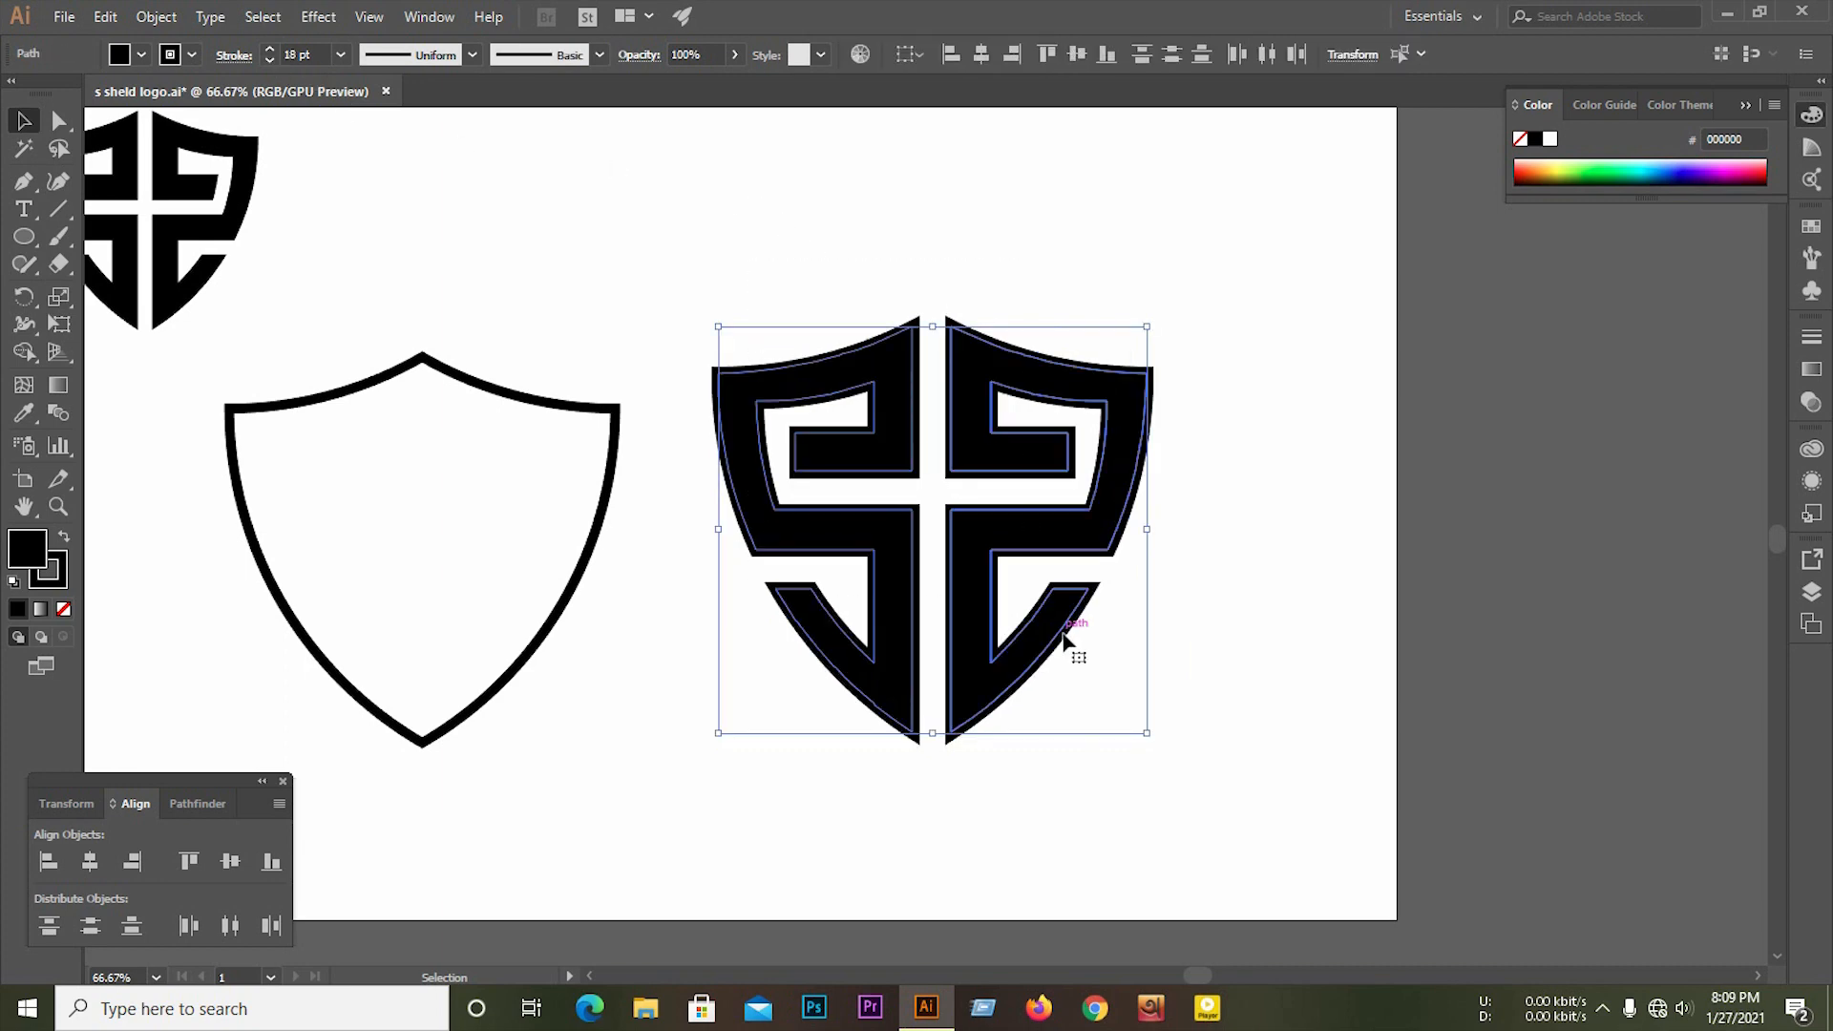
pyautogui.click(153, 17)
pyautogui.click(181, 262)
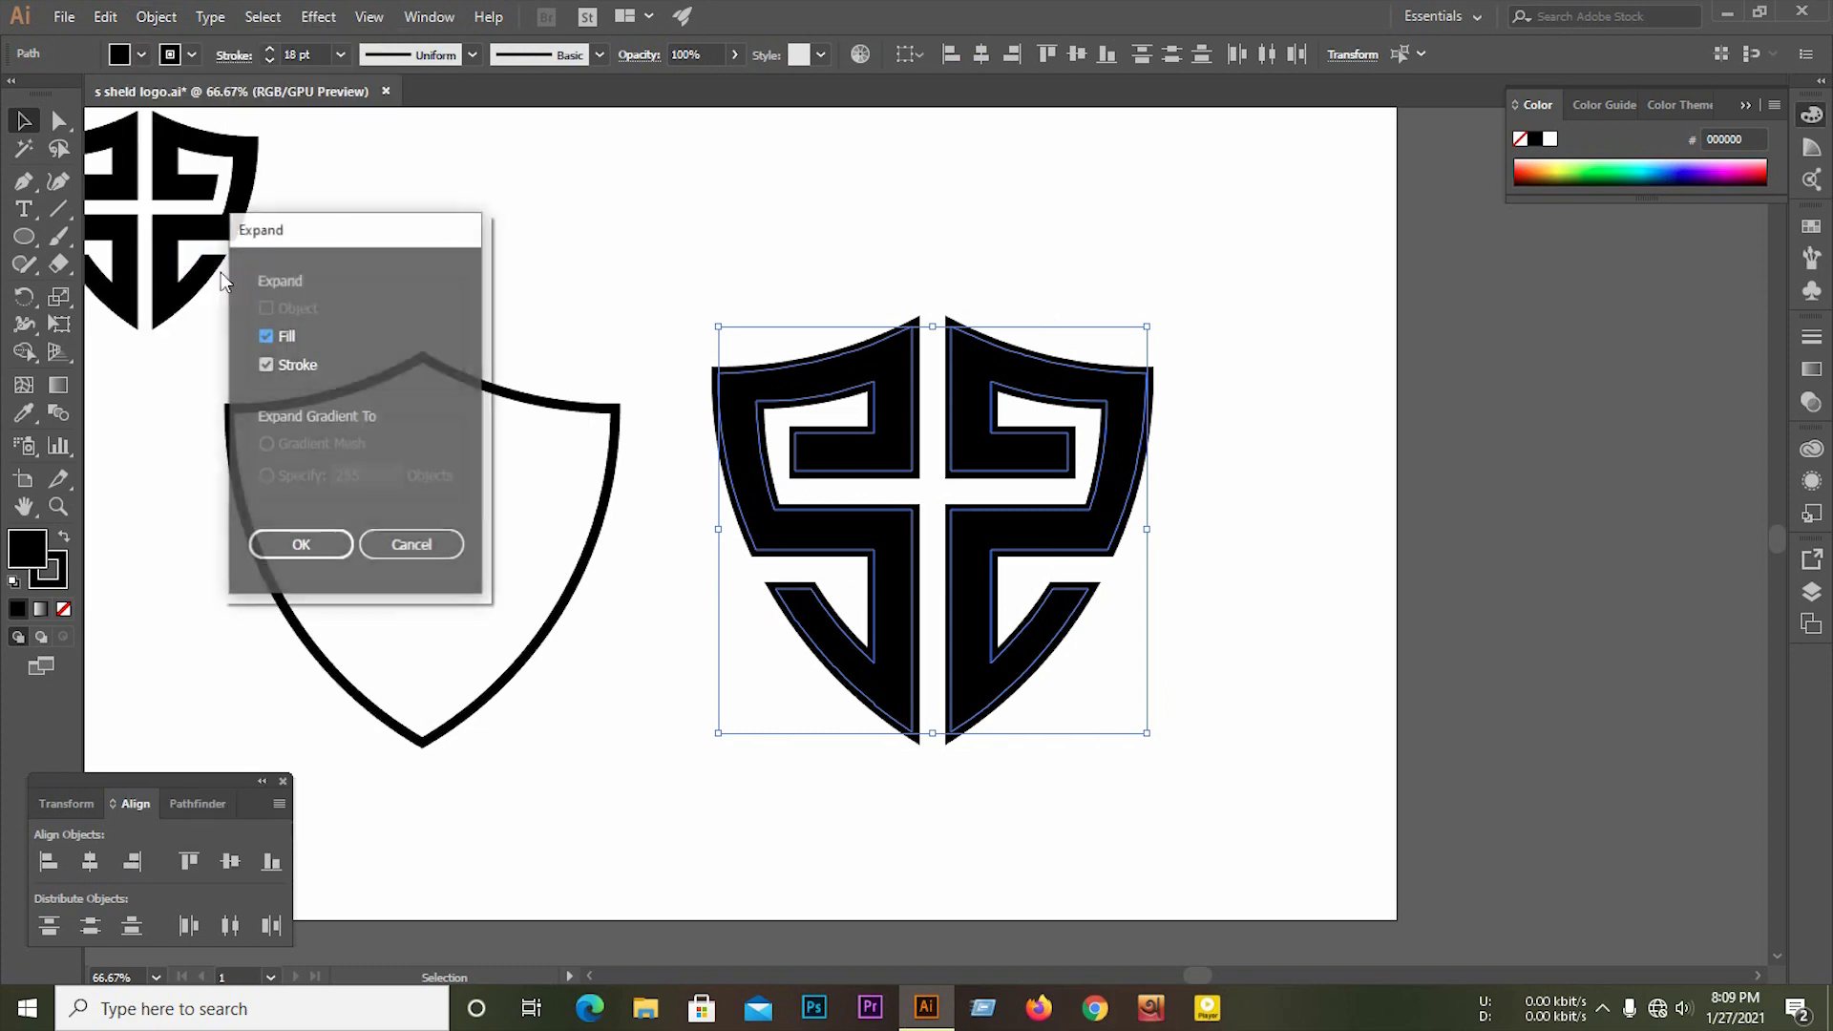
pyautogui.click(301, 546)
pyautogui.click(823, 253)
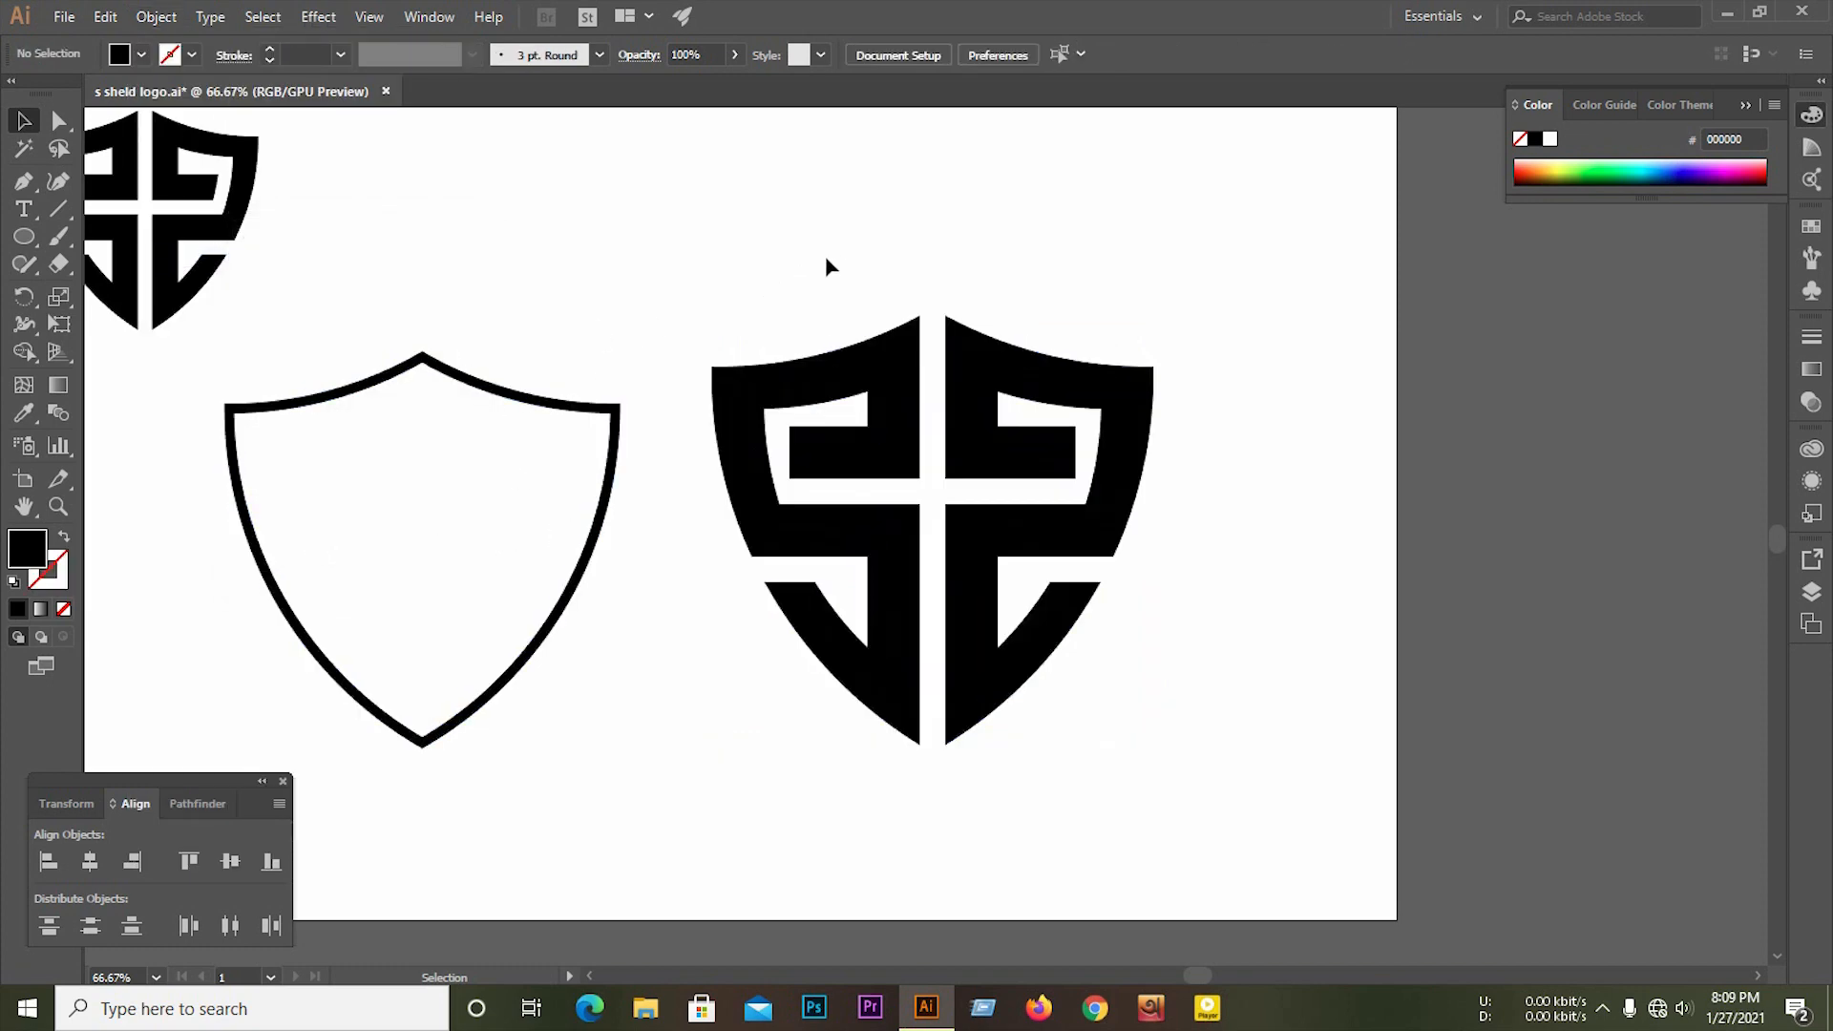
# Step: Unite the expanded fill and stroke pieces of the S shapes with Pathfinder
pyautogui.click(1027, 685)
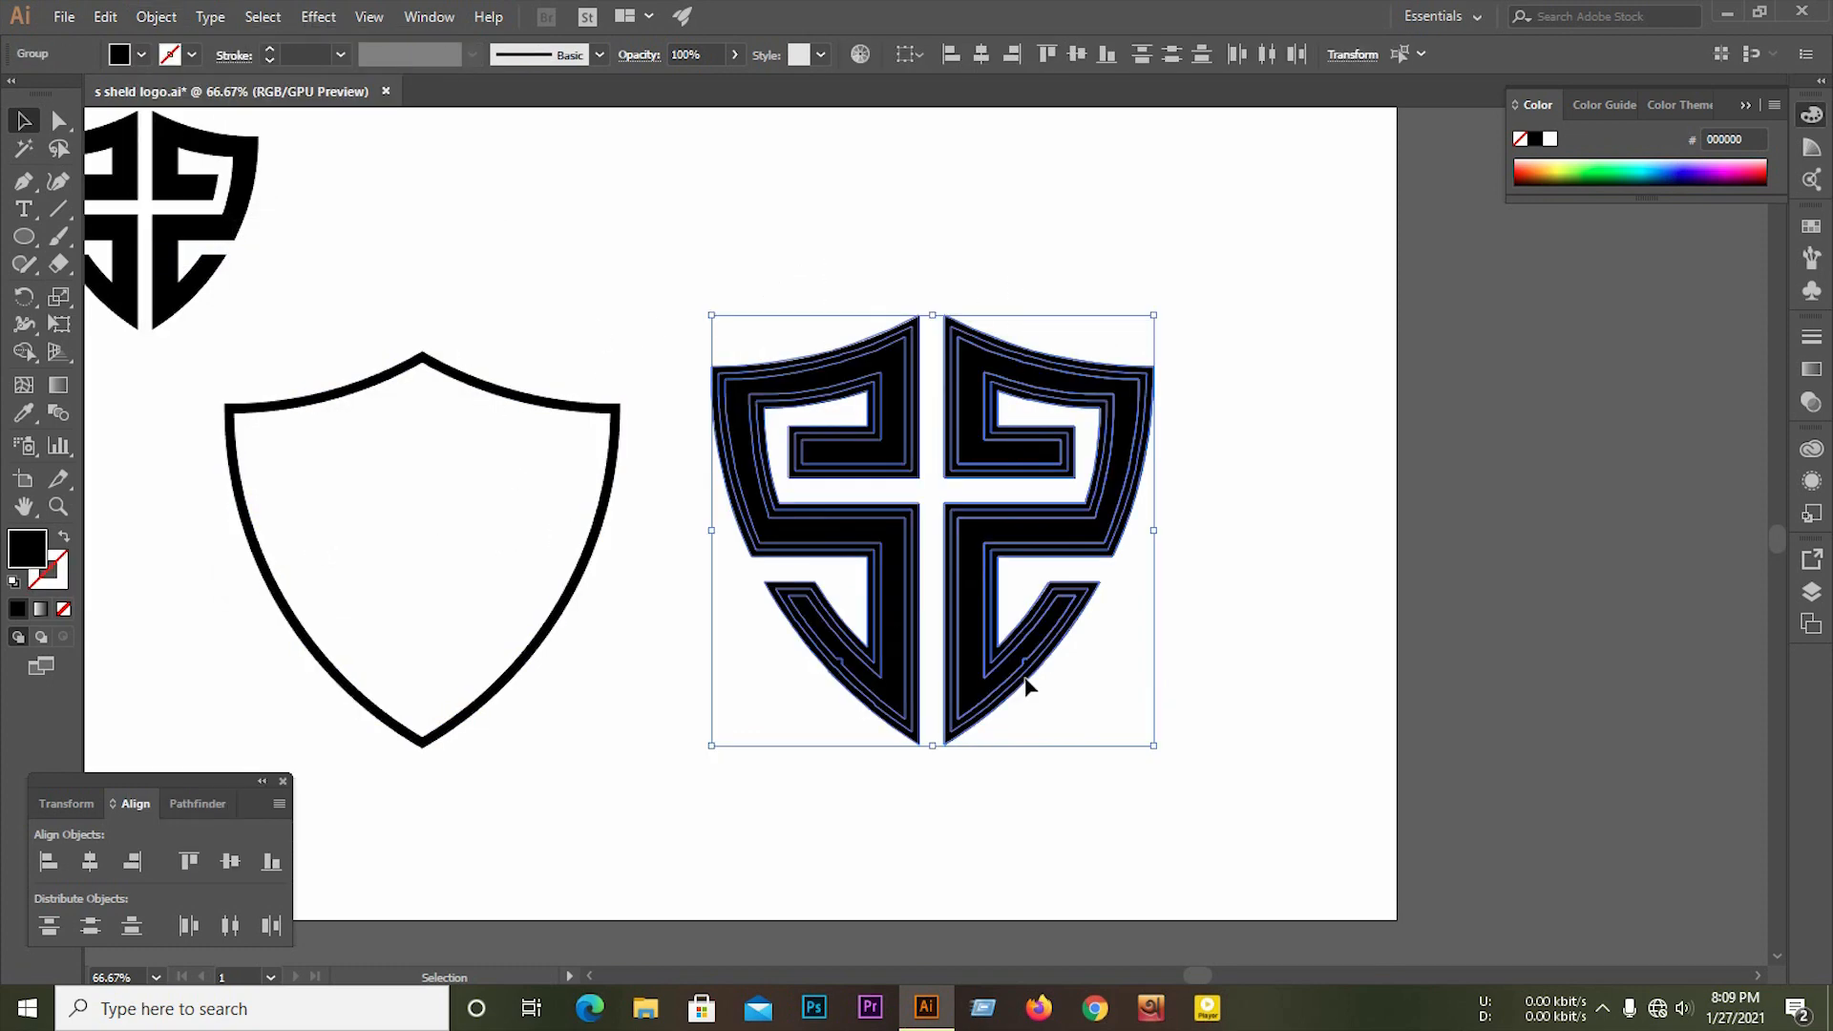
pyautogui.click(194, 805)
pyautogui.click(48, 862)
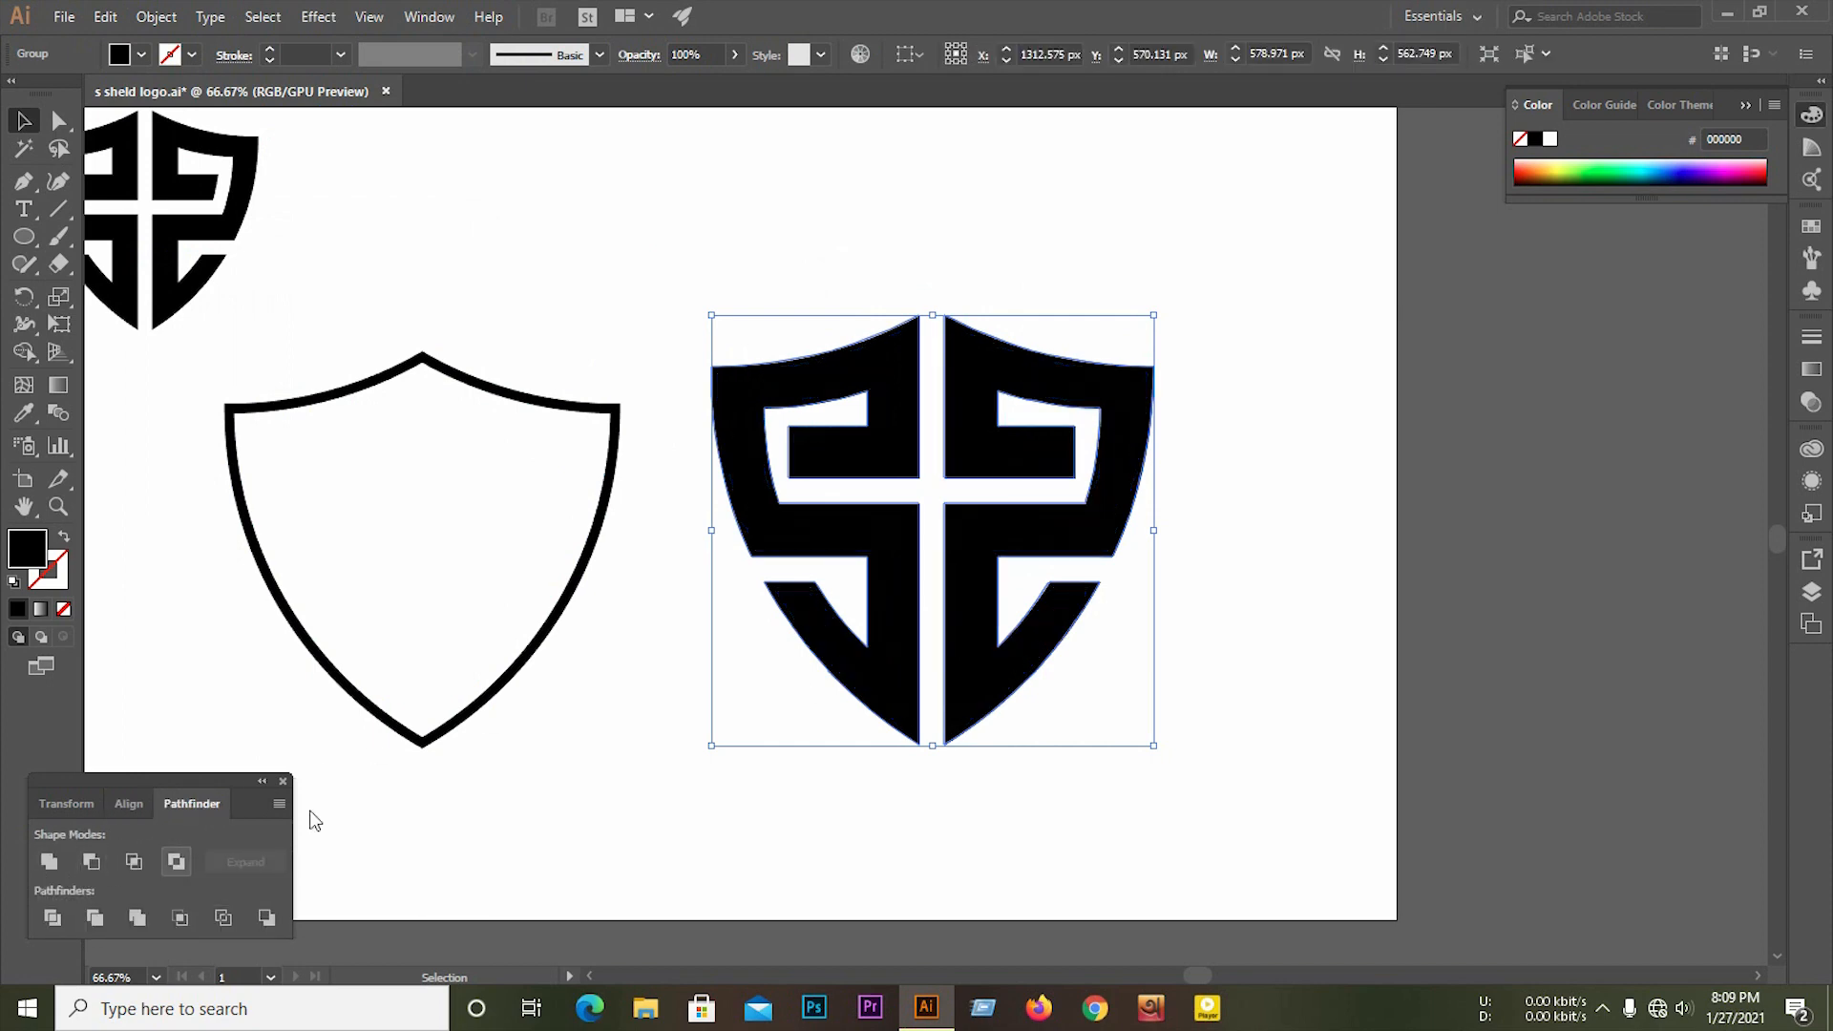
pyautogui.click(776, 248)
# Step: Draw four line segments cutting across the curved outer sides of the S shapes, two near the corners of each side
pyautogui.click(58, 208)
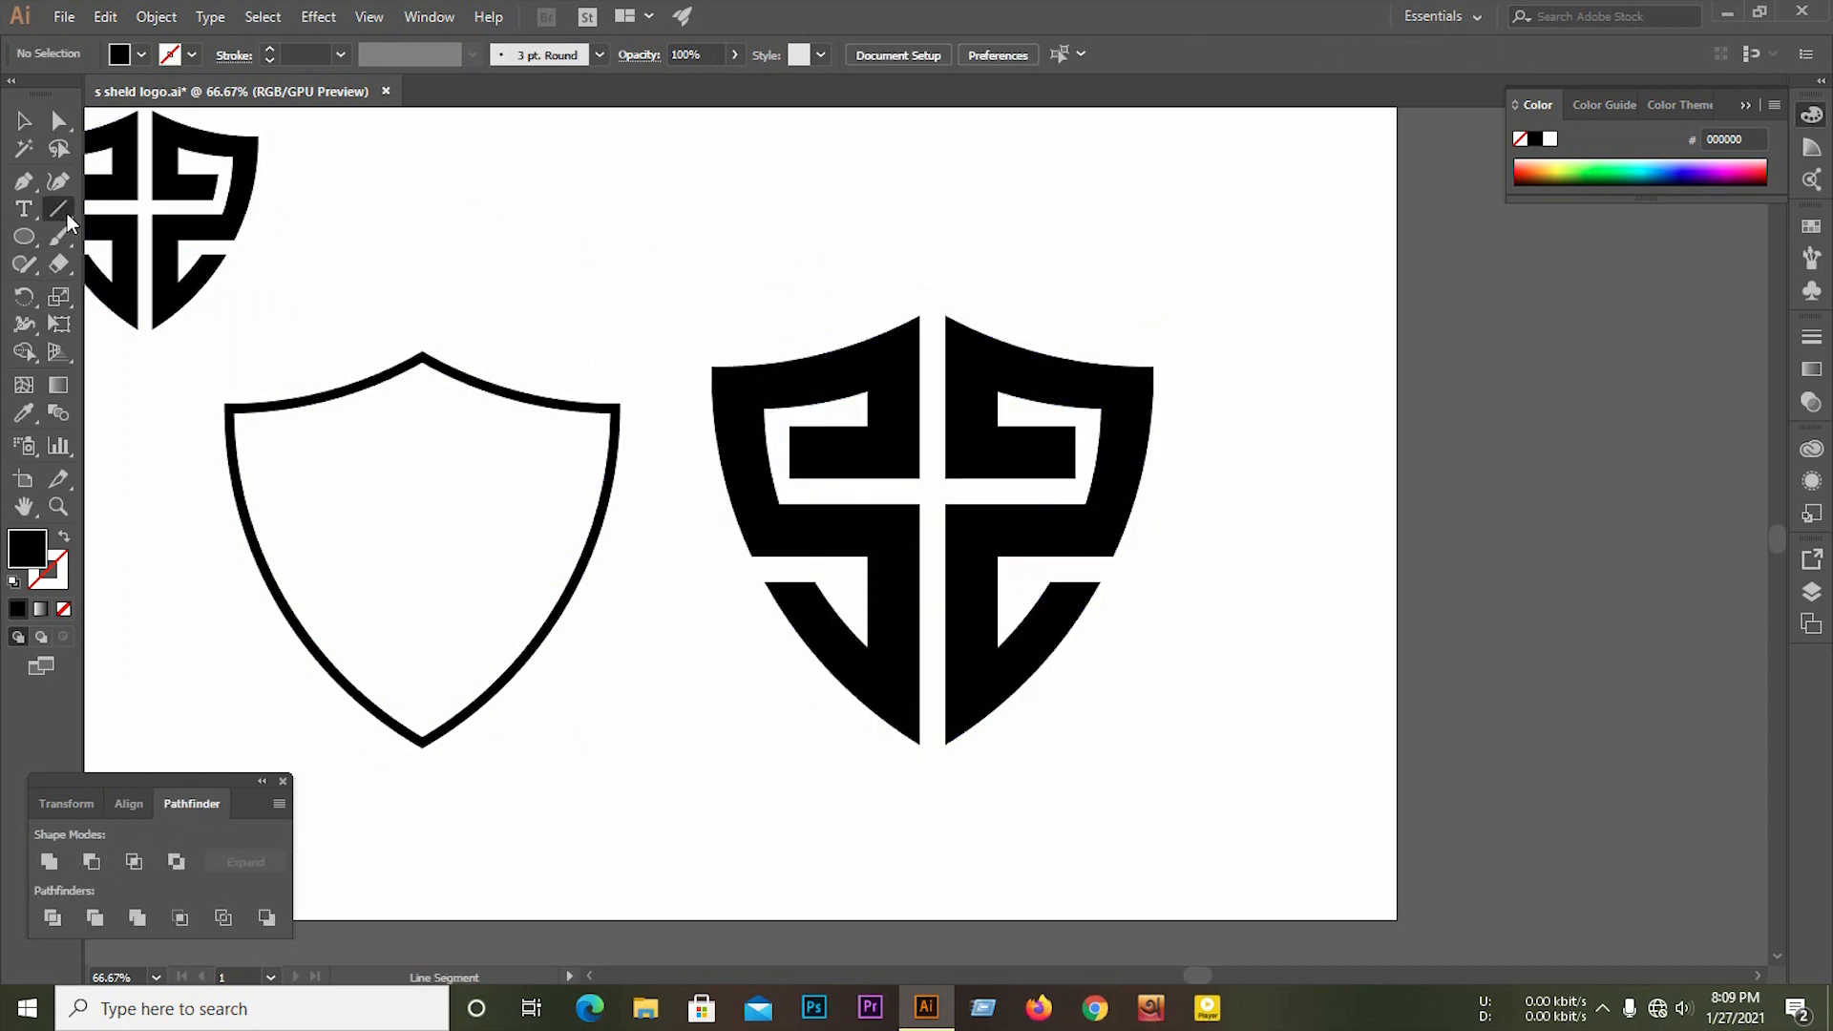
pyautogui.scroll(1, 707, 413)
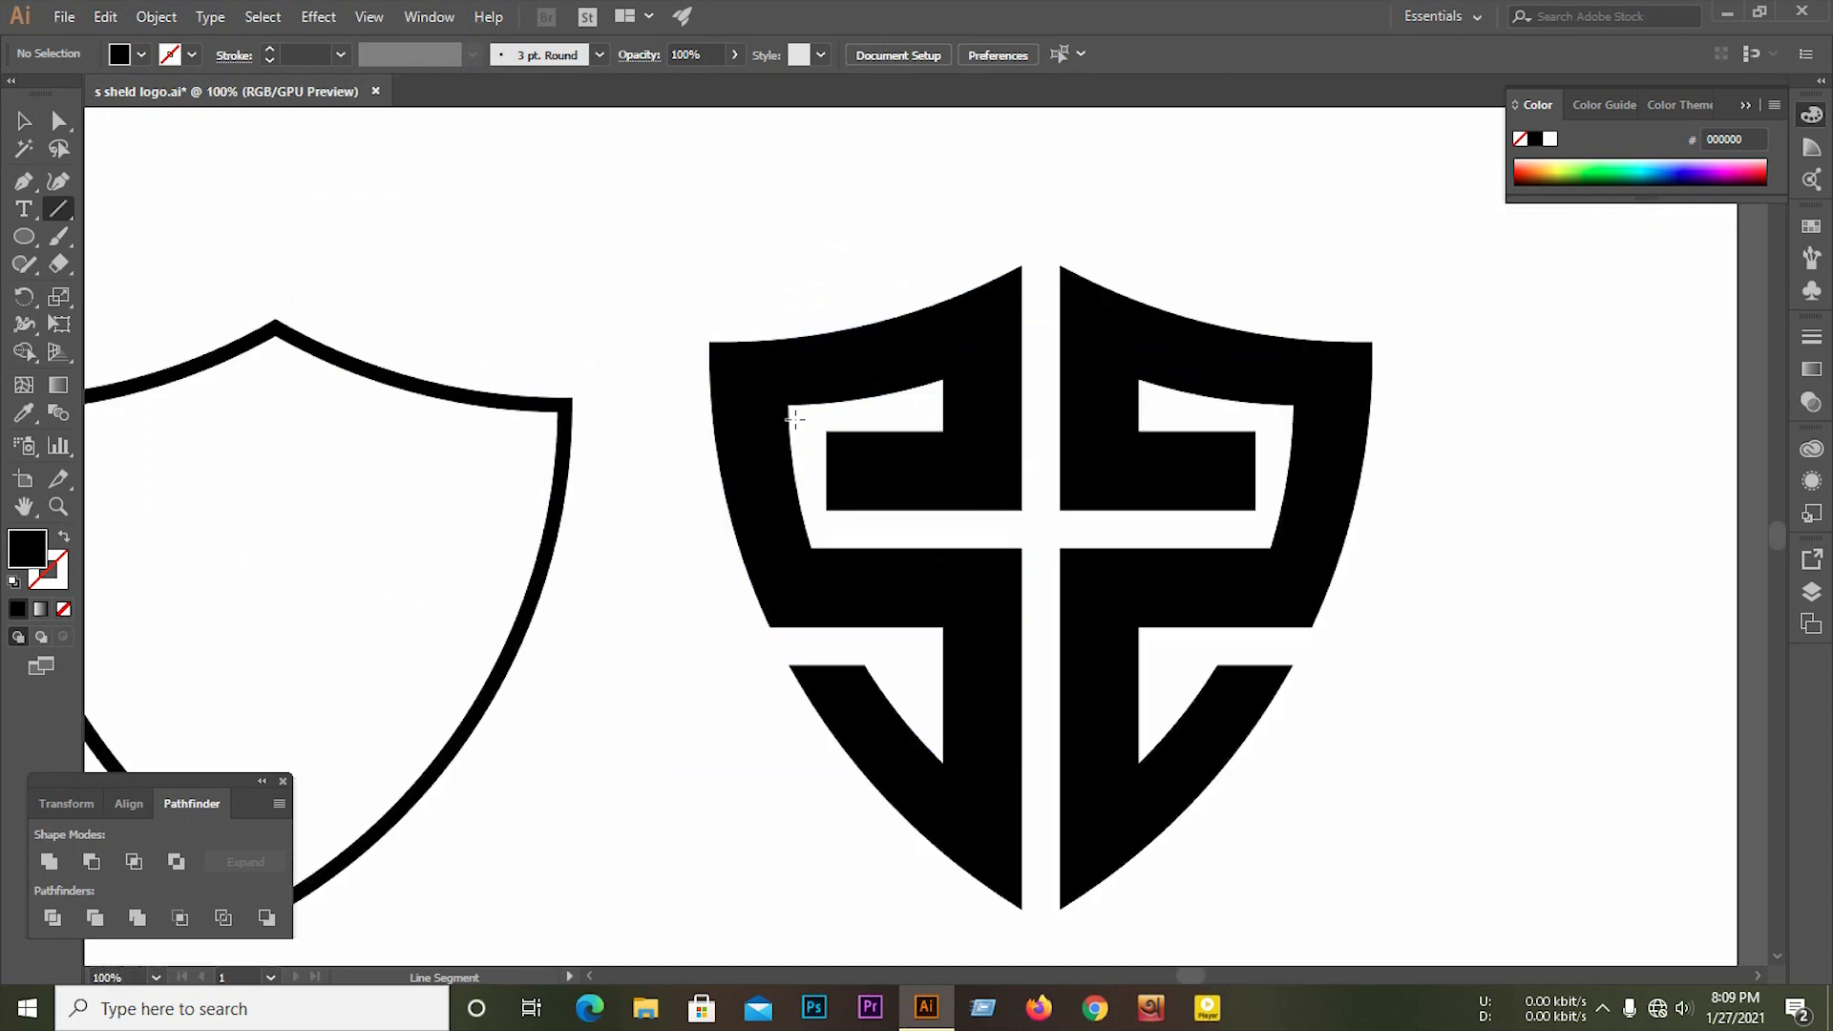
pyautogui.moveTo(795, 418); pyautogui.dragTo(649, 463)
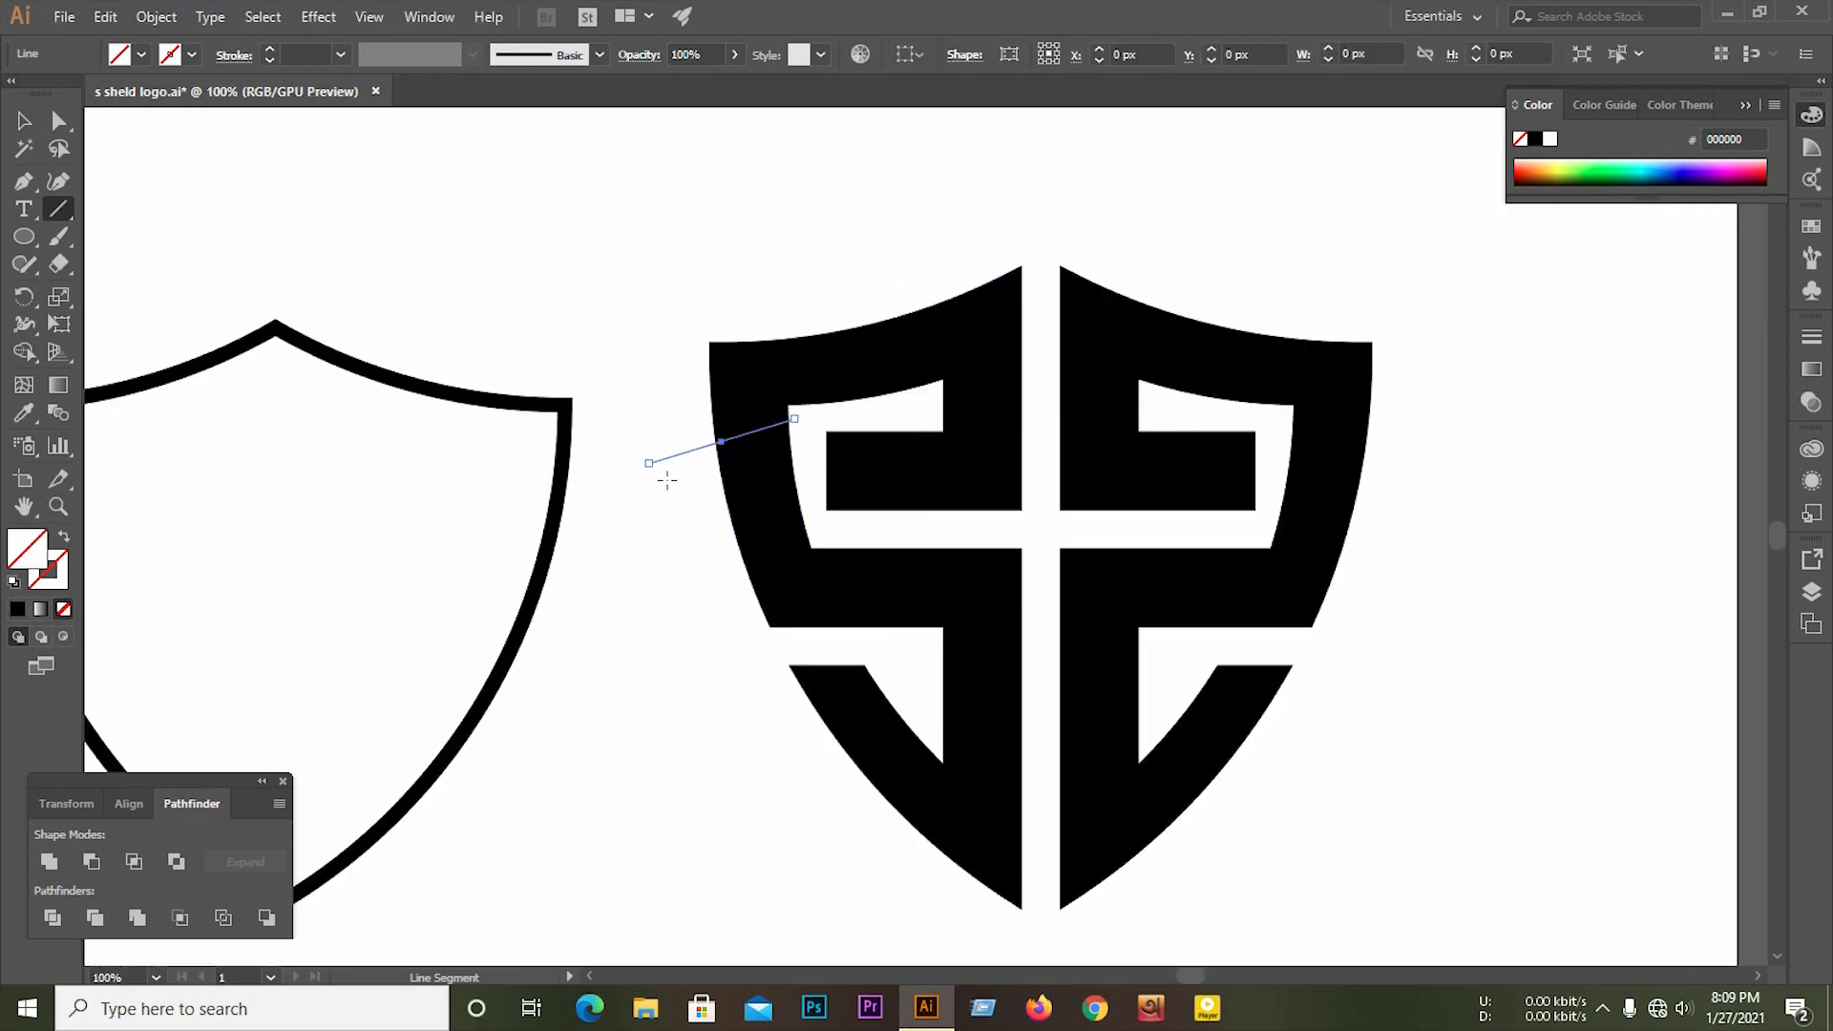
pyautogui.moveTo(827, 532); pyautogui.dragTo(709, 628)
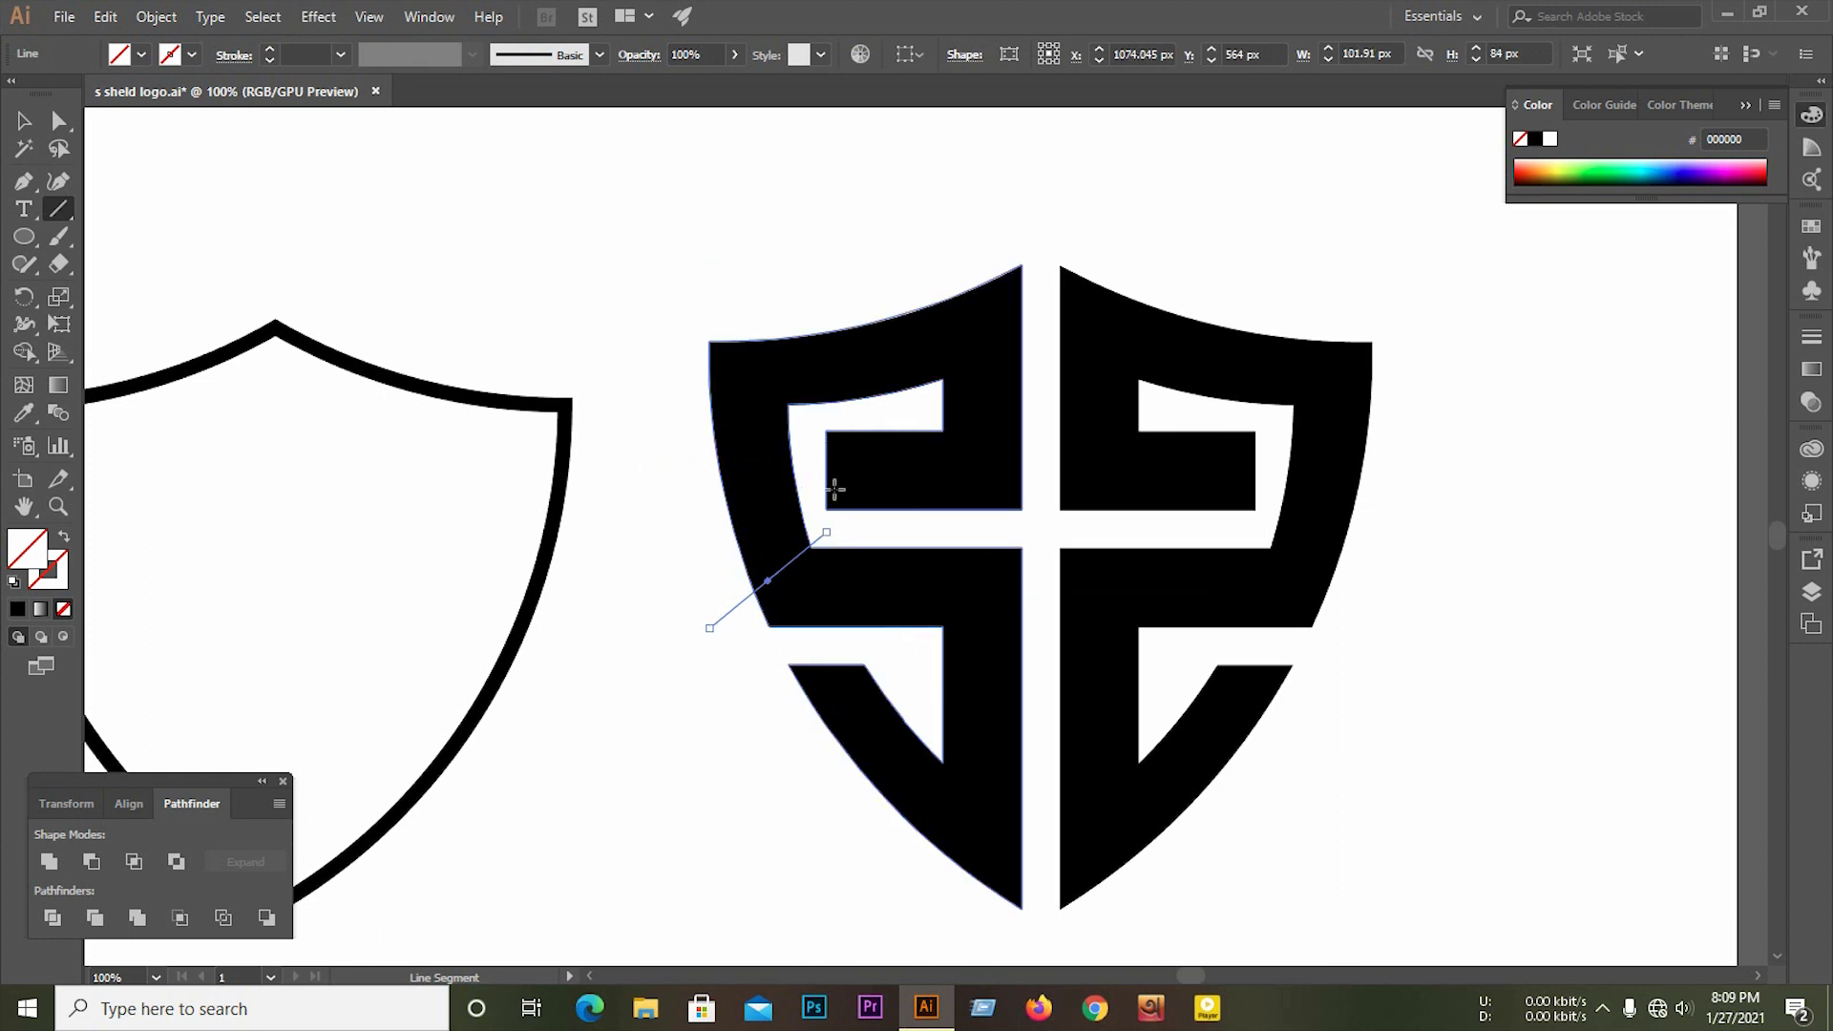
pyautogui.moveTo(1258, 532); pyautogui.dragTo(1389, 635)
pyautogui.moveTo(1281, 412); pyautogui.dragTo(1443, 399)
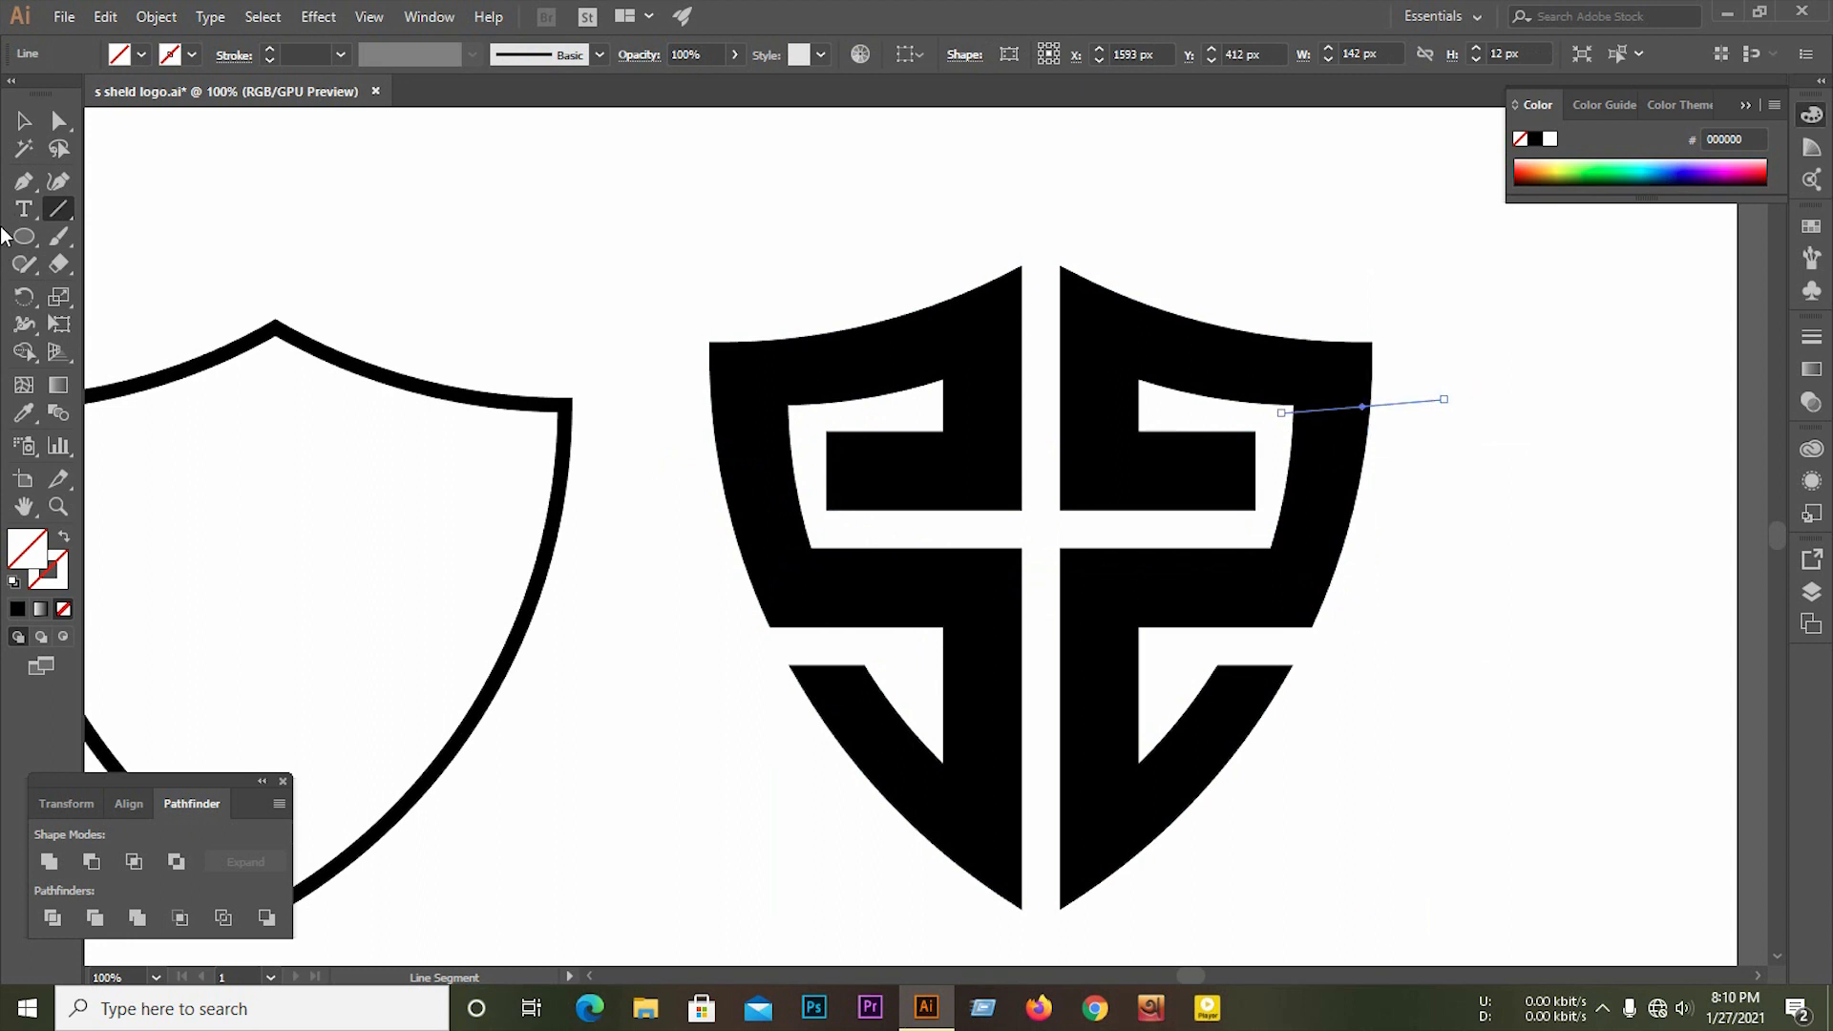
# Step: Divide both S shapes along the four cutting lines and ungroup the resulting pieces
pyautogui.click(24, 120)
pyautogui.moveTo(599, 204); pyautogui.dragTo(1381, 810)
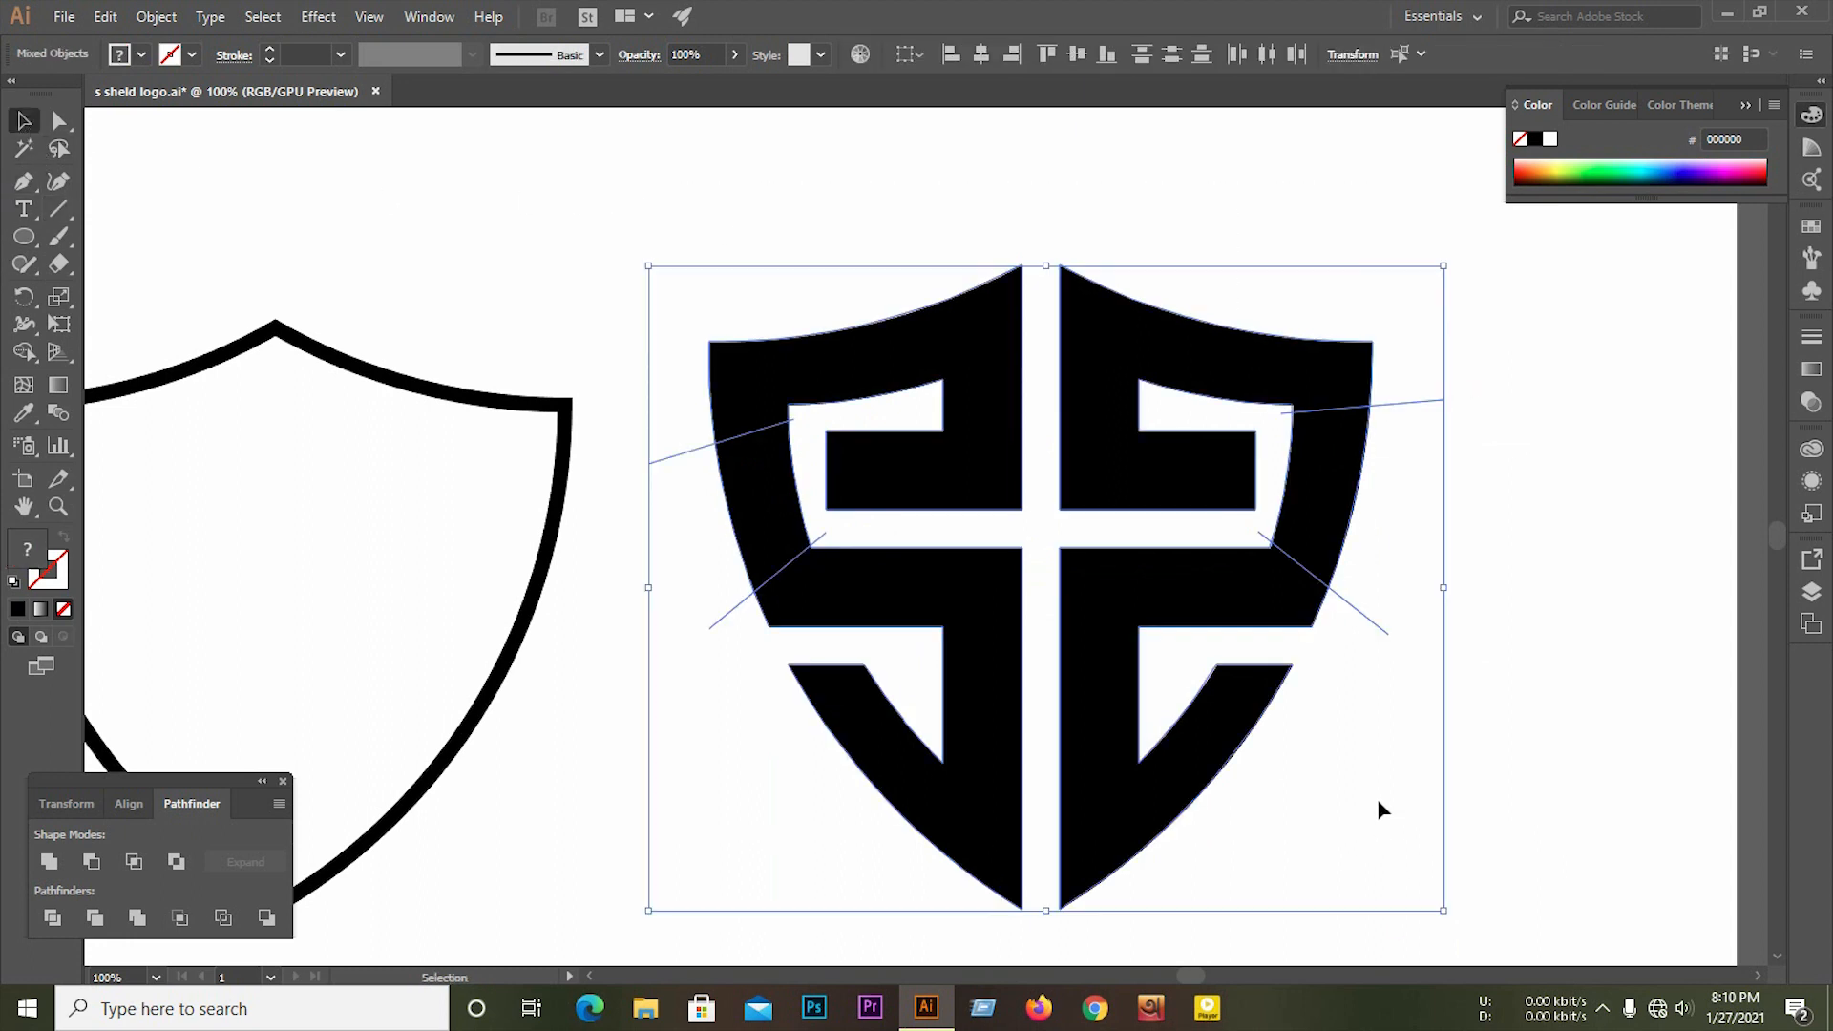
pyautogui.click(51, 916)
pyautogui.rightClick(864, 485)
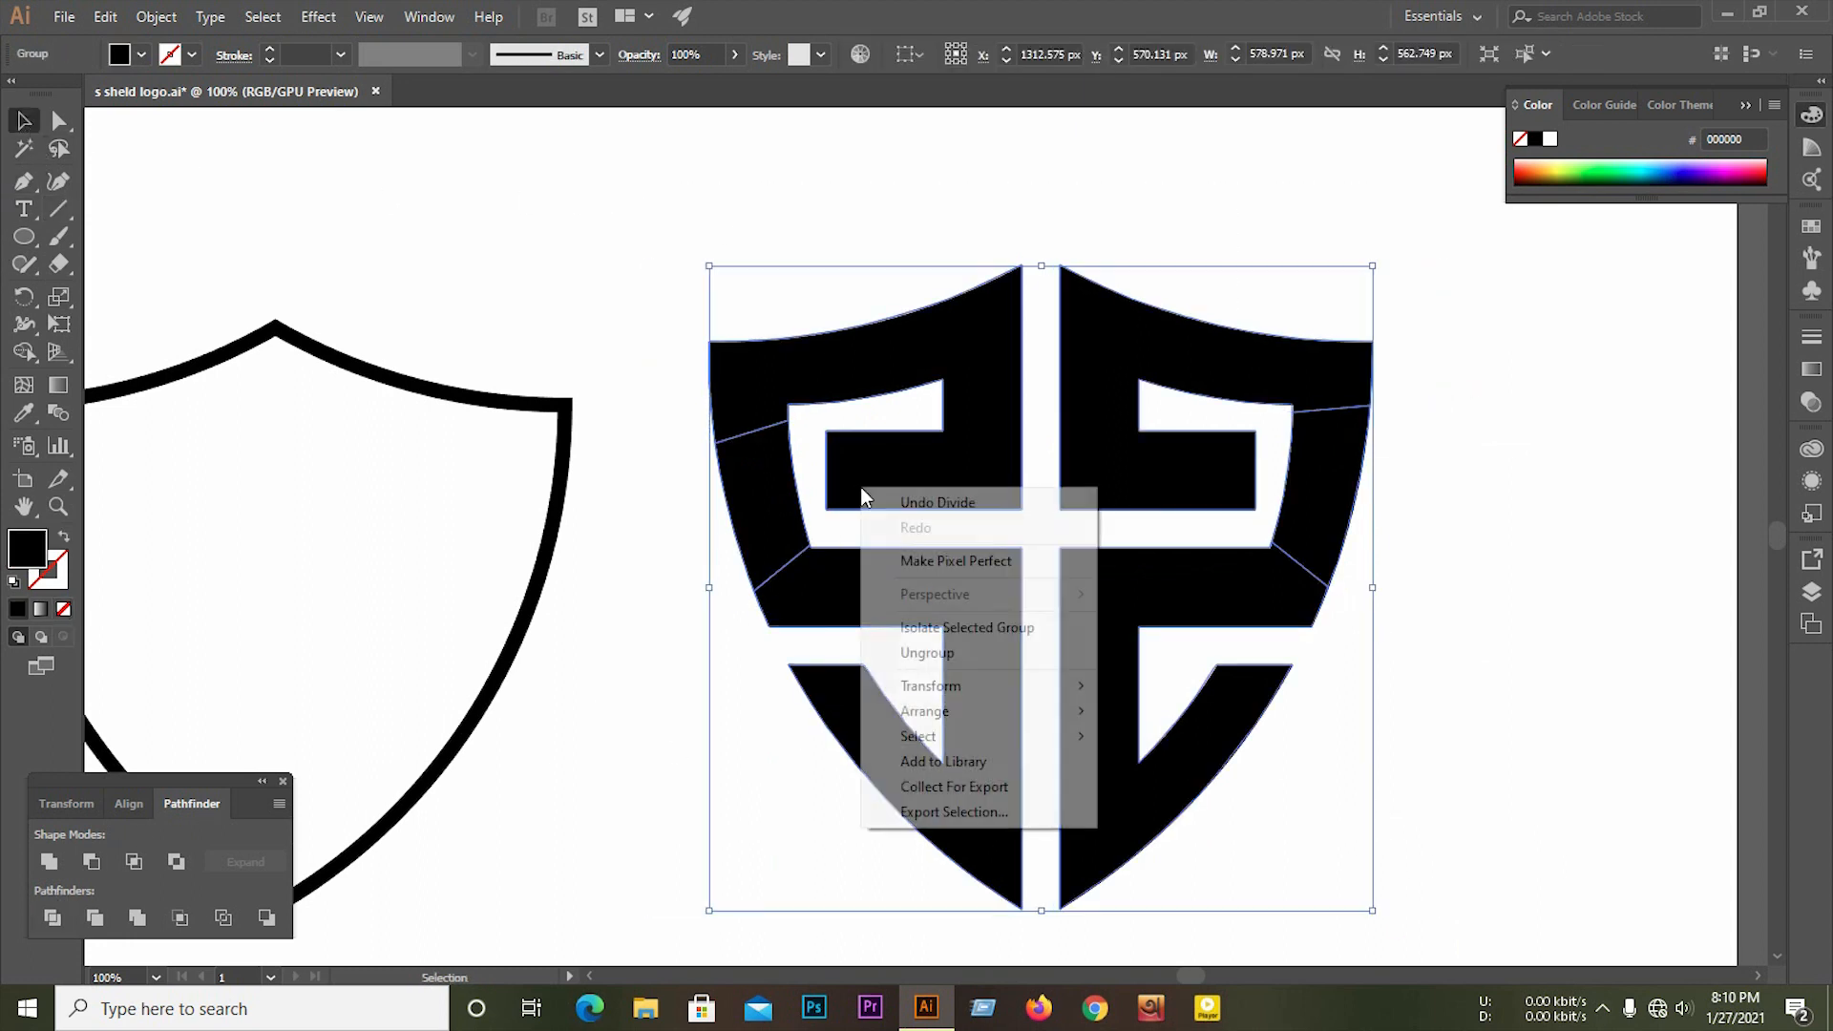
pyautogui.click(932, 654)
# Step: Offset the paths of the two curved side segments outward by 31 px with Miter joins
pyautogui.click(1346, 491)
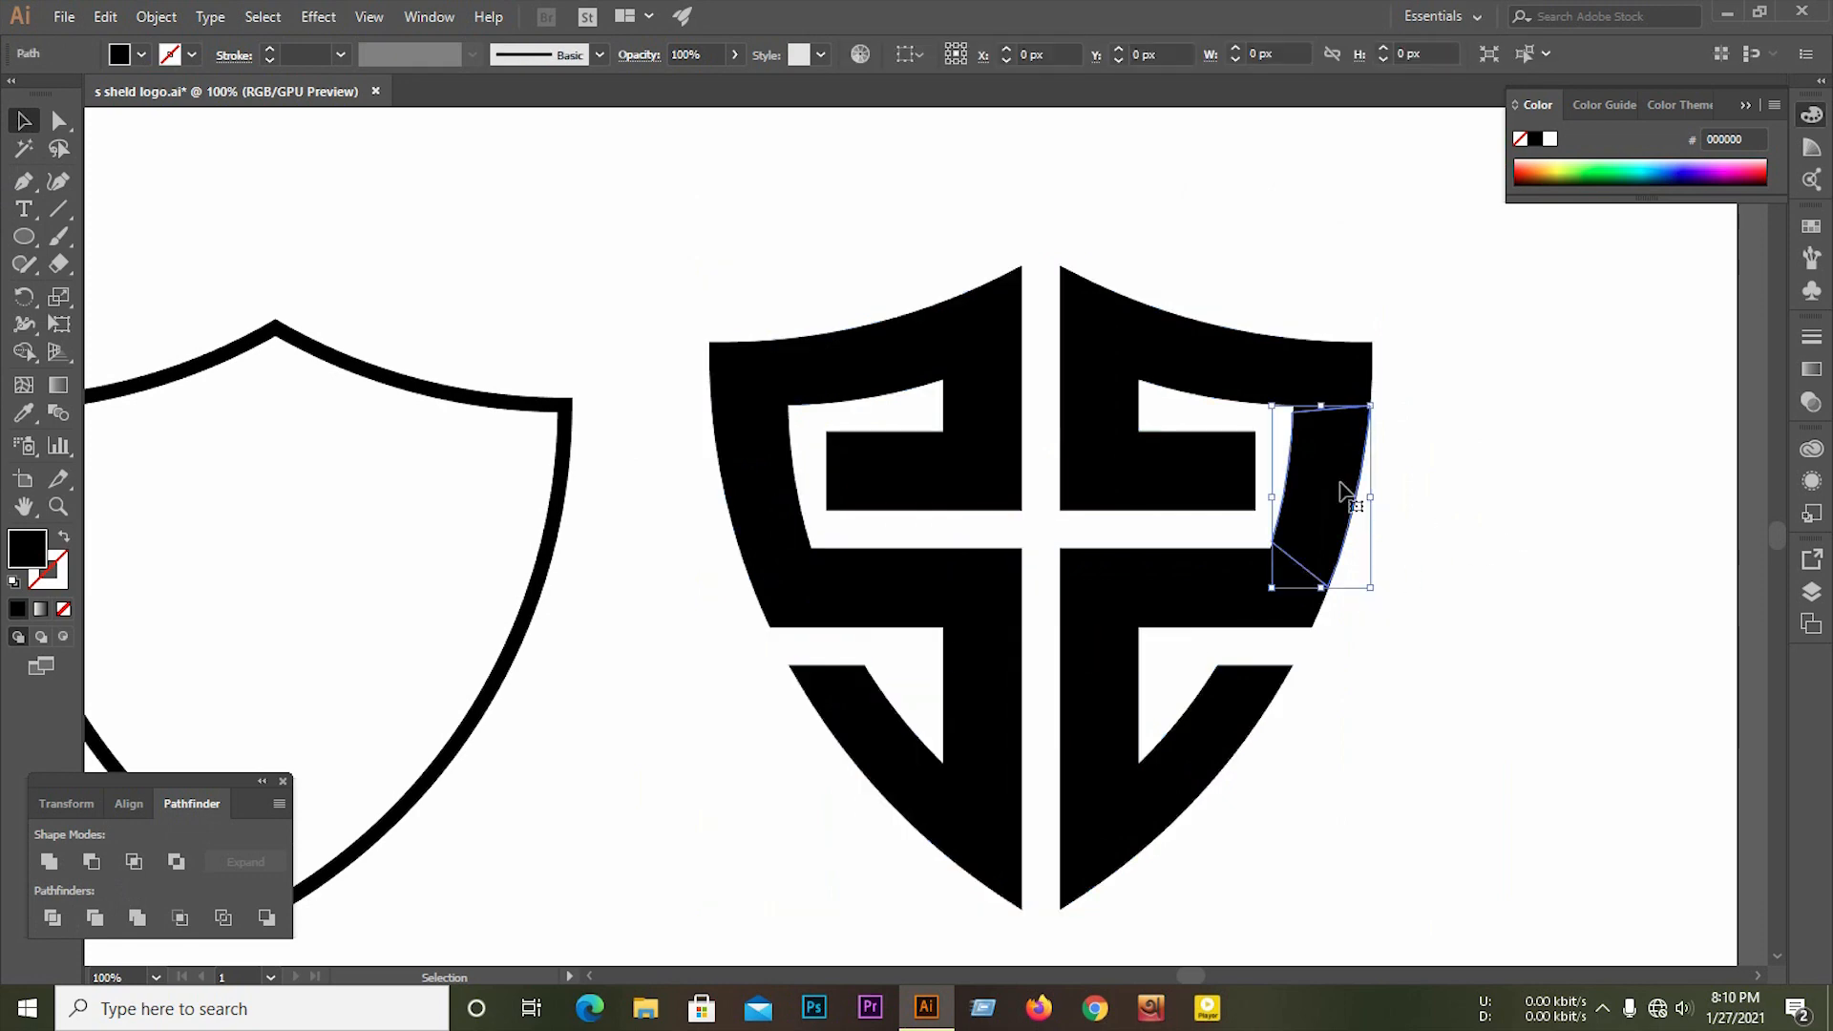
pyautogui.keyDown('shift'); pyautogui.click(779, 512); pyautogui.keyUp('shift')
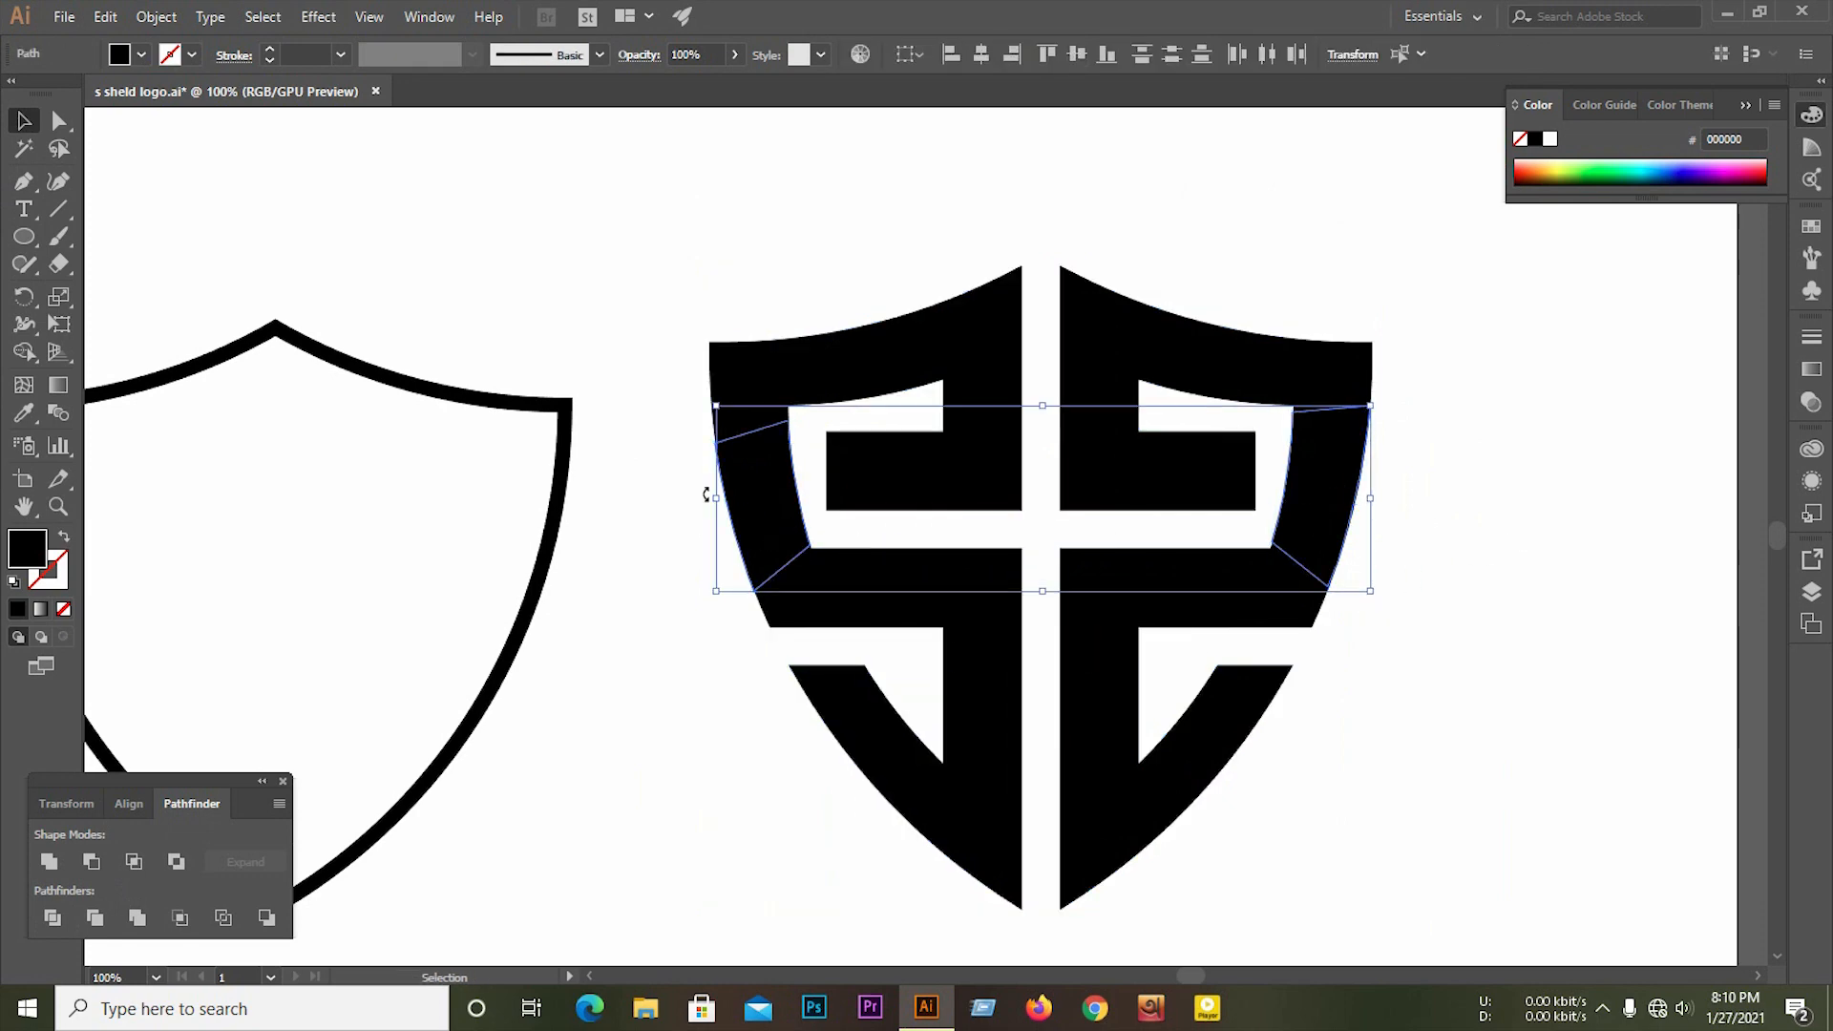
pyautogui.click(157, 17)
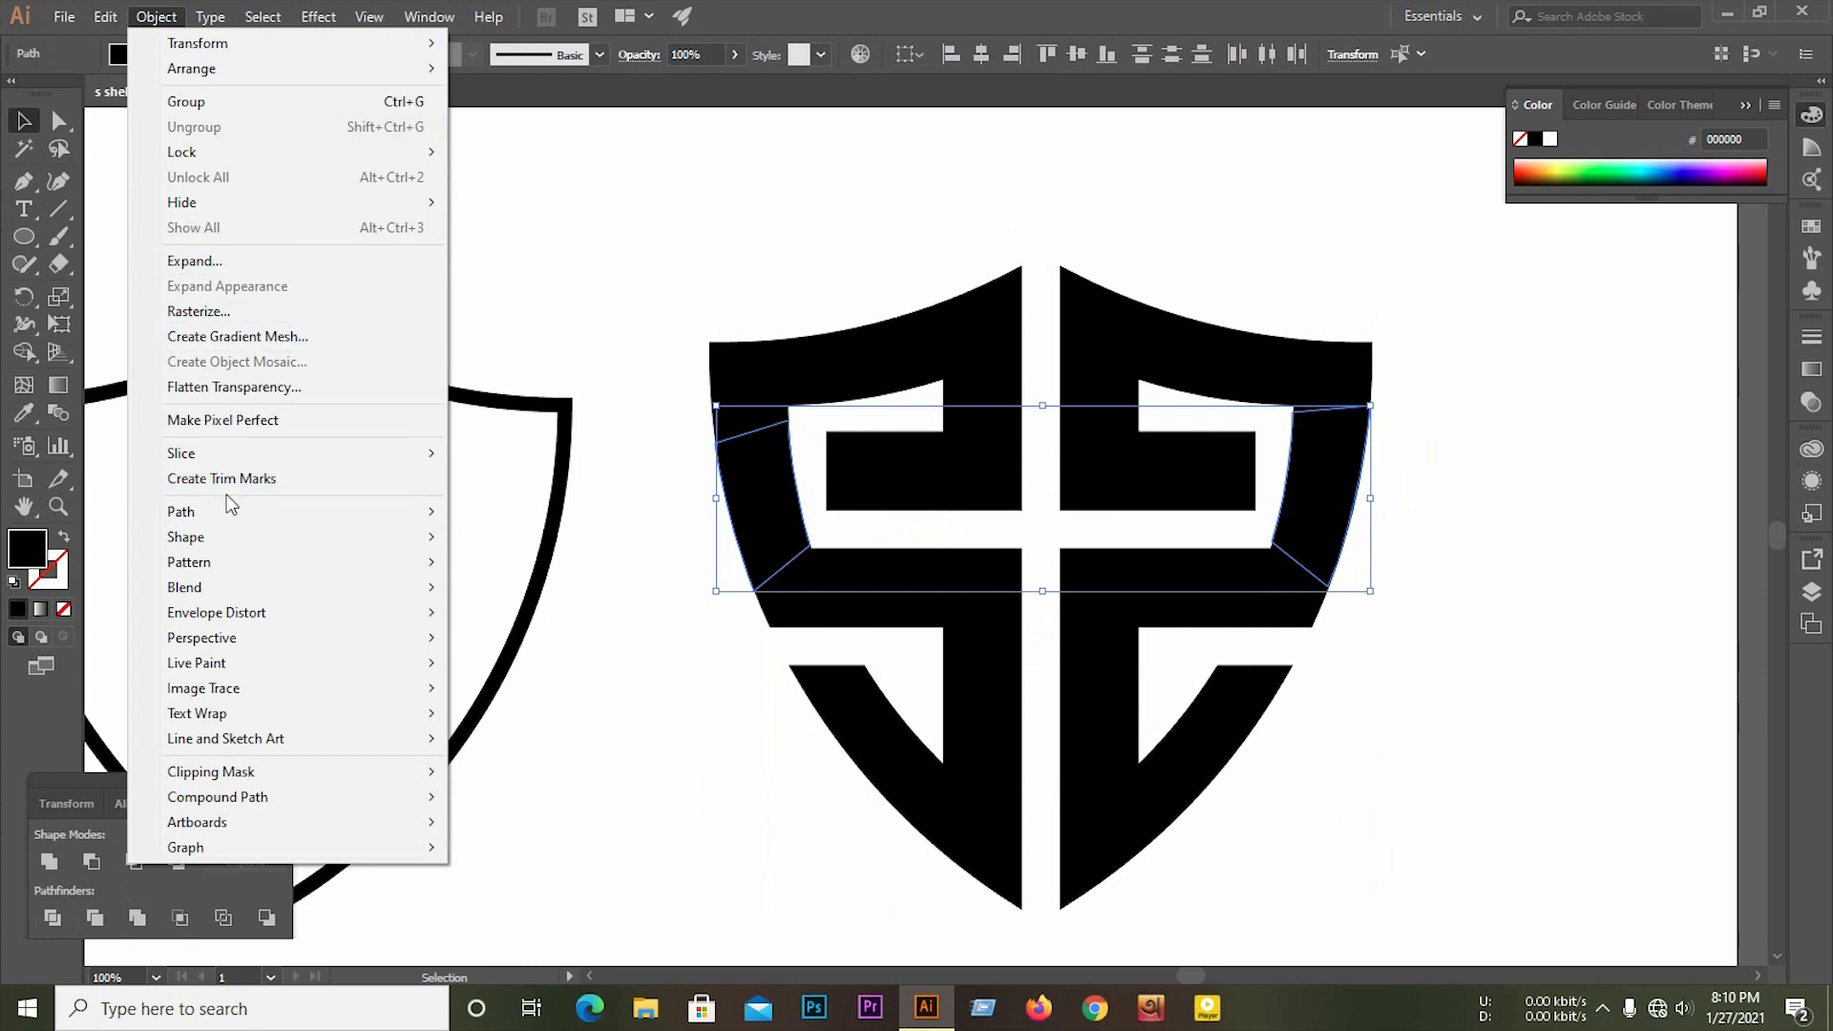
pyautogui.moveTo(230, 516)
pyautogui.click(571, 596)
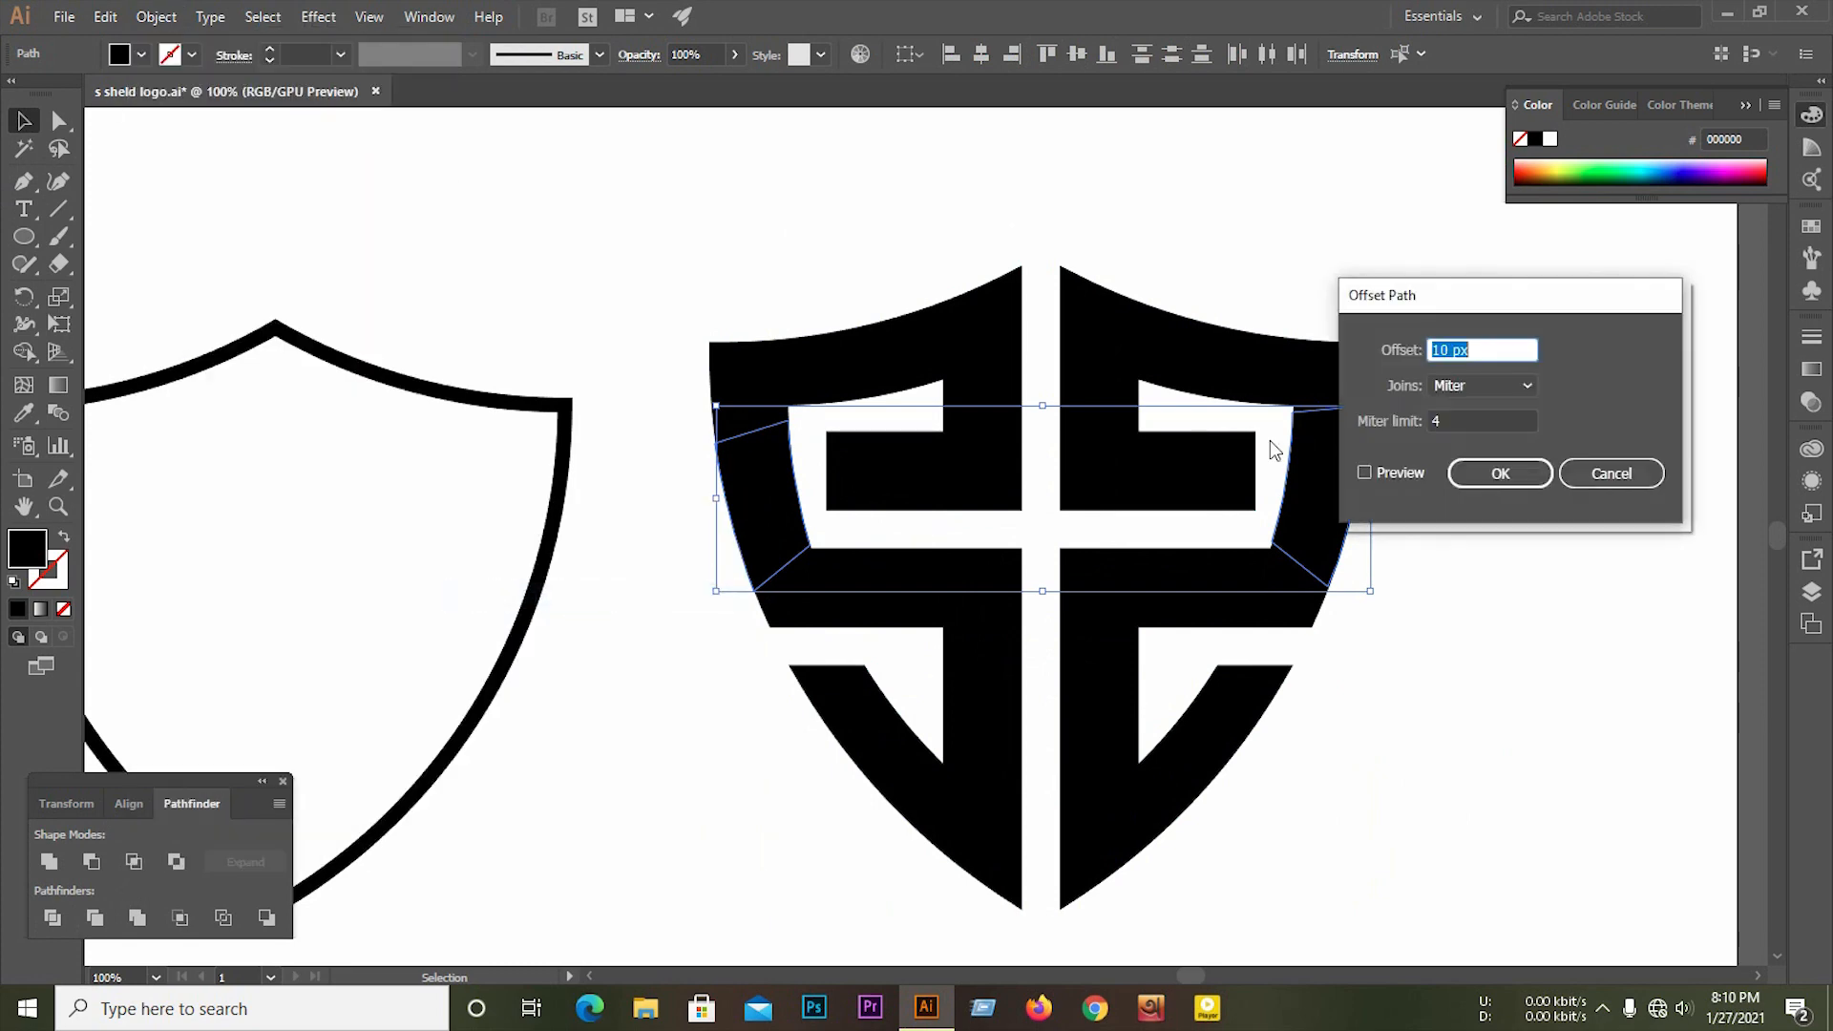
pyautogui.click(1396, 477)
pyautogui.moveTo(1539, 308); pyautogui.dragTo(1625, 297)
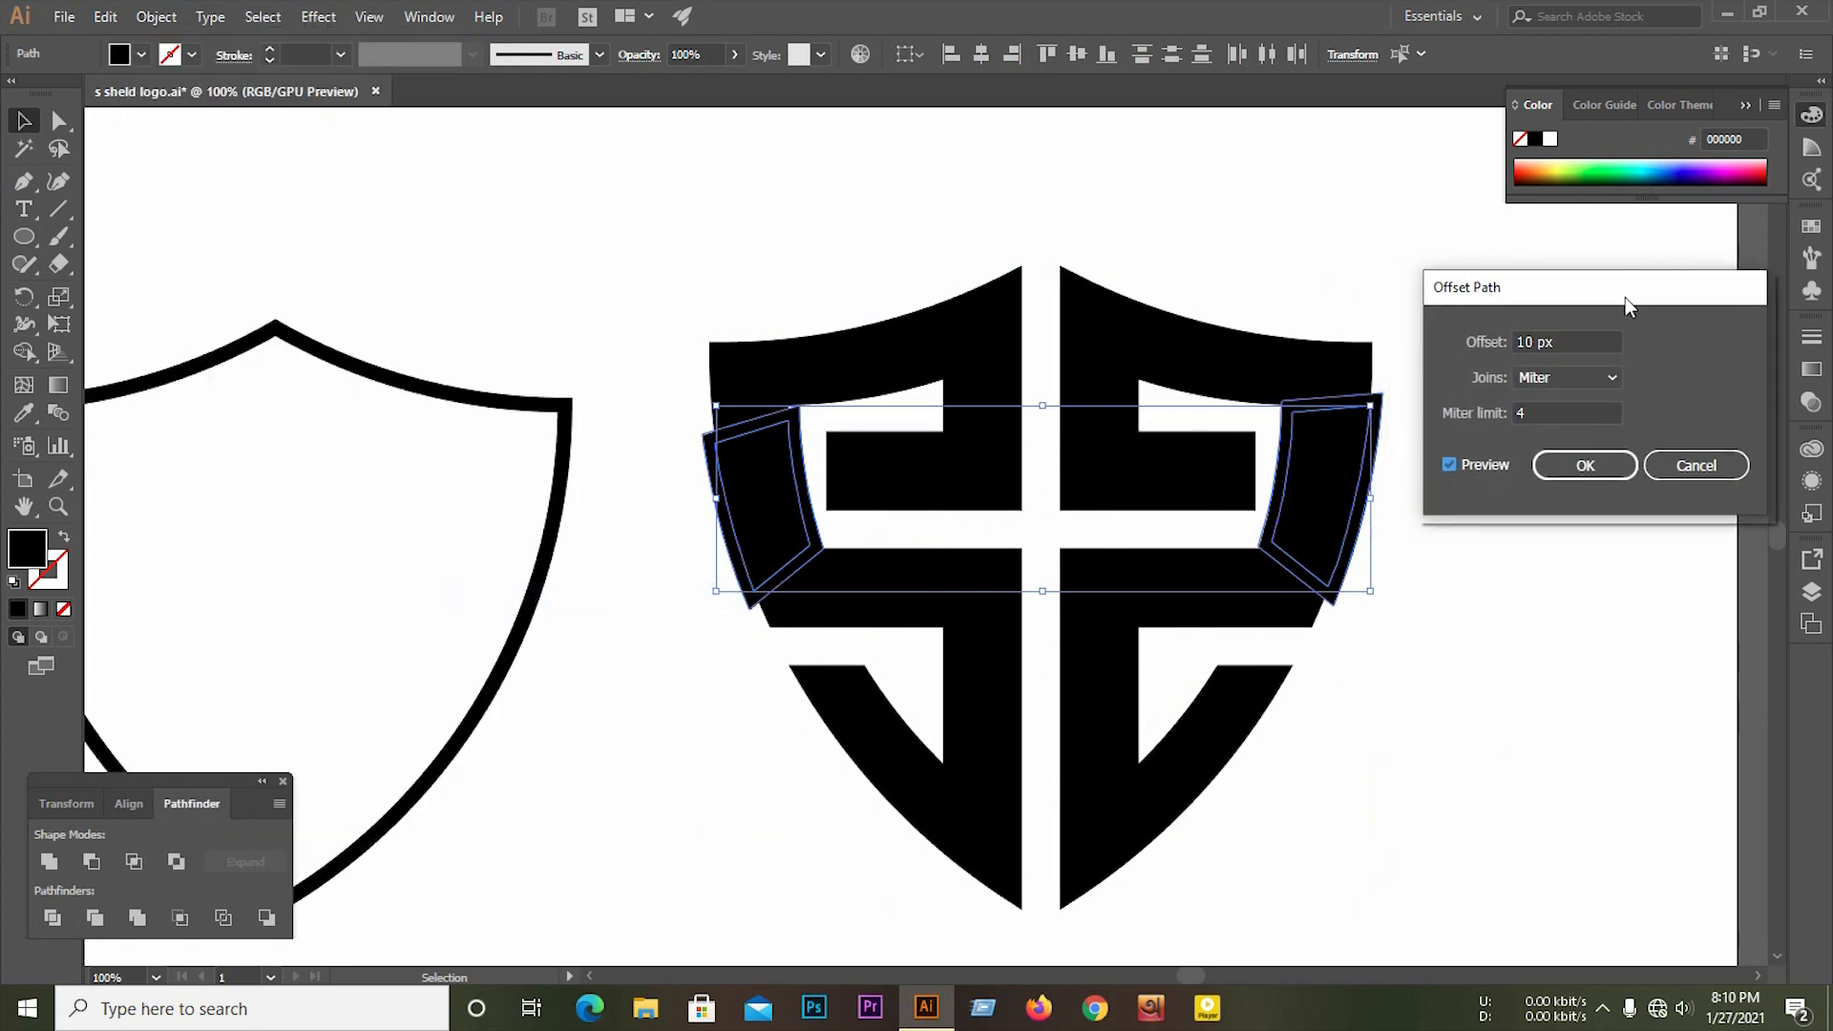
pyautogui.click(1580, 343)
pyautogui.press('Up')
pyautogui.press('Up')
pyautogui.press('Up')
pyautogui.press('Up')
pyautogui.press('Up')
pyautogui.press('Up')
pyautogui.press('Up')
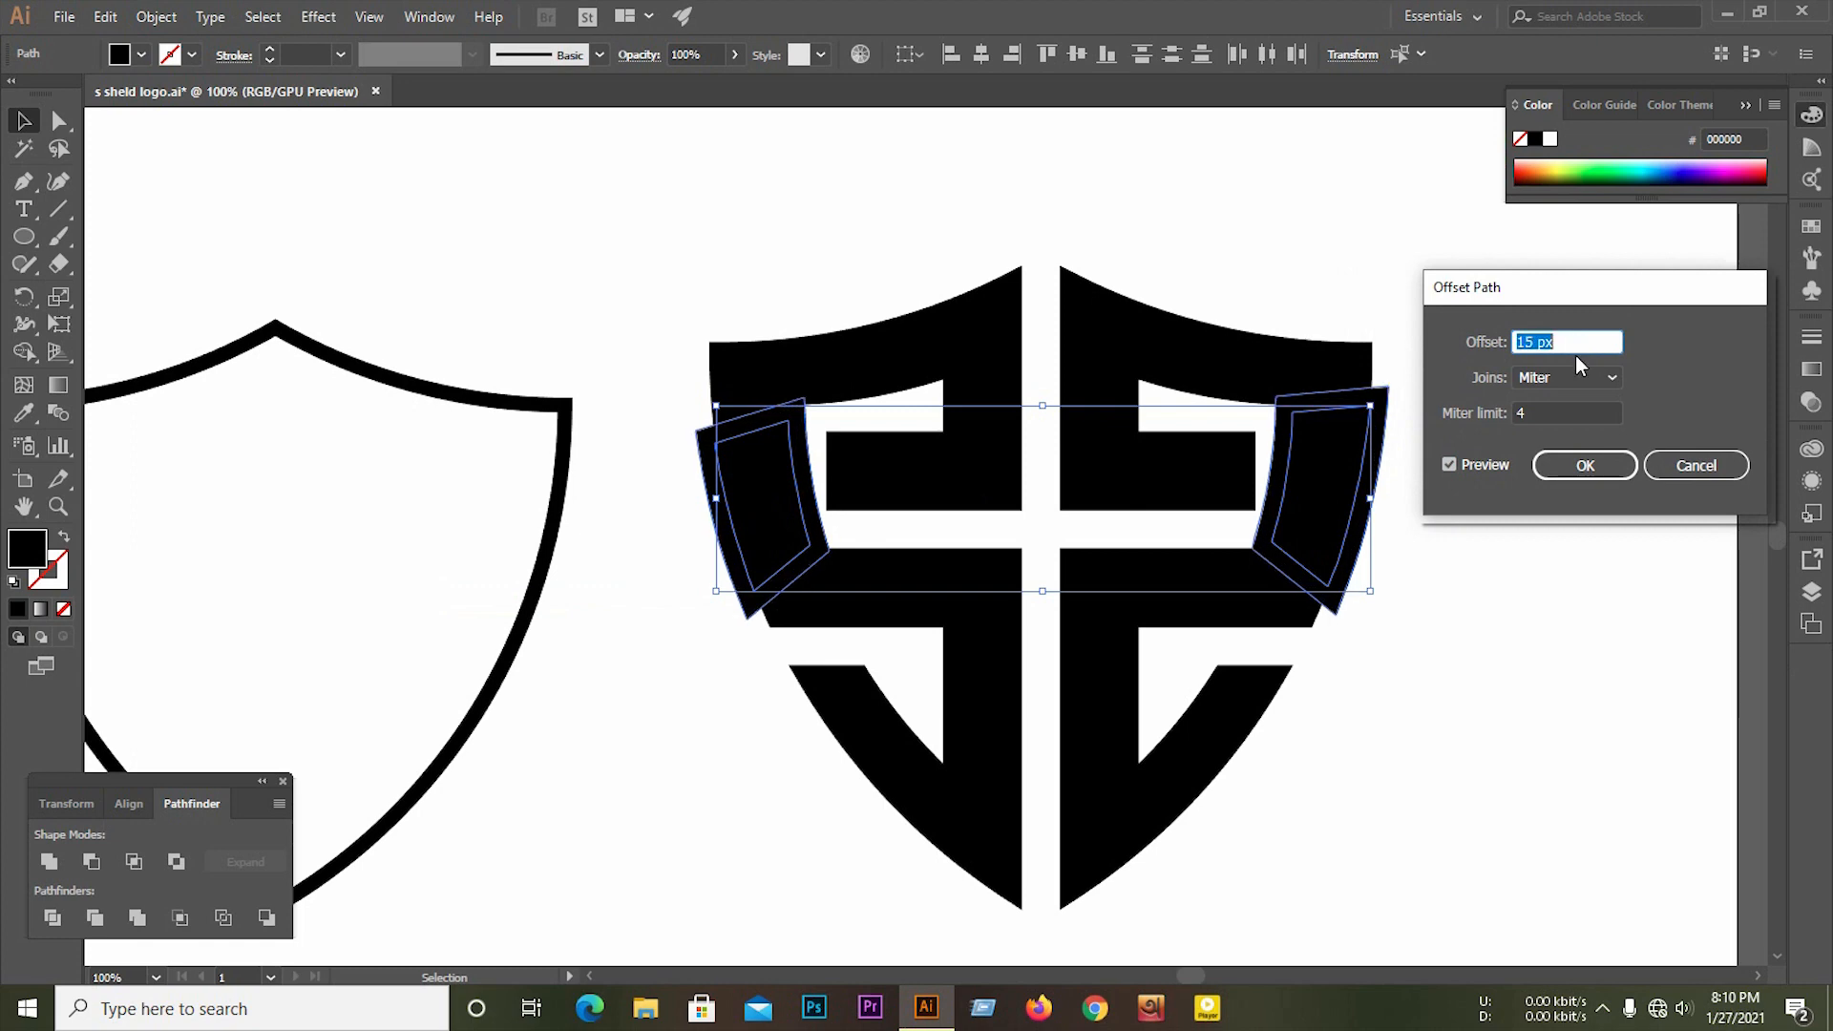
pyautogui.press('Up')
pyautogui.press('Up')
pyautogui.press('Up')
pyautogui.press('Up')
pyautogui.press('Up')
pyautogui.press('Up')
pyautogui.press('Up')
pyautogui.press('Up')
pyautogui.press('Up')
pyautogui.press('Up')
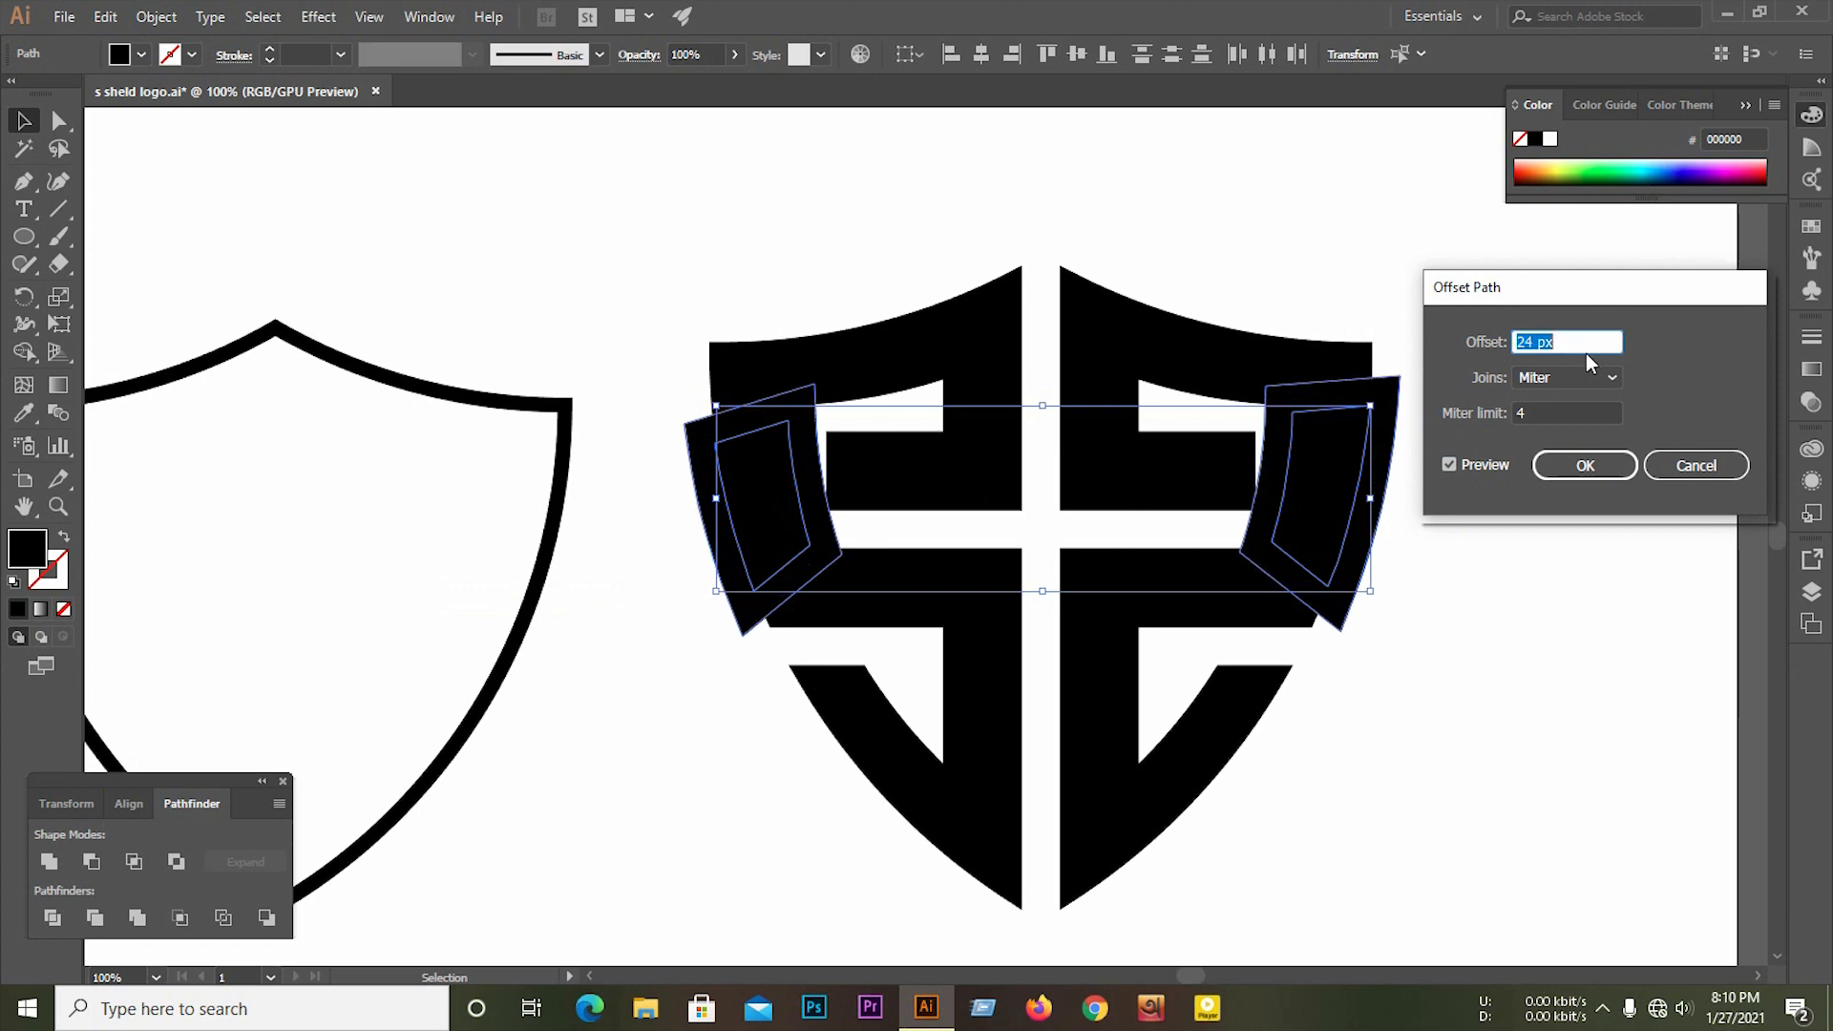
pyautogui.press('Up')
pyautogui.press('Up')
pyautogui.press('Up')
pyautogui.press('Up')
pyautogui.press('Up')
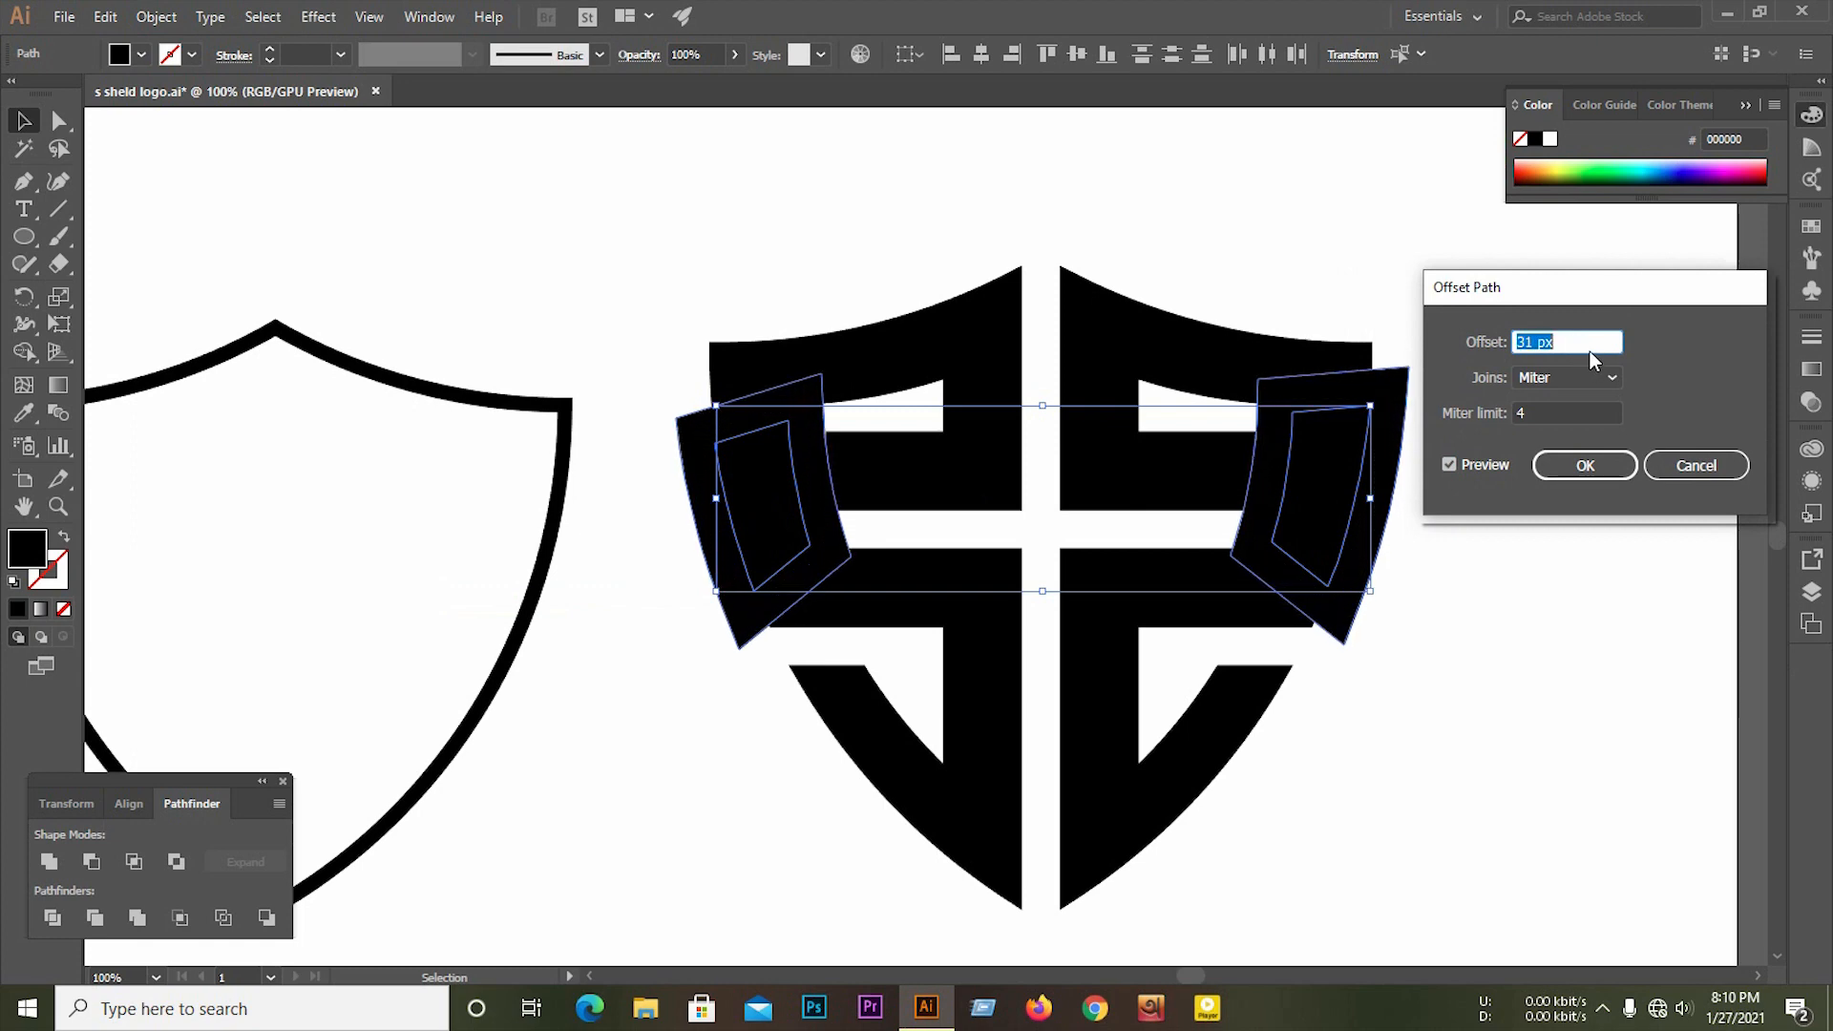
pyautogui.click(1585, 465)
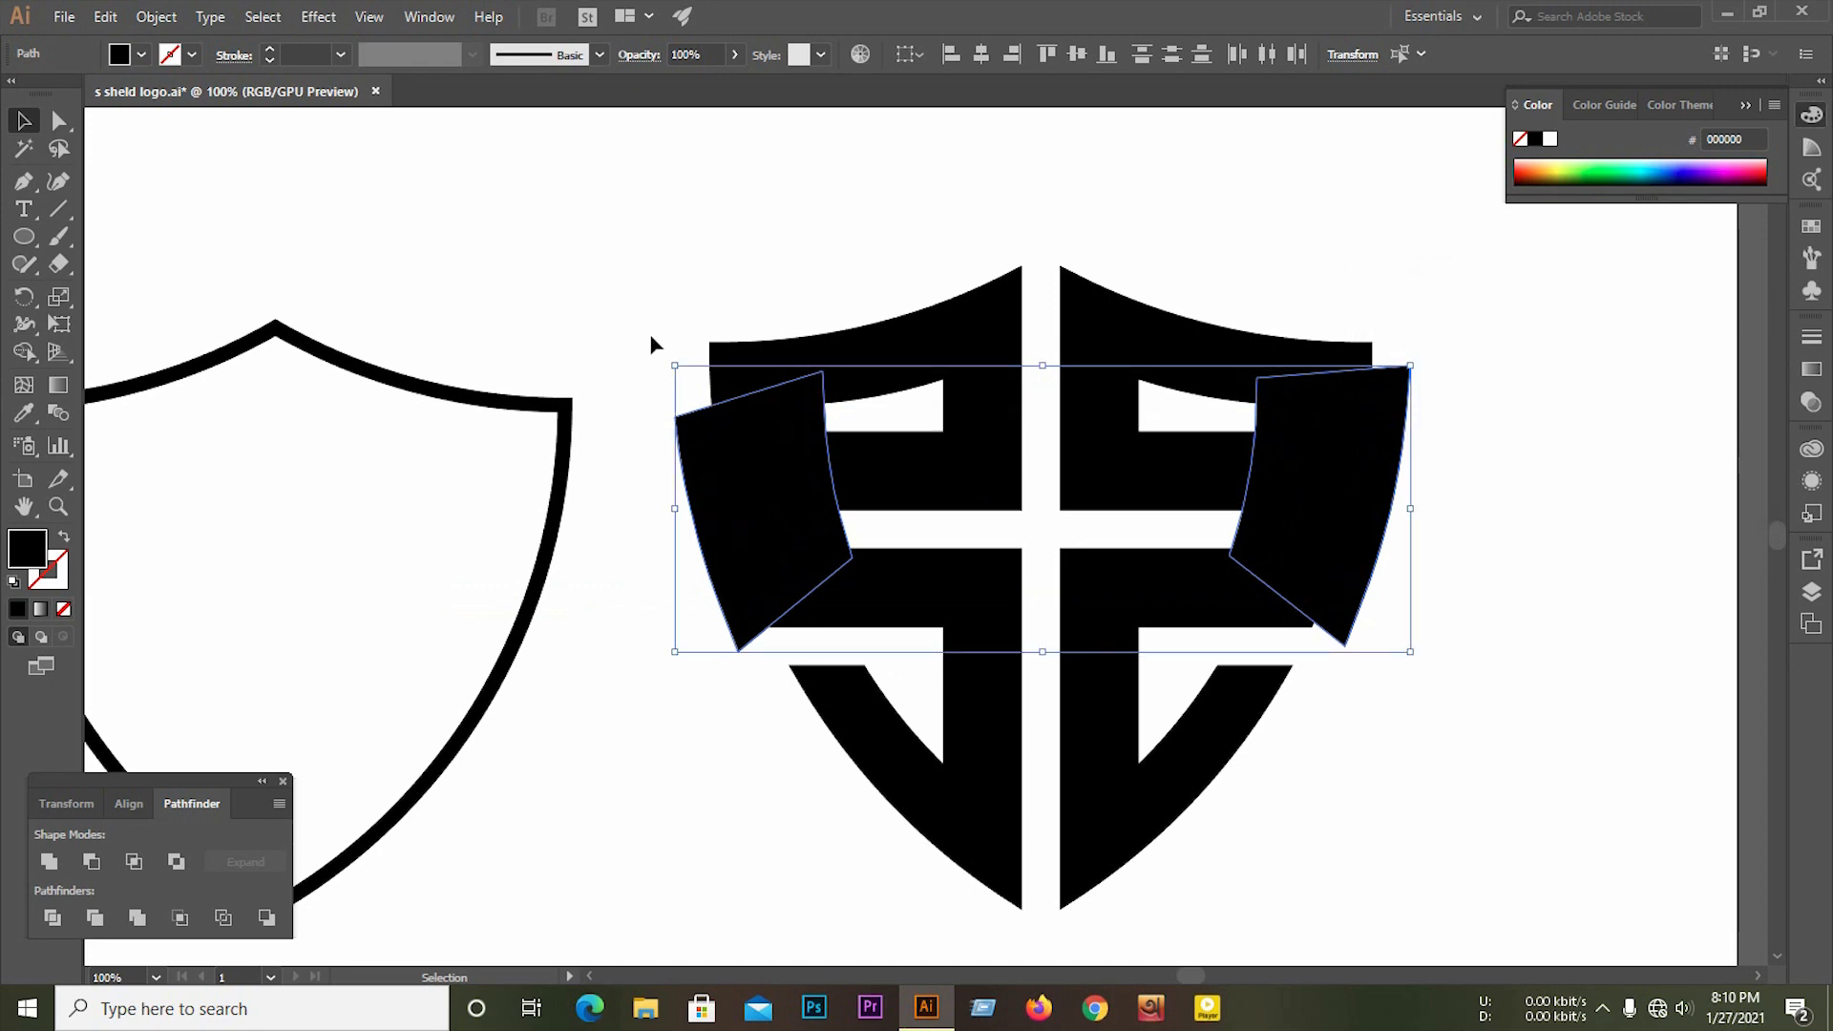
# Step: Divide the whole logo along the overlapping offset segments and ungroup the pieces
pyautogui.moveTo(638, 202); pyautogui.dragTo(1528, 793)
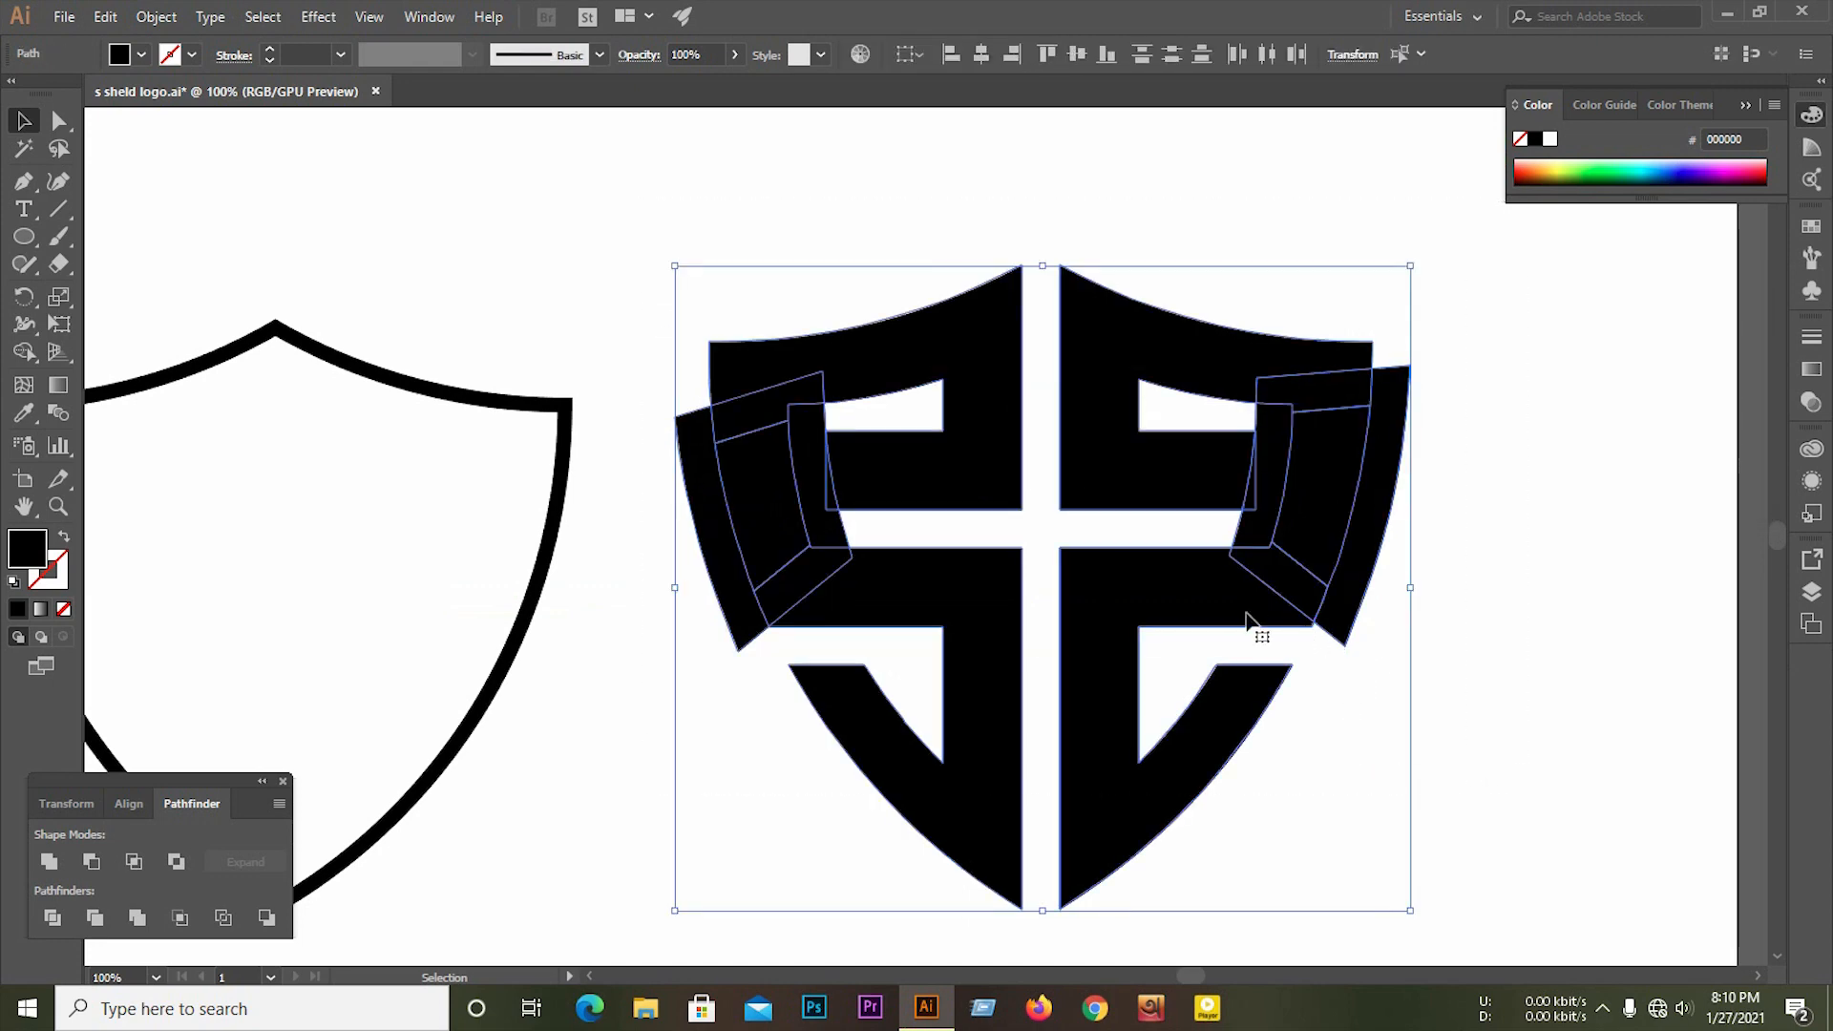
pyautogui.click(55, 923)
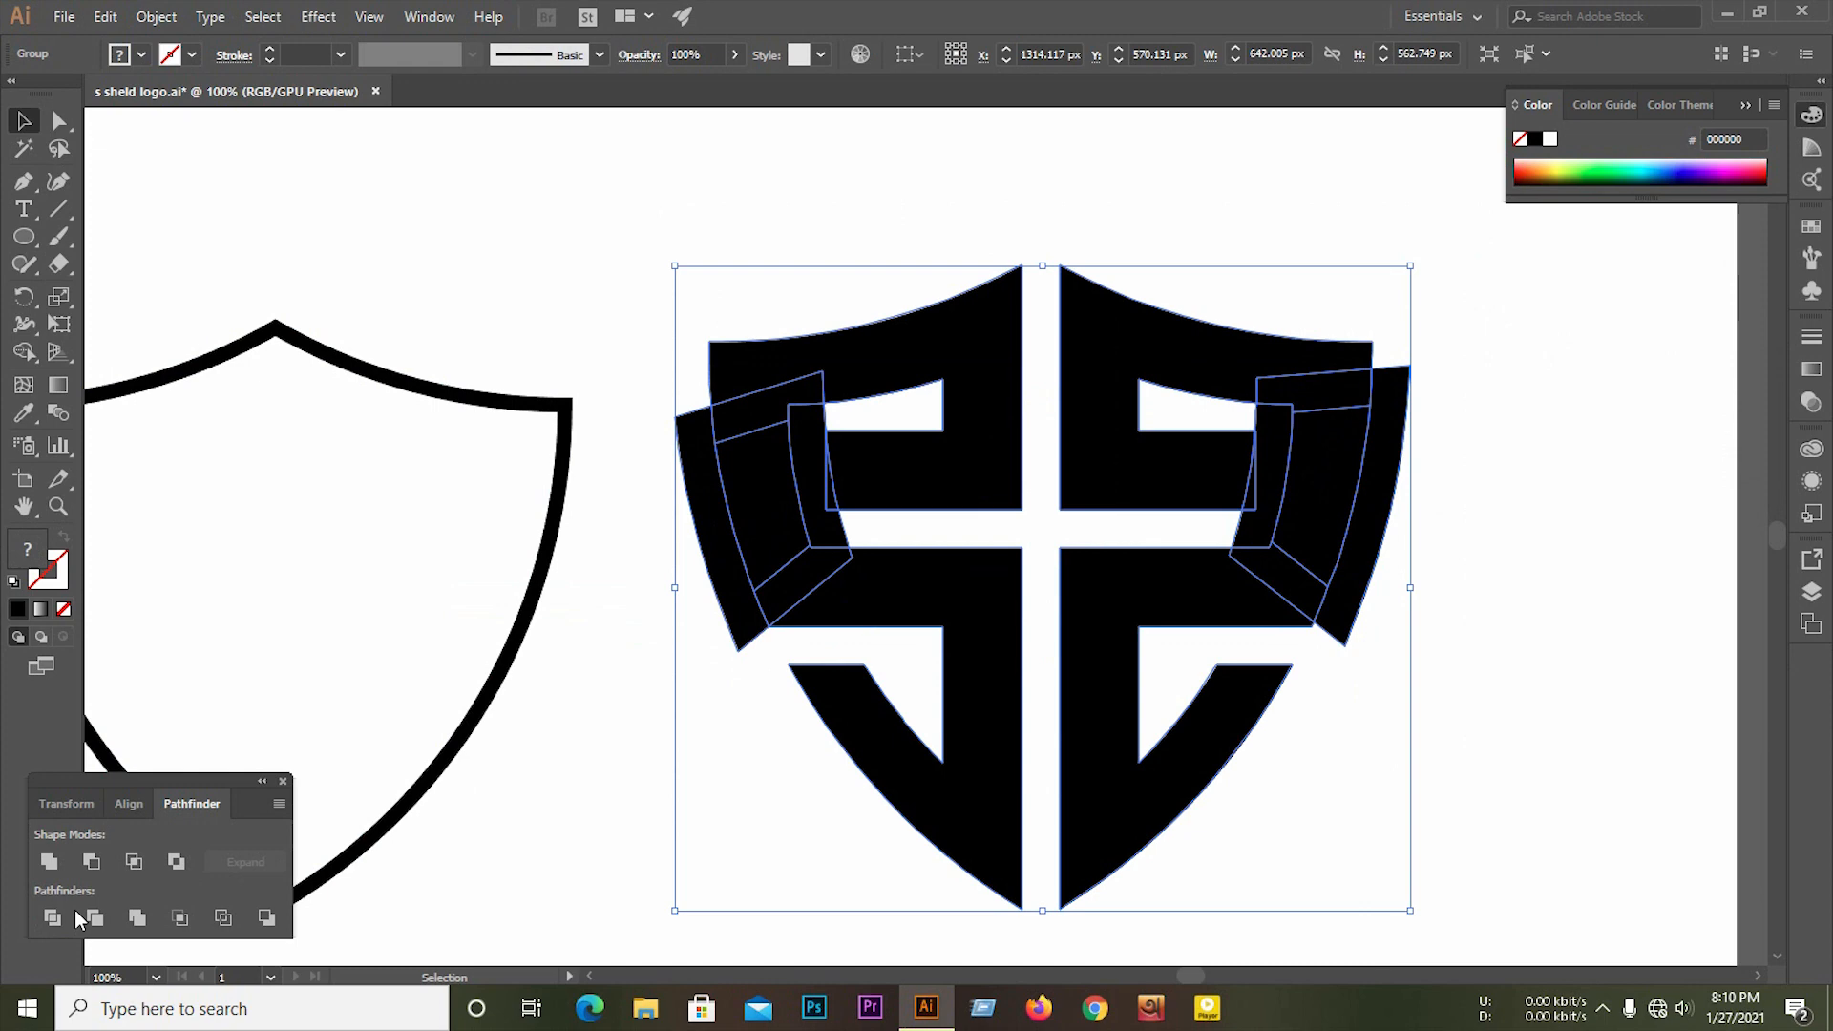
pyautogui.rightClick(827, 544)
pyautogui.click(880, 653)
pyautogui.click(1463, 635)
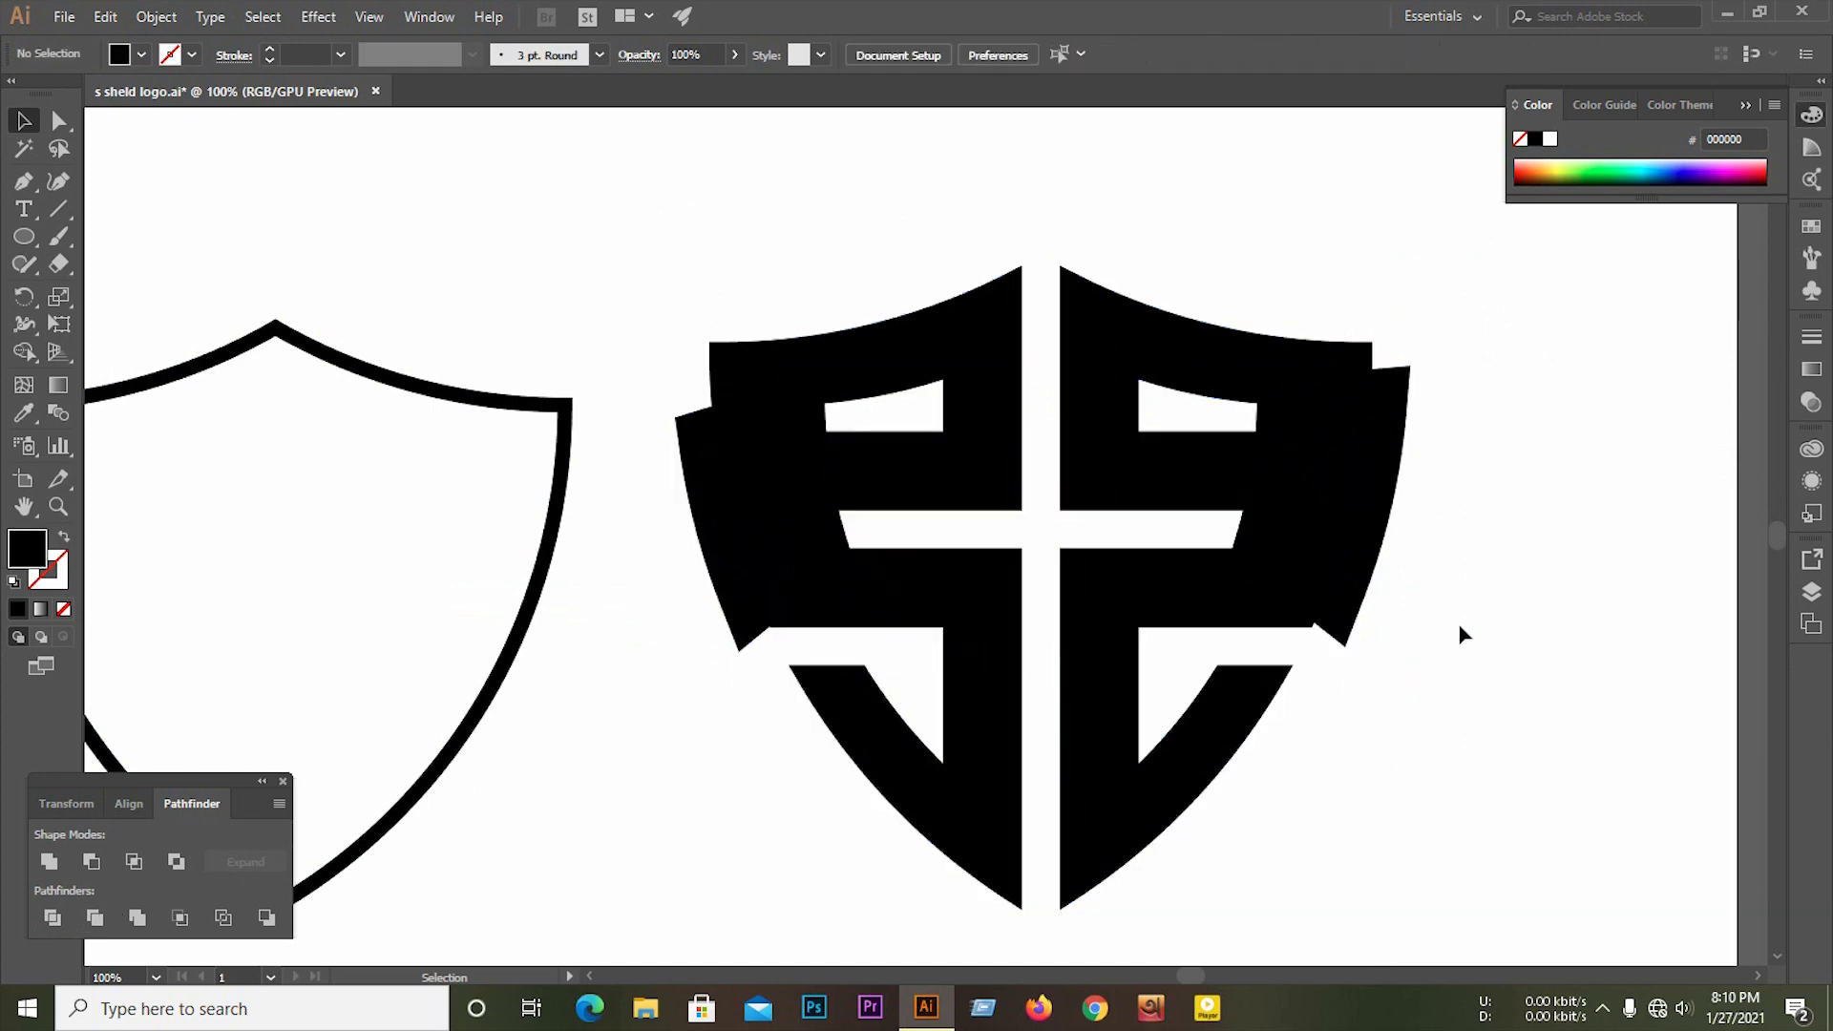
# Step: Delete the excess offset pieces outside and inside the right S, opening an even gap beside its short inner arm
pyautogui.click(1383, 499)
pyautogui.press('Delete')
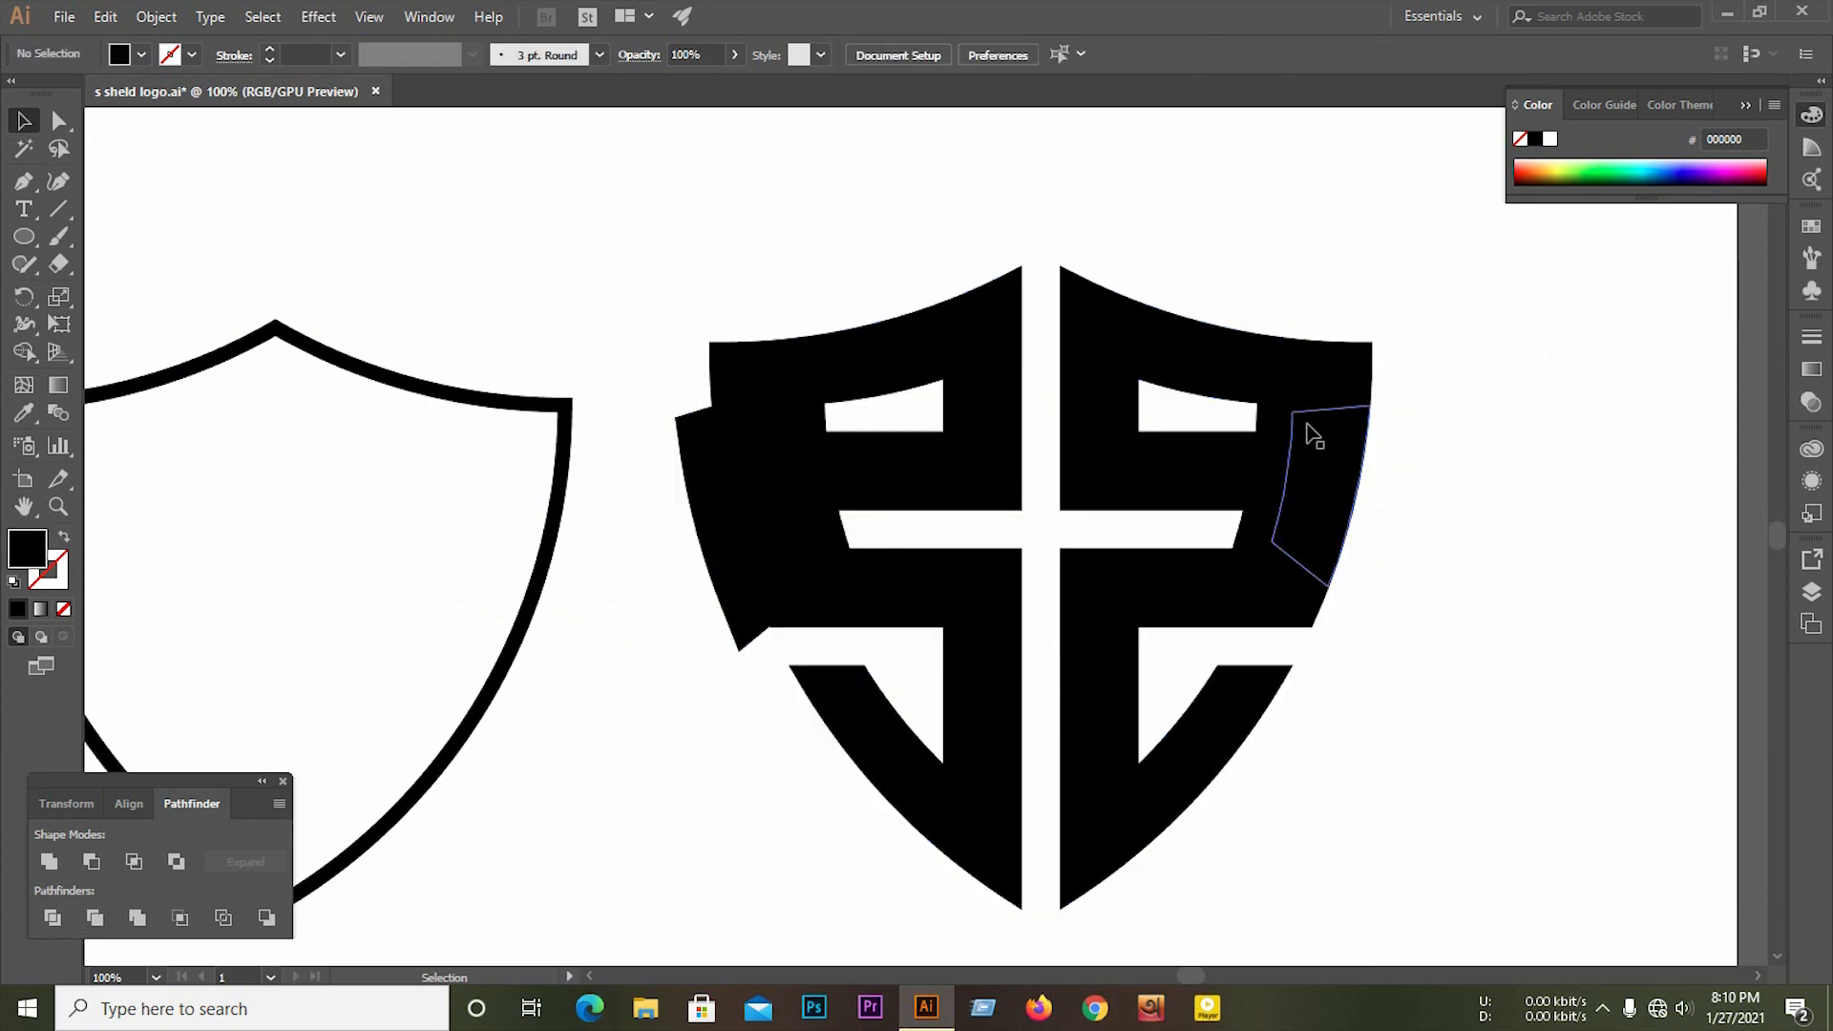
pyautogui.click(1284, 425)
pyautogui.press('Delete')
pyautogui.click(1259, 494)
pyautogui.press('Delete')
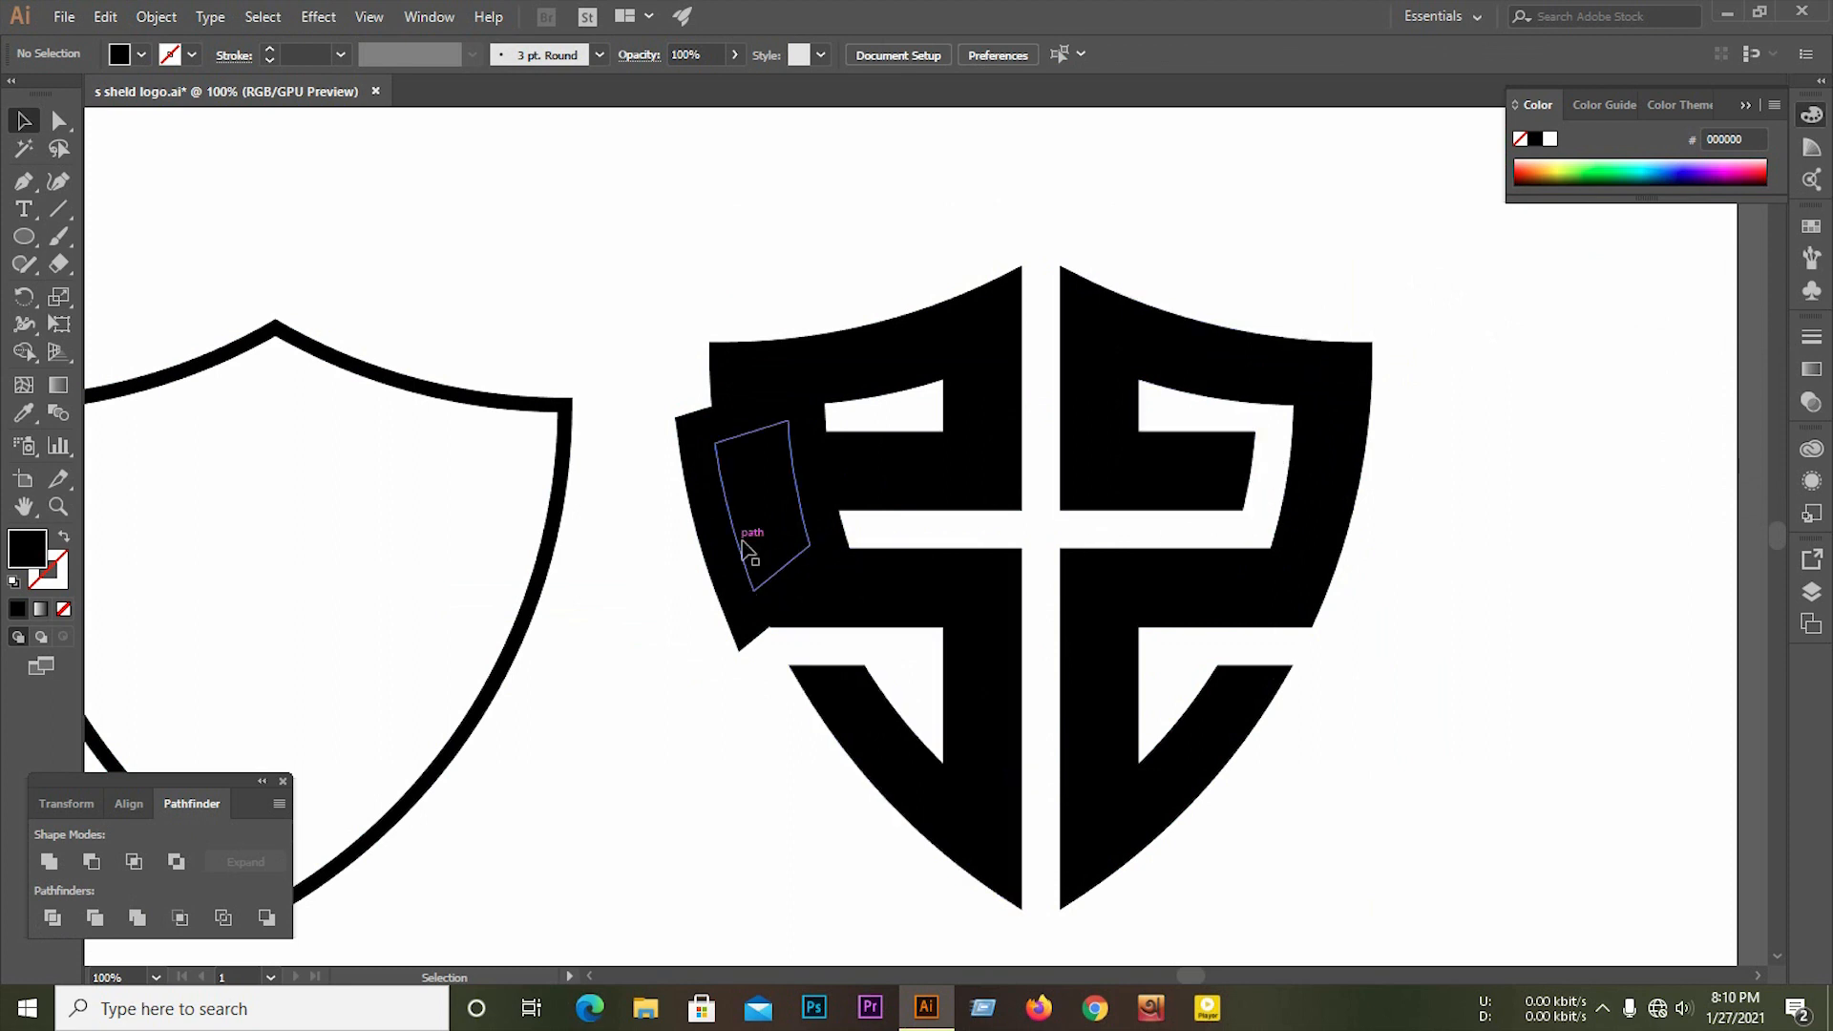
# Step: Delete the matching excess offset pieces inside and outside the left S
pyautogui.click(829, 453)
pyautogui.press('Delete')
pyautogui.click(741, 524)
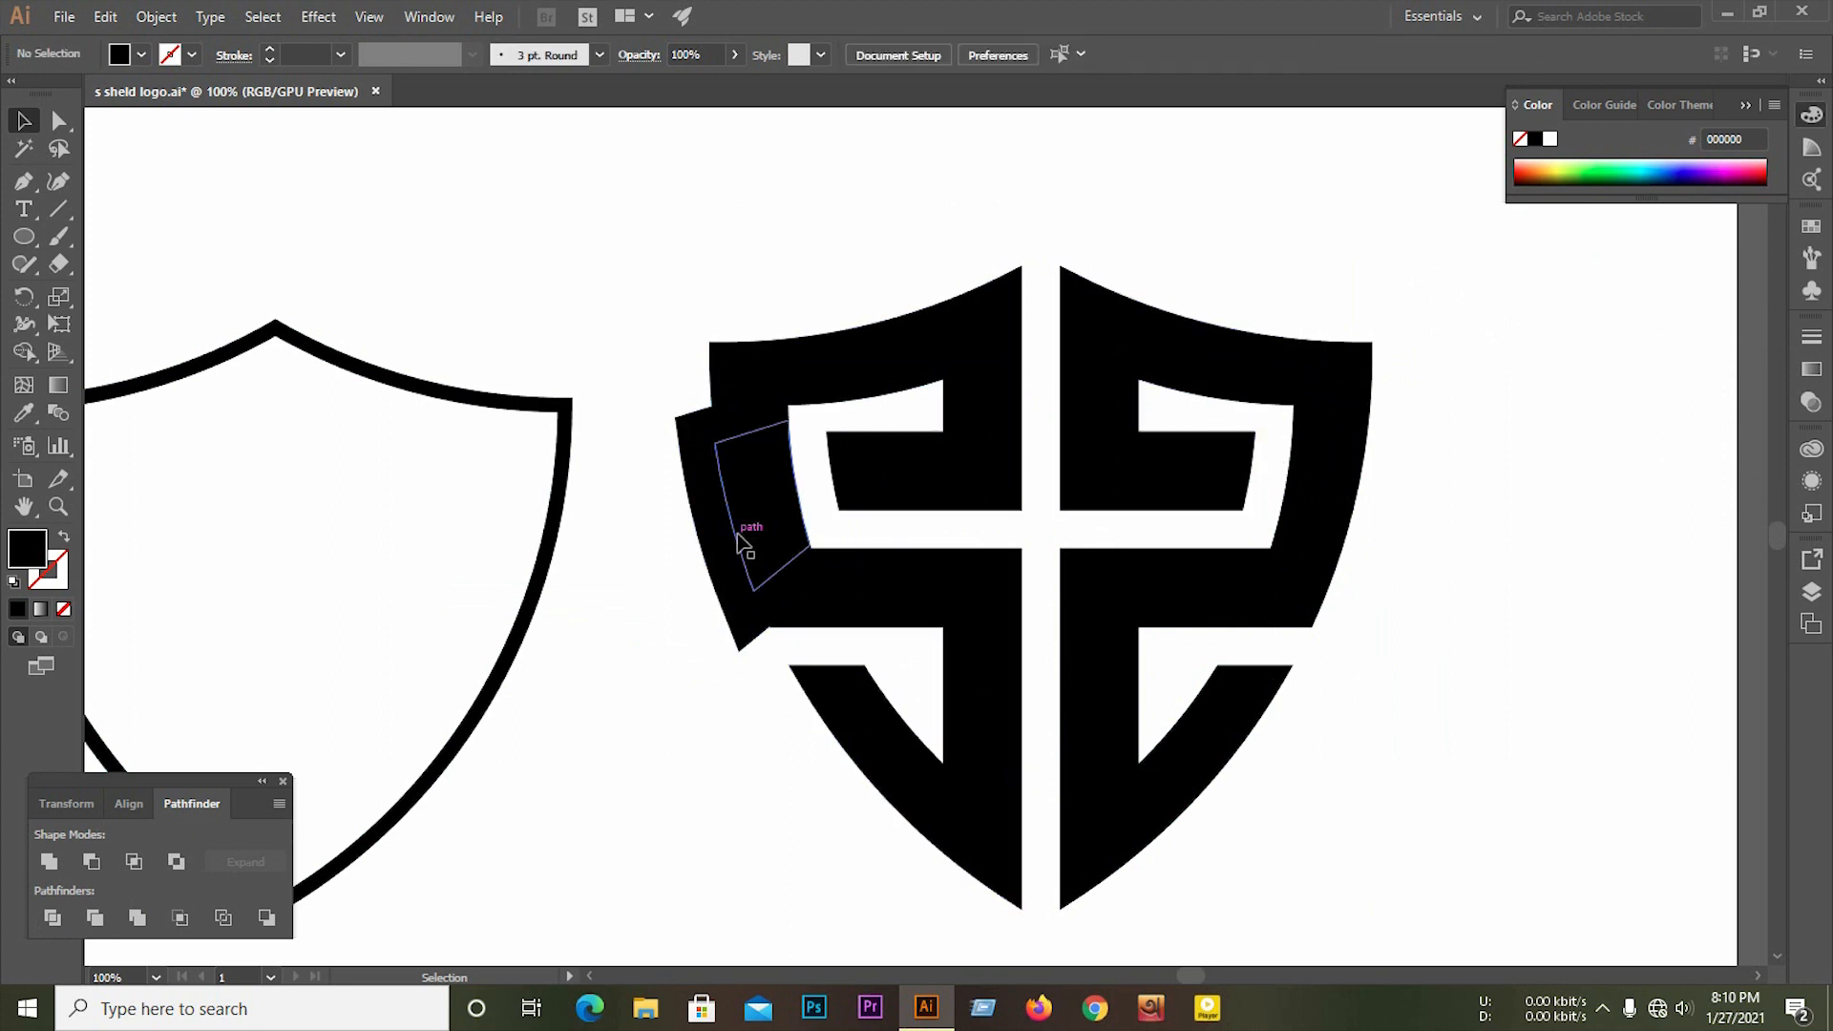
pyautogui.press('Delete')
# Step: Unite the overlapping pieces of the double-S logo, including the divided side segment of the left S, into solid shapes
pyautogui.moveTo(703, 475); pyautogui.dragTo(1260, 905)
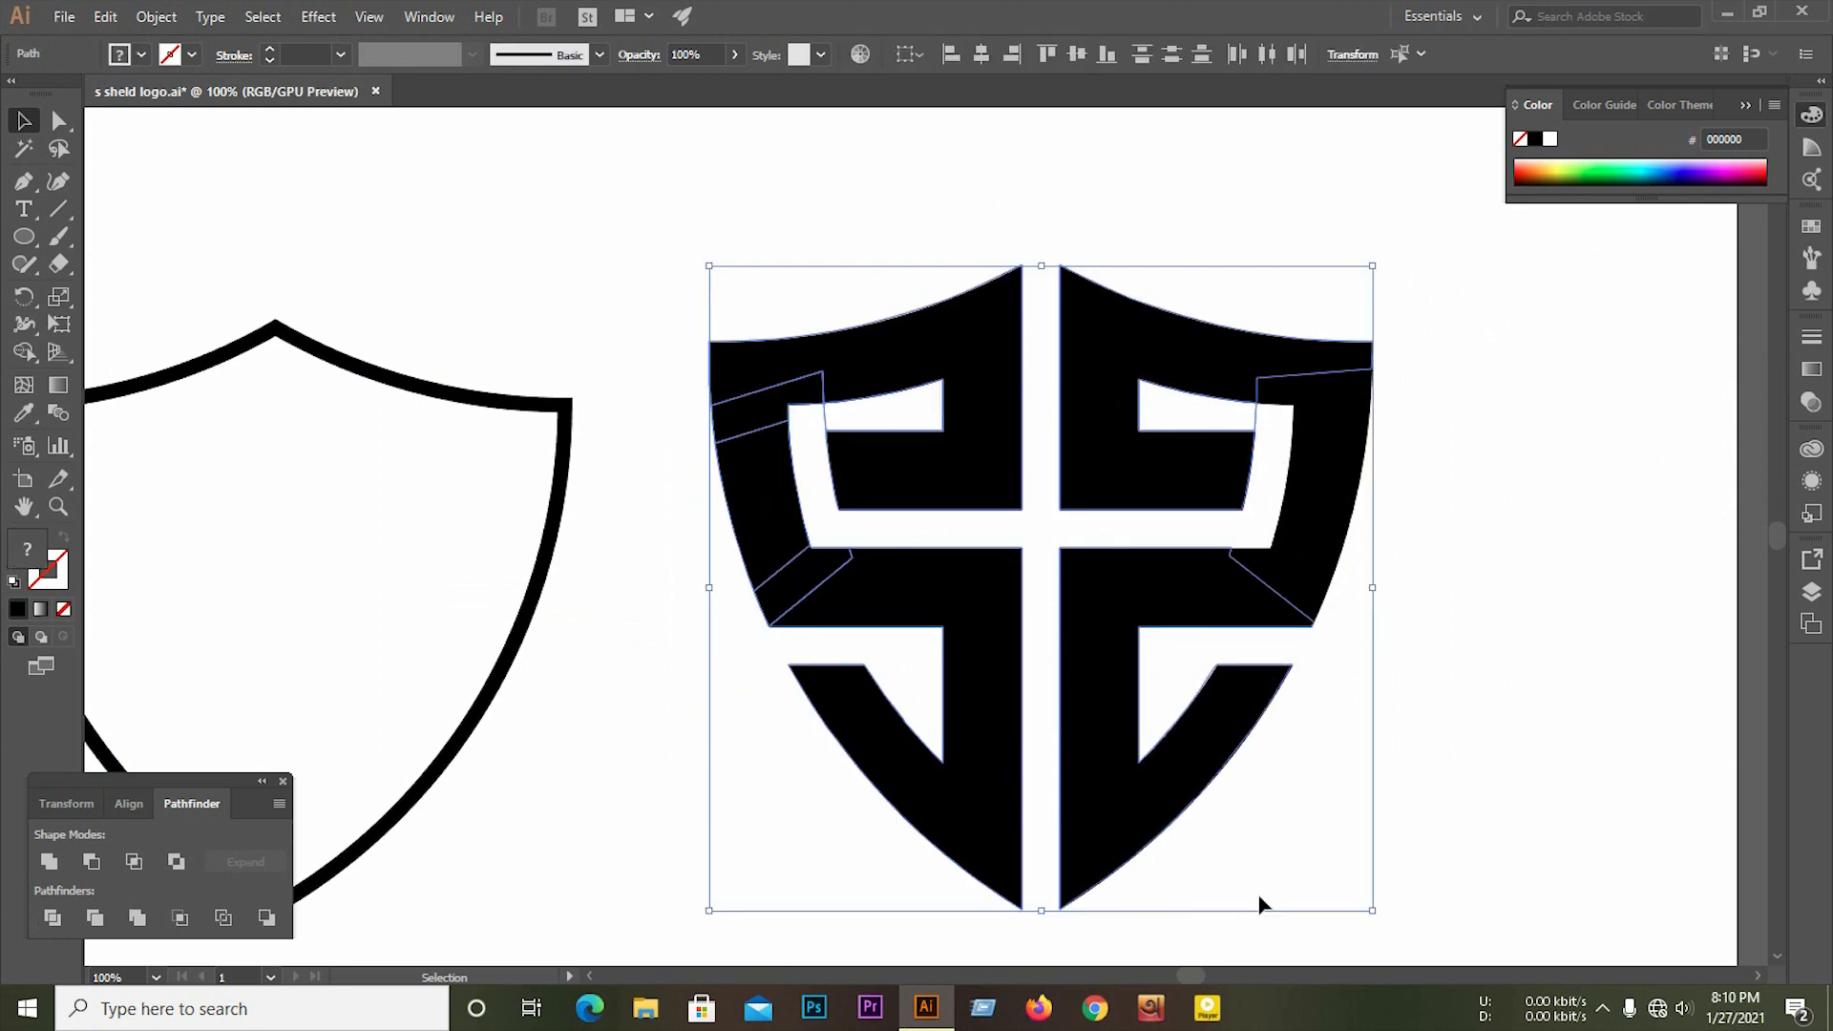
pyautogui.click(1506, 673)
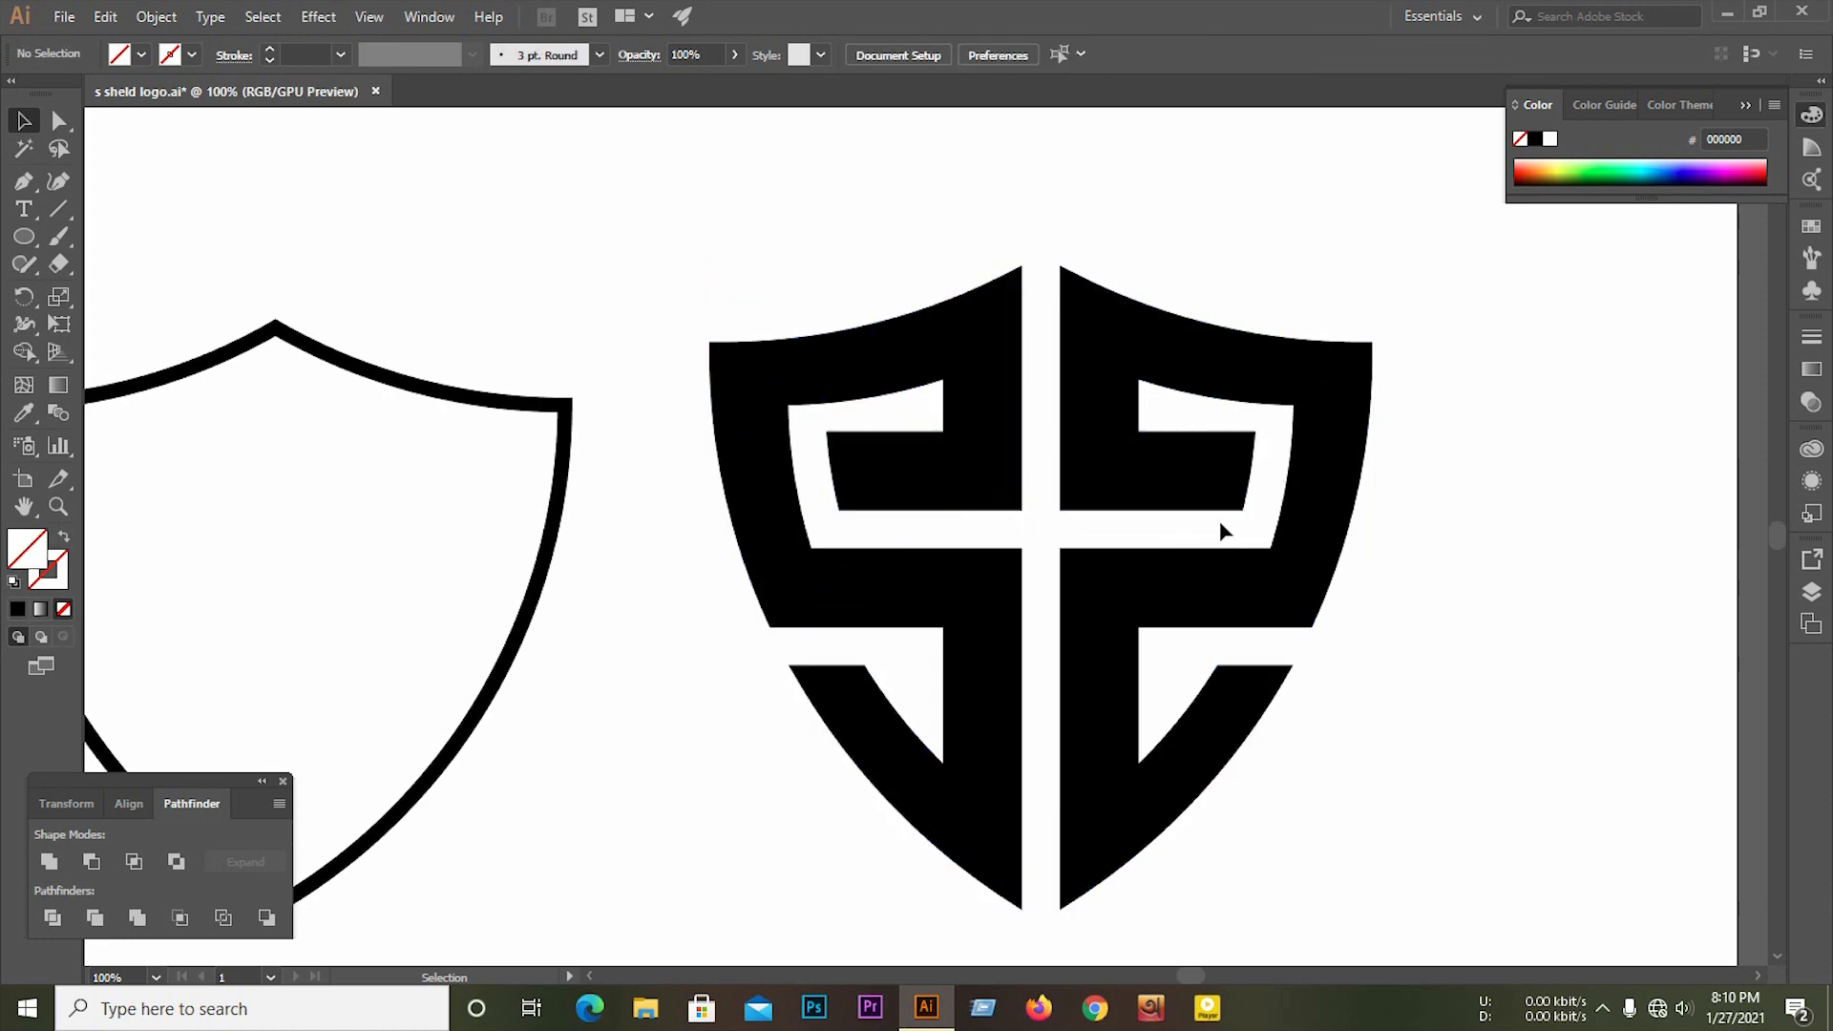
pyautogui.moveTo(840, 241); pyautogui.dragTo(1629, 888)
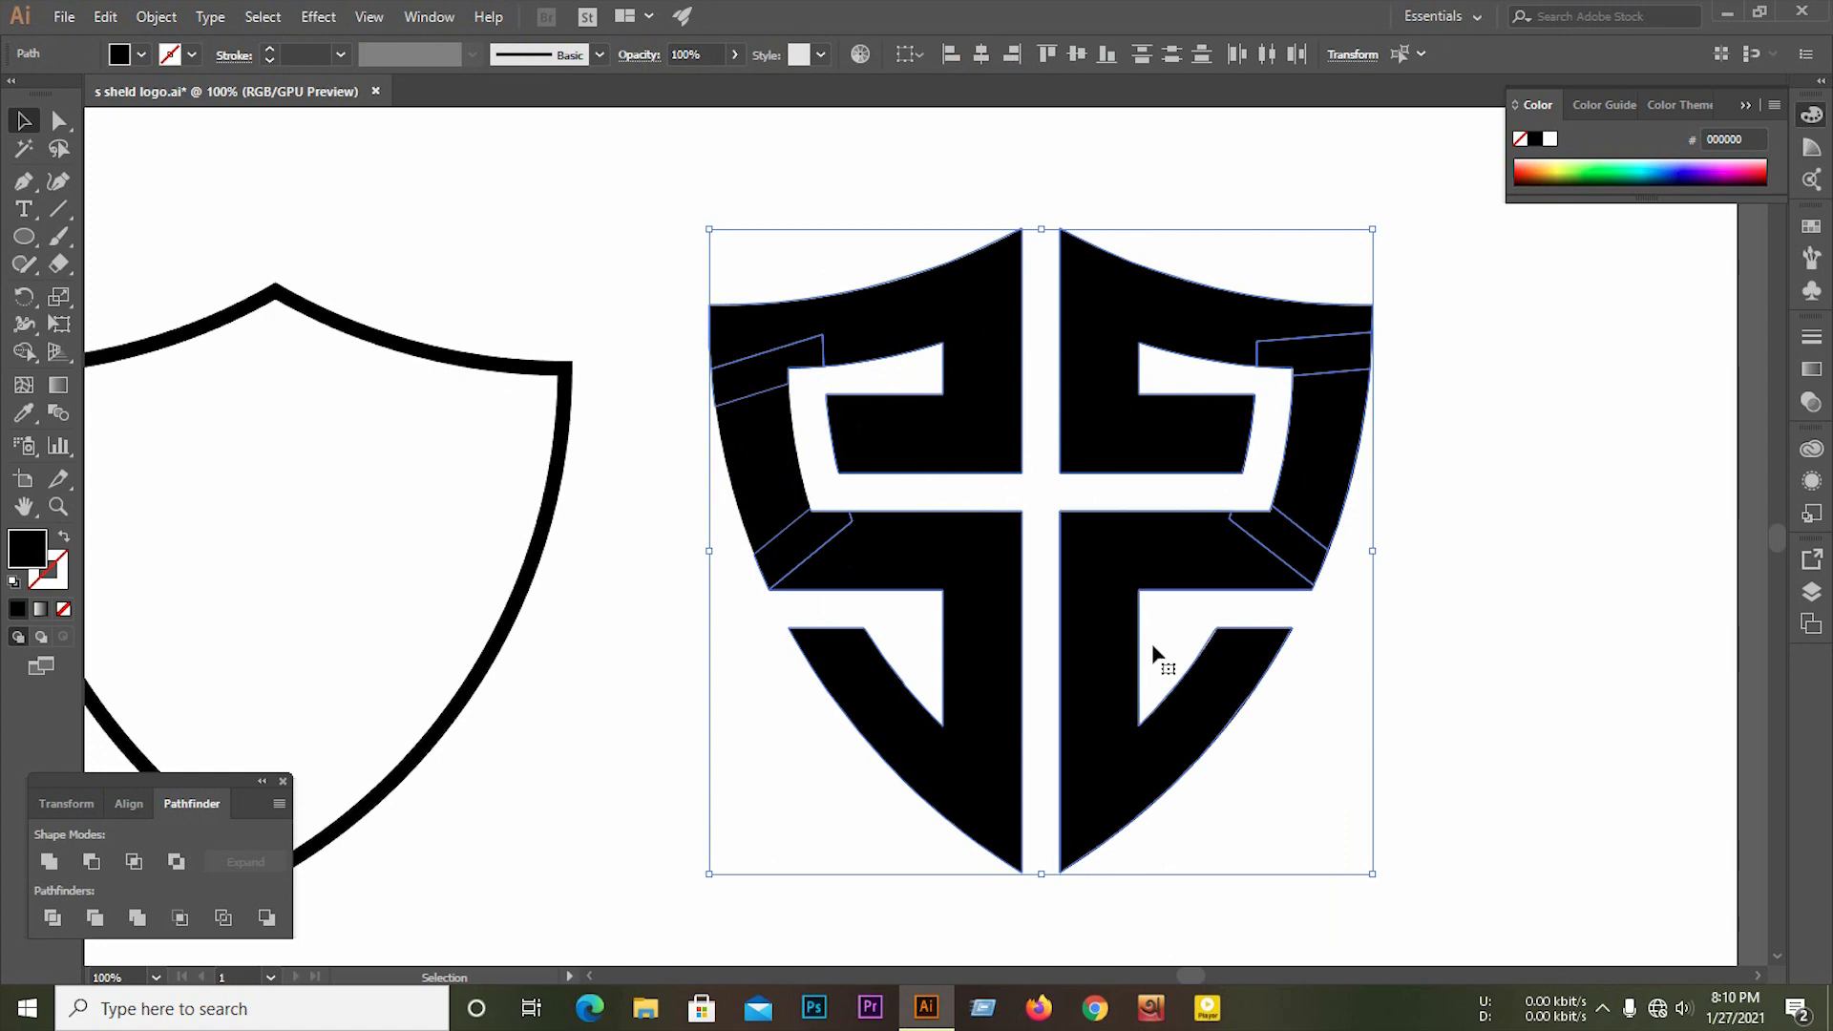
pyautogui.click(48, 863)
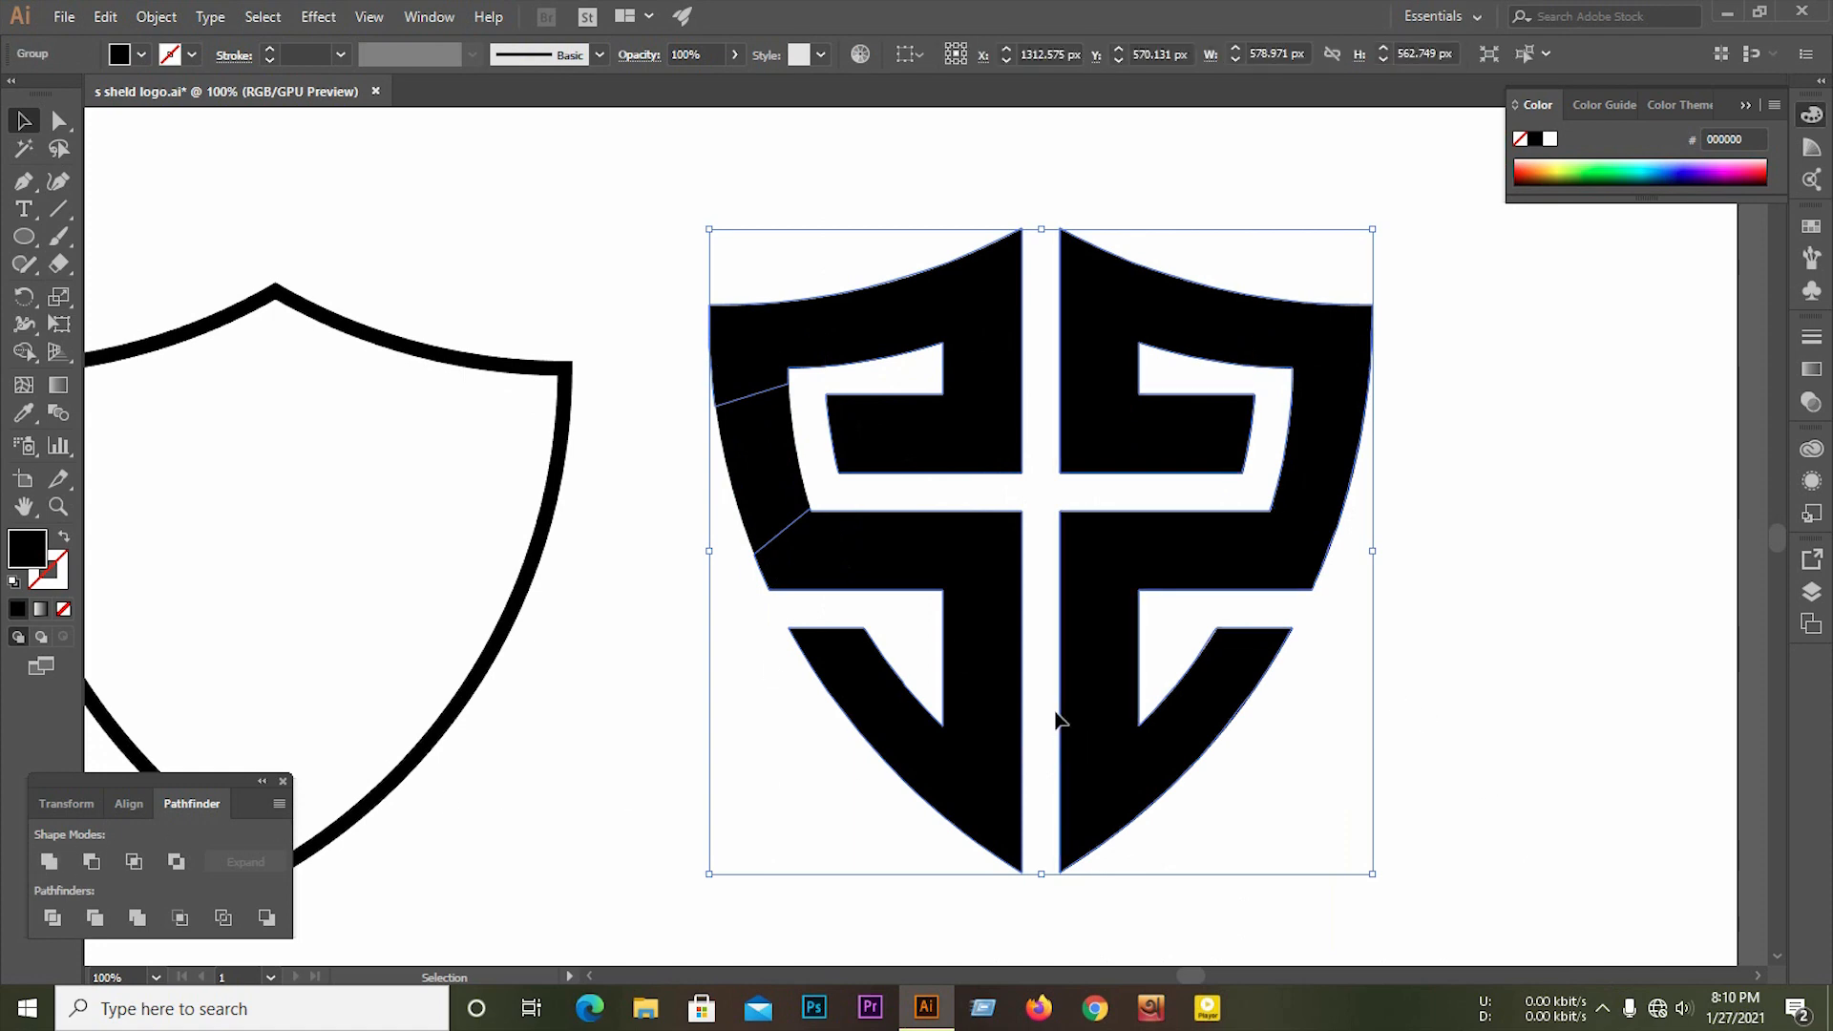
pyautogui.moveTo(656, 241); pyautogui.dragTo(902, 587)
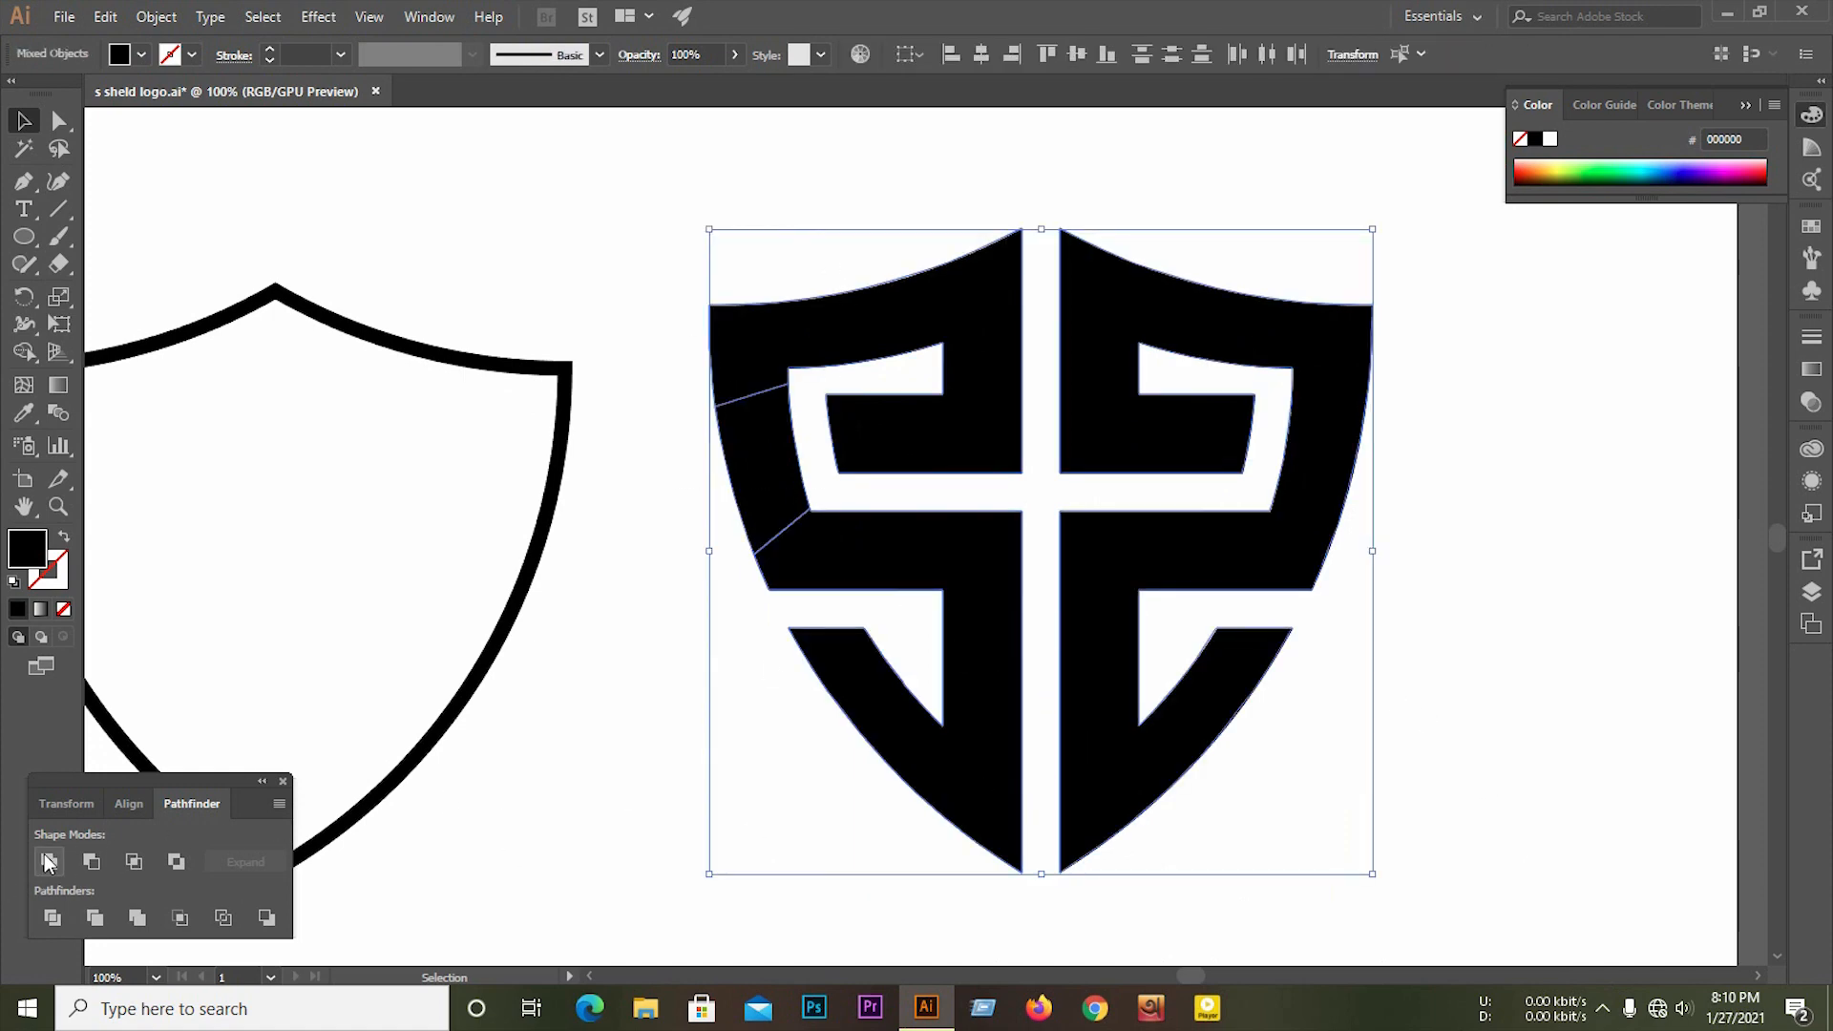
pyautogui.scroll(-1, 1165, 711)
pyautogui.click(643, 376)
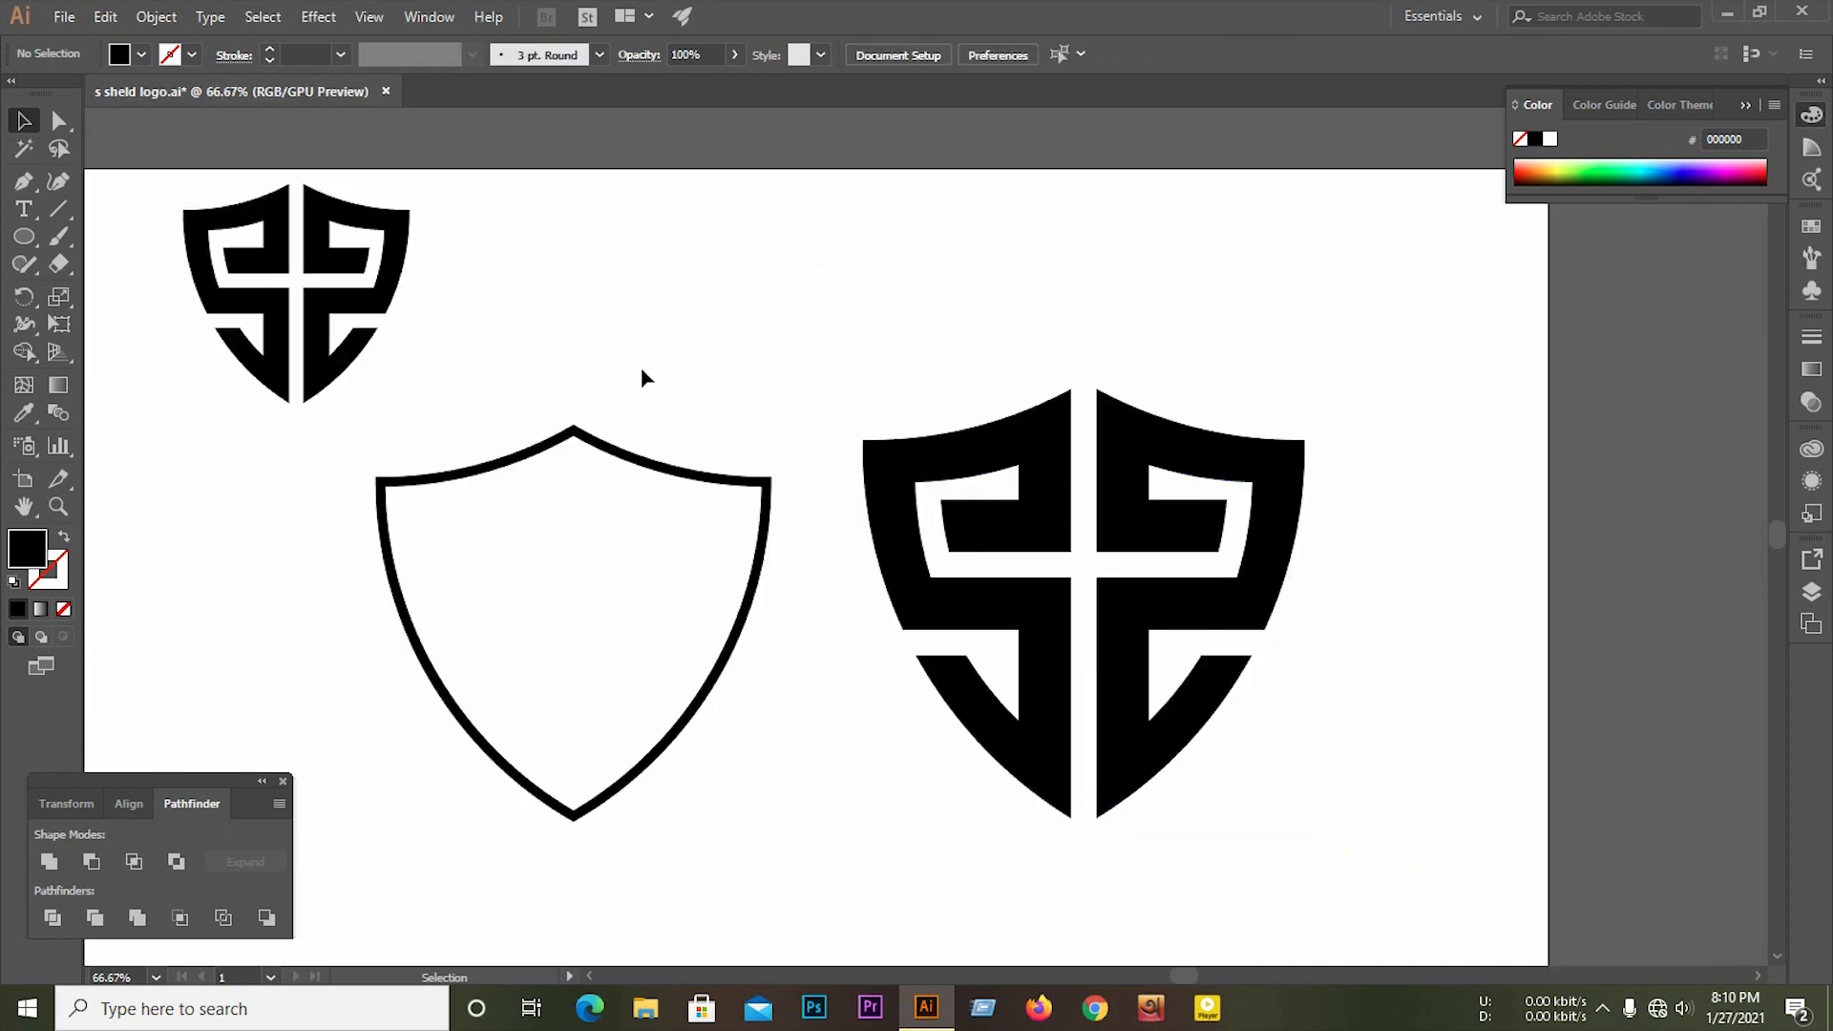
# Step: Align the shield outline and the double-S logo to each other by their horizontal and vertical centers
pyautogui.moveTo(642, 376); pyautogui.dragTo(1233, 809)
pyautogui.click(129, 804)
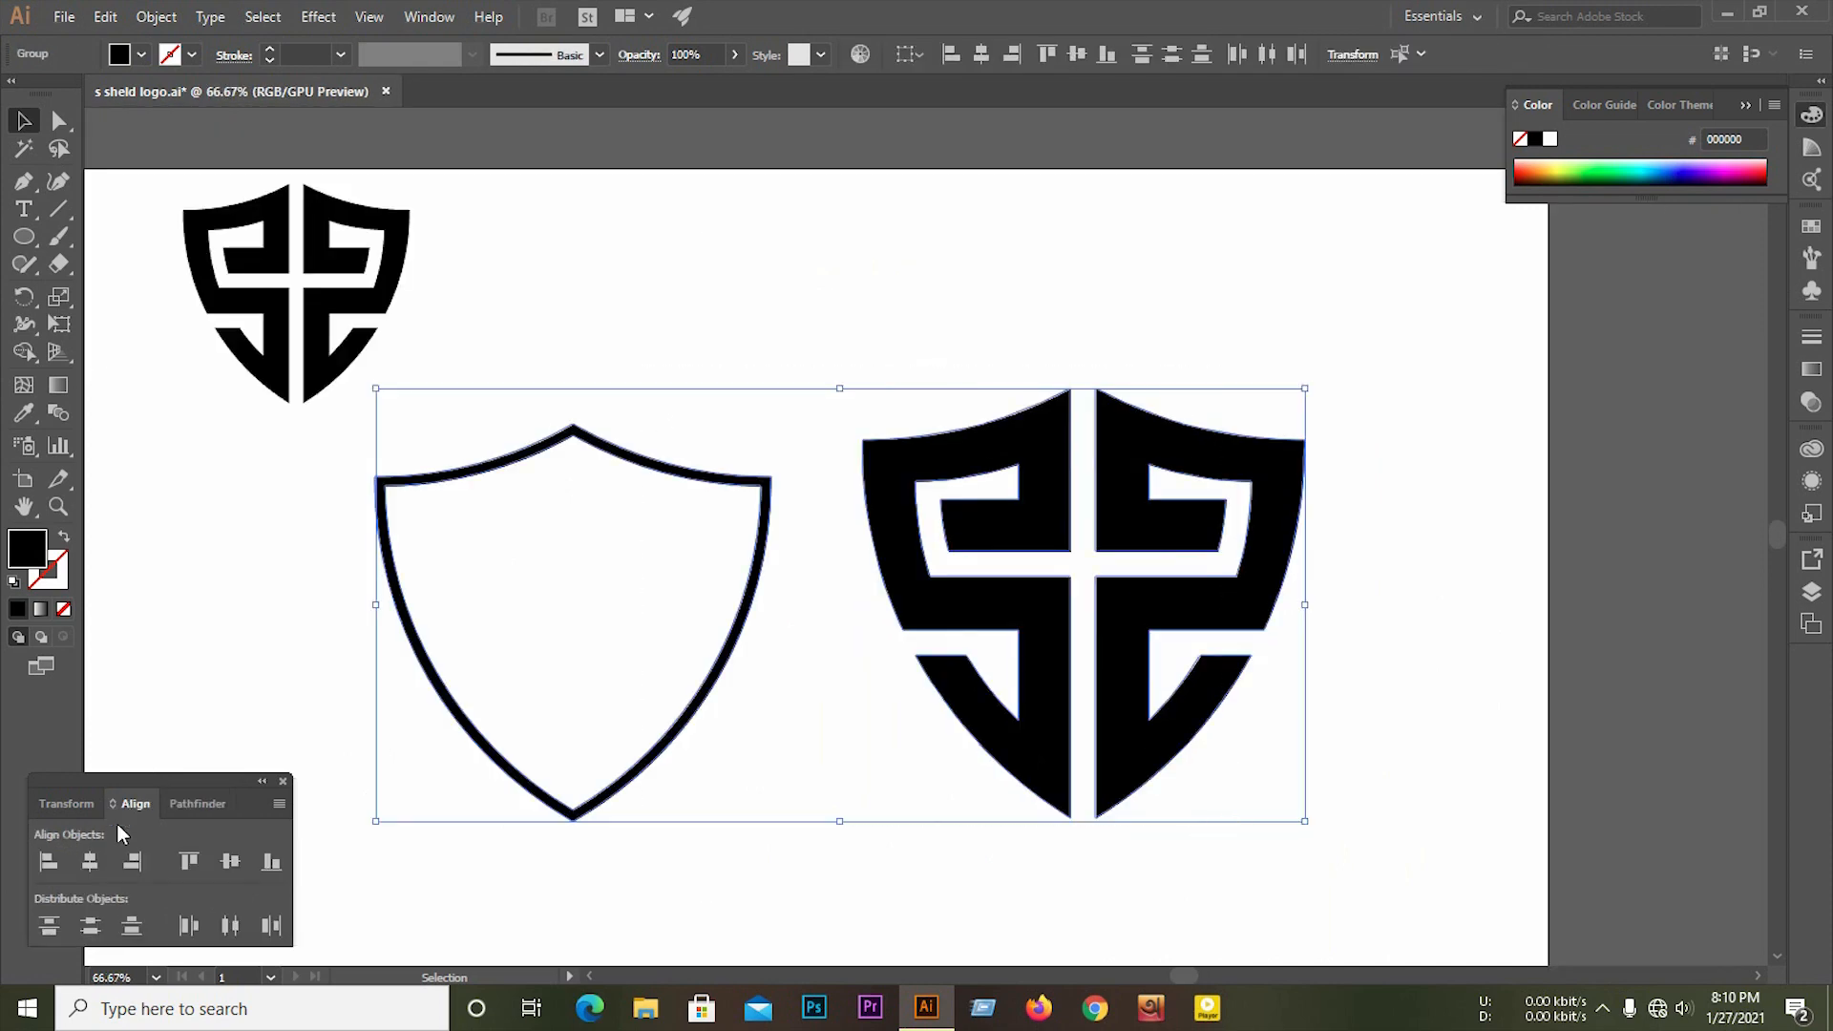
pyautogui.click(125, 863)
pyautogui.click(230, 862)
pyautogui.click(427, 785)
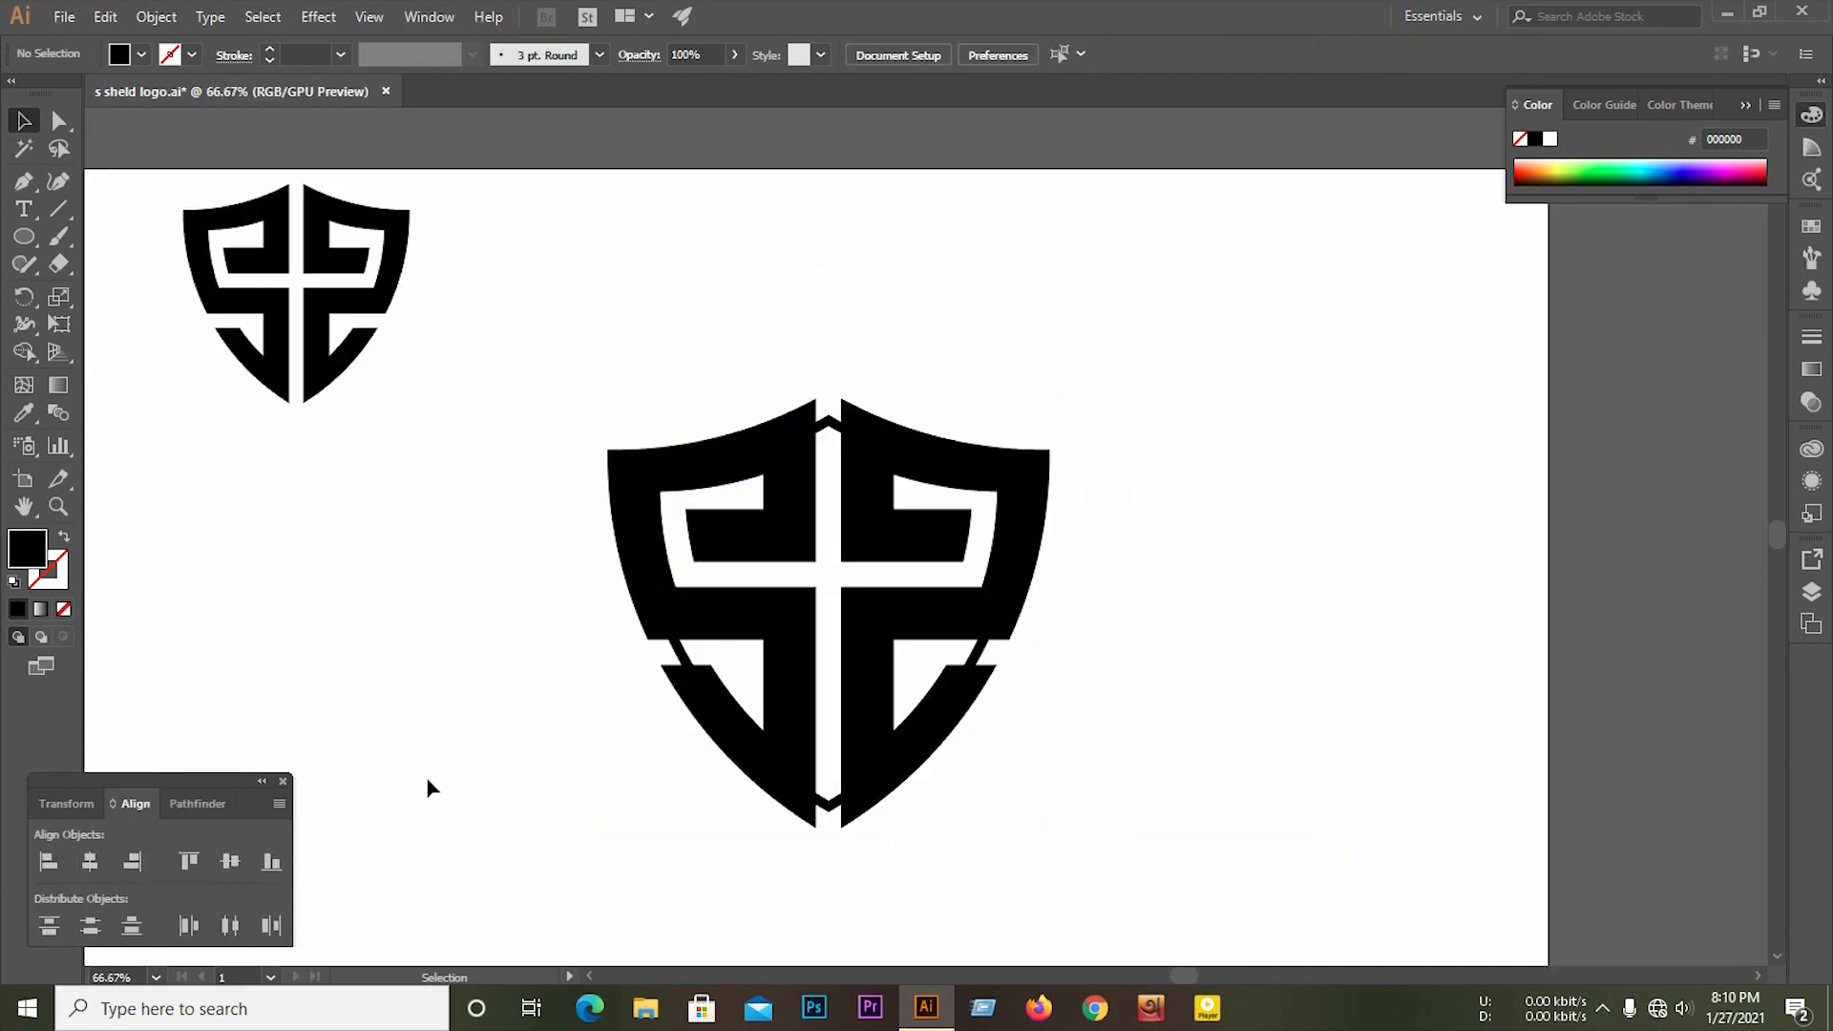
# Step: Scale the shield outline proportionally from its center to about 650 px wide so that it frames the double-S logo
pyautogui.click(761, 483)
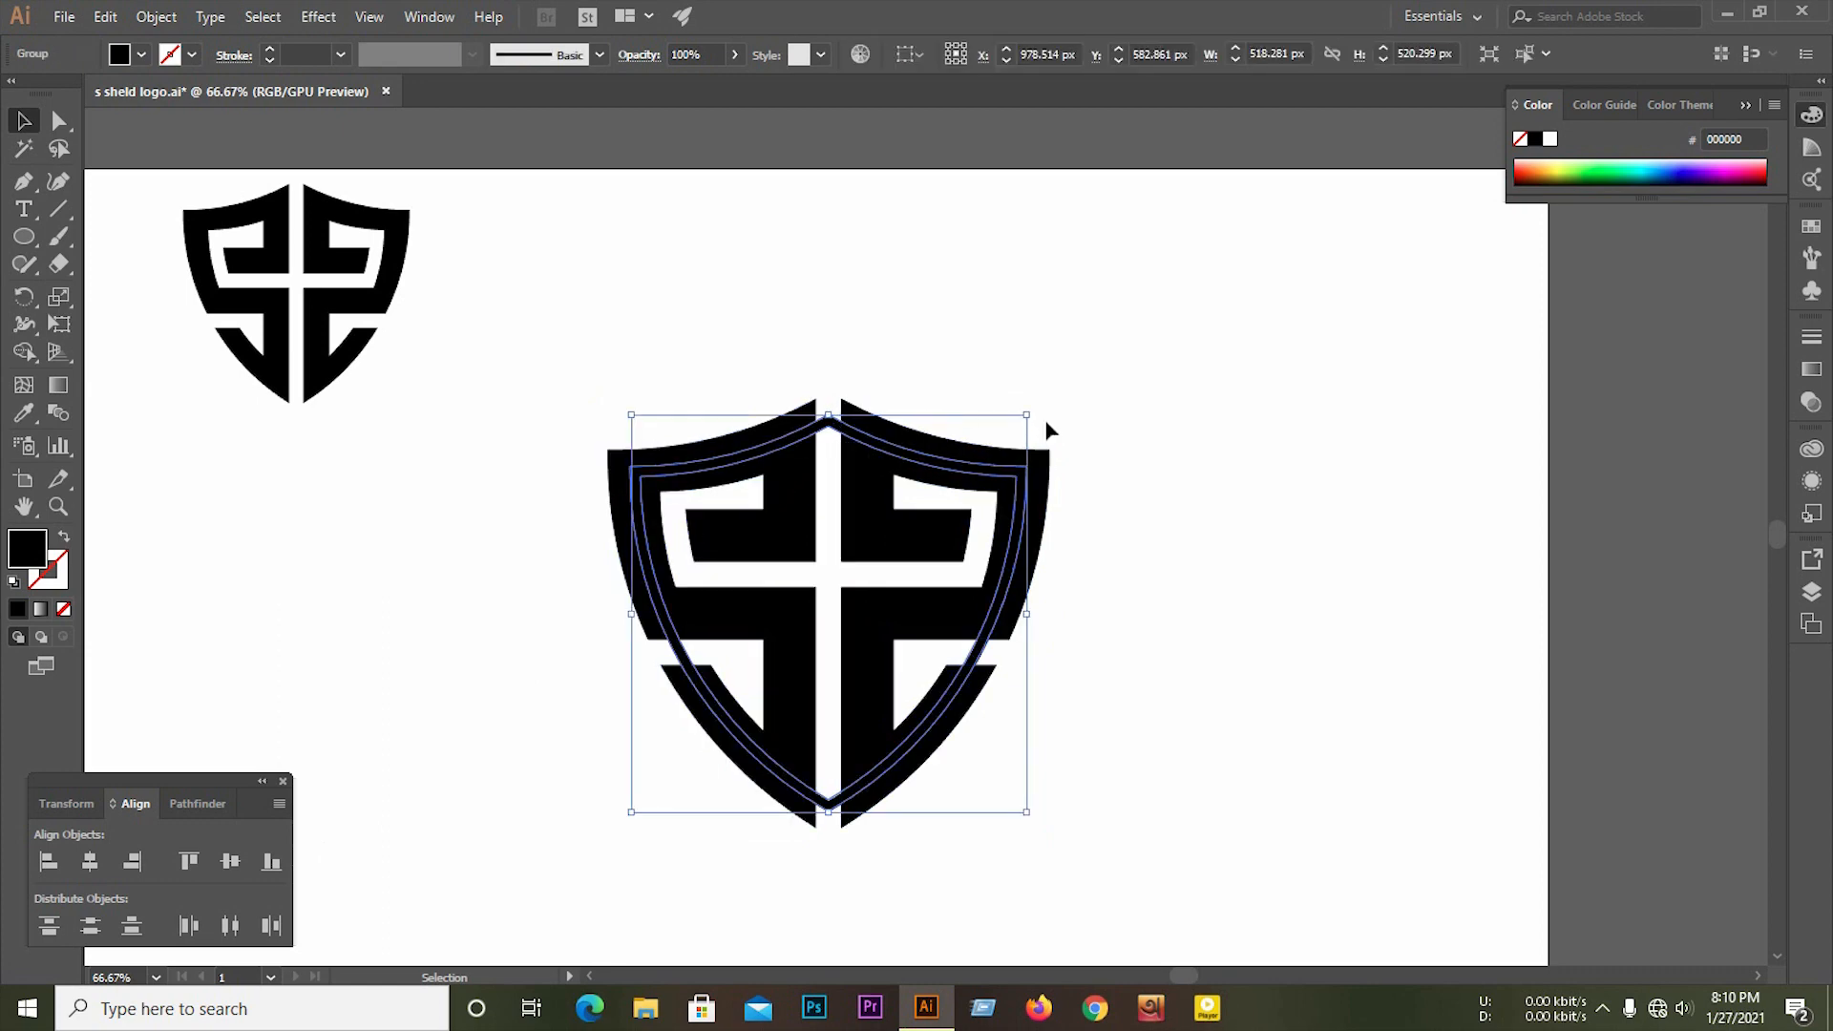
pyautogui.moveTo(1029, 412); pyautogui.dragTo(1080, 360)
pyautogui.click(1229, 466)
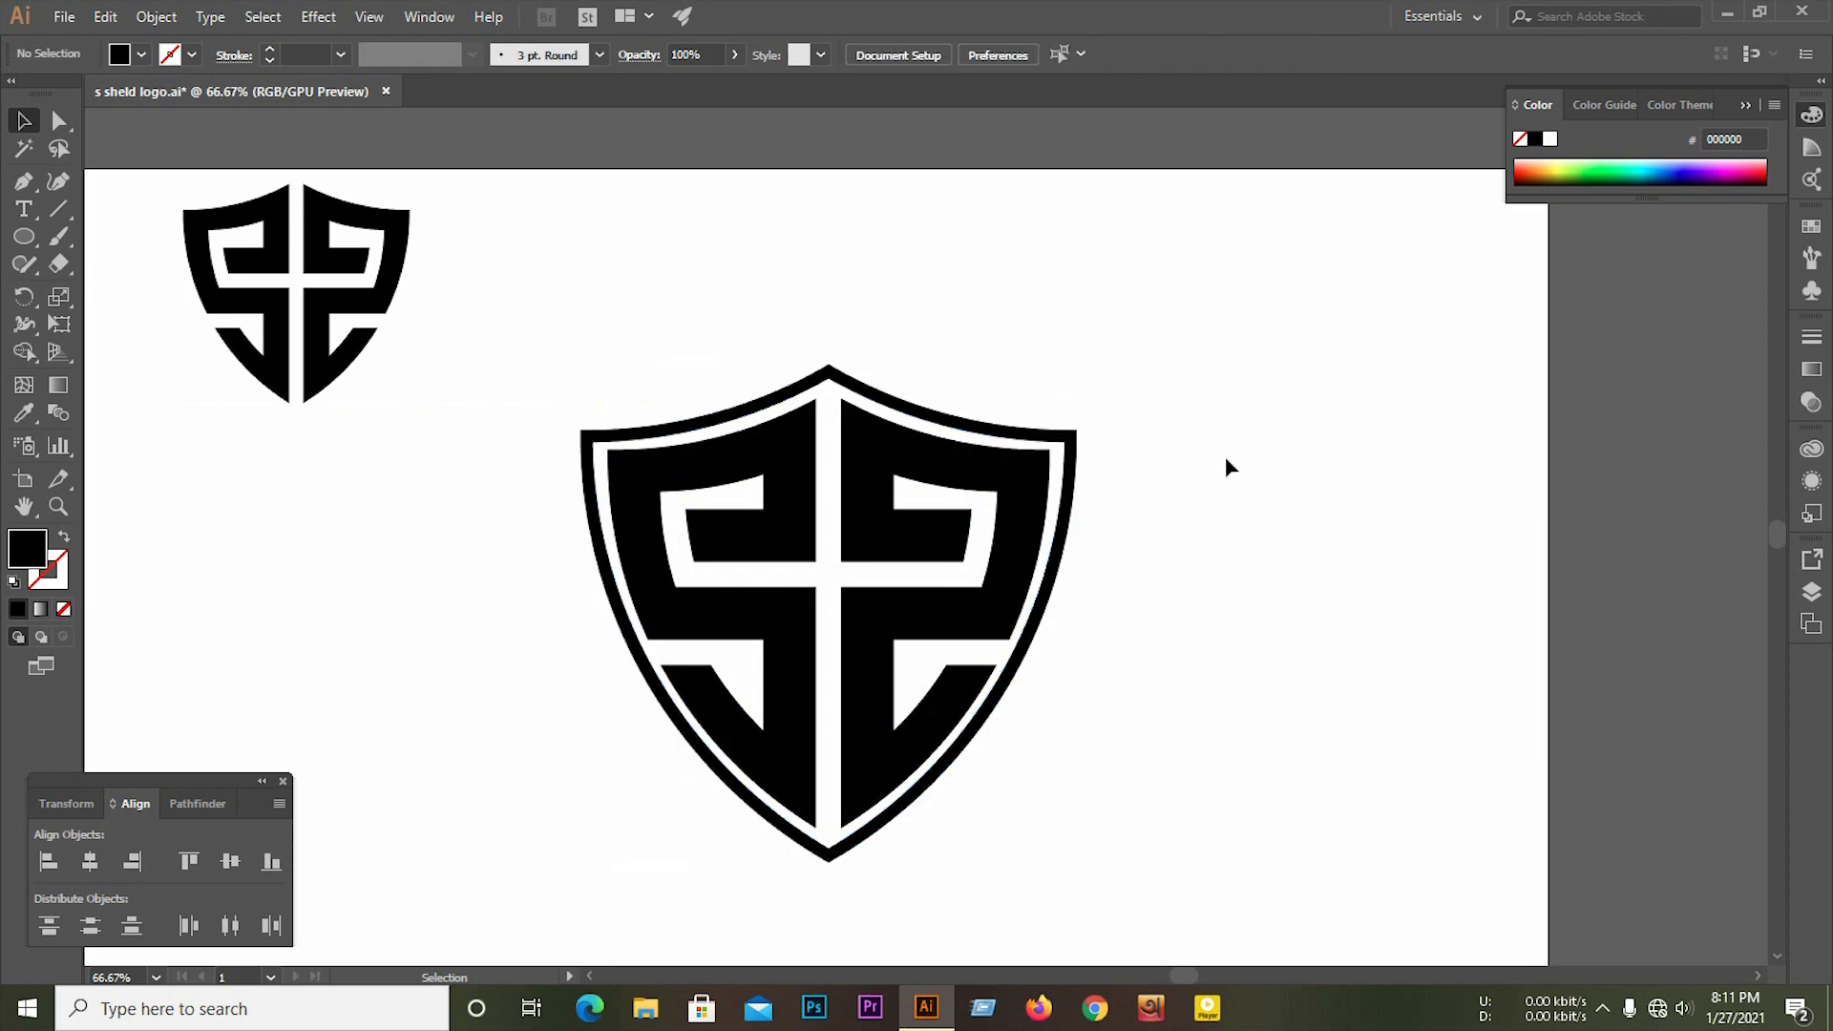
# Step: Try to nudge the shield outline 1 px lower around the double-S logo
pyautogui.scroll(-2, 1205, 699)
pyautogui.scroll(2, 983, 514)
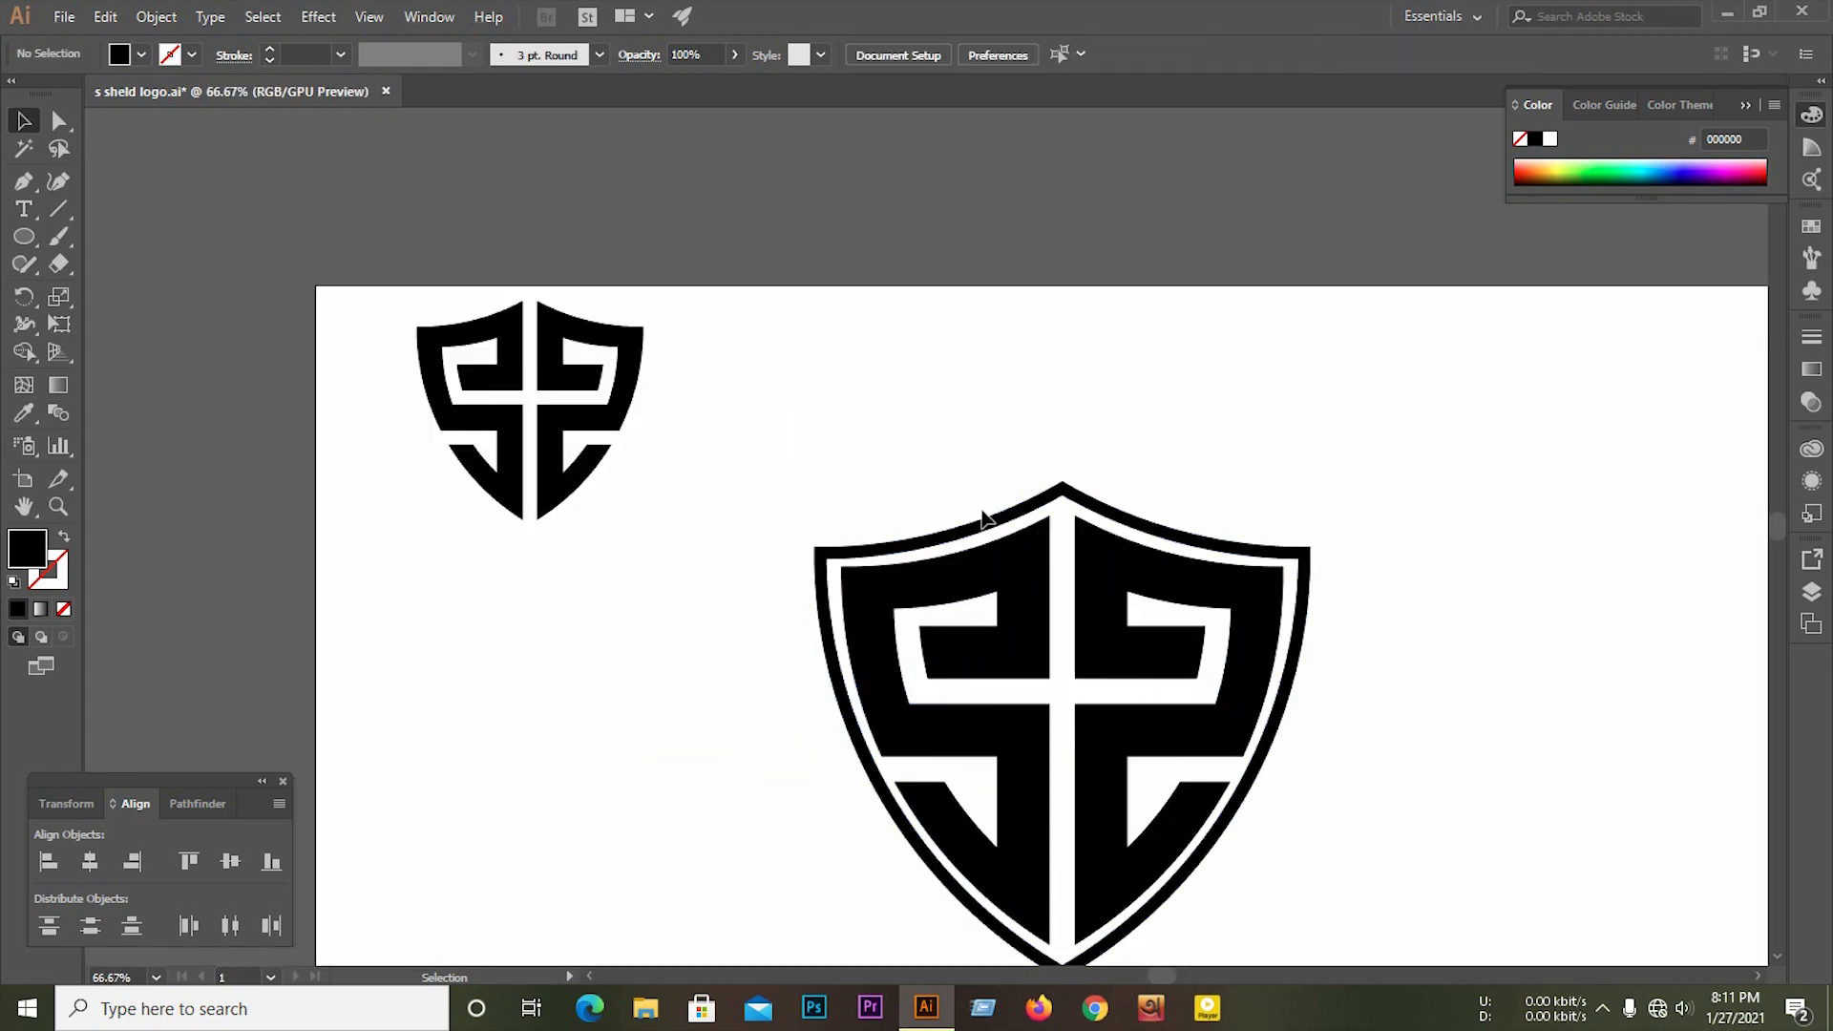
pyautogui.click(990, 518)
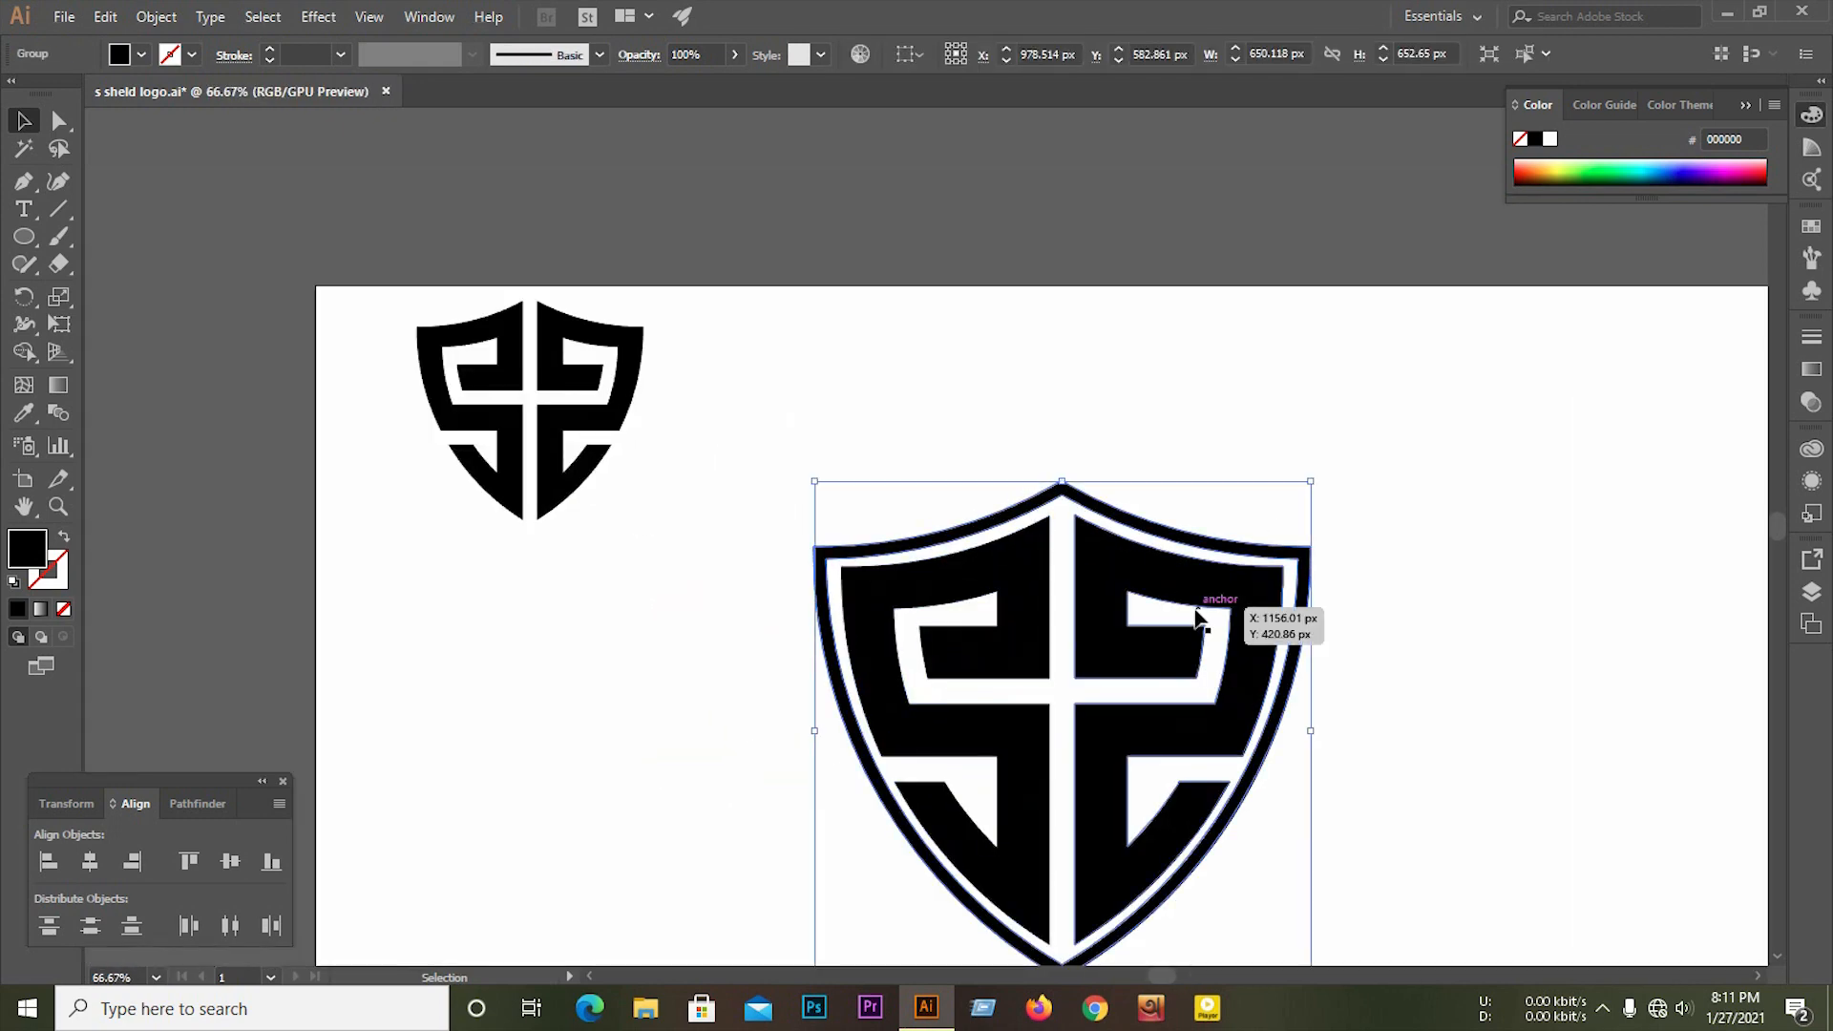
pyautogui.press('Down')
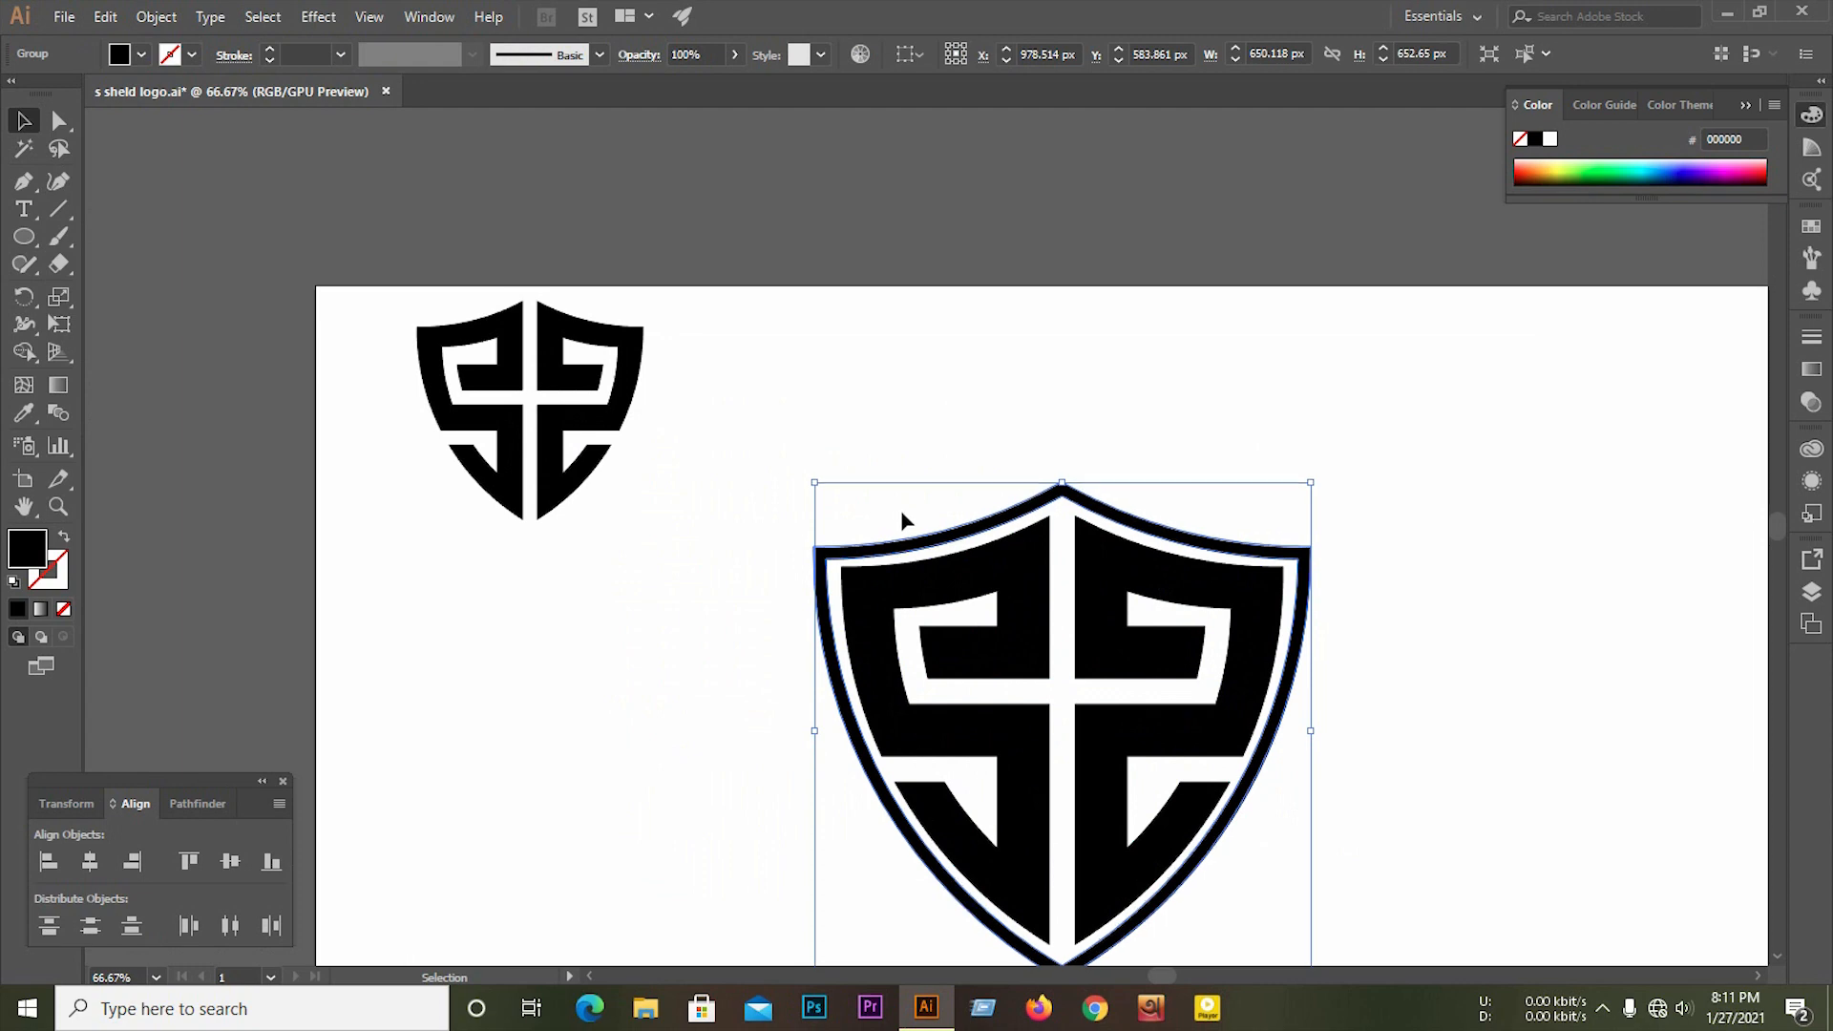
pyautogui.press('Up')
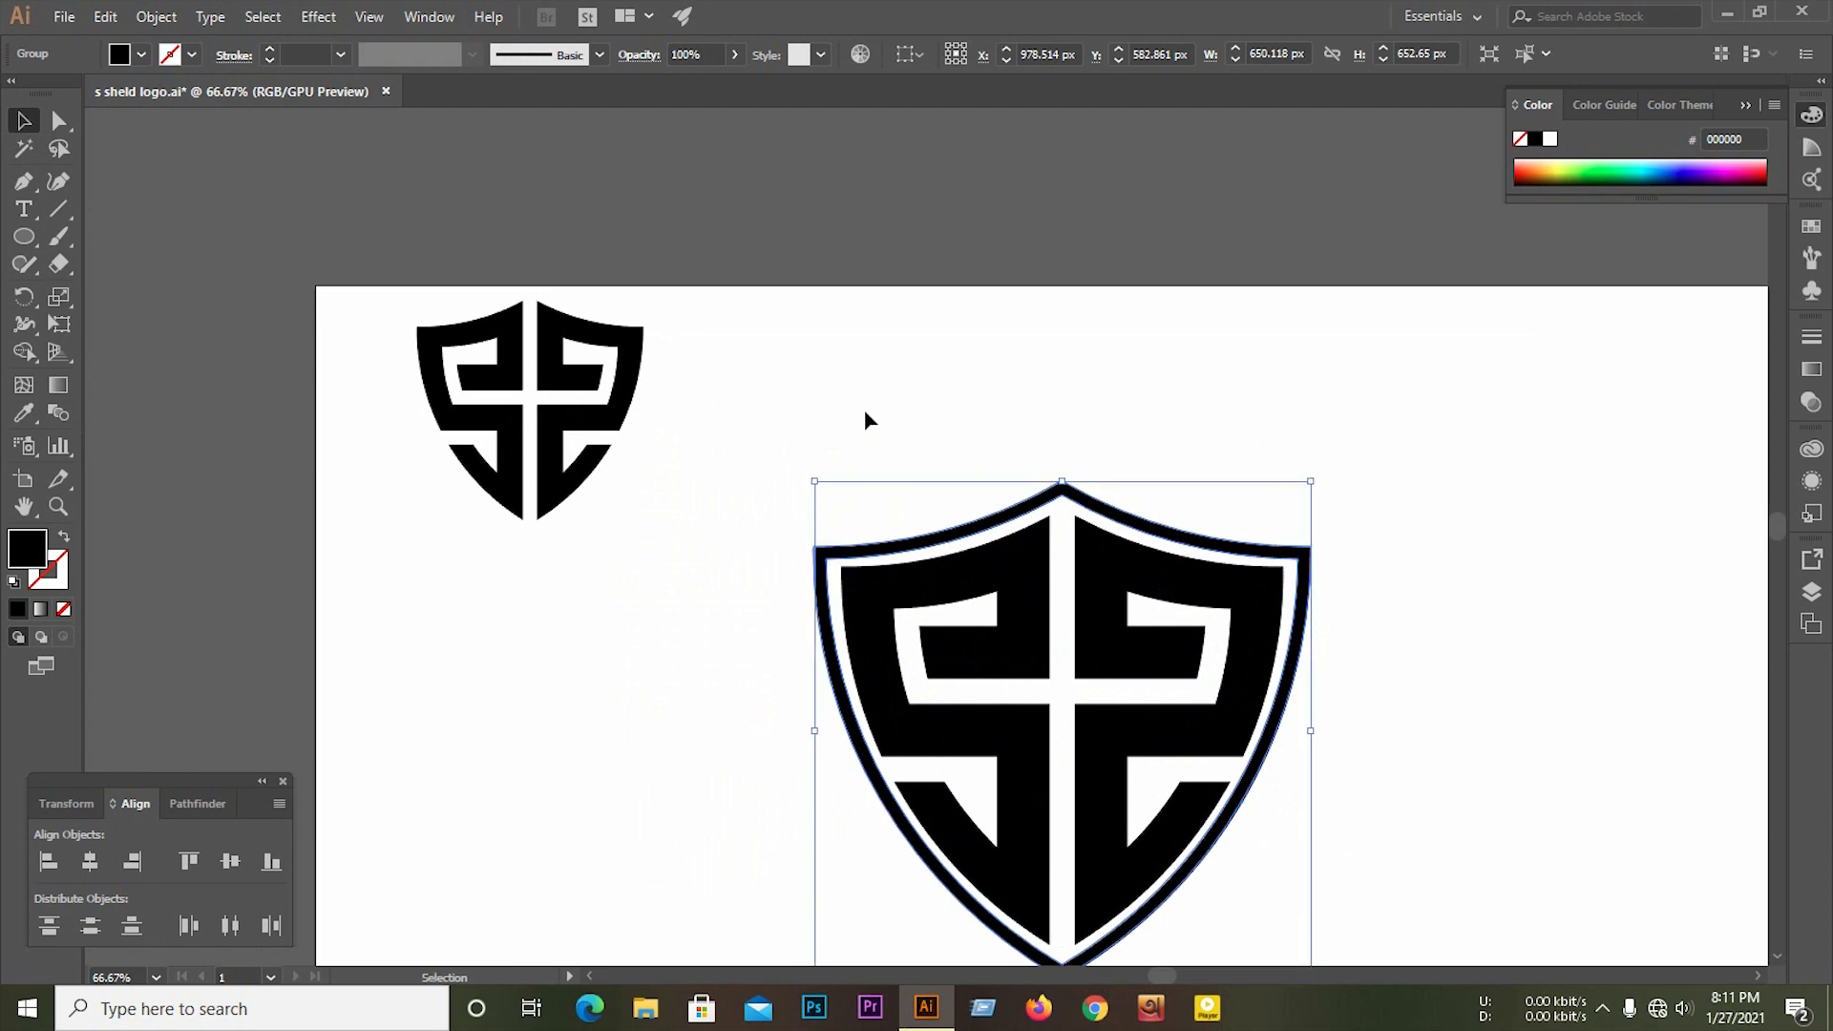
pyautogui.click(865, 413)
pyautogui.scroll(-2, 867, 412)
pyautogui.scroll(1, 935, 635)
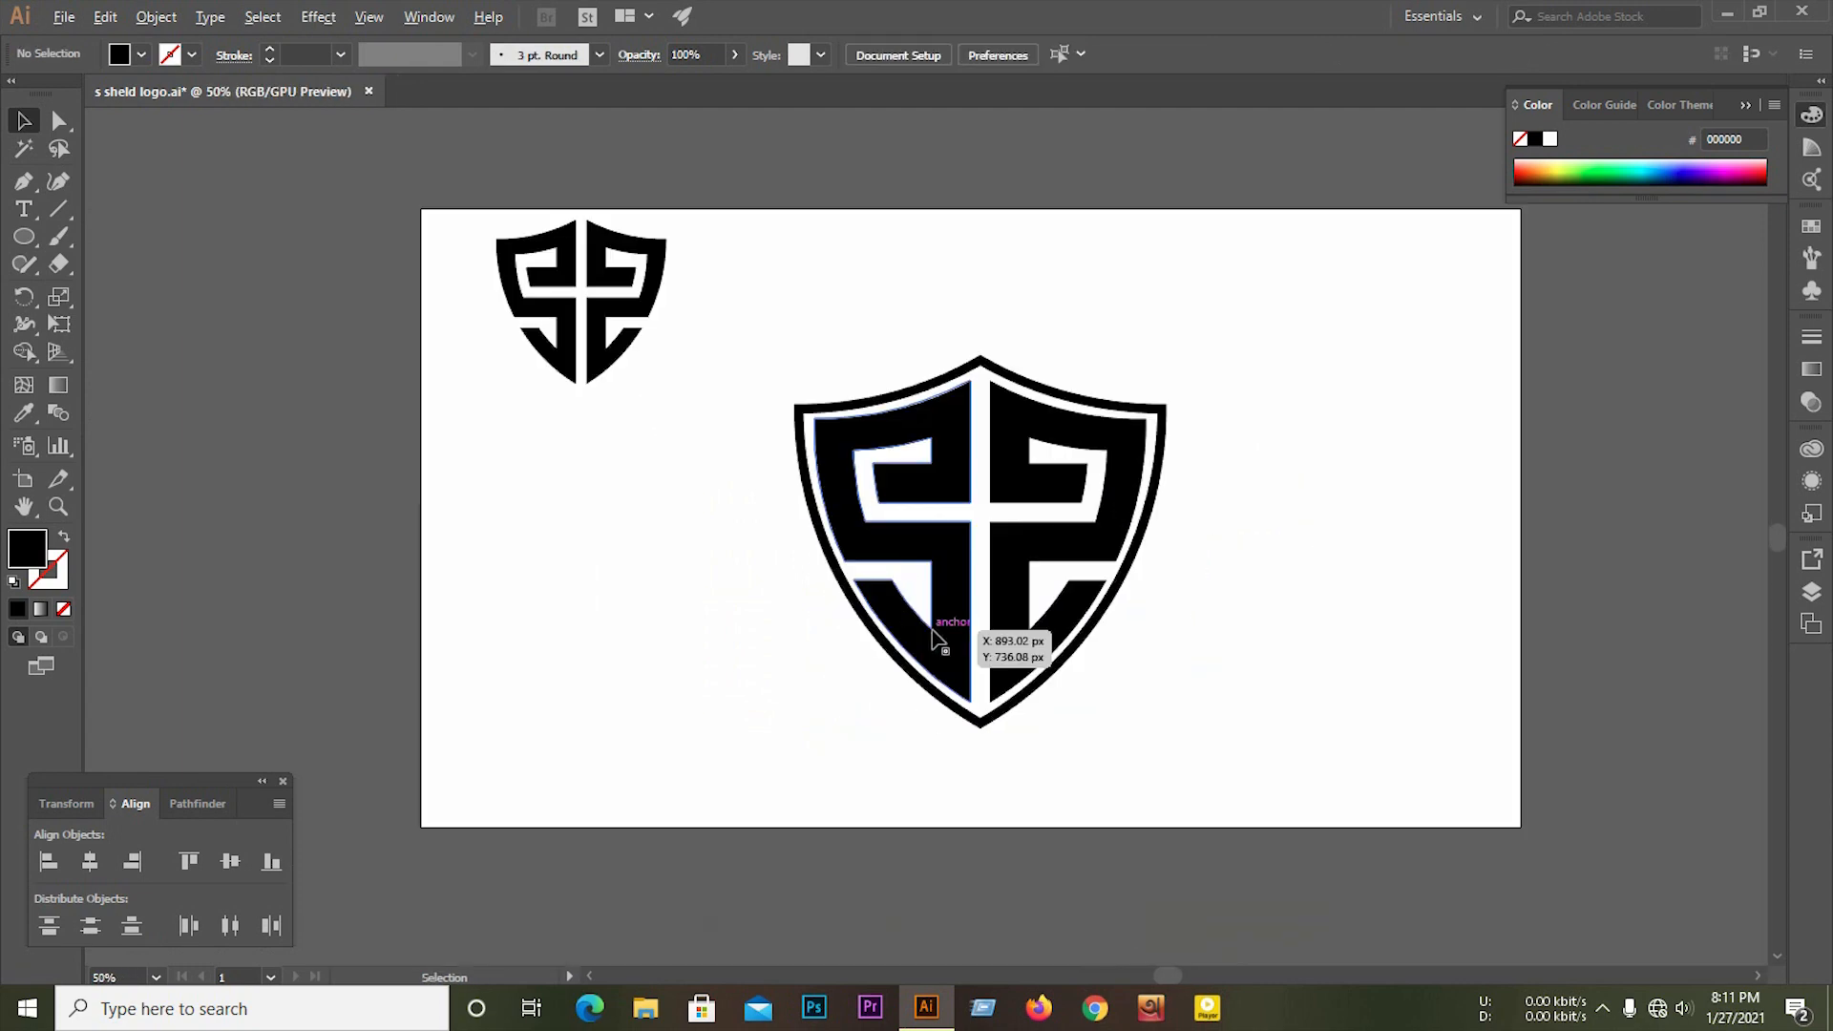
pyautogui.scroll(1, 936, 621)
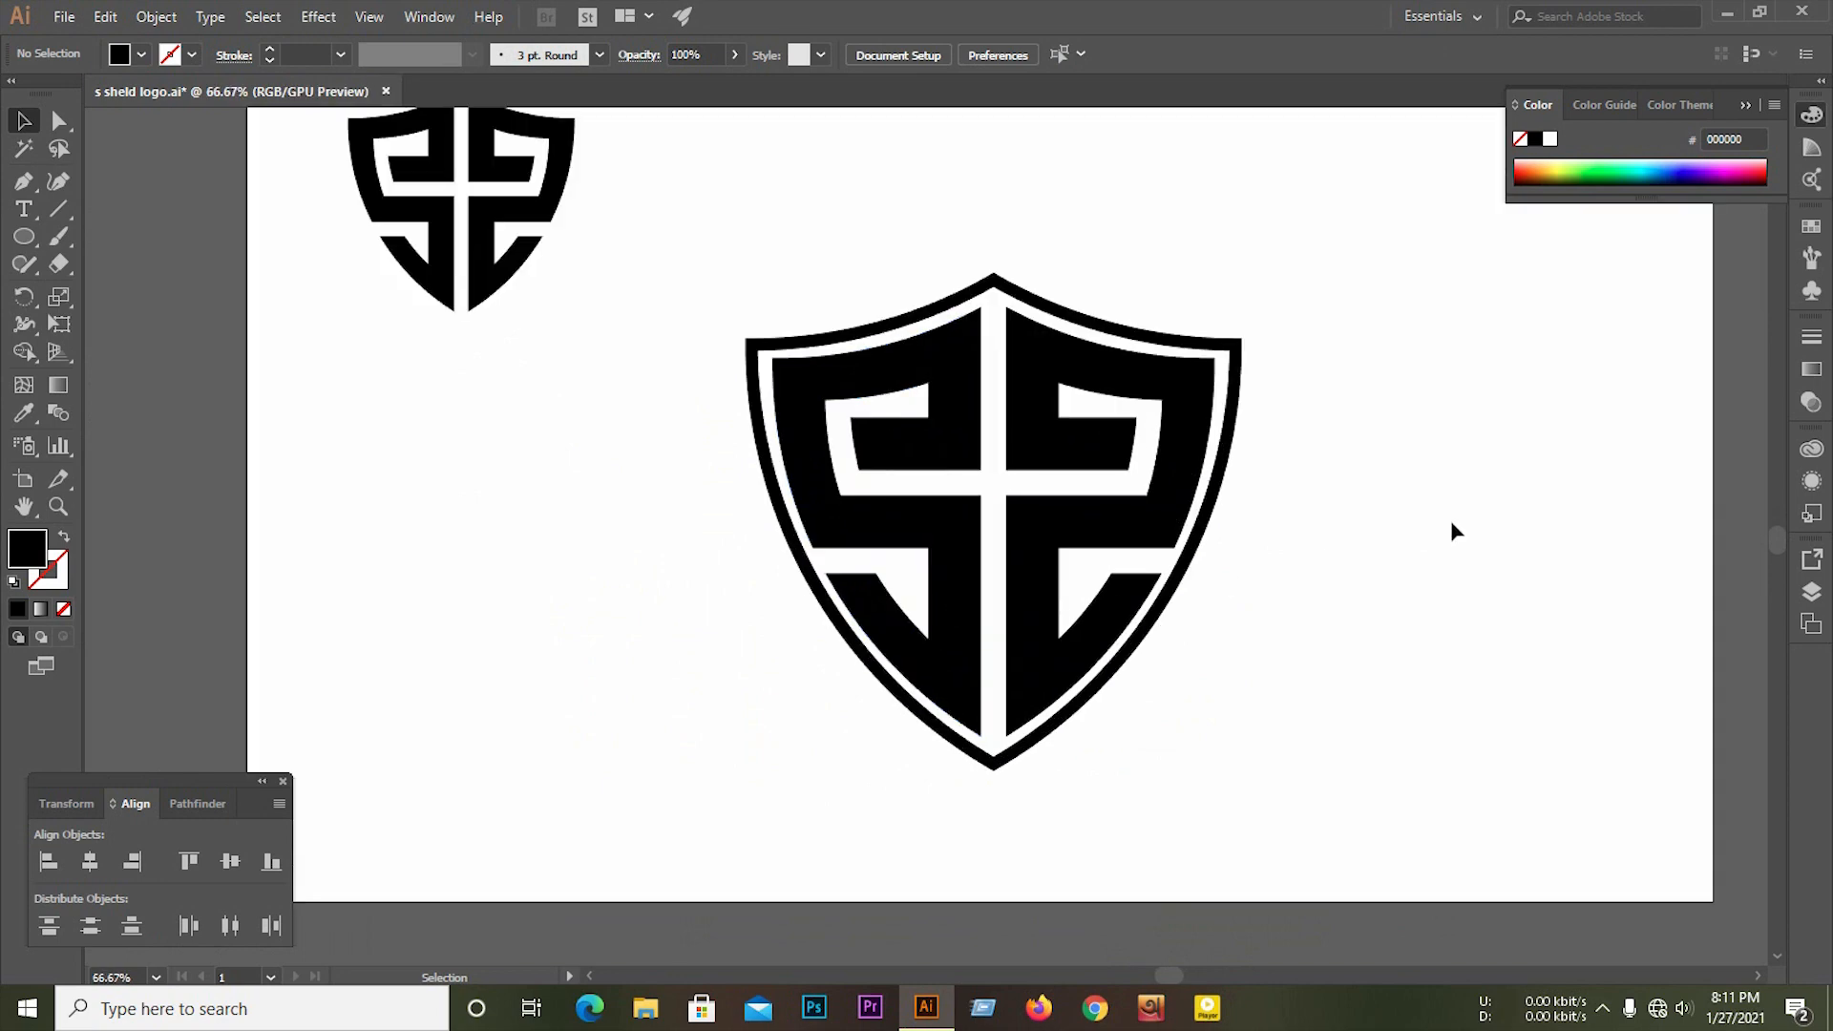
pyautogui.scroll(-1, 1452, 522)
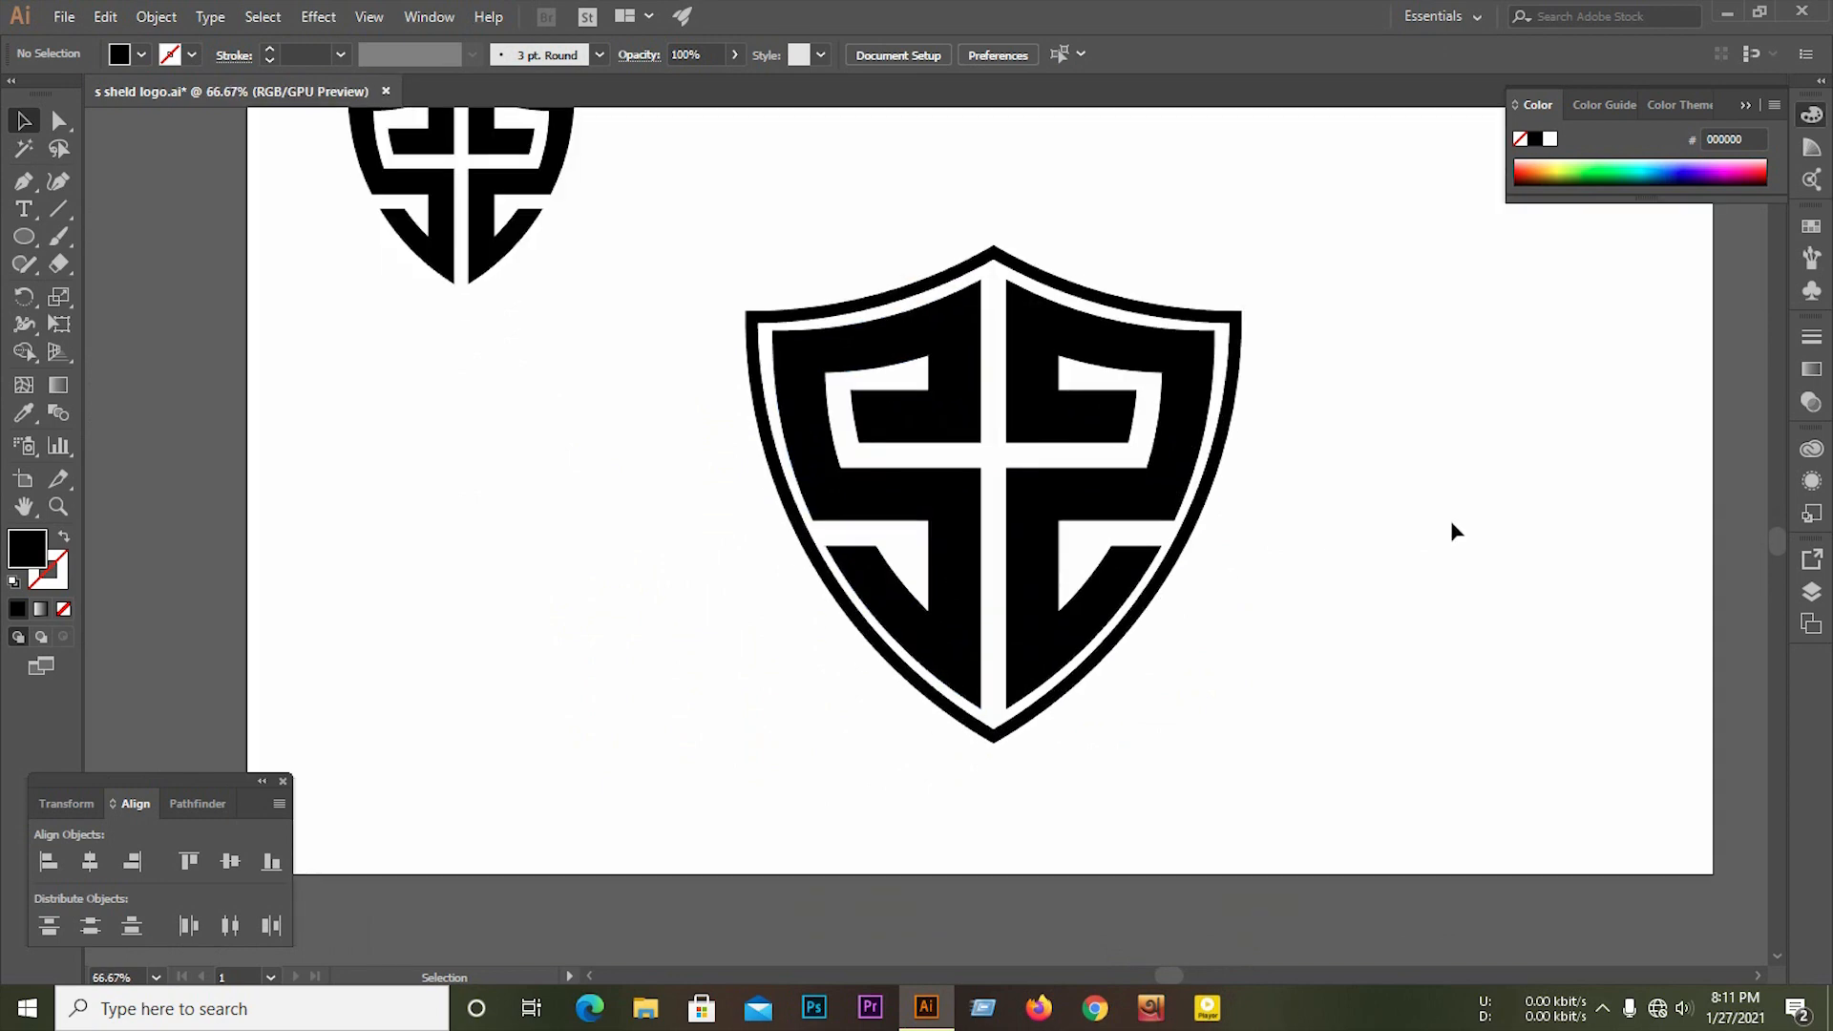